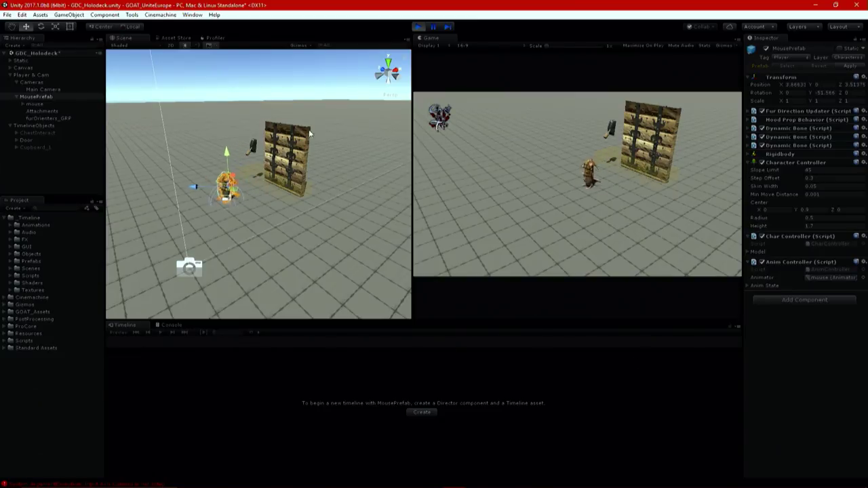
# - Attach the GenericTrigger script from the _Timeline Scripts folder to the Door object under TimelineObjects
pyautogui.click(48, 140)
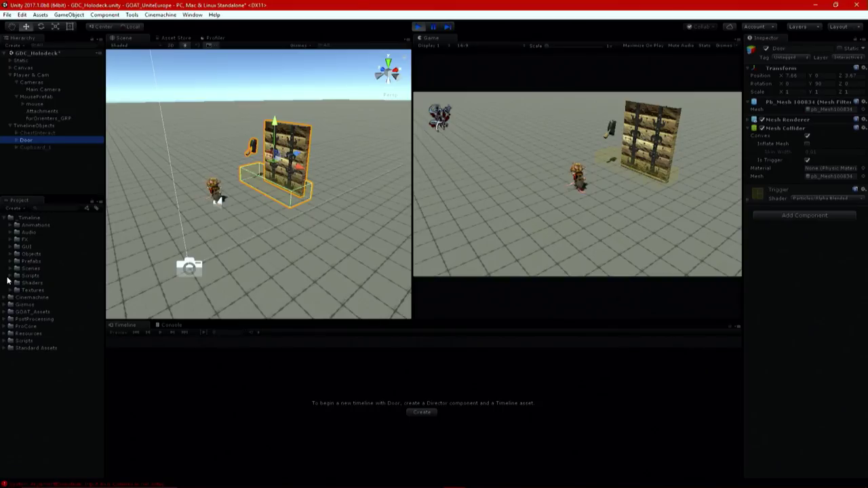
pyautogui.click(9, 276)
pyautogui.click(11, 276)
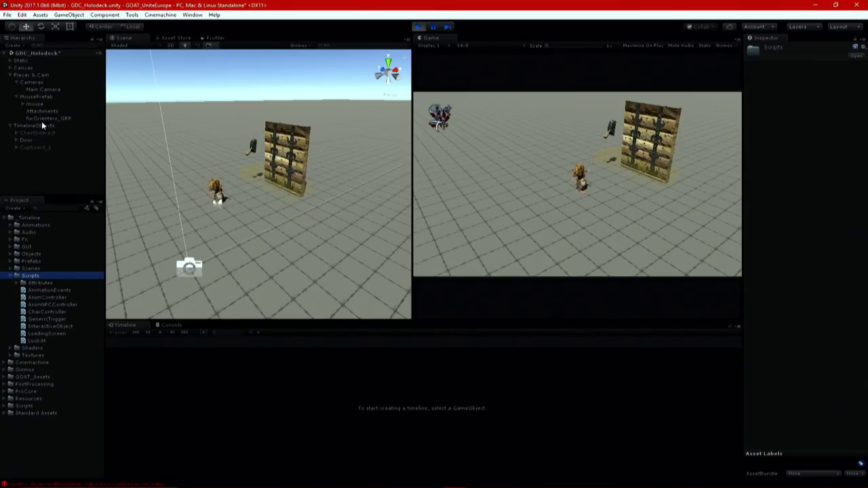
pyautogui.click(27, 140)
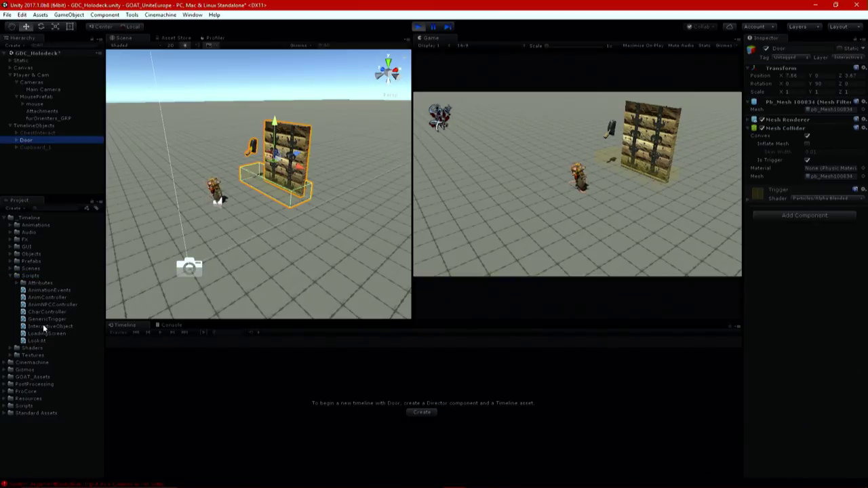
pyautogui.moveTo(53, 317); pyautogui.dragTo(788, 315)
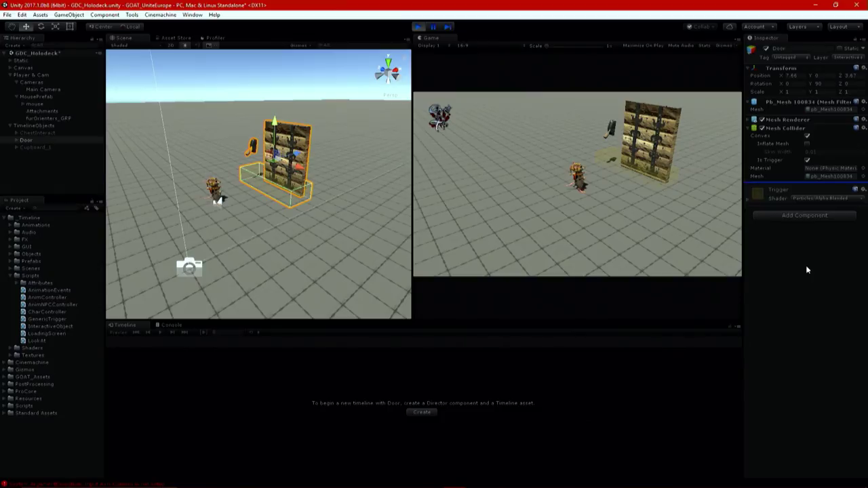
pyautogui.moveTo(807, 270); pyautogui.dragTo(802, 227)
# - Open the GenericTrigger script in MonoDevelop, examine its PlayableDirector variable and trigger functions, and return to Unity
pyautogui.click(822, 193)
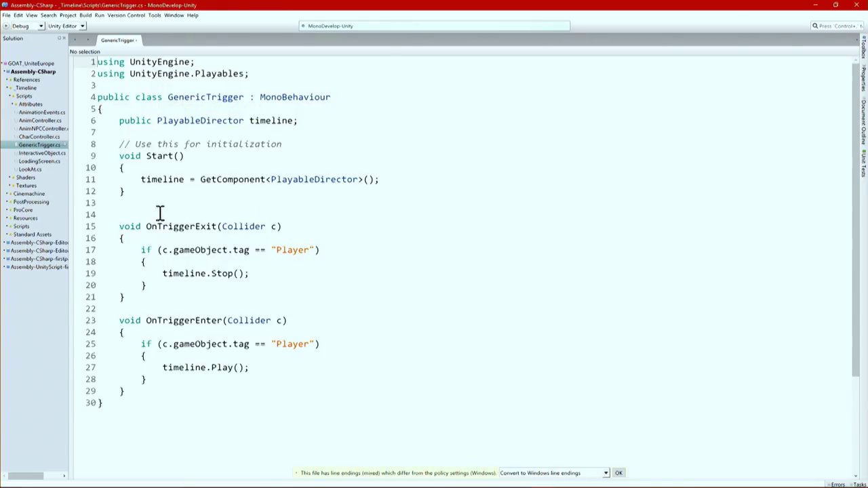
pyautogui.doubleClick(211, 121)
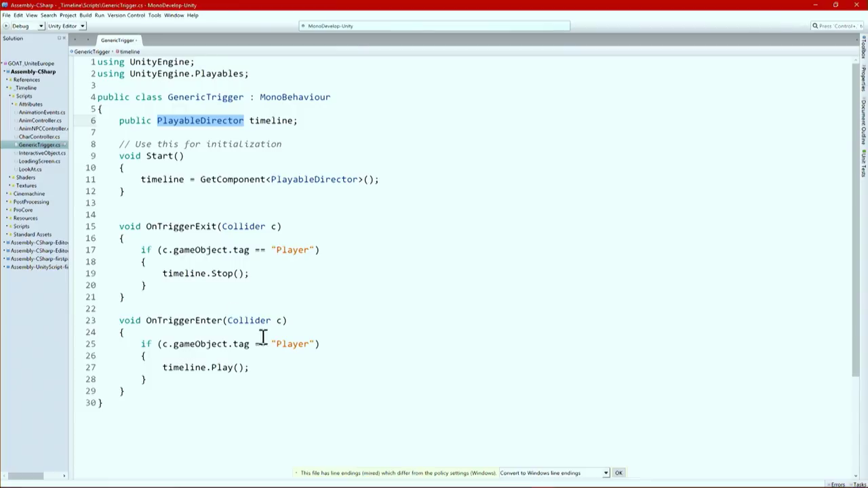
pyautogui.moveTo(290, 345)
pyautogui.click(814, 5)
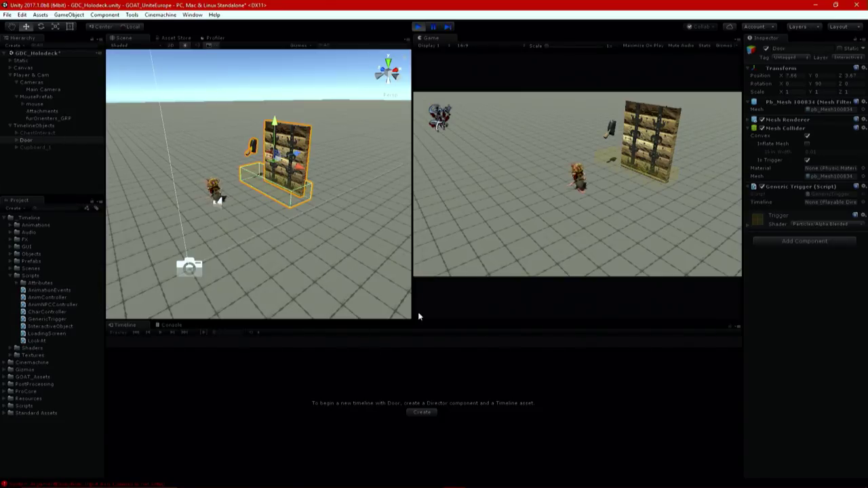
# - Enlarge the Timeline area and create a timeline for the Door object, saved as DoorTimeline.playable in the Assets folder
pyautogui.moveTo(451, 319); pyautogui.dragTo(461, 252)
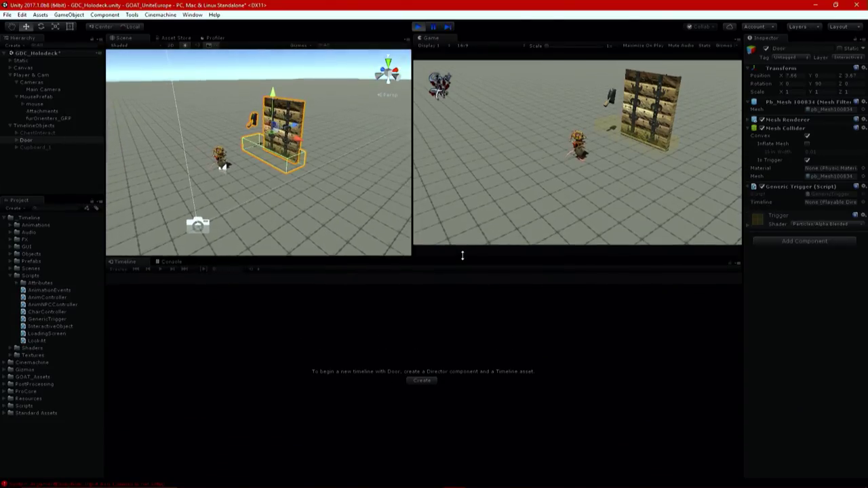
pyautogui.click(426, 380)
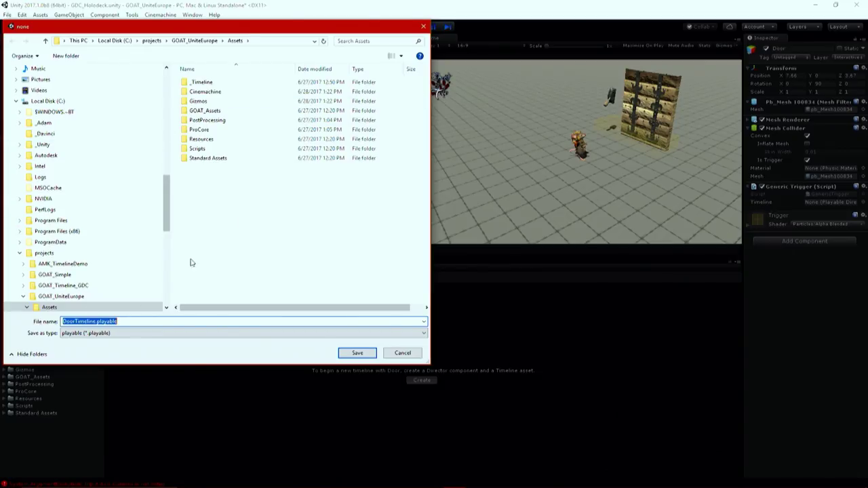
pyautogui.click(369, 353)
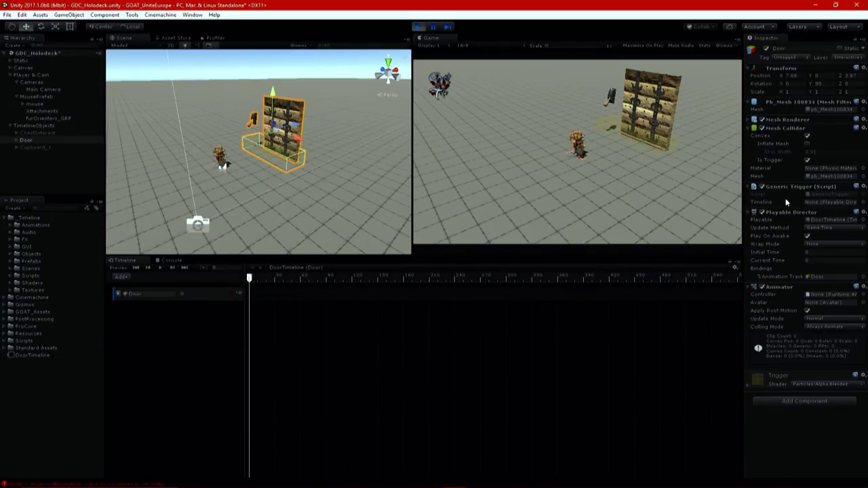
pyautogui.click(792, 129)
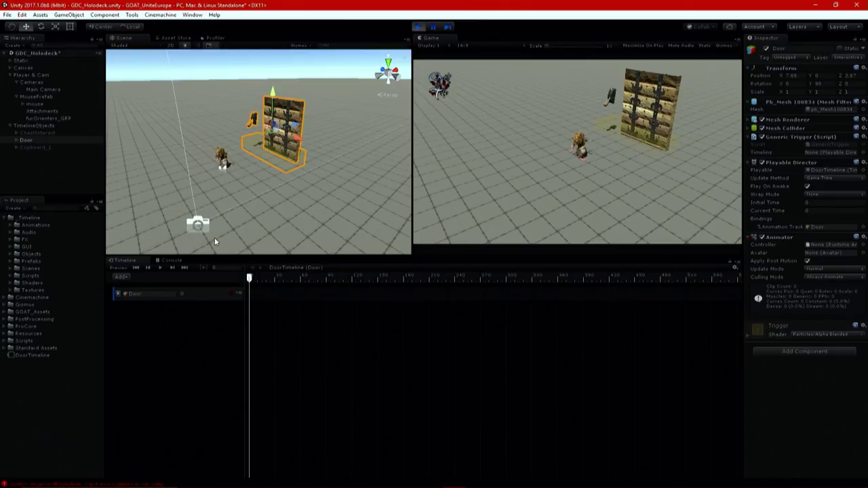
pyautogui.rightClick(253, 282)
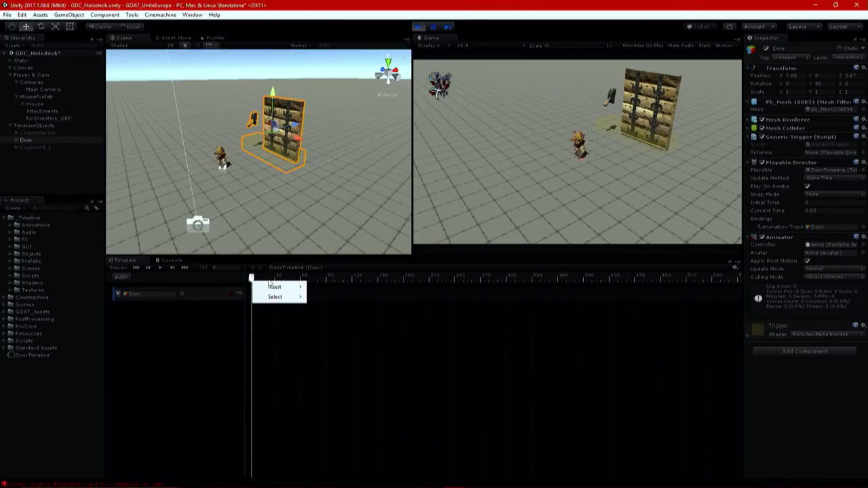
pyautogui.moveTo(251, 279)
pyautogui.mouseDown()
pyautogui.moveTo(329, 279)
pyautogui.moveTo(249, 277)
pyautogui.moveTo(323, 277)
pyautogui.moveTo(253, 289)
pyautogui.moveTo(563, 289)
pyautogui.moveTo(248, 285)
pyautogui.mouseUp()
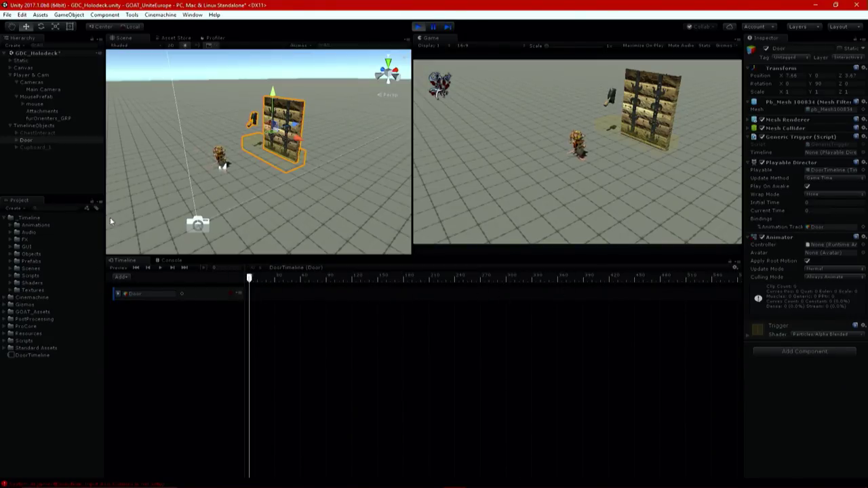
# - Expand the Door hierarchy down to DoorMesh and lock the Timeline on the parent Door's DoorTimeline
pyautogui.click(20, 140)
pyautogui.click(17, 141)
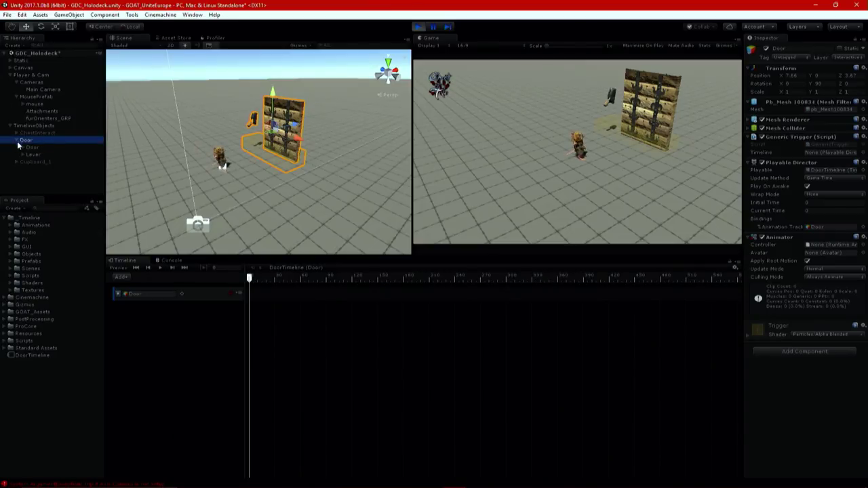
pyautogui.click(23, 148)
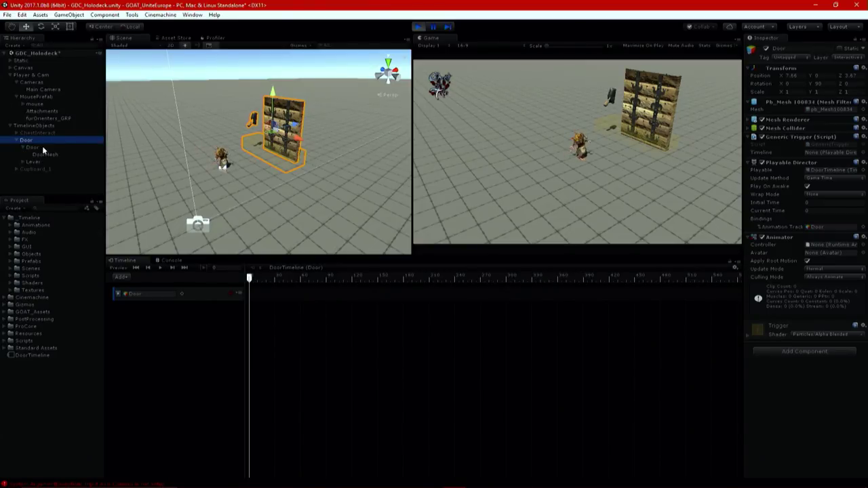
pyautogui.click(41, 153)
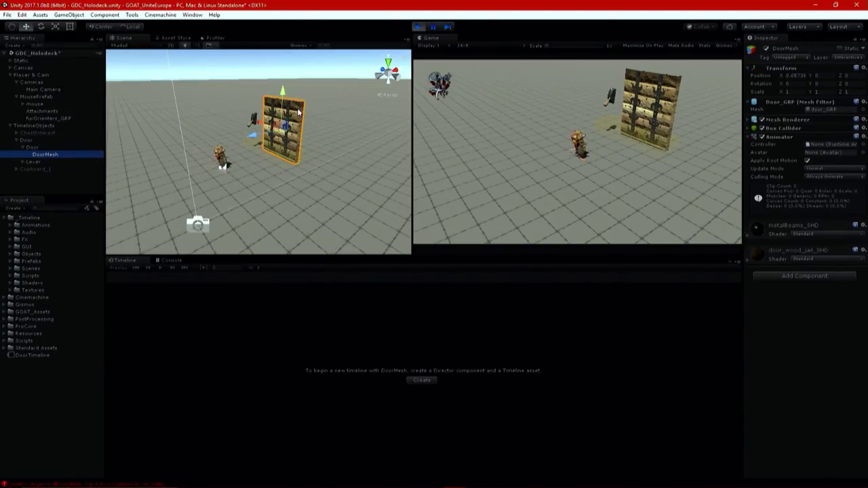
pyautogui.click(24, 139)
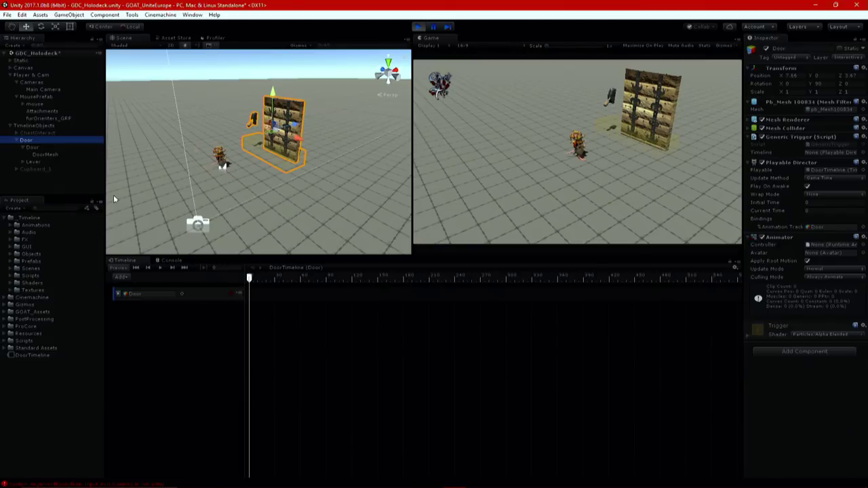
pyautogui.click(729, 262)
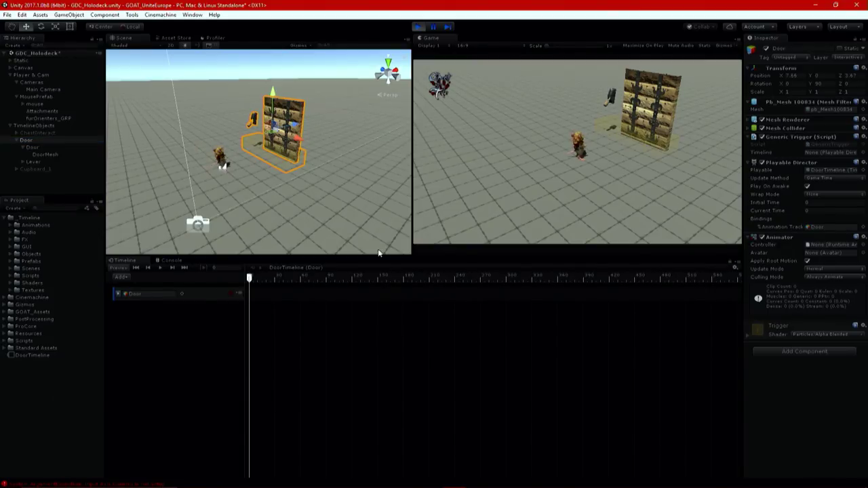
# - Add an animation track for DoorMesh to DoorTimeline and try to start recording on it
pyautogui.click(51, 155)
pyautogui.rightClick(141, 330)
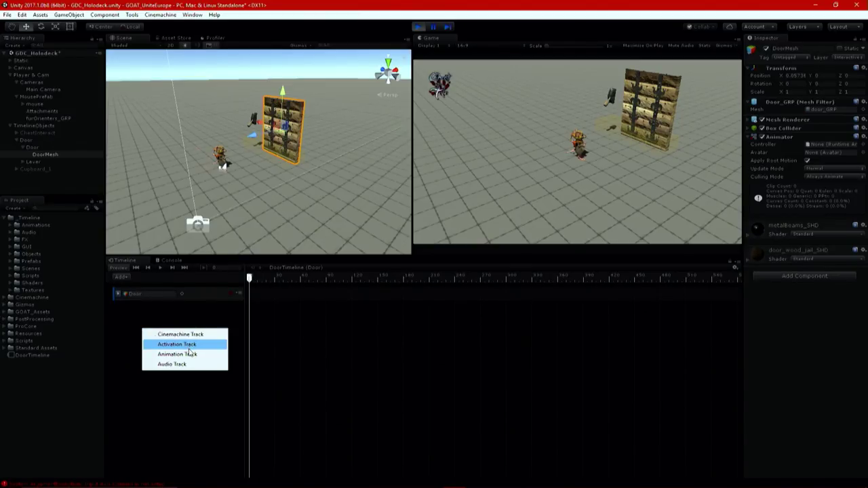
pyautogui.click(190, 355)
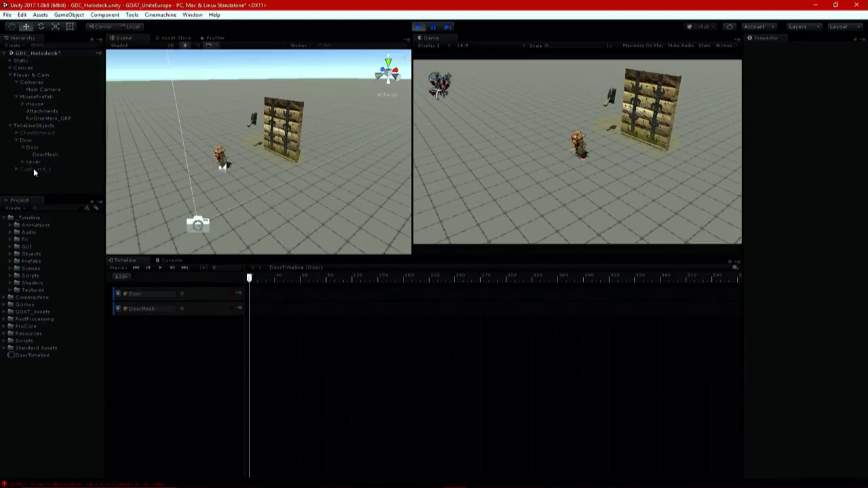
pyautogui.click(28, 140)
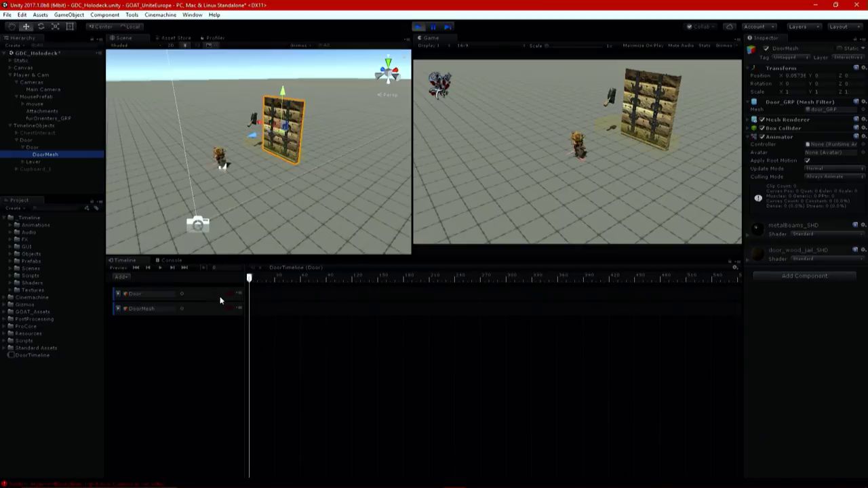
pyautogui.click(231, 310)
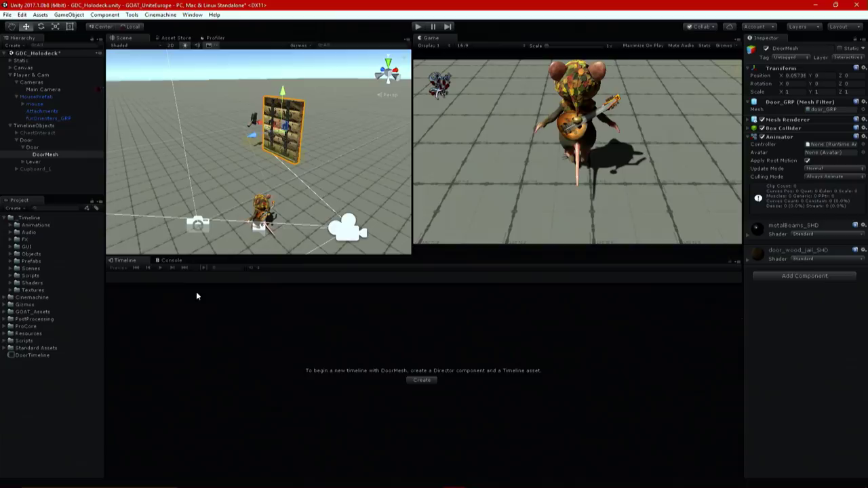
# - With play mode off, create the timeline for the parent Door object again, replacing the existing DoorTimeline.playable file
pyautogui.click(54, 146)
pyautogui.click(60, 139)
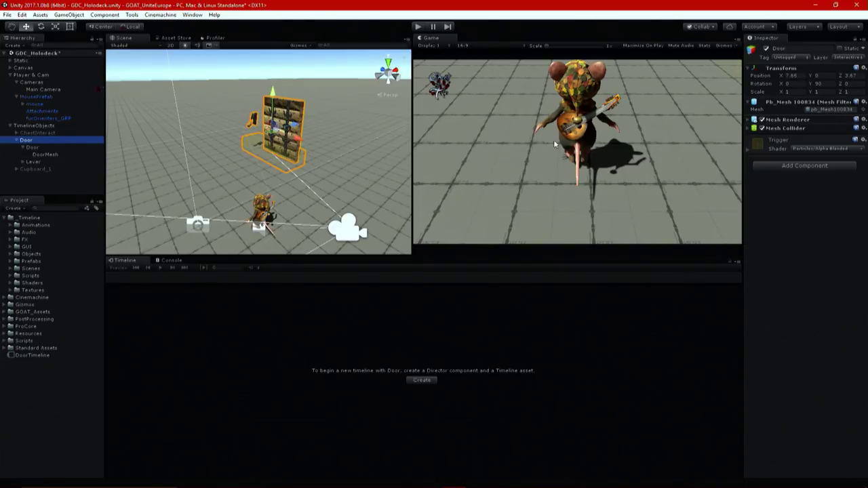
pyautogui.click(803, 166)
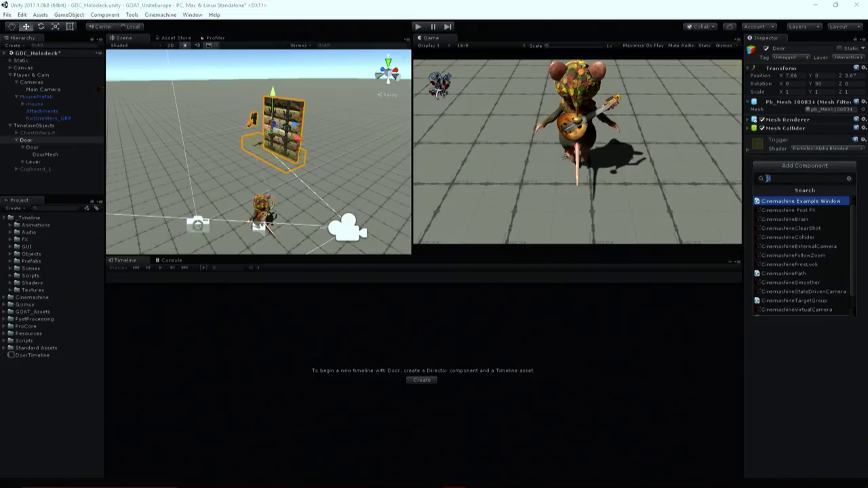
pyautogui.click(496, 313)
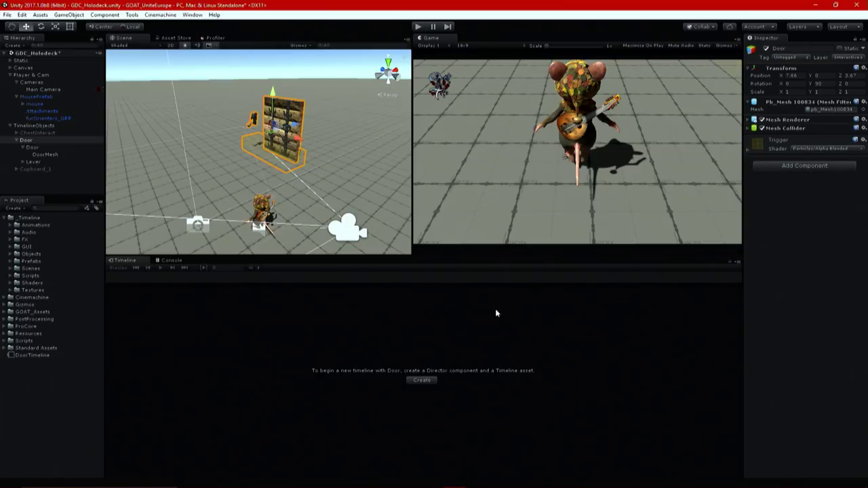
pyautogui.click(420, 380)
pyautogui.doubleClick(227, 168)
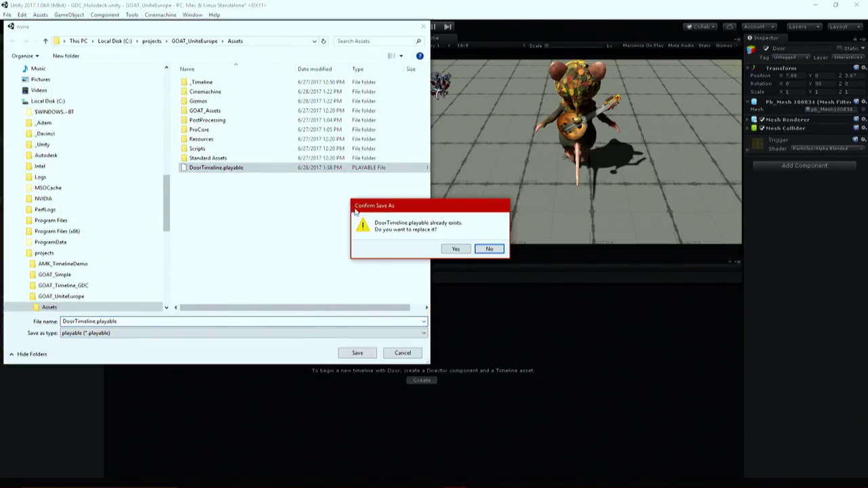
pyautogui.click(455, 249)
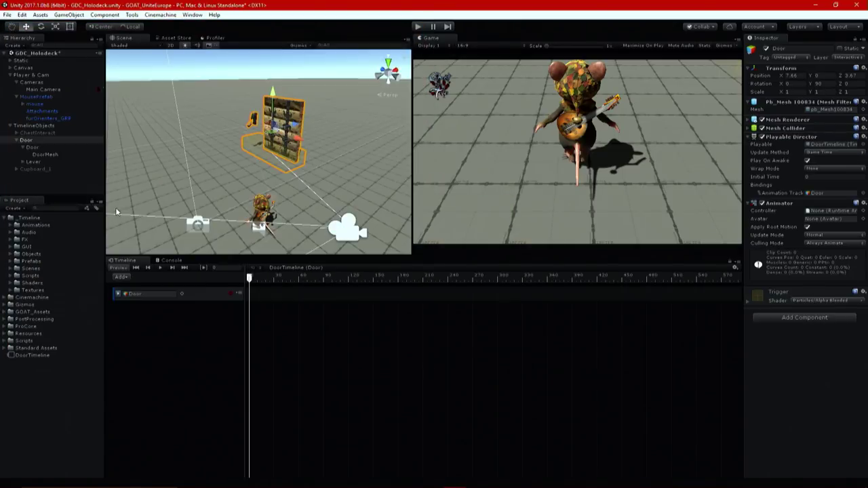
# - Add an animation track for DoorMesh with recording enabled, and switch the timeline ruler to Seconds
pyautogui.click(68, 155)
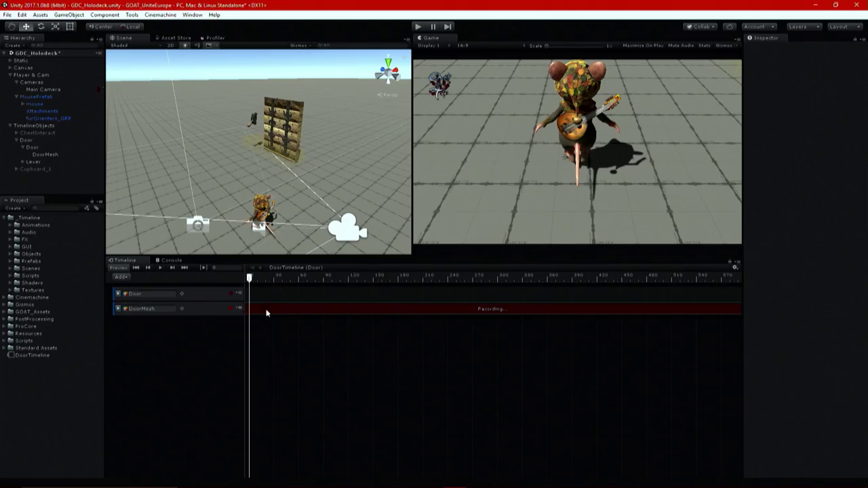
pyautogui.keyDown('alt'); pyautogui.moveTo(314, 236); pyautogui.dragTo(319, 161); pyautogui.keyUp('alt')
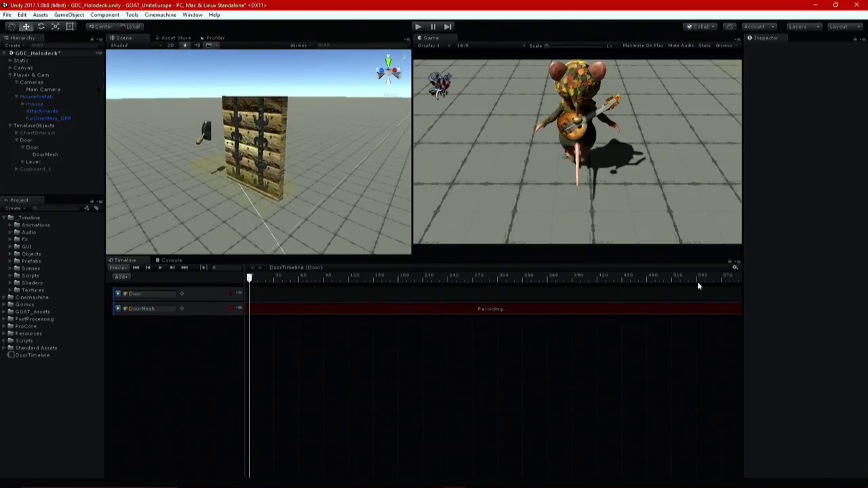
pyautogui.click(737, 268)
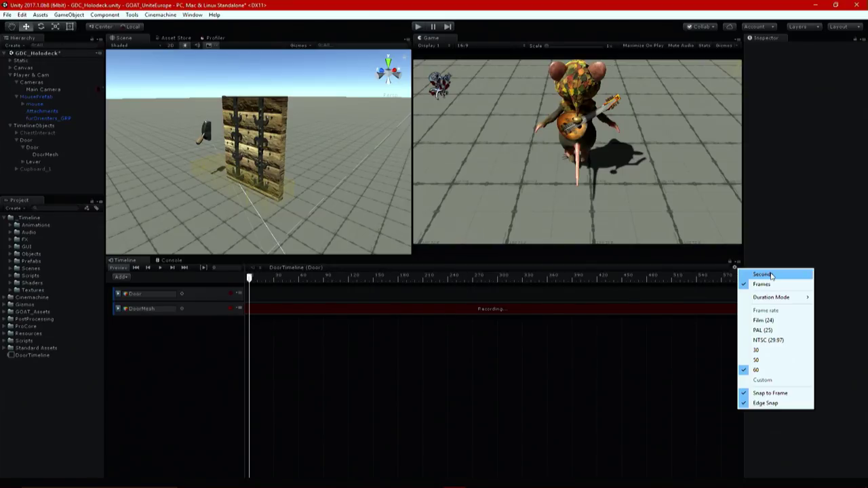
pyautogui.click(771, 275)
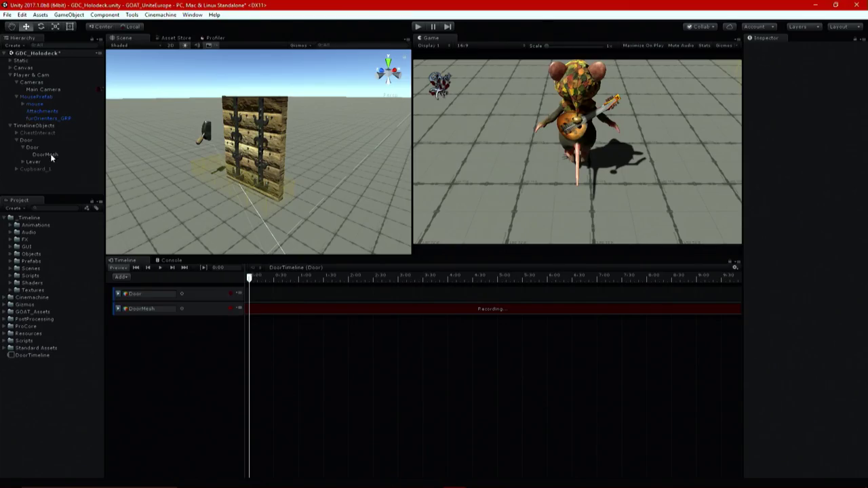
# - Add a position keyframe for DoorMesh at time 0:00 on its recording track
pyautogui.click(51, 155)
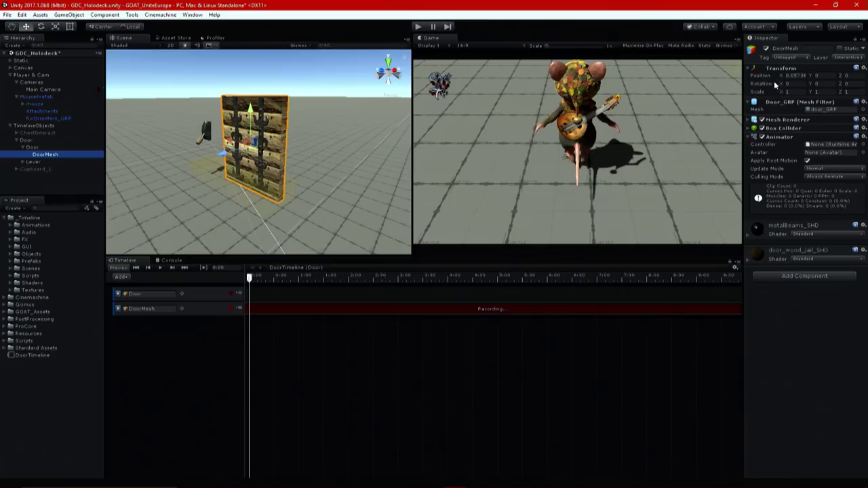
pyautogui.rightClick(811, 101)
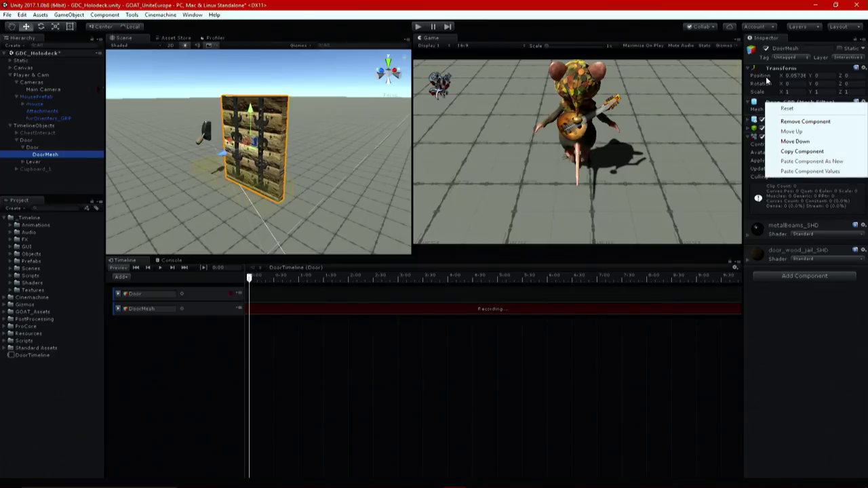
pyautogui.rightClick(767, 80)
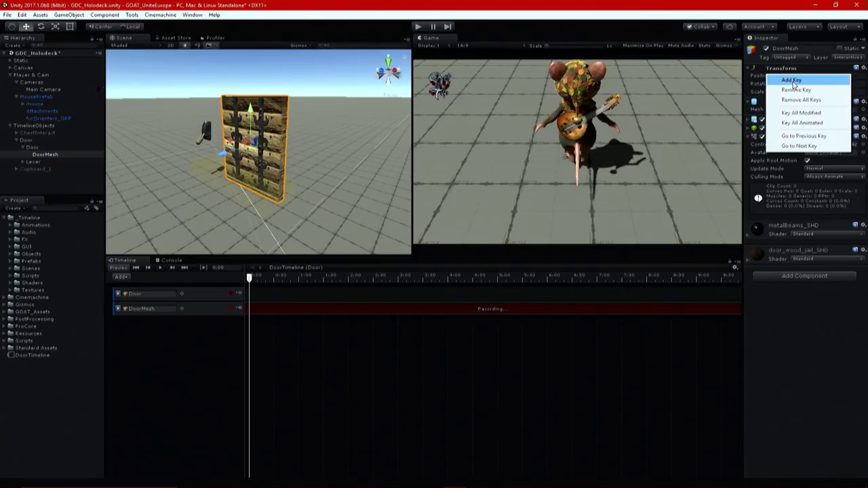
pyautogui.click(793, 81)
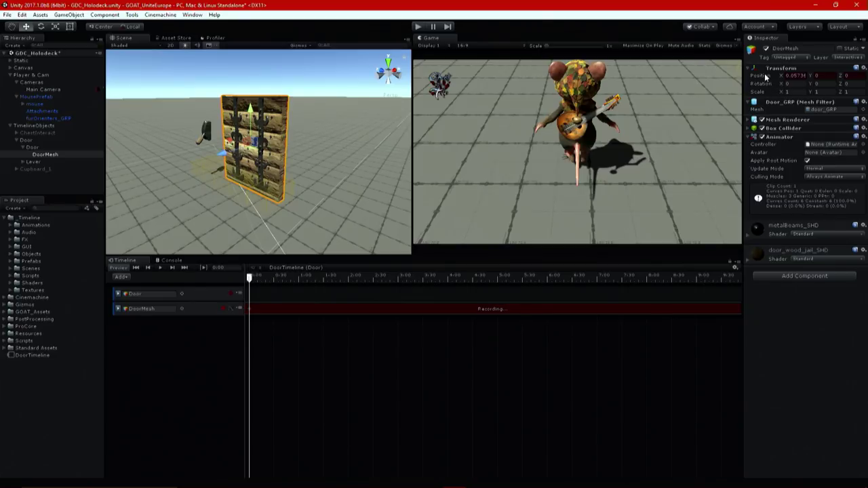
# - Add a rotation keyframe for DoorMesh at 0:00 and show the animation curves of its track
pyautogui.rightClick(765, 77)
pyautogui.click(763, 15)
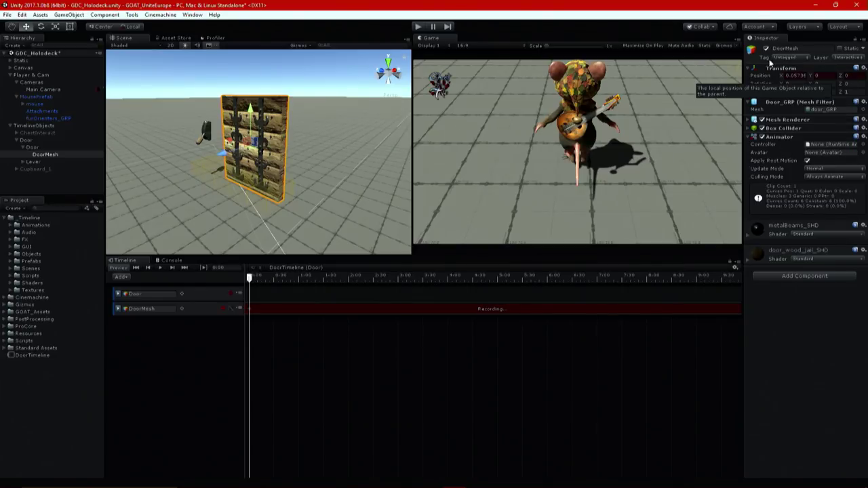
pyautogui.rightClick(767, 85)
pyautogui.click(784, 88)
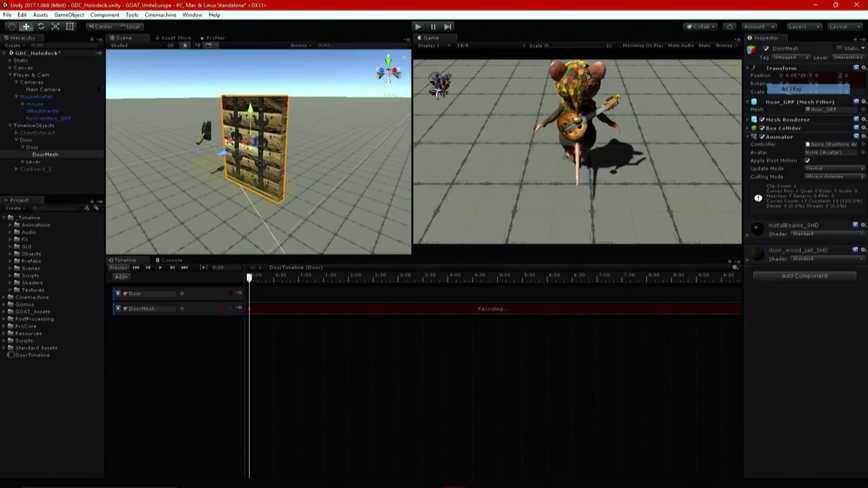
pyautogui.click(233, 309)
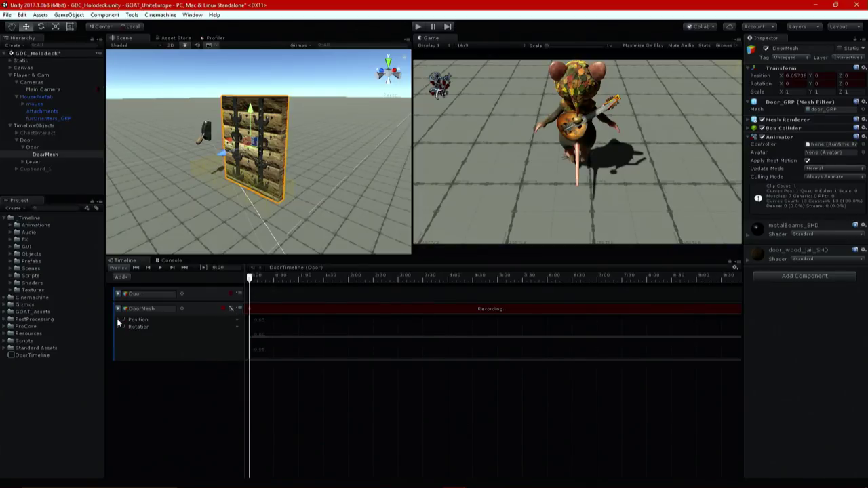
# - At 3:00 on the timeline, raise DoorMesh to a Y position of about 3.82 and play back the movement from the start
pyautogui.moveTo(250, 279); pyautogui.dragTo(400, 267)
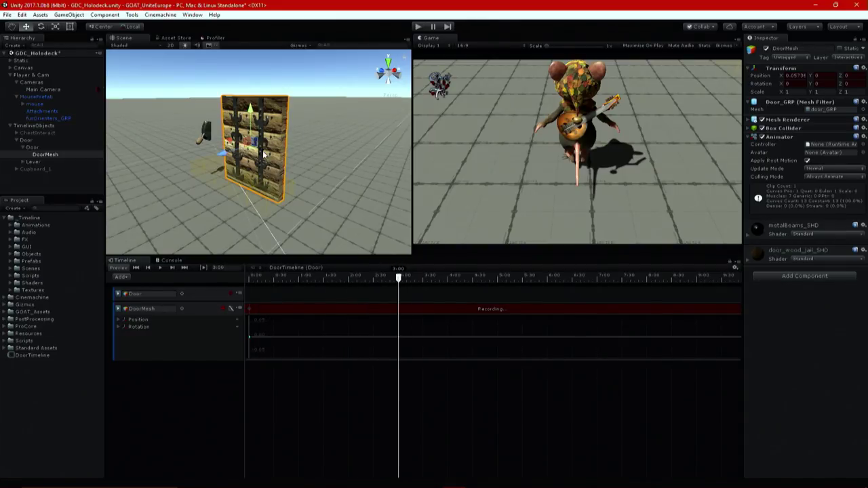
pyautogui.moveTo(249, 117); pyautogui.dragTo(258, 34)
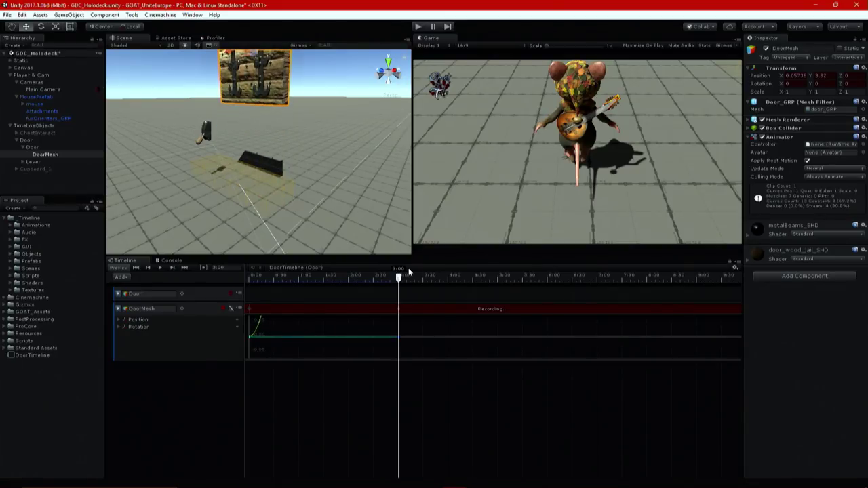
pyautogui.moveTo(398, 282); pyautogui.dragTo(250, 281)
pyautogui.press('space')
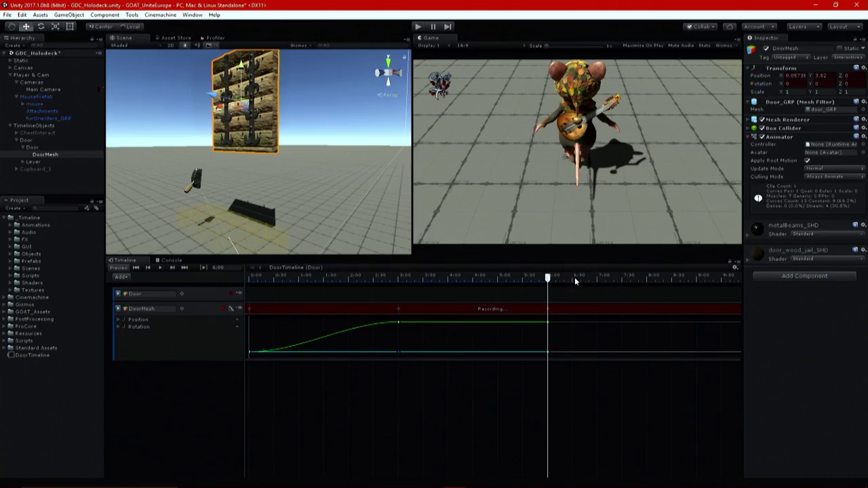
# - At 9:04 on the timeline, lower DoorMesh to the ground with X and Y position 0, and add a rotation keyframe
pyautogui.moveTo(553, 282); pyautogui.dragTo(702, 272)
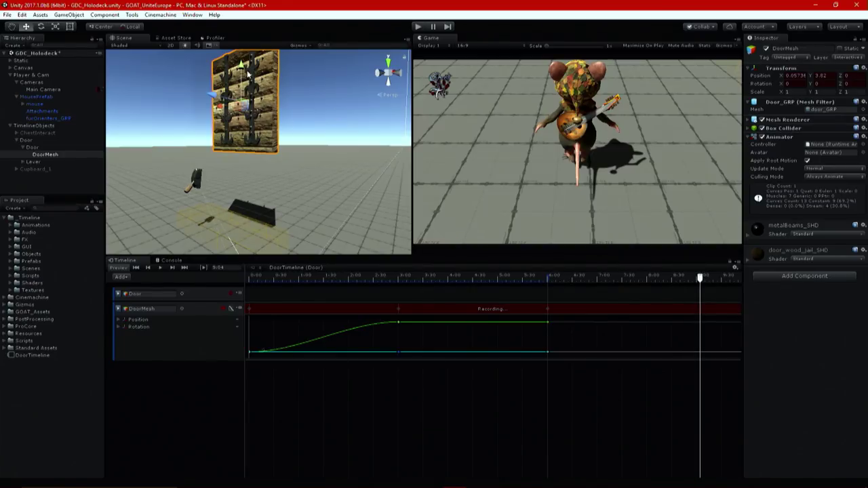
pyautogui.moveTo(241, 73); pyautogui.dragTo(233, 166)
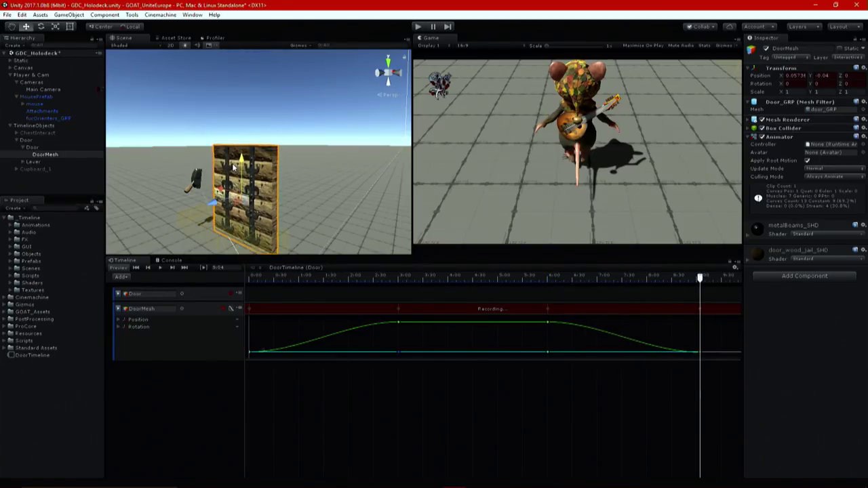
pyautogui.click(796, 75)
pyautogui.write('0')
pyautogui.press('Tab')
pyautogui.write('0')
pyautogui.press('Tab')
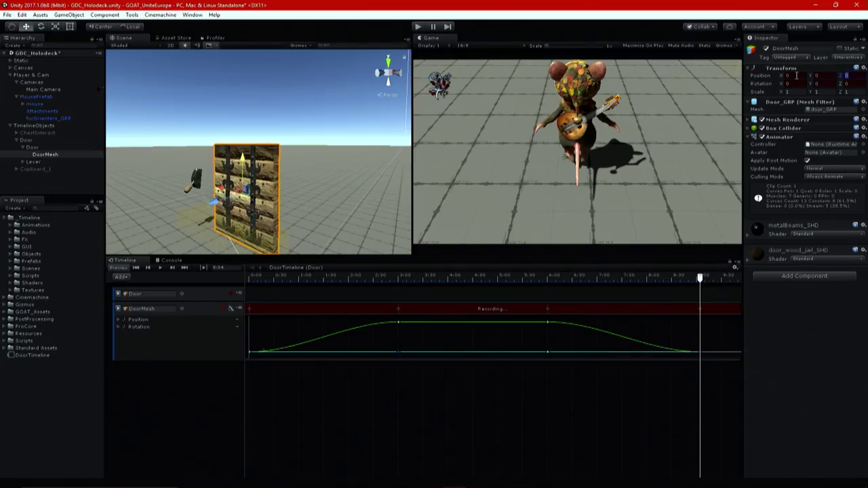
pyautogui.rightClick(781, 85)
pyautogui.click(804, 88)
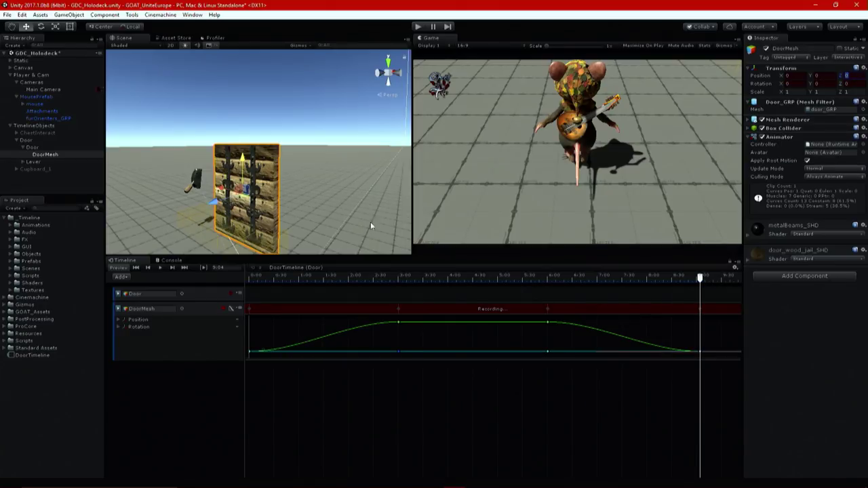
# - Preview the door animation from the start, stop recording on the DoorMesh track, hide its curves and save the scene
pyautogui.click(252, 275)
pyautogui.press('space')
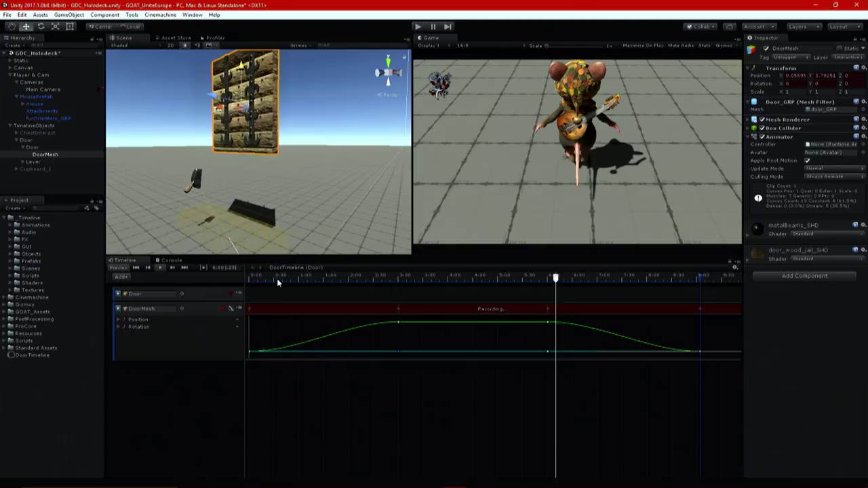
pyautogui.click(239, 309)
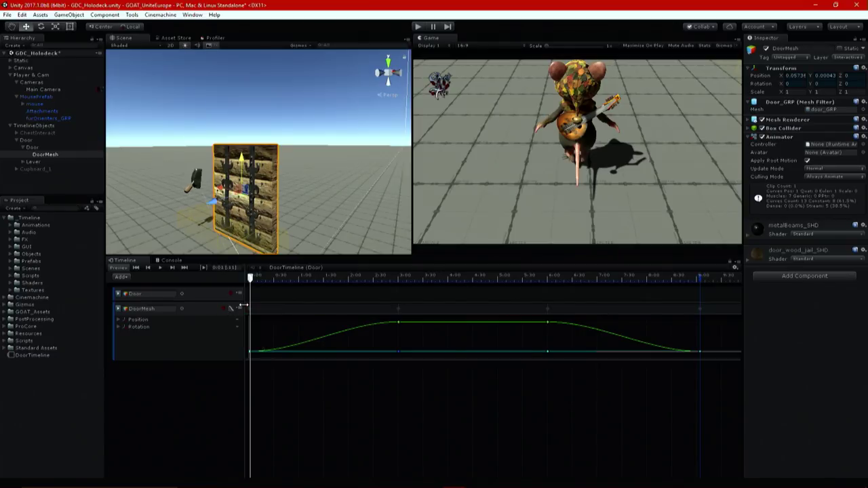
pyautogui.click(233, 309)
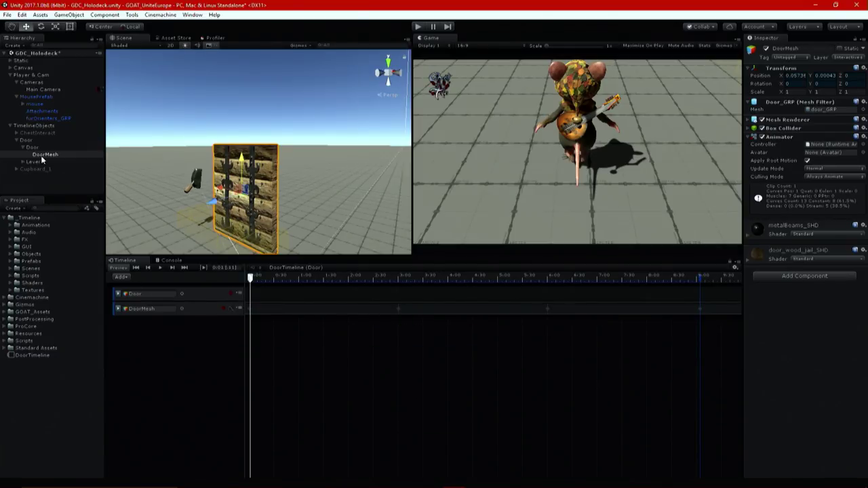
pyautogui.hotkey('ctrl', 's')
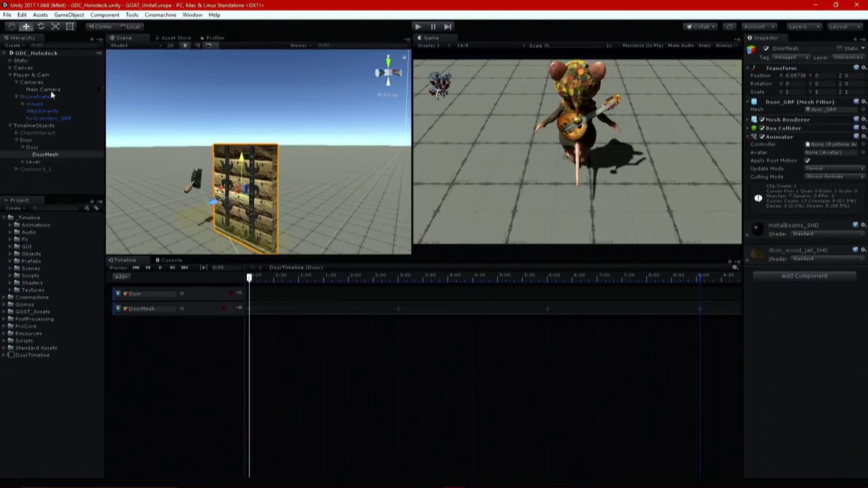
# - Attach the GenericTrigger script from the Scripts folder to the parent Door object and try the scene in play mode
pyautogui.click(51, 96)
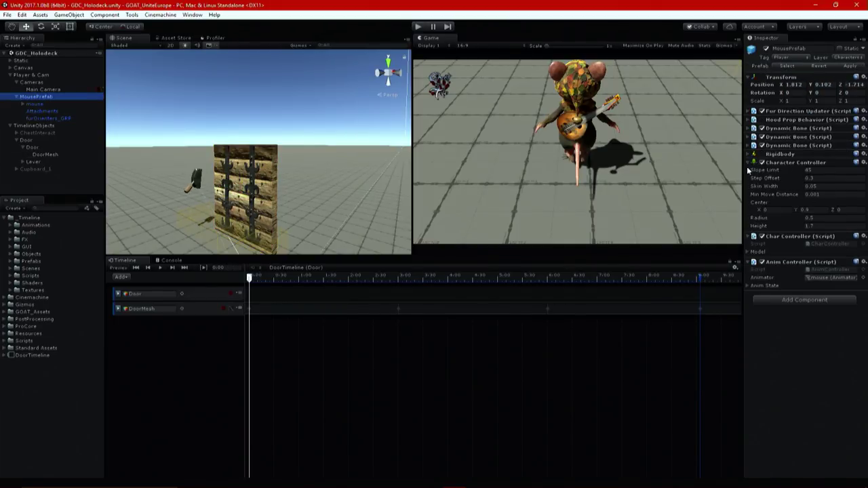
pyautogui.click(31, 139)
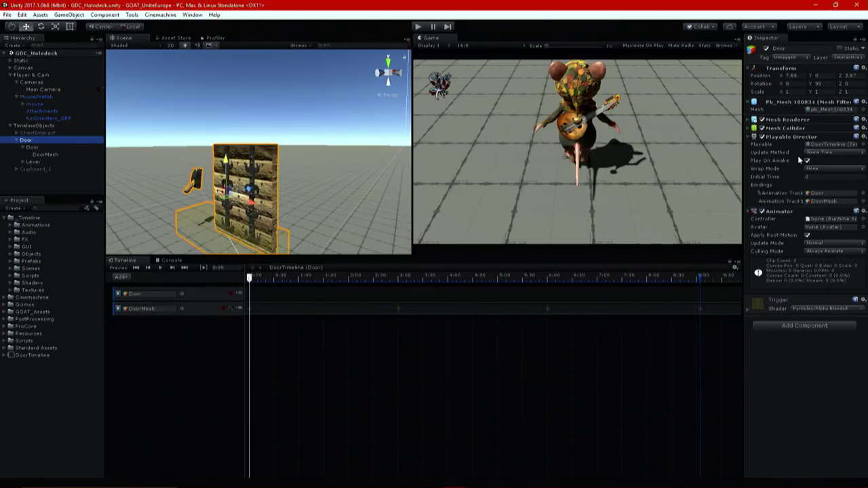
pyautogui.click(11, 283)
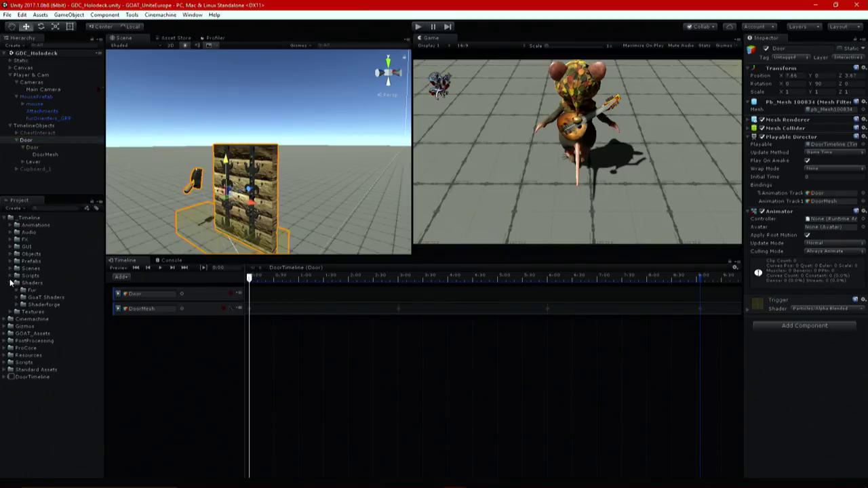
pyautogui.click(12, 276)
pyautogui.moveTo(43, 323); pyautogui.dragTo(818, 359)
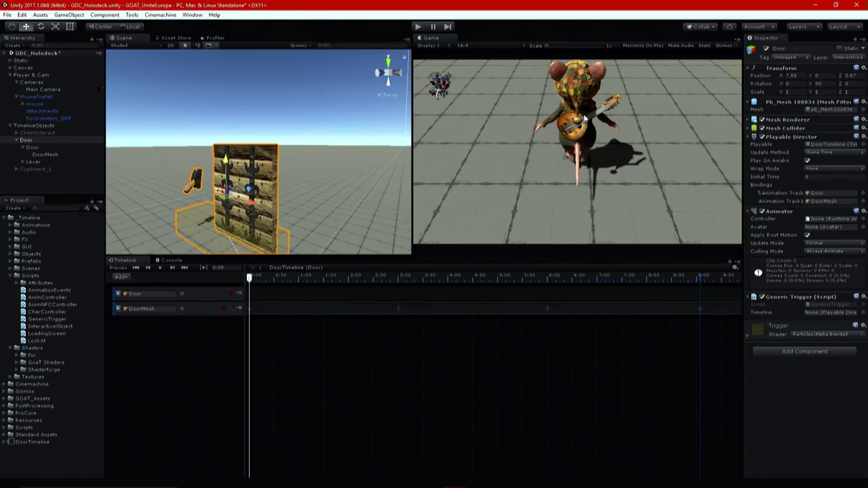
pyautogui.click(824, 313)
pyautogui.click(418, 27)
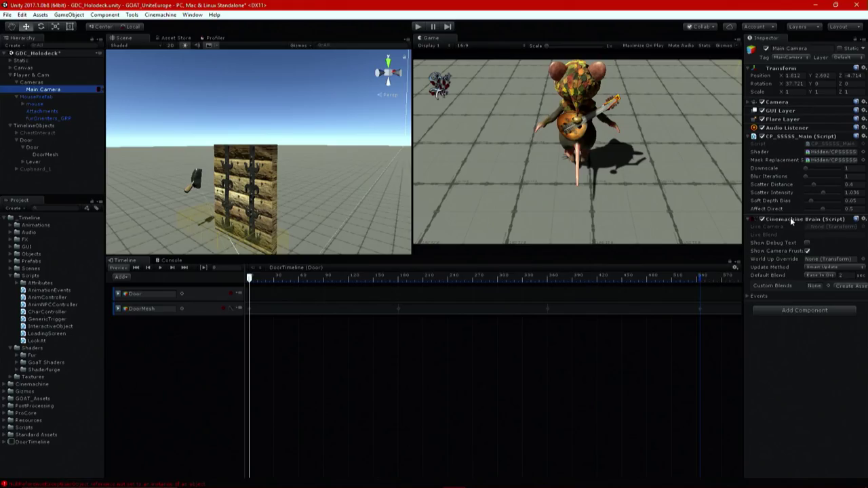
# - Remove the Cinemachine Brain from Main Camera and align the camera with a wider scene view covering the mouse and the door
pyautogui.rightClick(791, 223)
pyautogui.click(790, 235)
pyautogui.moveTo(550, 254); pyautogui.dragTo(550, 393)
pyautogui.moveTo(328, 329)
pyautogui.keyDown('alt'); pyautogui.mouseDown()
pyautogui.moveTo(345, 315)
pyautogui.moveTo(318, 343)
pyautogui.mouseUp(); pyautogui.keyUp('alt')
pyautogui.scroll(-5, 346, 315)
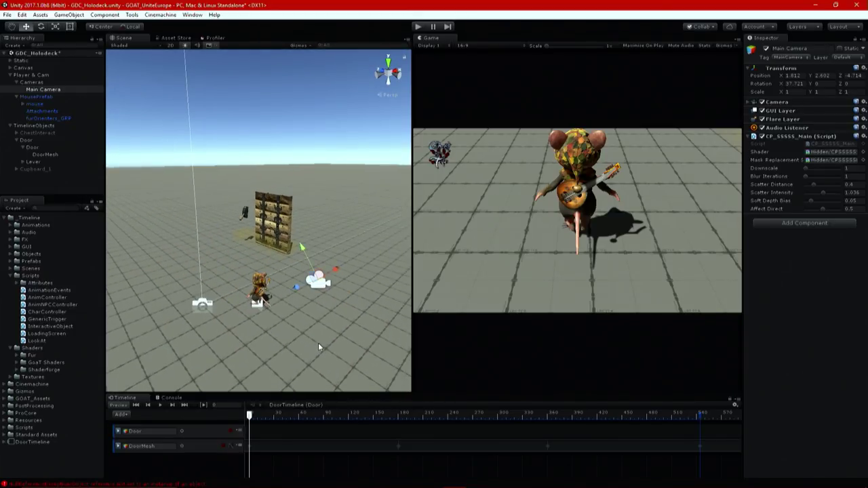
pyautogui.hotkey('ctrl', 'shift', 'f')
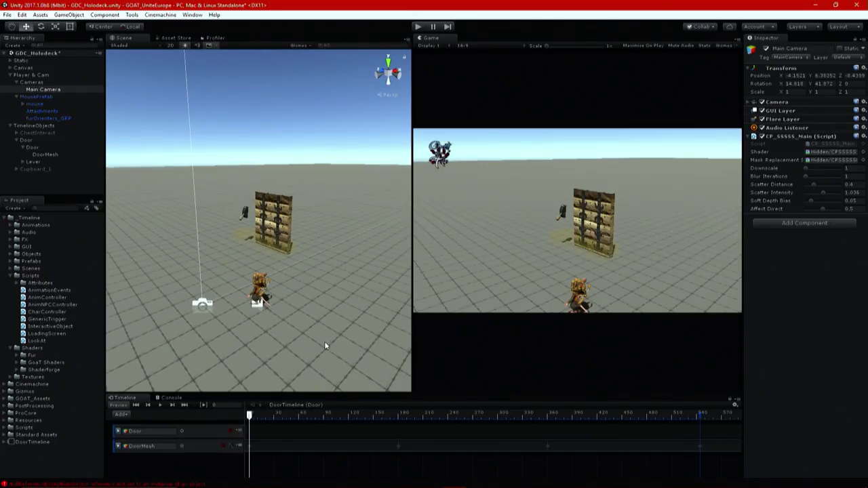
# - Turn off Play On Awake on the parent Door's Playable Director, testing the door trigger in play mode before and after
pyautogui.click(416, 27)
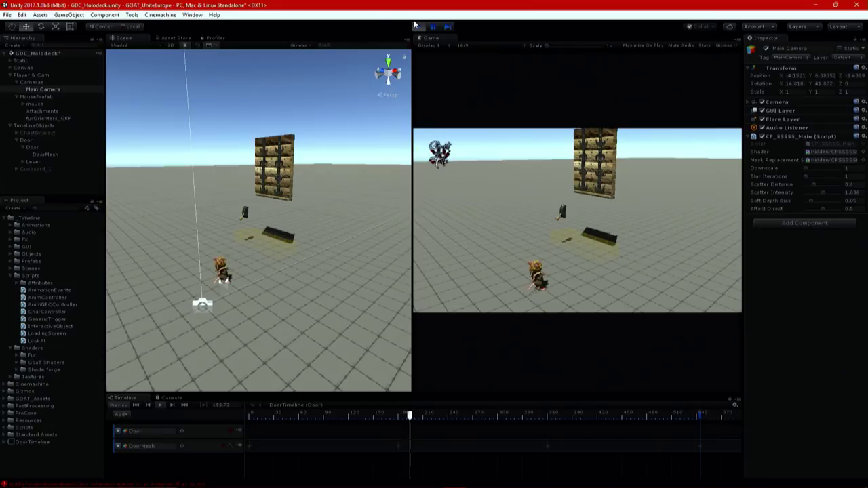
pyautogui.click(416, 26)
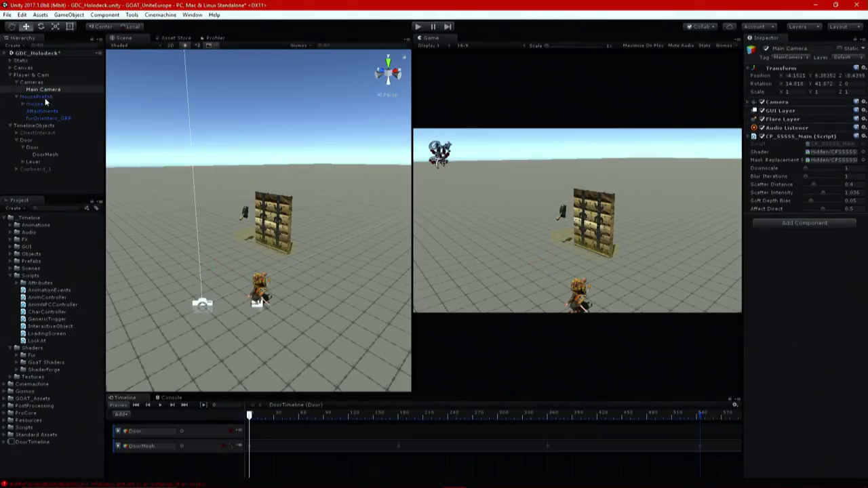
pyautogui.click(41, 142)
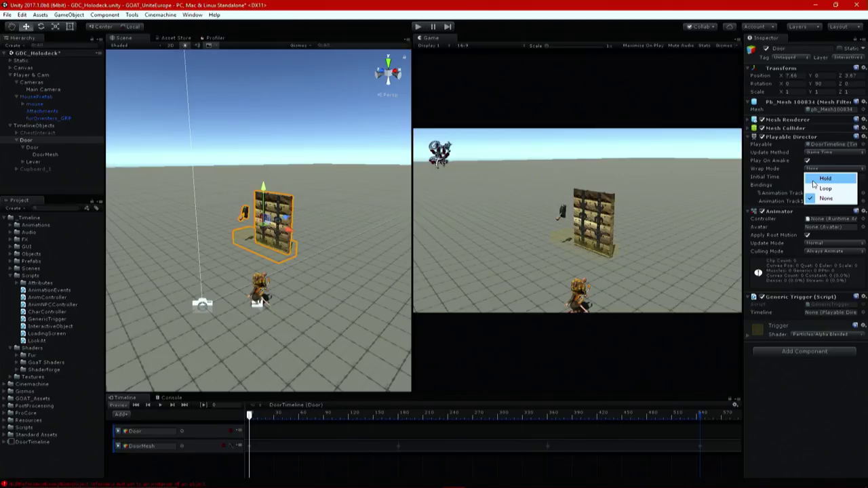
pyautogui.click(807, 160)
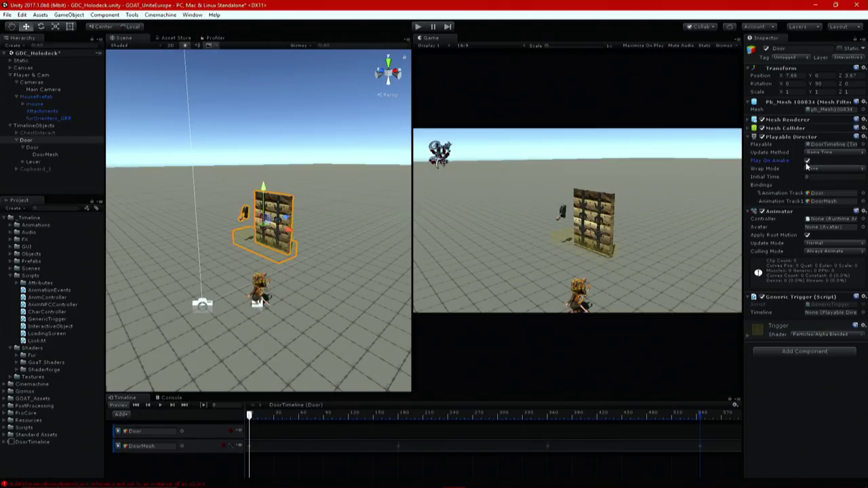
pyautogui.click(418, 27)
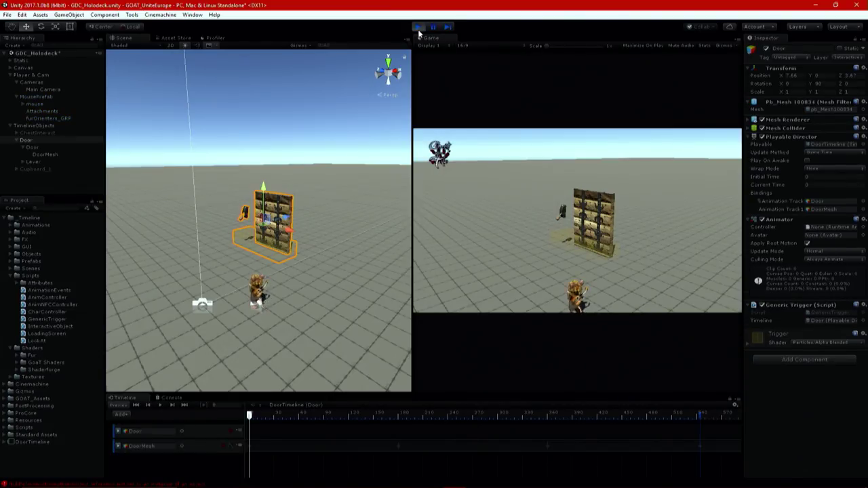
pyautogui.press('w')
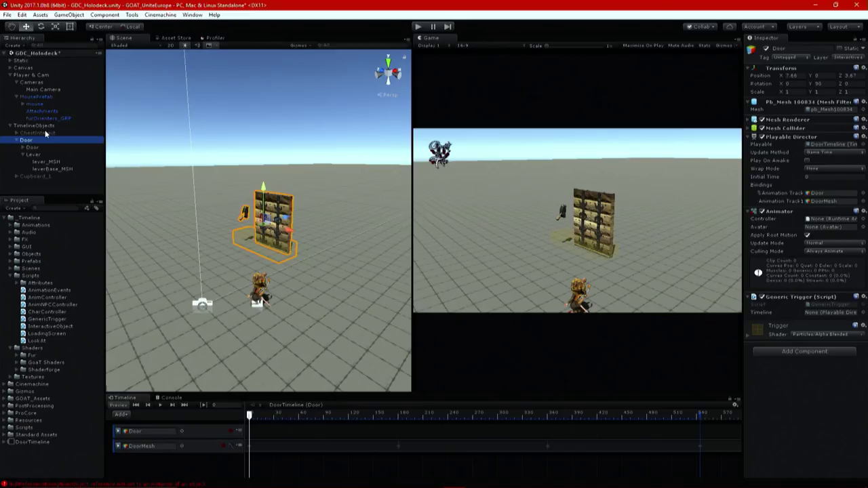
# - Activate the ChestInteract object in the scene, and enlarge and unlock the Timeline window so it follows the selection
pyautogui.click(45, 133)
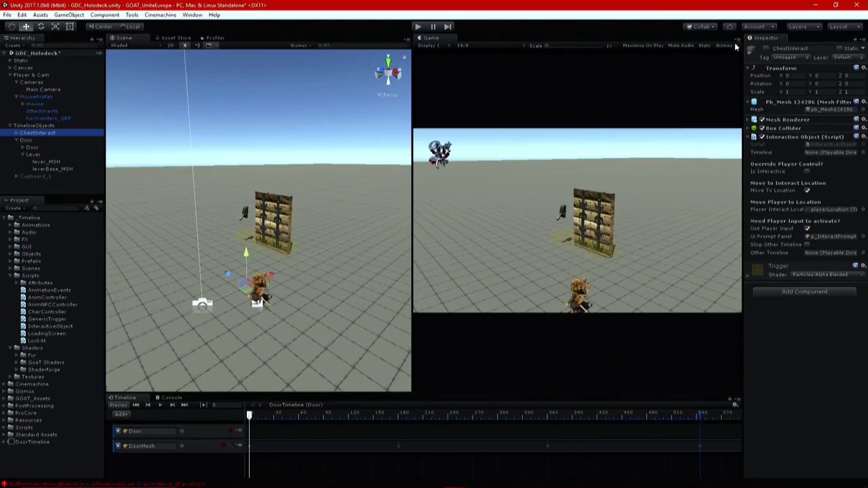
pyautogui.click(766, 49)
pyautogui.moveTo(368, 213)
pyautogui.keyDown('alt'); pyautogui.mouseDown()
pyautogui.moveTo(388, 201)
pyautogui.moveTo(373, 213)
pyautogui.mouseUp(); pyautogui.keyUp('alt')
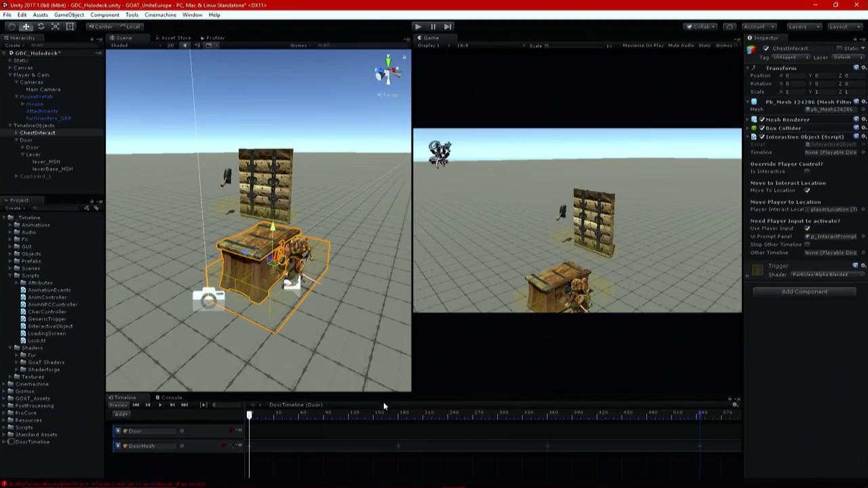
pyautogui.moveTo(383, 393); pyautogui.dragTo(383, 286)
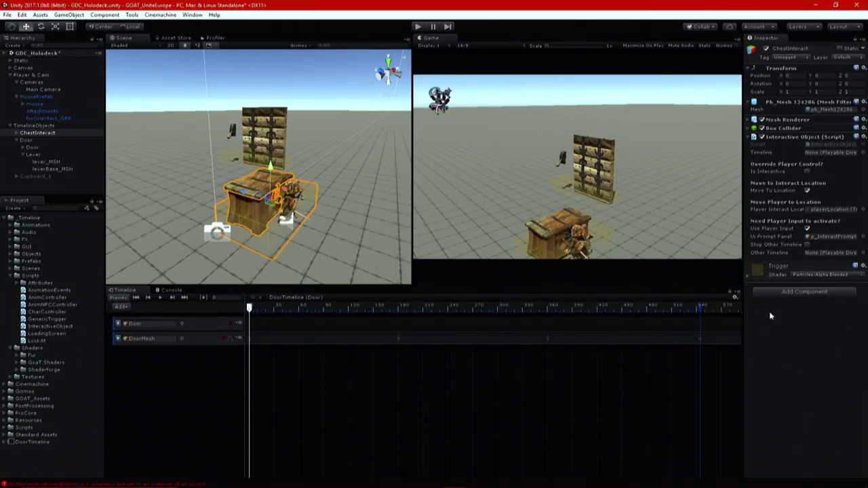
pyautogui.click(731, 293)
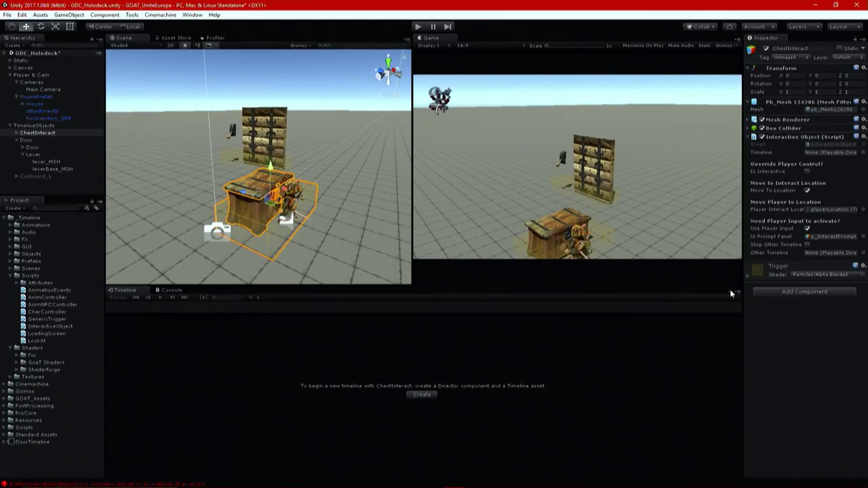
# - Create a timeline for ChestInteract saved as ChestInteractTimeline.playable in Assets, and expand the chest's child objects in the hierarchy
pyautogui.click(17, 141)
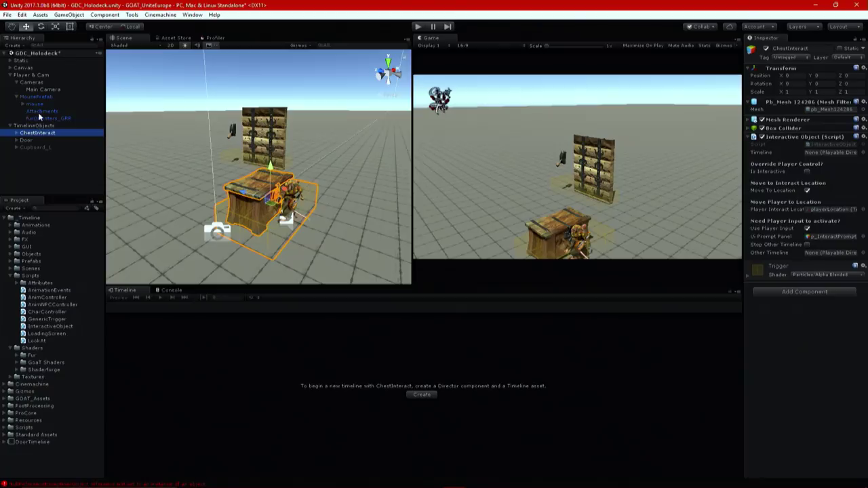
pyautogui.click(433, 396)
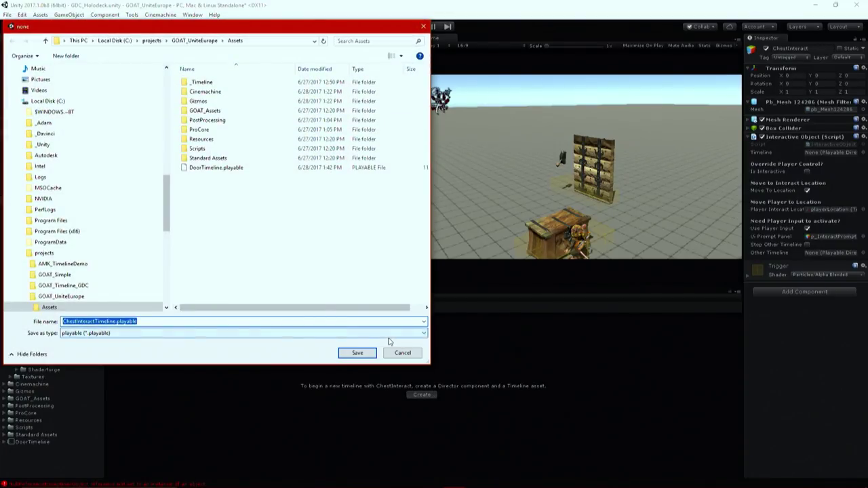
pyautogui.click(357, 353)
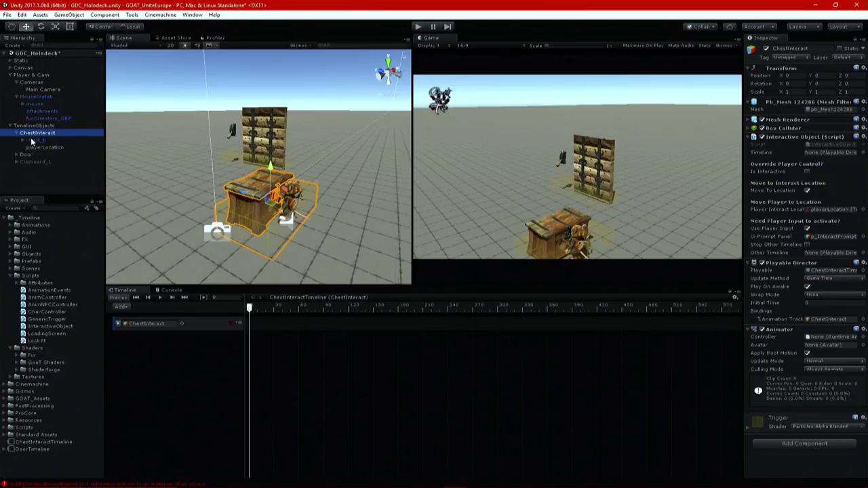
pyautogui.click(24, 141)
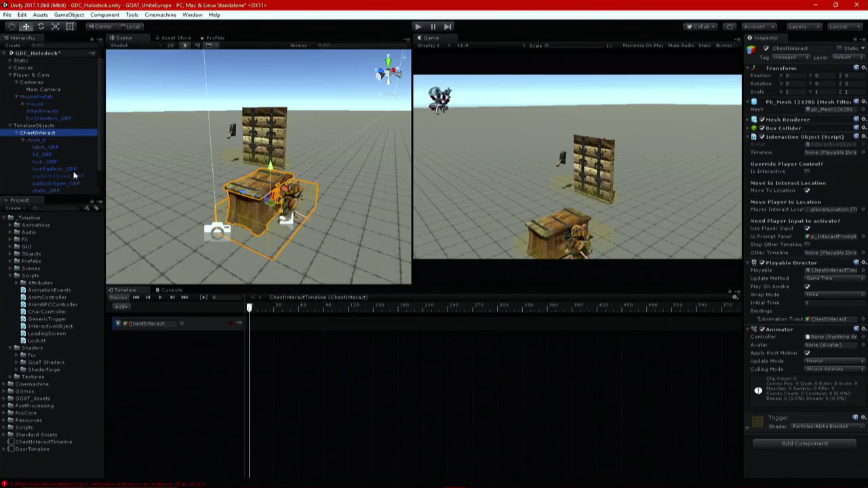
# - Pick the chest's lid_GRP object and add an animation track for it to the ChestInteract timeline
pyautogui.click(256, 192)
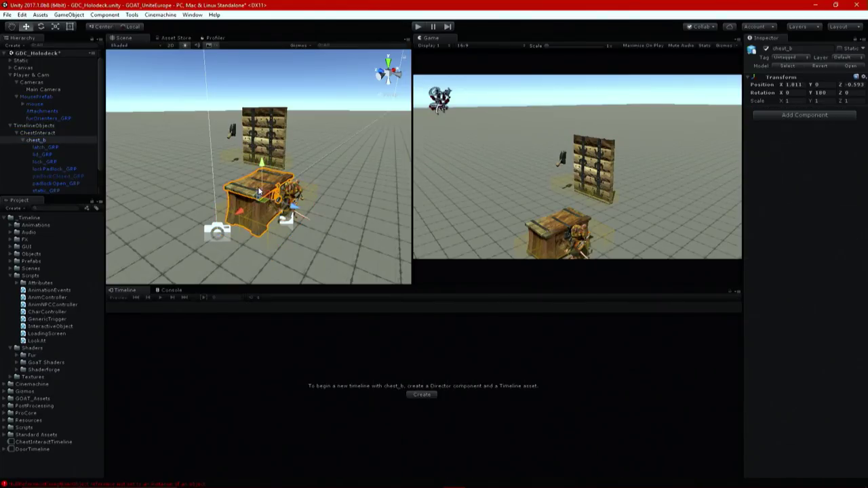
pyautogui.click(258, 191)
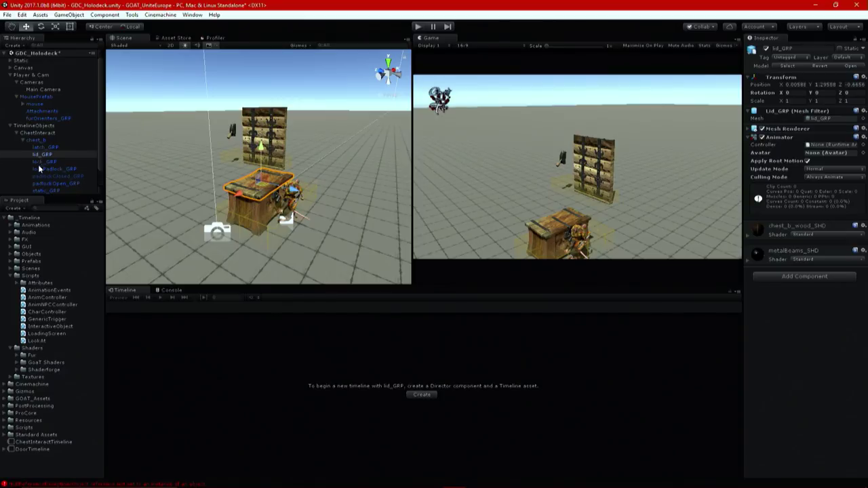
pyautogui.click(47, 133)
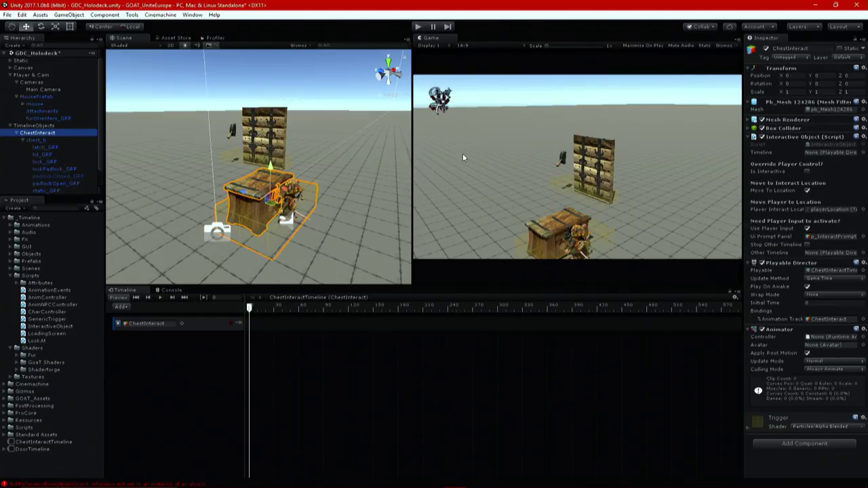
pyautogui.click(732, 297)
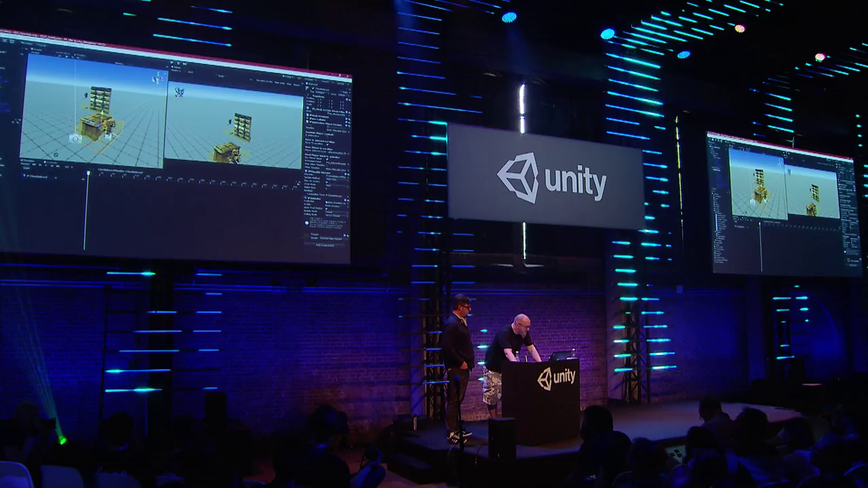
pyautogui.rightClick(40, 183)
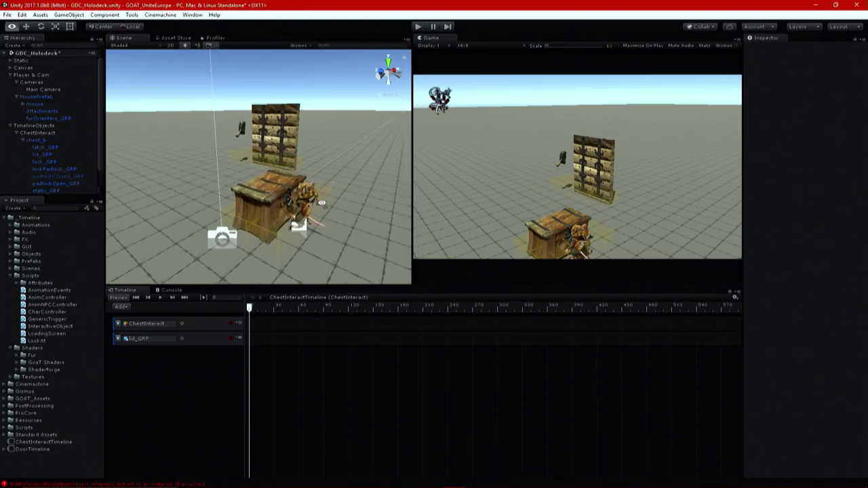
# - Start recording on the lid_GRP track and key the closed lid's position and rotation at frame 0
pyautogui.scroll(3, 258, 167)
pyautogui.keyDown('alt'); pyautogui.moveTo(258, 167); pyautogui.dragTo(324, 215); pyautogui.keyUp('alt')
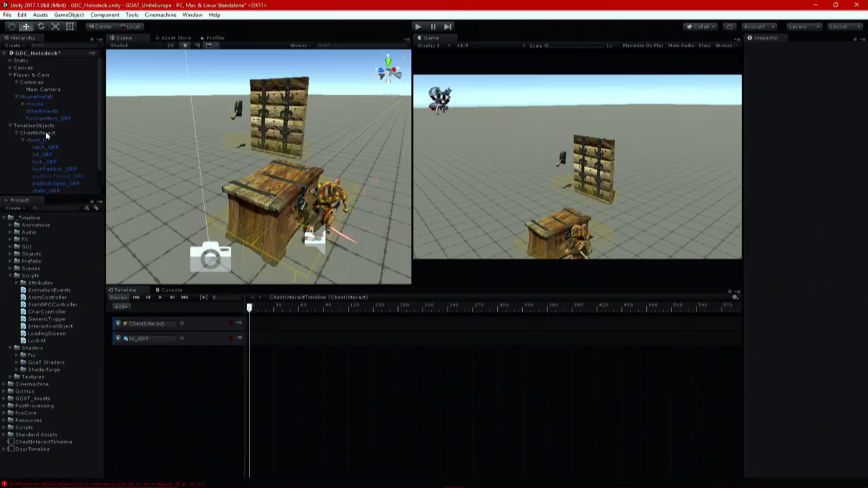
pyautogui.click(230, 339)
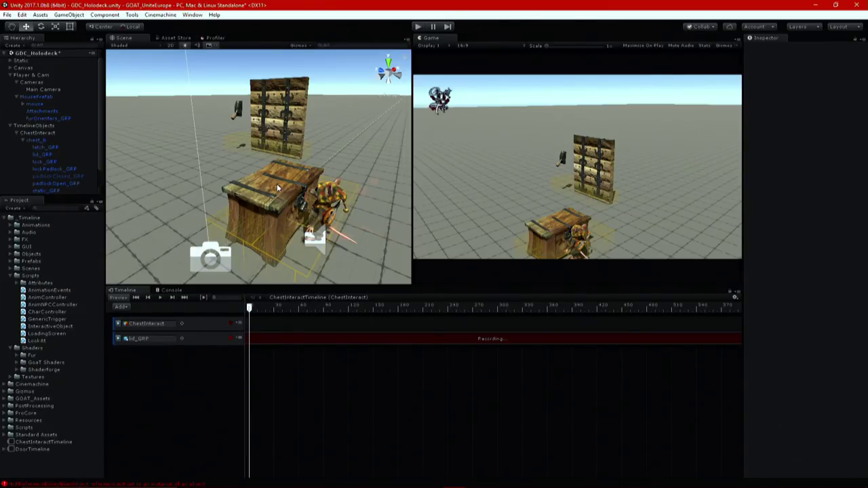
pyautogui.click(131, 339)
pyautogui.click(47, 156)
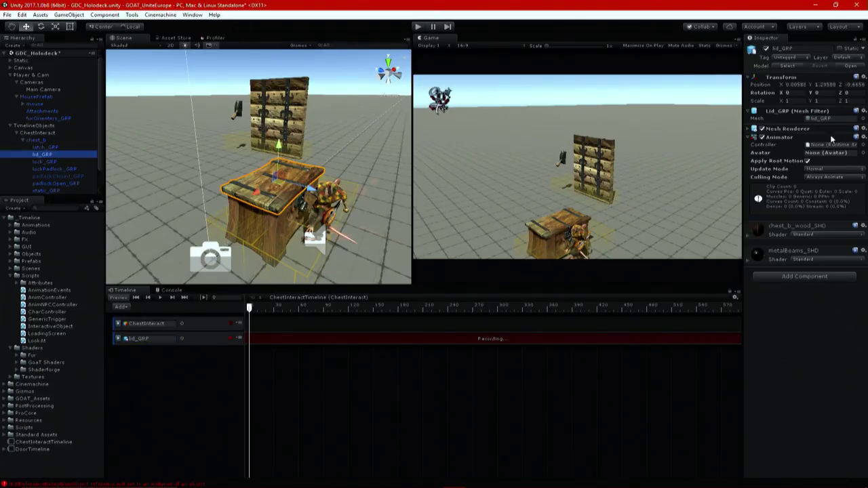
pyautogui.rightClick(773, 85)
pyautogui.click(800, 100)
pyautogui.rightClick(777, 94)
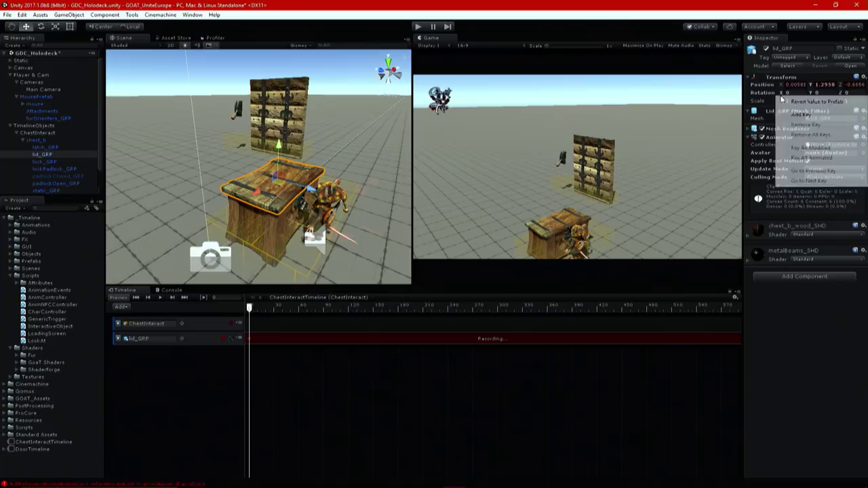
pyautogui.click(800, 114)
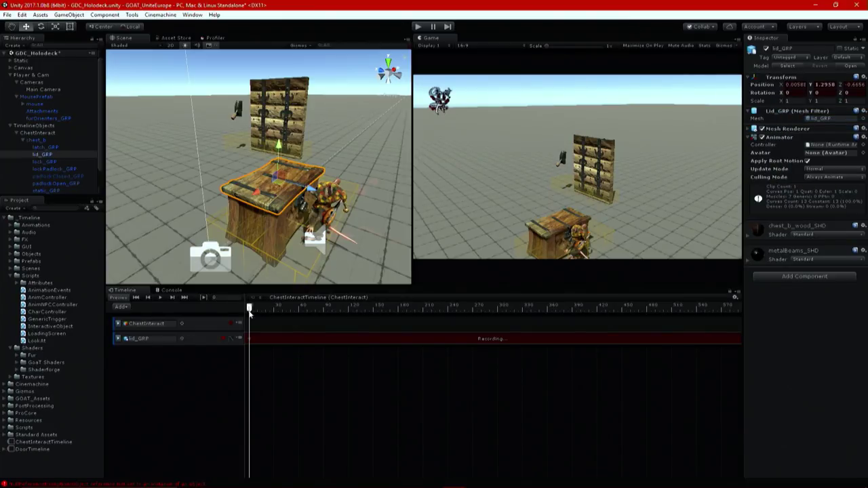
# - Switch the timeline ruler from frames to seconds and record the lid rotated open to about -41.41 on X at 2:27
pyautogui.moveTo(251, 309); pyautogui.dragTo(371, 296)
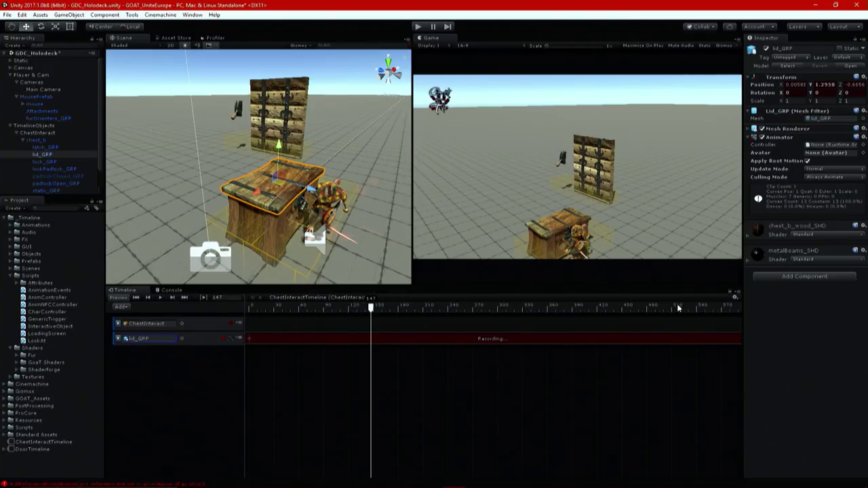
pyautogui.click(735, 298)
pyautogui.click(756, 304)
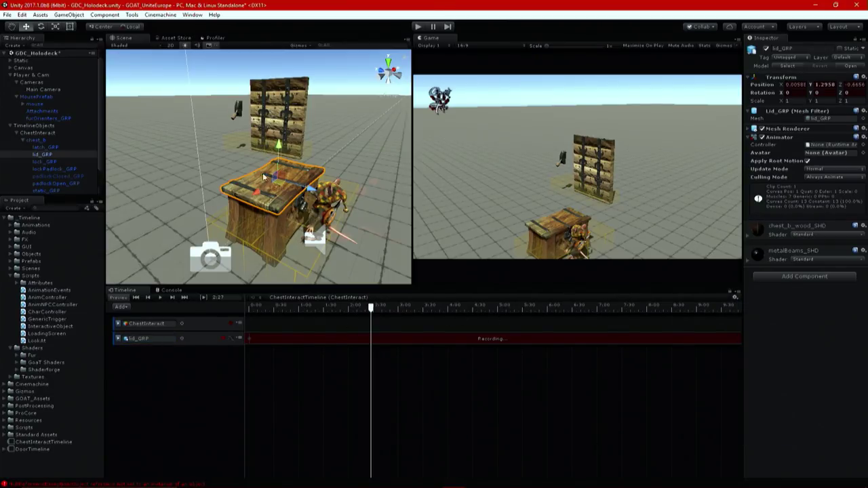
pyautogui.click(106, 28)
pyautogui.keyDown('alt'); pyautogui.moveTo(223, 141); pyautogui.dragTo(232, 122); pyautogui.keyUp('alt')
pyautogui.press('e')
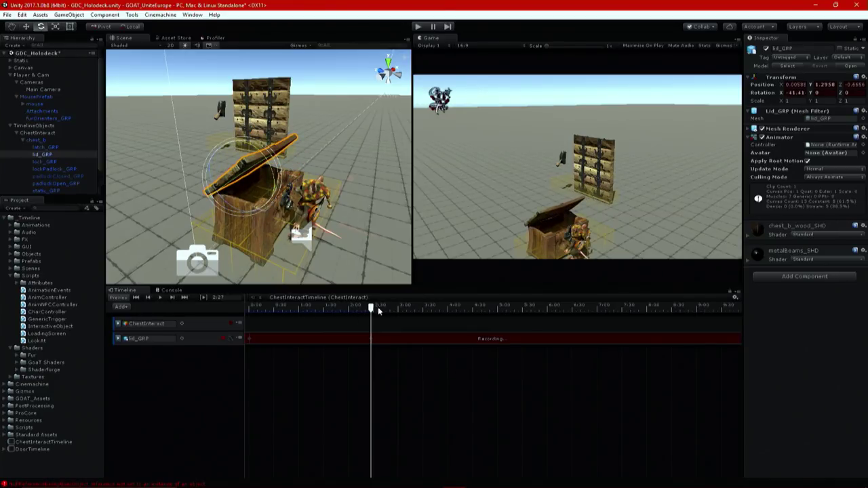
# - Add position and rotation keys at 6:35 to hold the lid open
pyautogui.moveTo(371, 308); pyautogui.dragTo(578, 315)
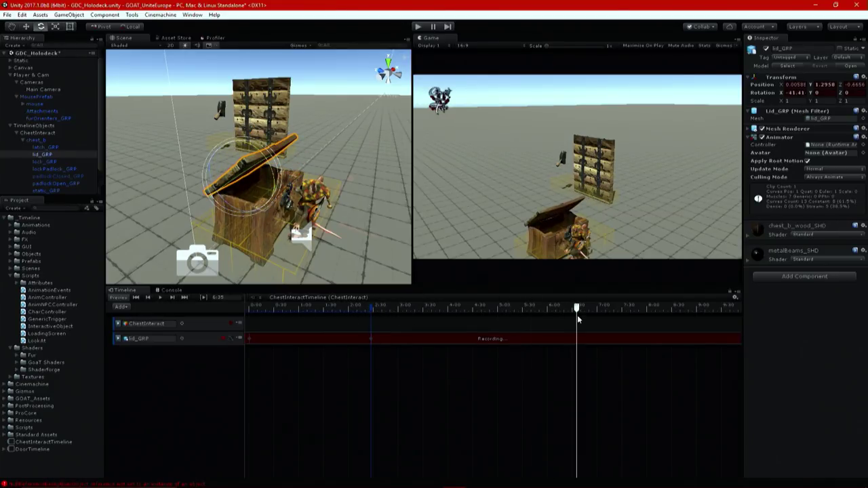
pyautogui.rightClick(758, 88)
pyautogui.rightClick(766, 95)
pyautogui.rightClick(767, 94)
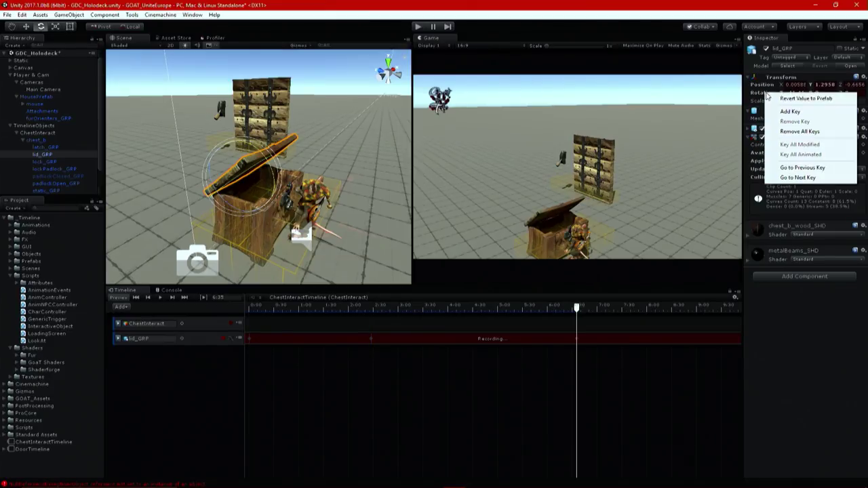
pyautogui.click(790, 111)
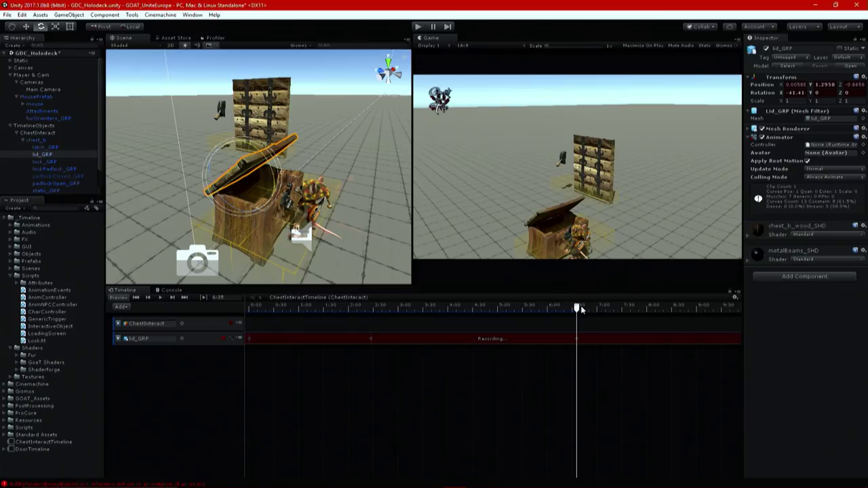
# - Record the lid rotated closed to about 2.4 on X at 9:07, stop recording and return the playhead to the start
pyautogui.moveTo(577, 309); pyautogui.dragTo(703, 309)
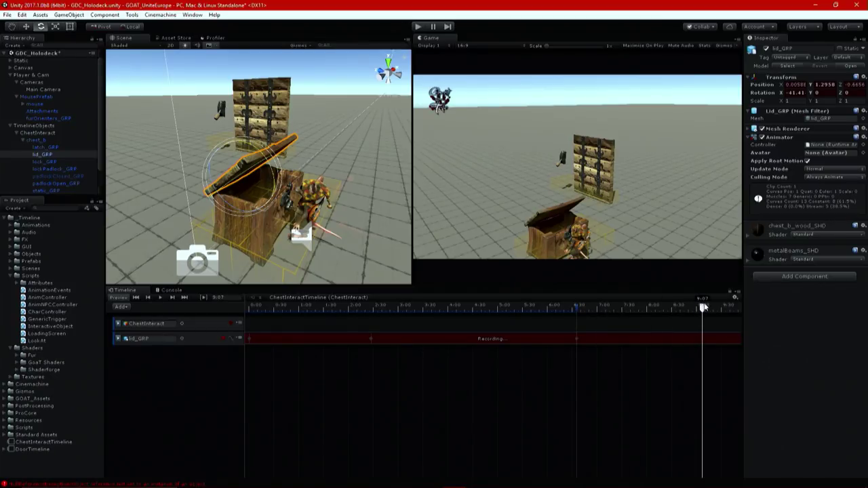
pyautogui.moveTo(274, 174); pyautogui.dragTo(287, 231)
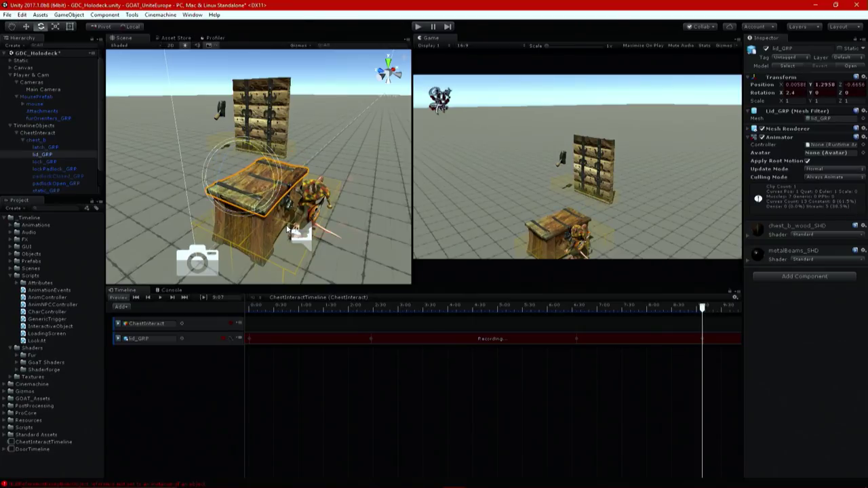
pyautogui.click(225, 338)
pyautogui.moveTo(298, 306); pyautogui.dragTo(261, 306)
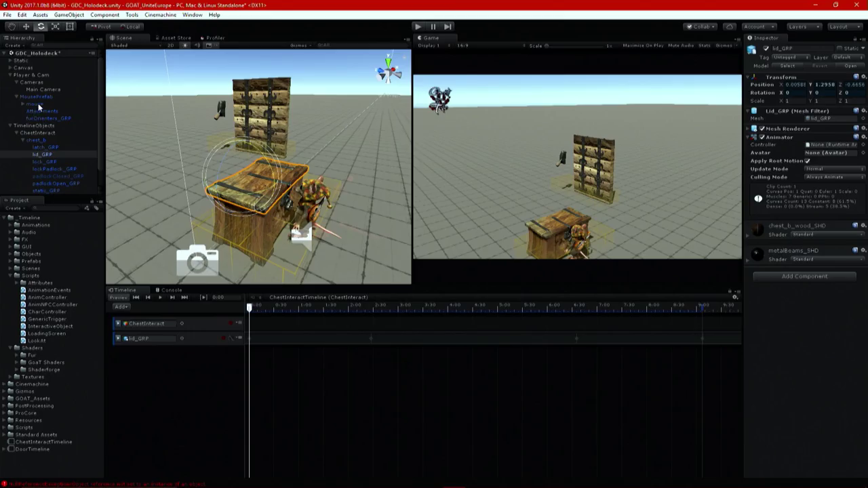
# - Add an animation track for the mouse to the timeline and locate its Animator's mouseAvatar among the project assets
pyautogui.moveTo(104, 252); pyautogui.dragTo(140, 365)
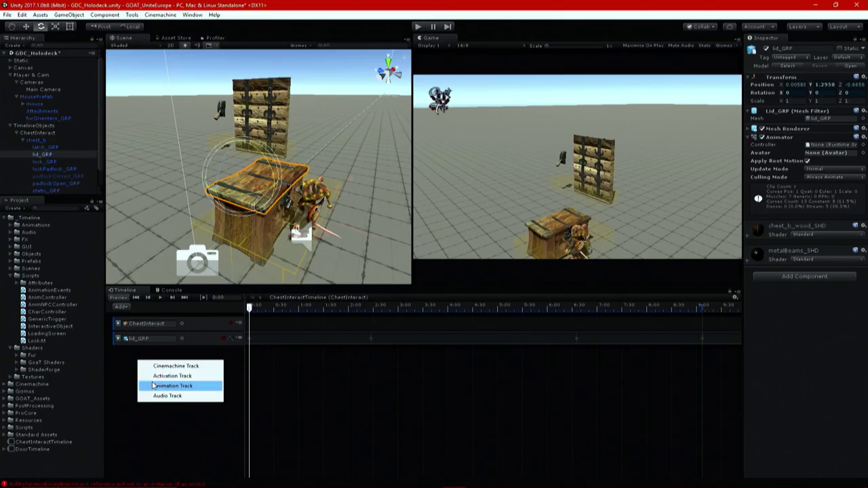
pyautogui.click(152, 388)
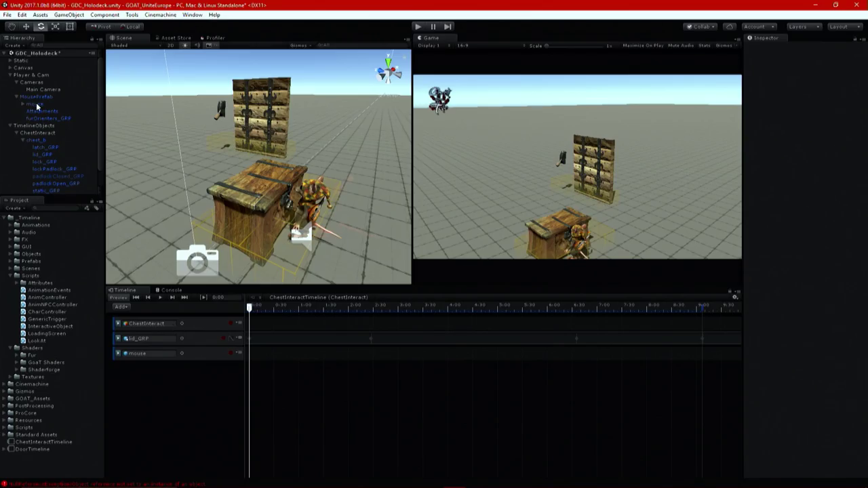
pyautogui.click(35, 103)
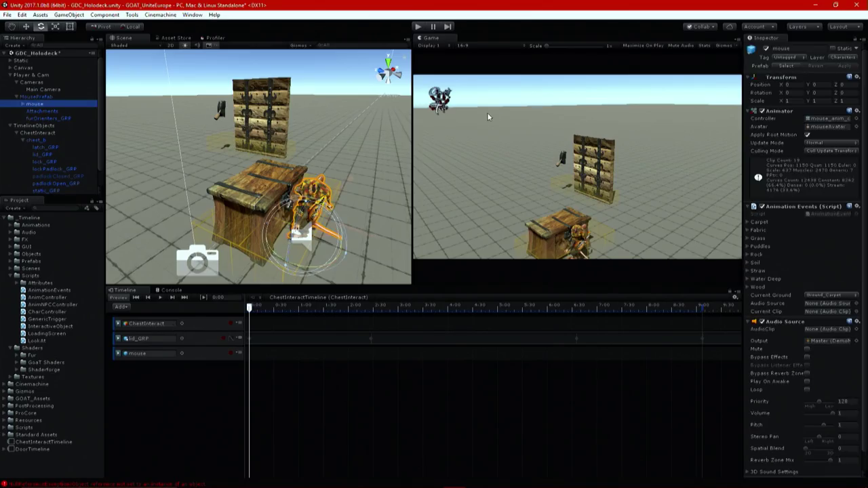
pyautogui.click(821, 129)
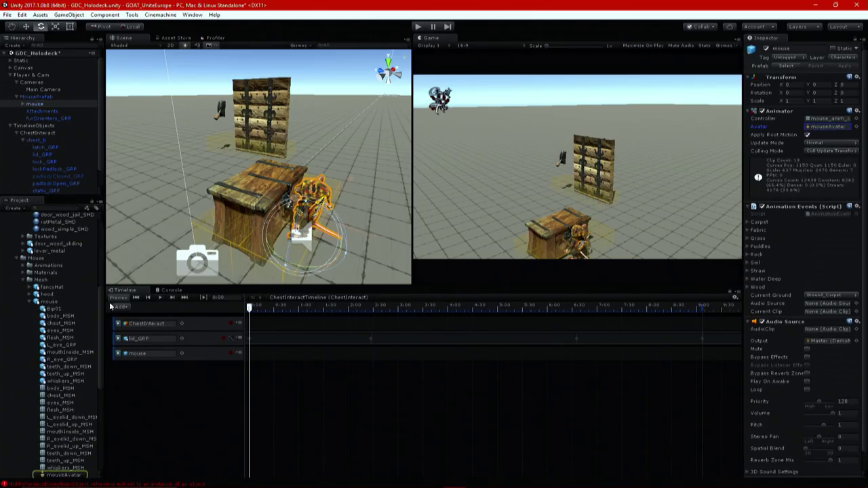
# - Place the openChest clip from the mouse@open_chest model at the very start of the mouse track
pyautogui.scroll(6, 28, 268)
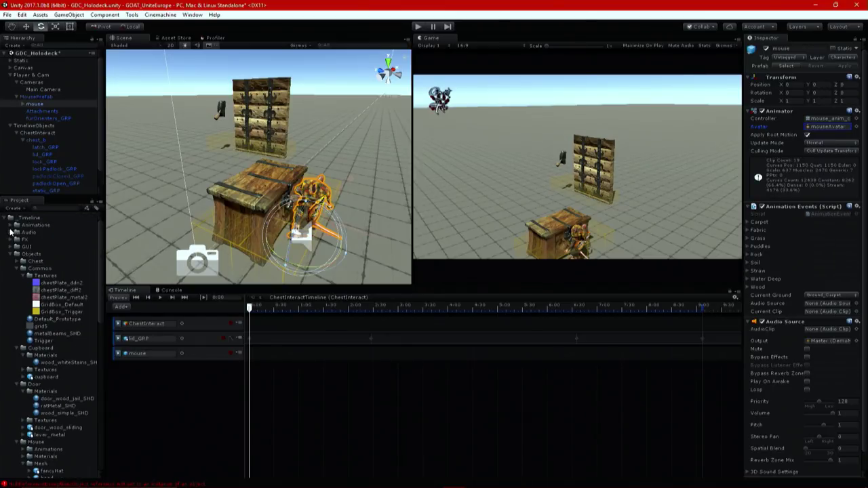
pyautogui.click(16, 225)
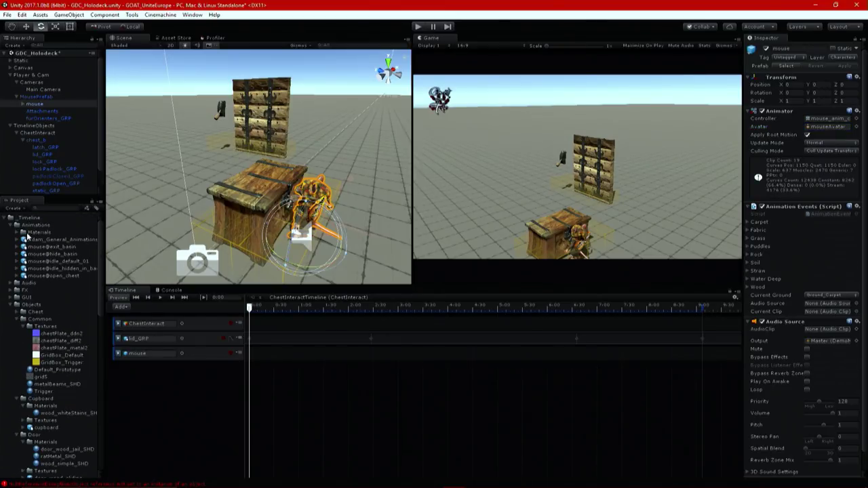
pyautogui.click(19, 277)
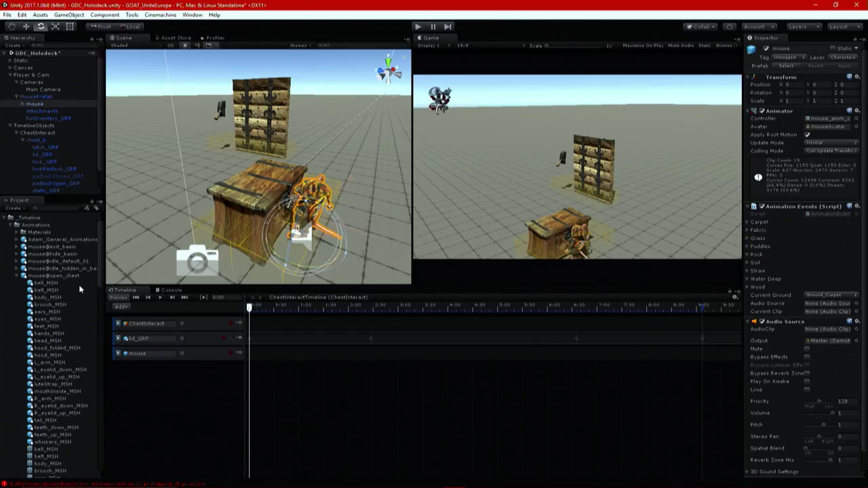
pyautogui.scroll(-5, 63, 336)
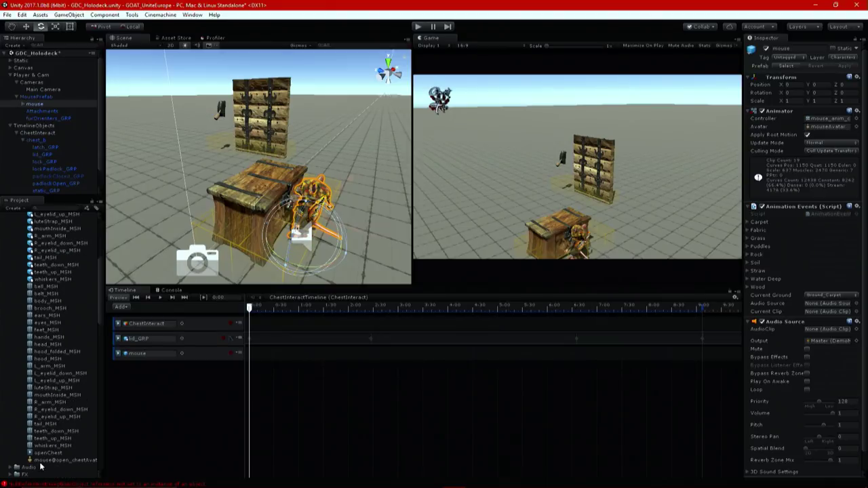
pyautogui.moveTo(49, 458); pyautogui.dragTo(350, 364)
pyautogui.moveTo(279, 364); pyautogui.dragTo(256, 355)
pyautogui.scroll(-2, 259, 356)
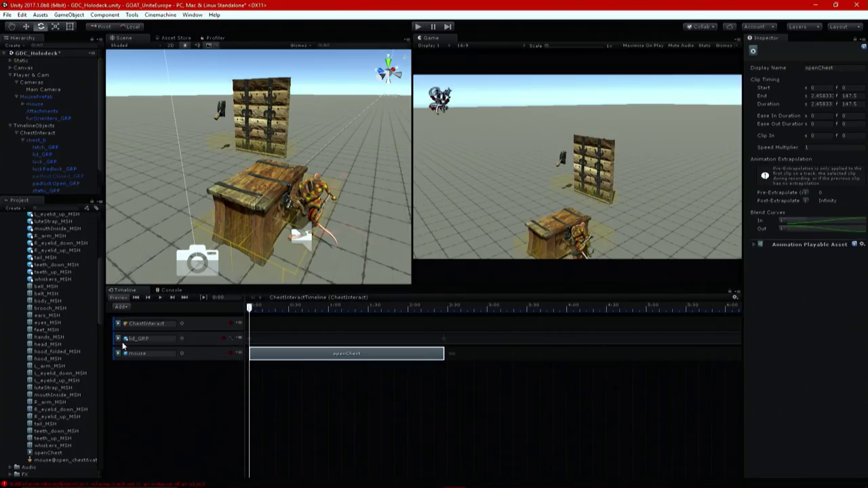
# - Collapse the mouse@open_chest model and move the openChest clip along the mouse track to start at frame 85
pyautogui.scroll(-10, 31, 319)
pyautogui.click(19, 224)
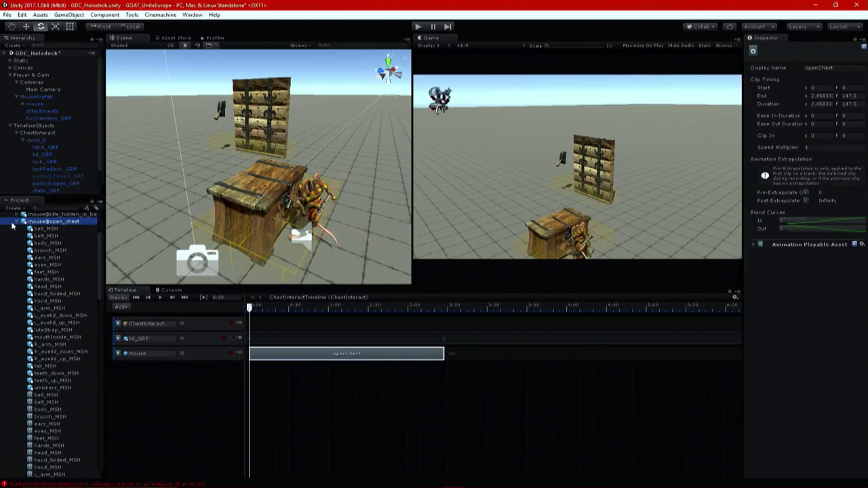
pyautogui.click(17, 222)
pyautogui.scroll(2, 15, 234)
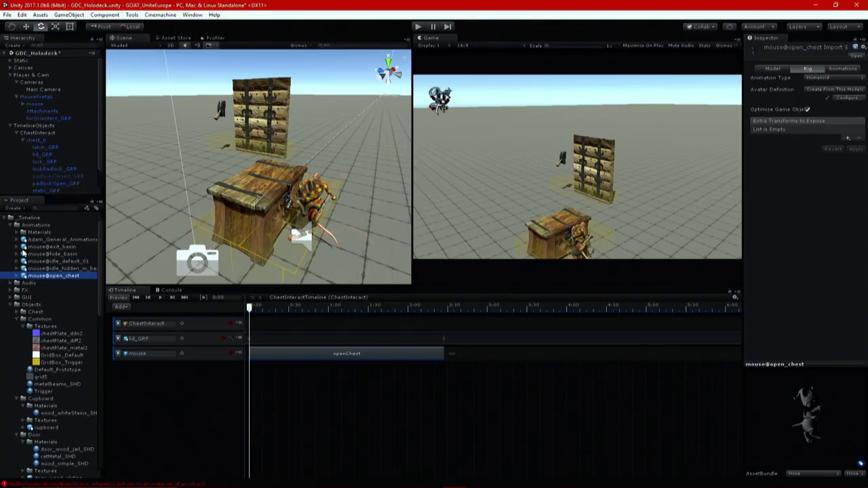
pyautogui.moveTo(314, 362); pyautogui.dragTo(427, 356)
# - Add the hide_in_basin clip from mouse@hide_basin to the mouse track, shortly before 5:00, leaving a gap after openChest
pyautogui.click(17, 255)
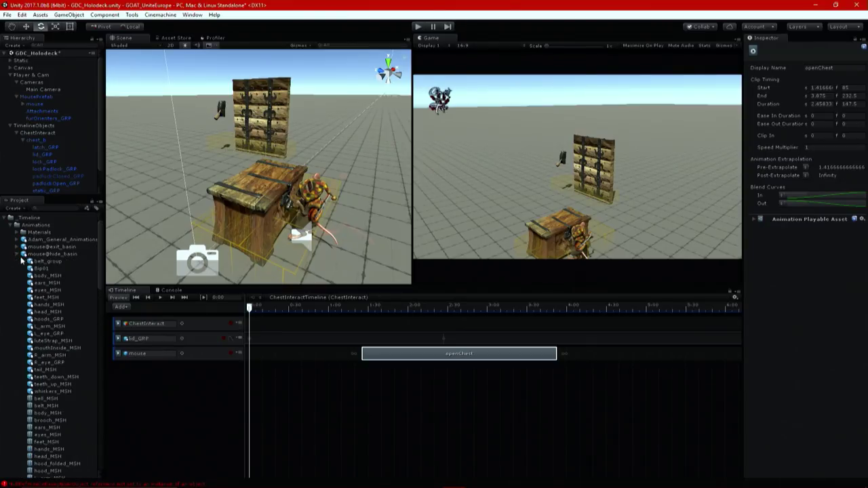
pyautogui.scroll(-5, 52, 359)
pyautogui.moveTo(53, 429); pyautogui.dragTo(635, 352)
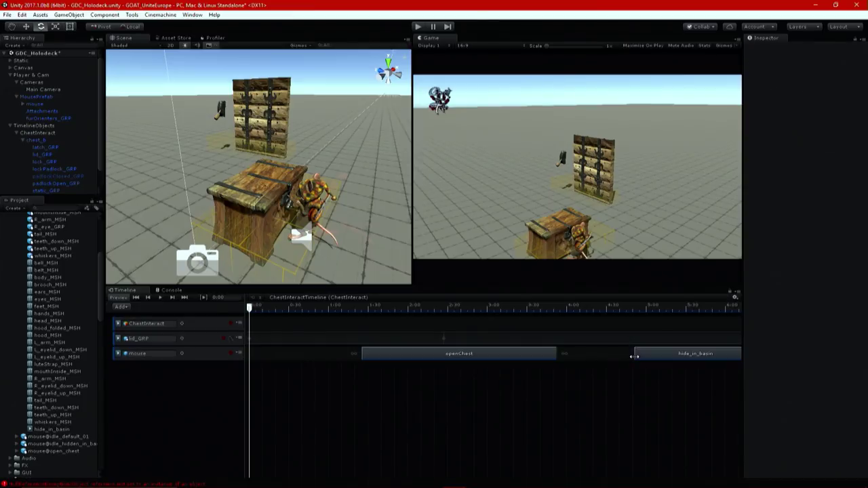
# - Add the exit_basin clip from mouse@exit_basin between openChest and hide_in_basin, overlapping hide_in_basin, and collapse the expanded animation models
pyautogui.scroll(5, 16, 296)
pyautogui.click(17, 253)
pyautogui.click(17, 246)
pyautogui.scroll(-8, 53, 384)
pyautogui.moveTo(48, 372); pyautogui.dragTo(580, 358)
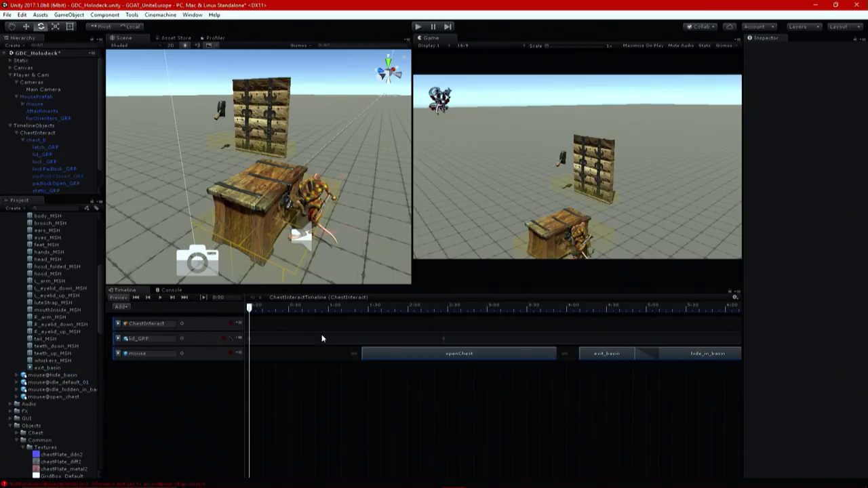
pyautogui.scroll(8, 48, 305)
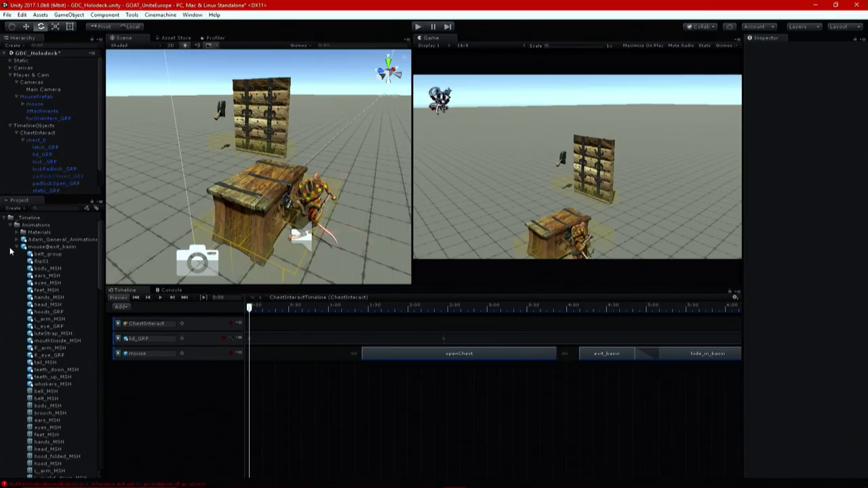
pyautogui.click(17, 247)
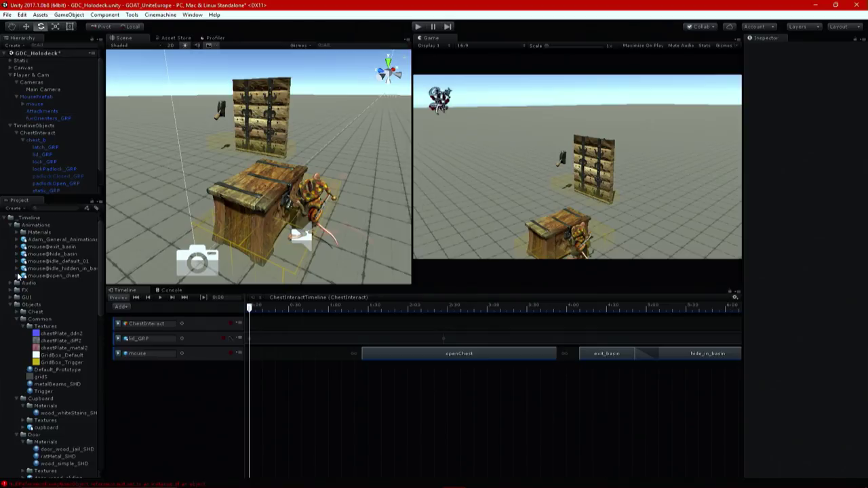
# - Add the idle_hidden_in_basin clip from mouse@idle_hidden_in_basin to the mouse track and select its source model
pyautogui.click(21, 269)
pyautogui.click(19, 269)
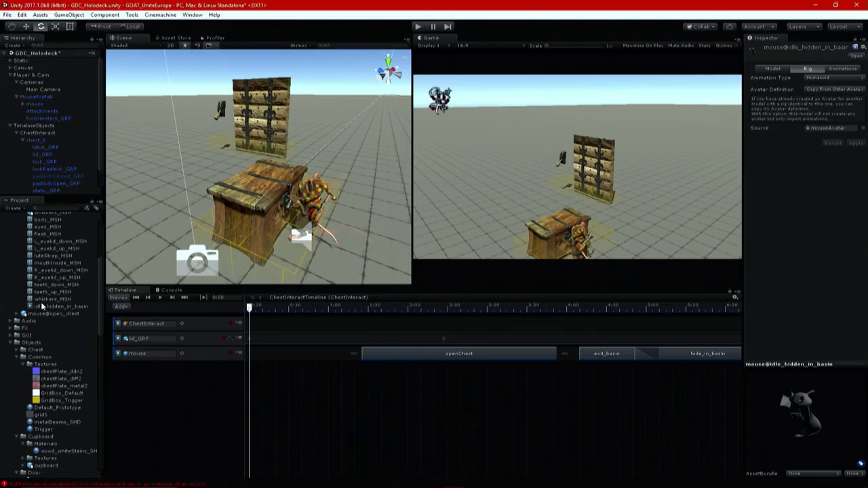
pyautogui.moveTo(306, 360); pyautogui.dragTo(322, 353)
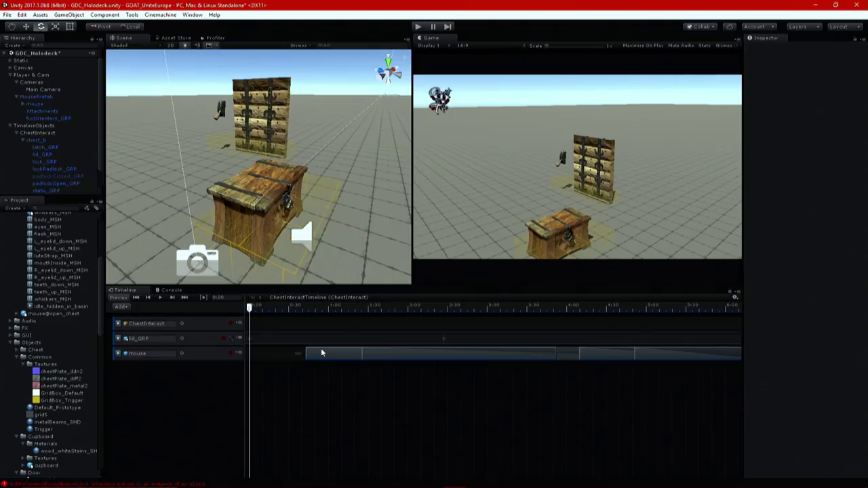
pyautogui.scroll(5, 27, 285)
pyautogui.click(71, 269)
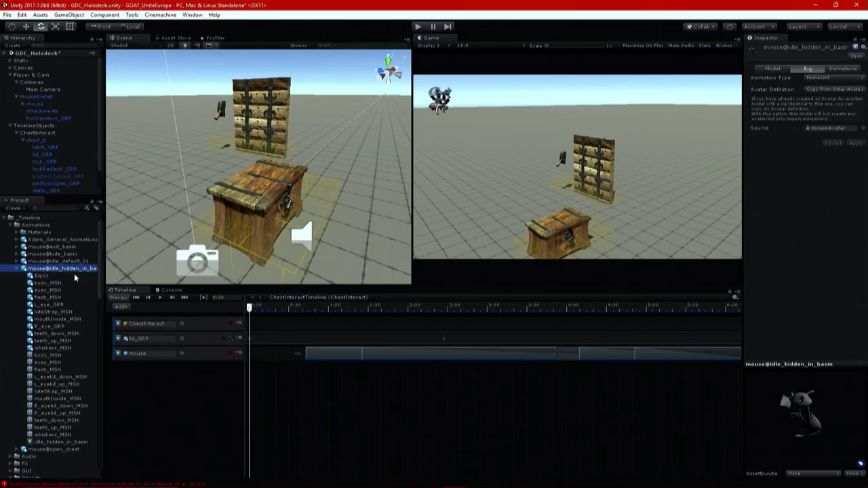
pyautogui.click(841, 69)
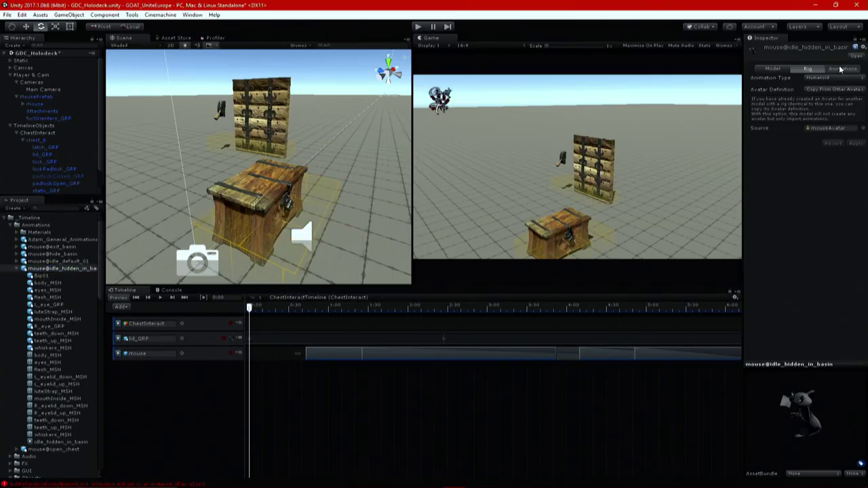
pyautogui.click(790, 70)
# - Move the idle_hidden_in_basin clip along the mouse track to a free spot well past the other clips
pyautogui.scroll(-4, 378, 323)
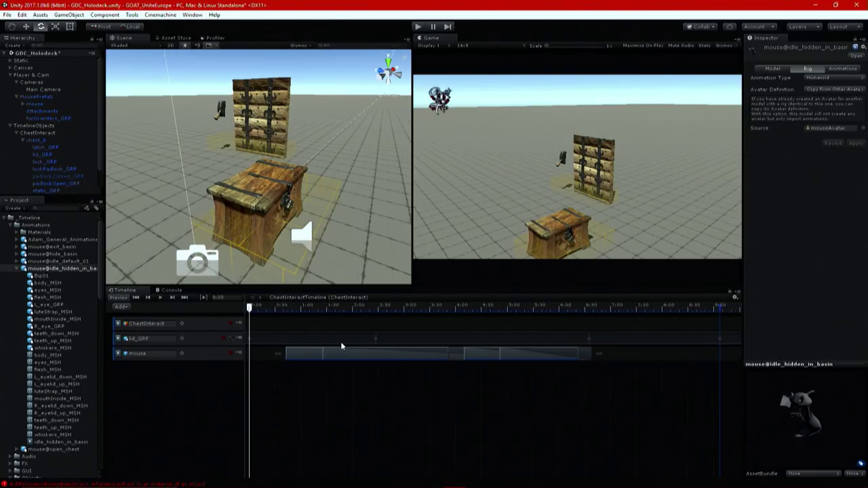
pyautogui.click(373, 352)
pyautogui.scroll(-2, 349, 363)
pyautogui.moveTo(346, 352); pyautogui.dragTo(652, 372)
# - Reorder the mouse clips so openChest starts at frame 67, hide_in_basin overlaps its end, and exit_basin starts at frame 442
pyautogui.moveTo(377, 357); pyautogui.dragTo(515, 357)
pyautogui.moveTo(578, 360); pyautogui.dragTo(275, 360)
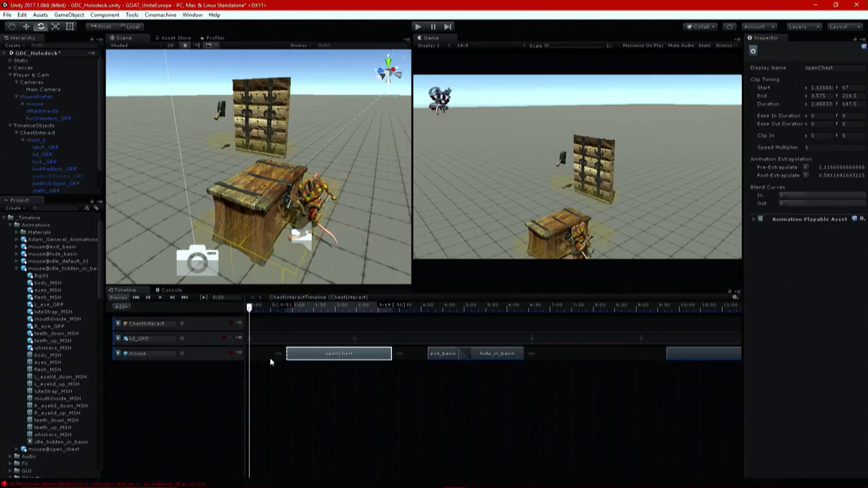
pyautogui.moveTo(510, 354); pyautogui.dragTo(596, 355)
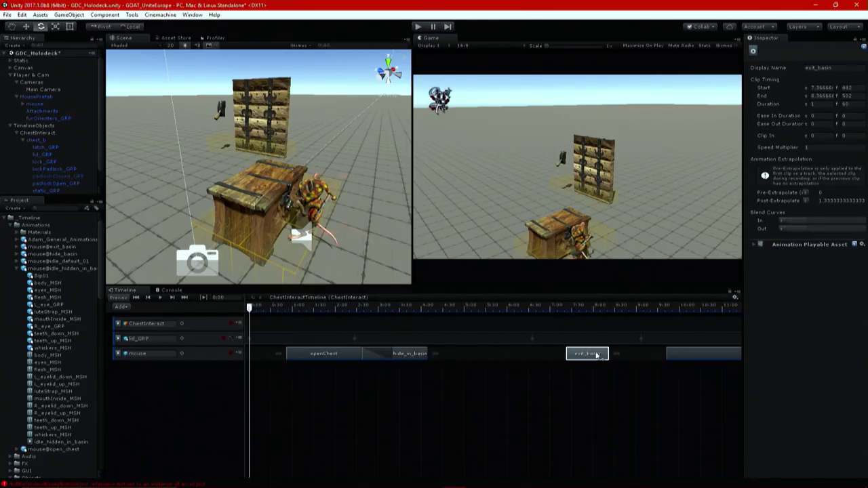
# - Move idle_hidden_in_basin to start at frame 228, overlapping the end of hide_in_basin, and trim its end to frame 450
pyautogui.moveTo(685, 358); pyautogui.dragTo(423, 355)
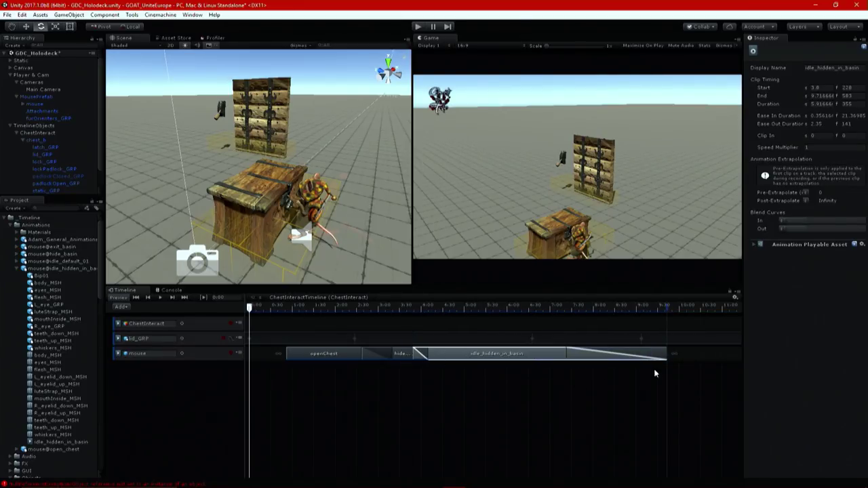
pyautogui.click(489, 355)
pyautogui.moveTo(666, 352); pyautogui.dragTo(571, 352)
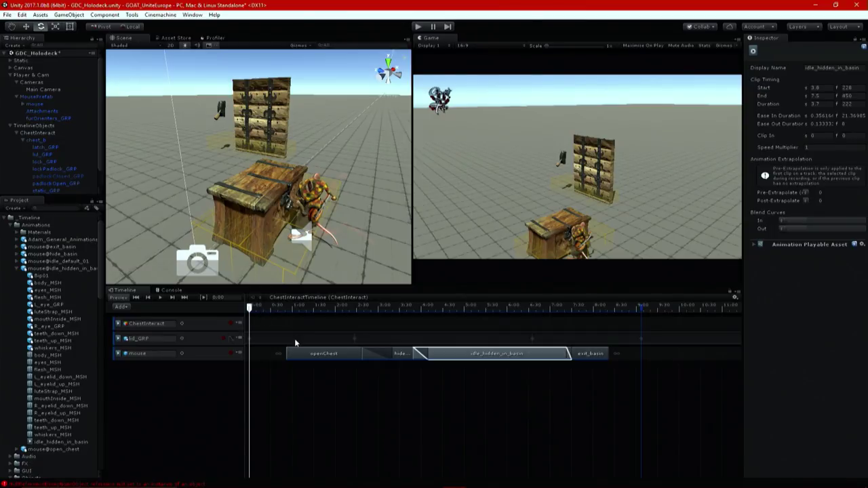
# - Shift the mouse clips so openChest starts at frame 0, hide_in_basin overlaps its end, and exit_basin sits later on the track
pyautogui.click(301, 360)
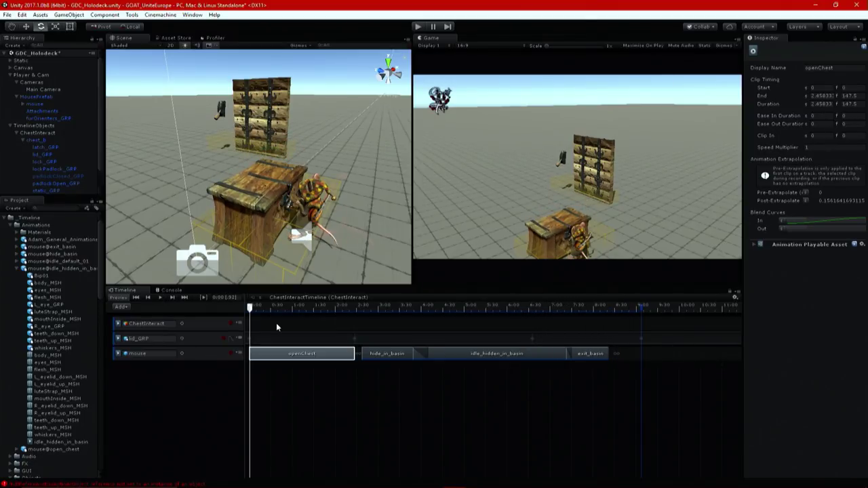
pyautogui.moveTo(591, 351); pyautogui.dragTo(611, 353)
pyautogui.moveTo(383, 355); pyautogui.dragTo(360, 360)
# - Start idle_hidden_in_basin at frame 197 and extend its end to frame 521 so it blends into exit_basin
pyautogui.moveTo(420, 354); pyautogui.dragTo(398, 361)
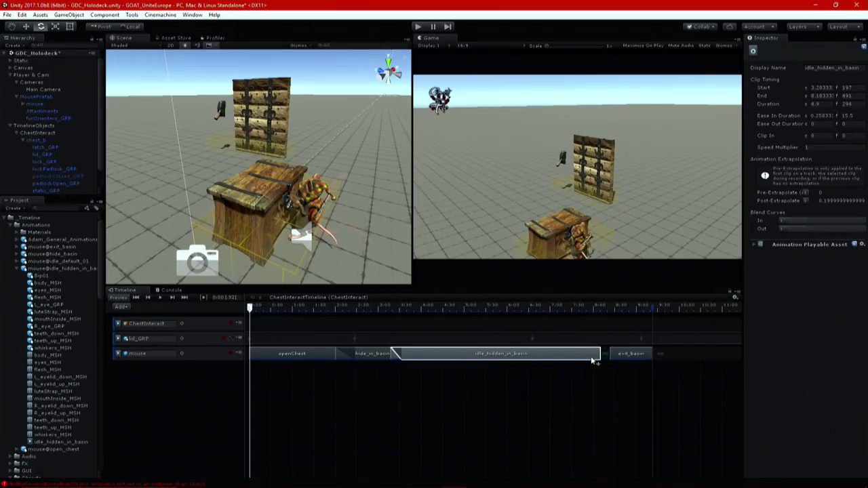
pyautogui.moveTo(597, 353); pyautogui.dragTo(621, 354)
# - Assign ChestInteract as the Timeline of its own Interactive Object script and briefly test-run the scene
pyautogui.click(58, 133)
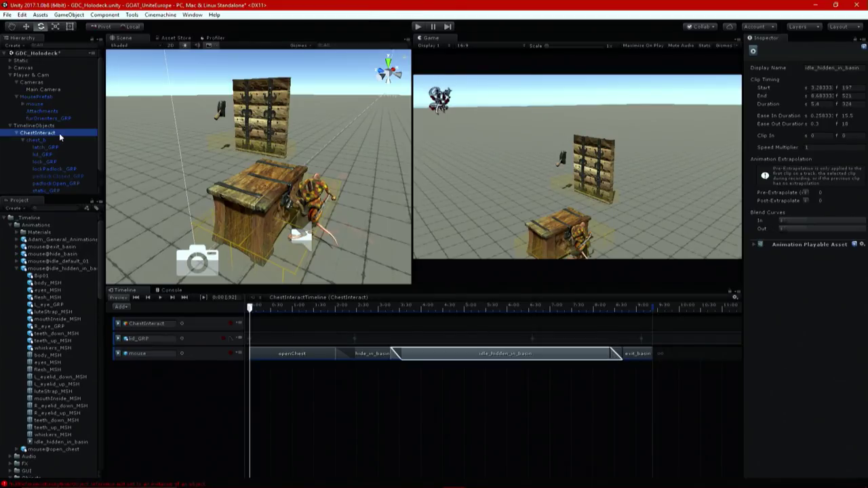
pyautogui.rightClick(785, 128)
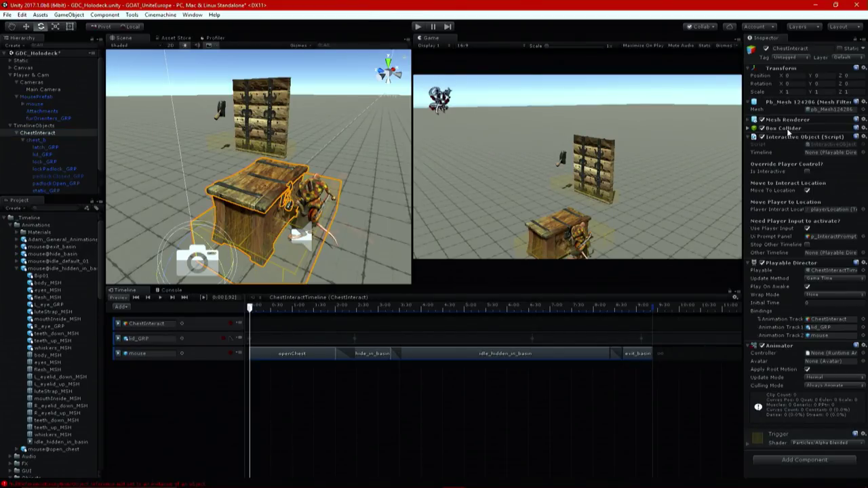
pyautogui.click(781, 126)
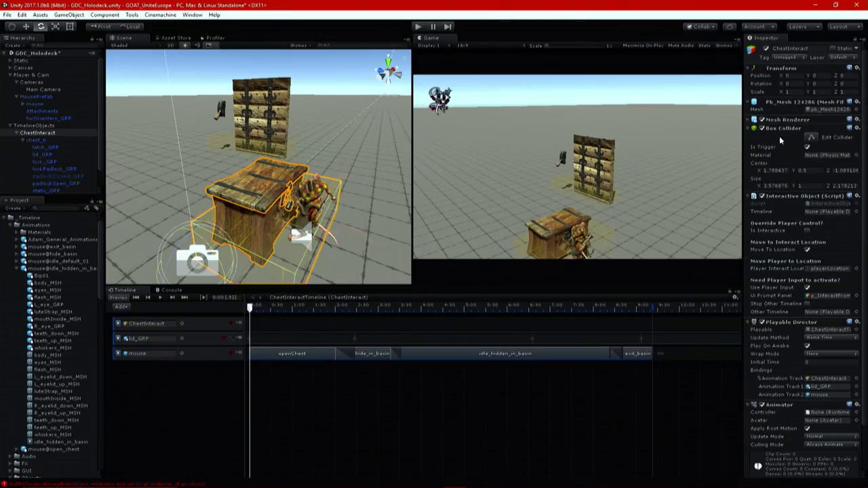
pyautogui.click(784, 128)
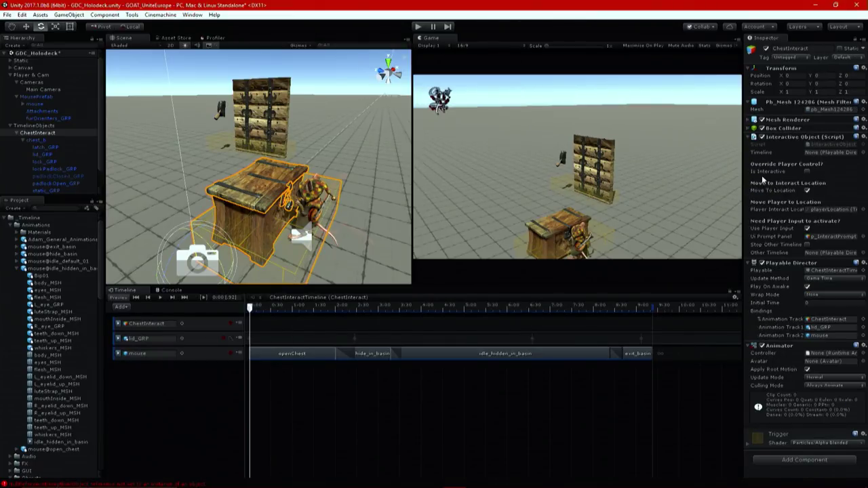
pyautogui.click(47, 133)
pyautogui.click(418, 27)
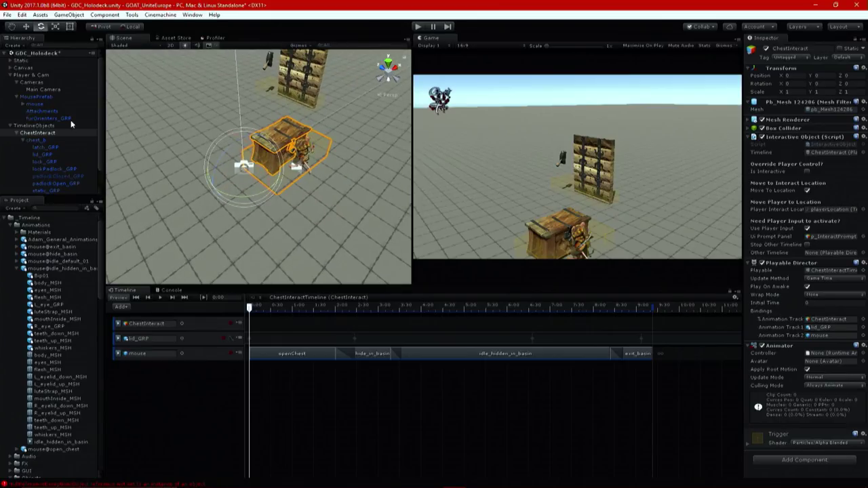
# - Align the Main Camera with a closer scene view that frames the chest and the mouse
pyautogui.click(65, 89)
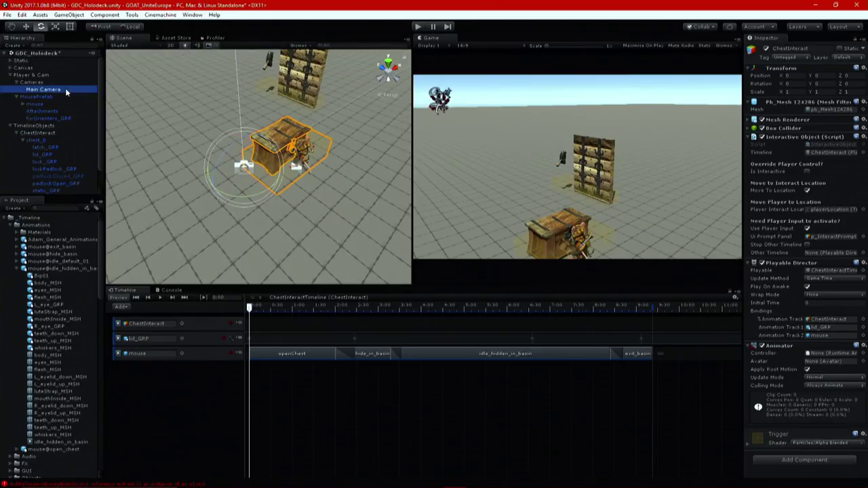
pyautogui.moveTo(264, 119); pyautogui.dragTo(240, 106, button='right')
pyautogui.hotkey('ctrl', 'shift', 'f')
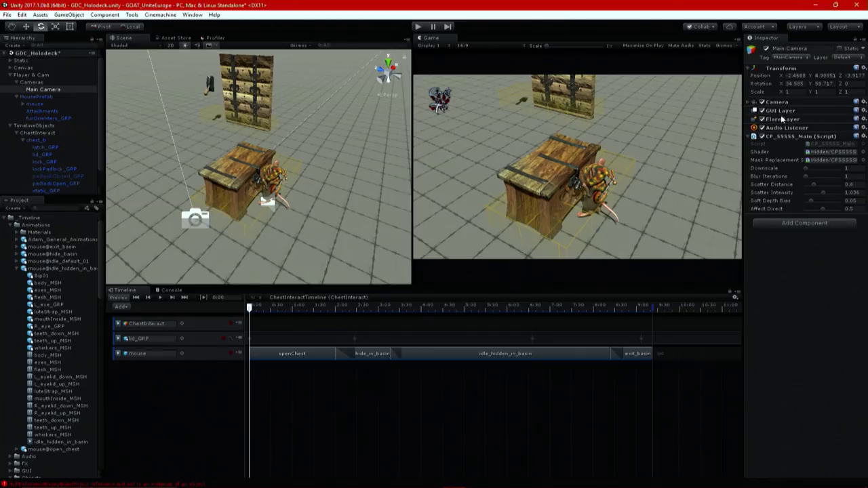
# - Turn off Play On Awake on ChestInteract's Playable Director and play the scene to test triggering the chest interaction
pyautogui.click(62, 133)
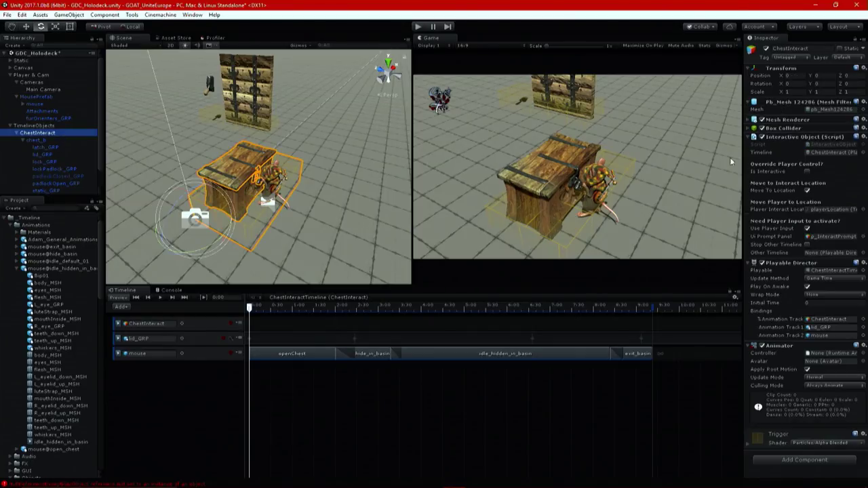
pyautogui.click(807, 287)
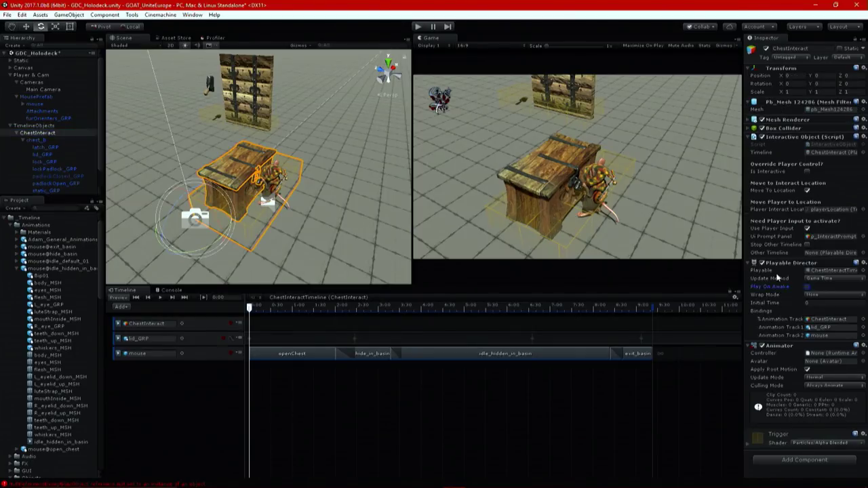
pyautogui.click(418, 27)
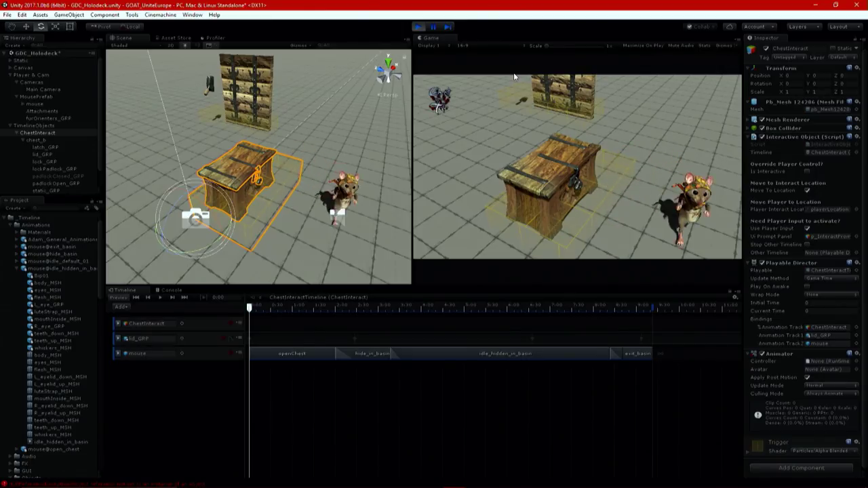
pyautogui.press('y')
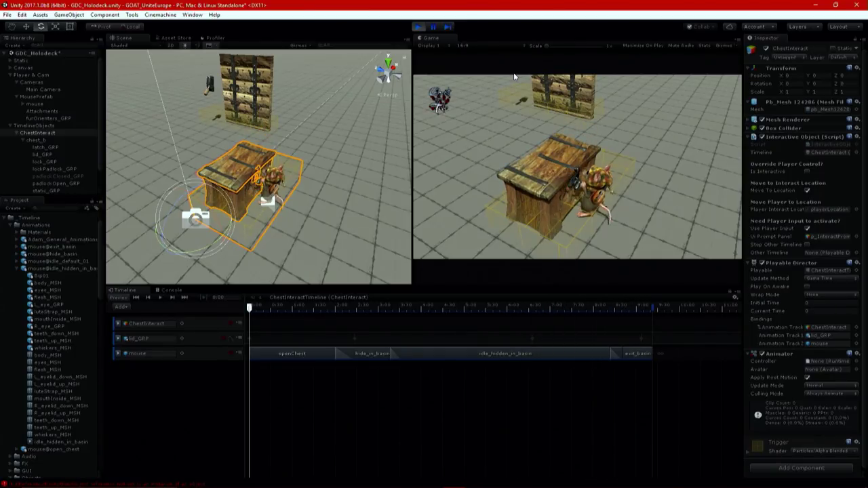
pyautogui.click(419, 26)
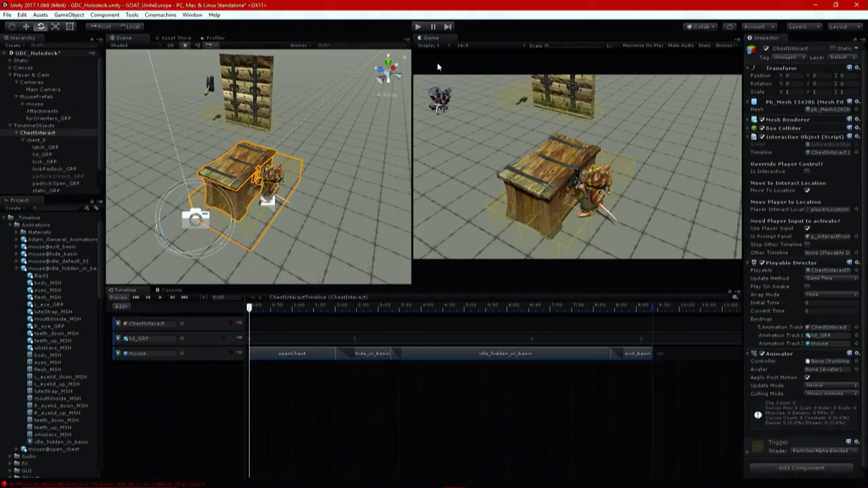
# - Shorten the end of idle_hidden_in_basin and move exit_basin to start at frame 427, overlapping it
pyautogui.click(556, 353)
pyautogui.moveTo(610, 353)
pyautogui.mouseDown()
pyautogui.moveTo(560, 354)
pyautogui.moveTo(595, 354)
pyautogui.mouseUp()
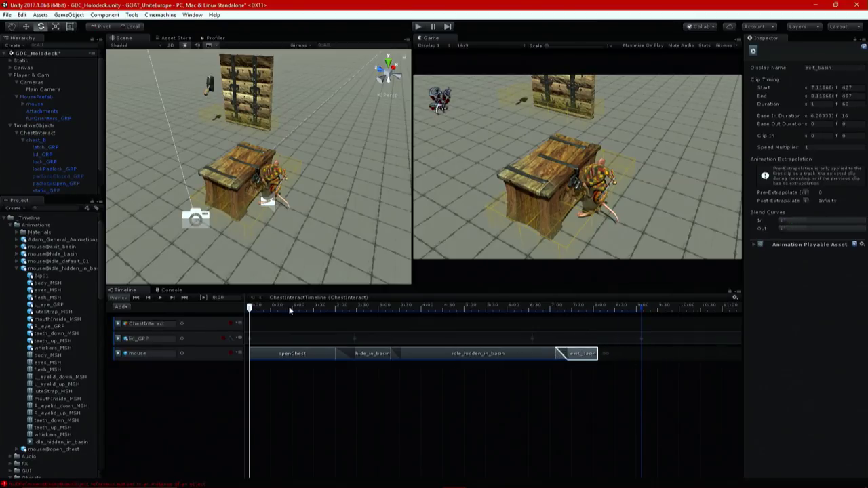
# - Add the idle_default_01 clip to the mouse track from frame 466, overlapping exit_basin, and trim its end to frame 544
pyautogui.click(15, 263)
pyautogui.moveTo(45, 435); pyautogui.dragTo(455, 426)
pyautogui.moveTo(634, 364); pyautogui.dragTo(610, 360)
pyautogui.scroll(-8, 611, 360)
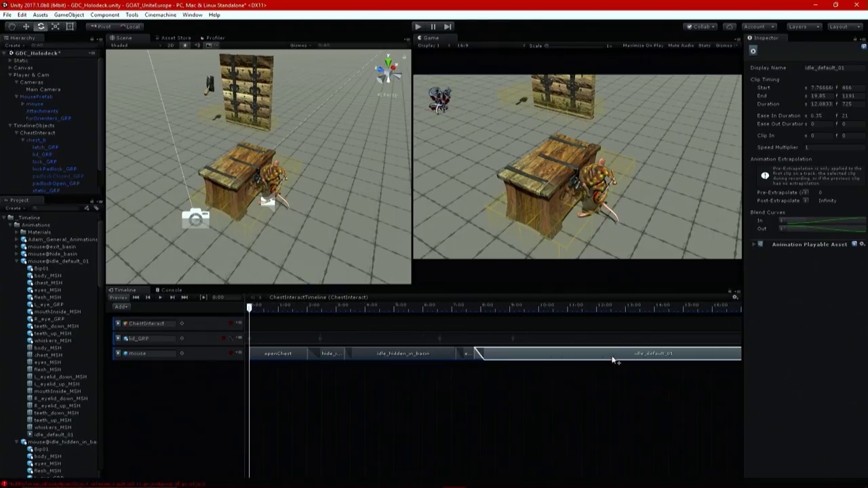
pyautogui.moveTo(610, 354); pyautogui.dragTo(420, 354)
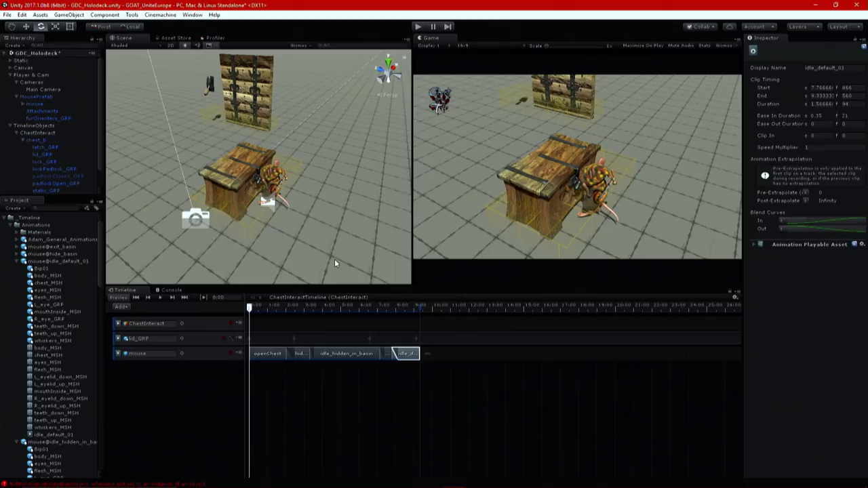
pyautogui.moveTo(420, 354); pyautogui.dragTo(416, 353)
# - Add the mouse_squeak sound as a new audio track, placing the clip during hide_in_basin, and select that track
pyautogui.click(9, 226)
pyautogui.click(9, 232)
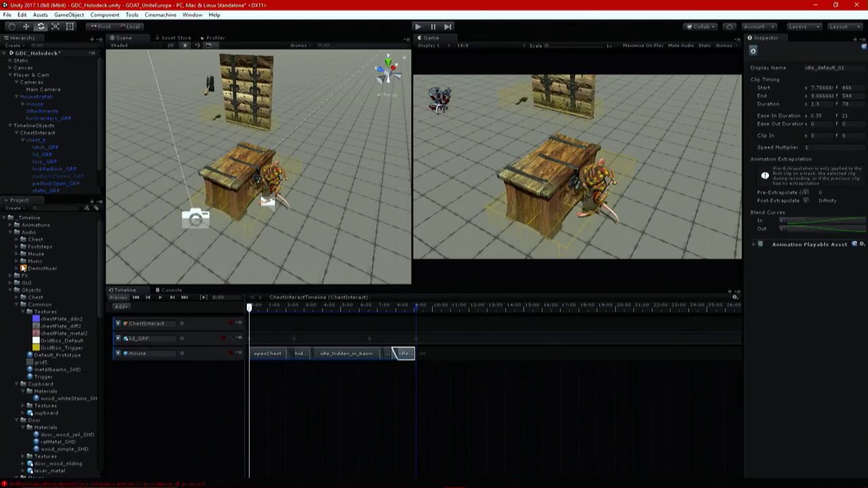
pyautogui.click(17, 254)
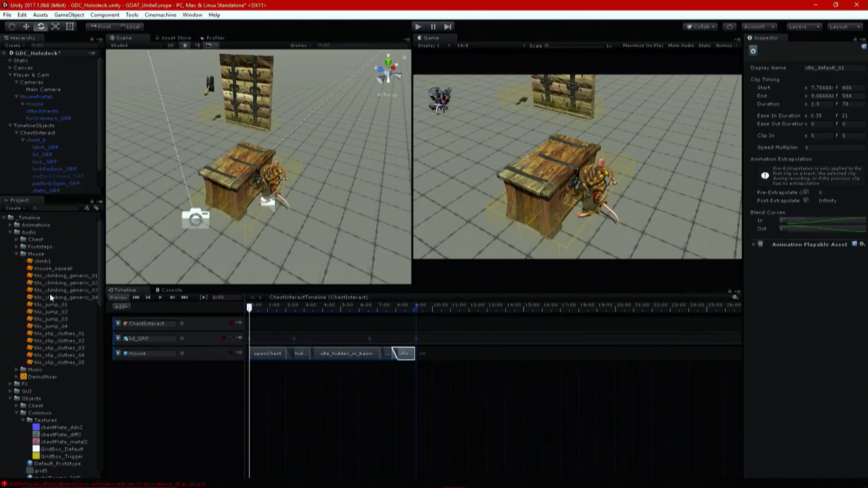
pyautogui.moveTo(61, 270); pyautogui.dragTo(299, 372)
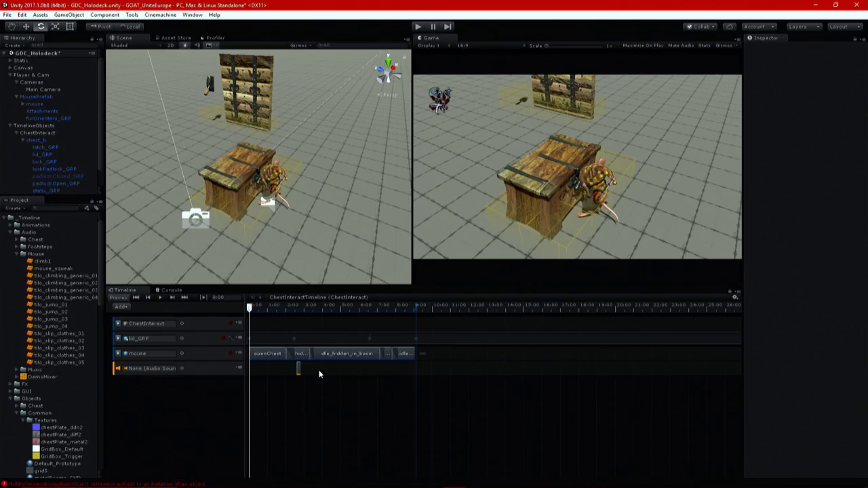
pyautogui.scroll(10, 282, 387)
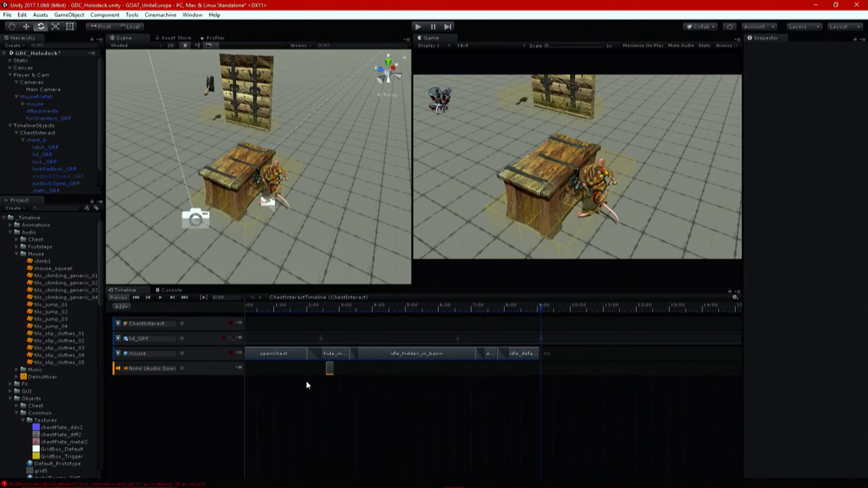
pyautogui.click(200, 368)
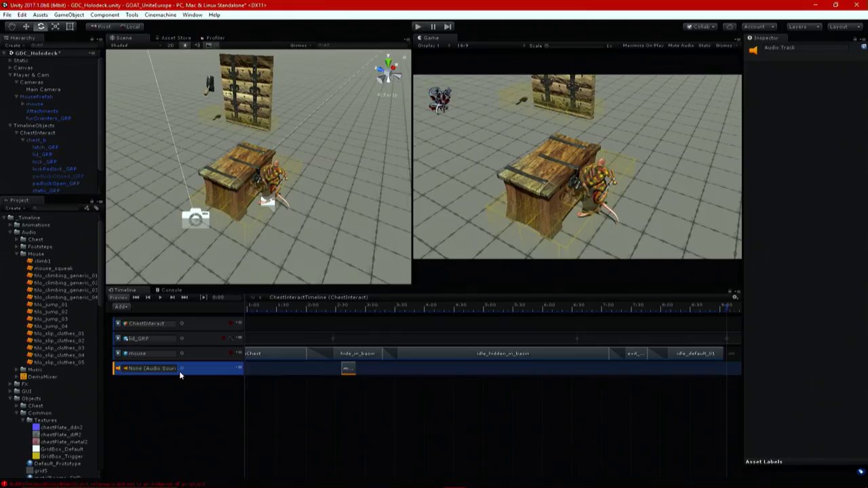
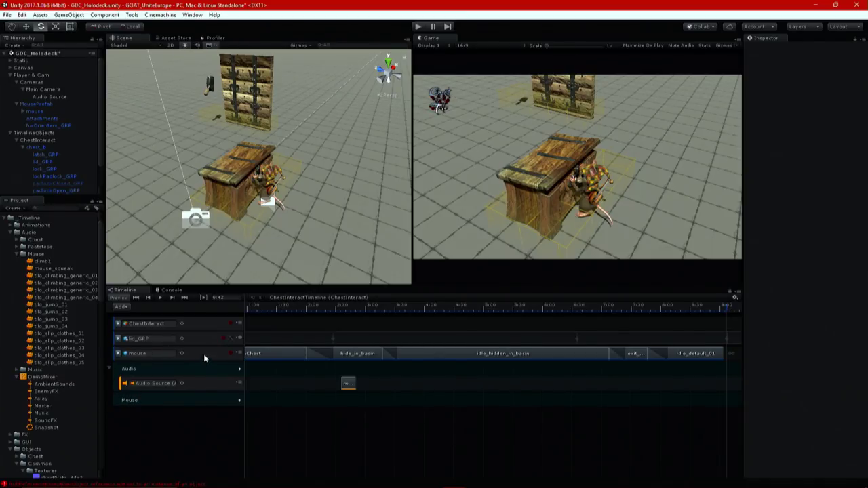
# - Move the mouse and lid_GRP tracks into the Mouse group and nest the collapsed Audio group inside it
pyautogui.moveTo(195, 352); pyautogui.dragTo(185, 404)
pyautogui.moveTo(215, 337); pyautogui.dragTo(167, 390)
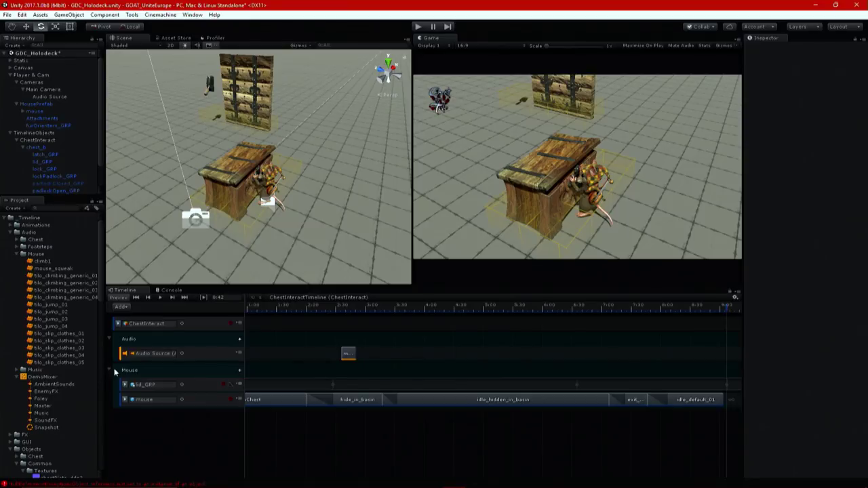
pyautogui.click(109, 338)
pyautogui.moveTo(171, 342); pyautogui.dragTo(161, 398)
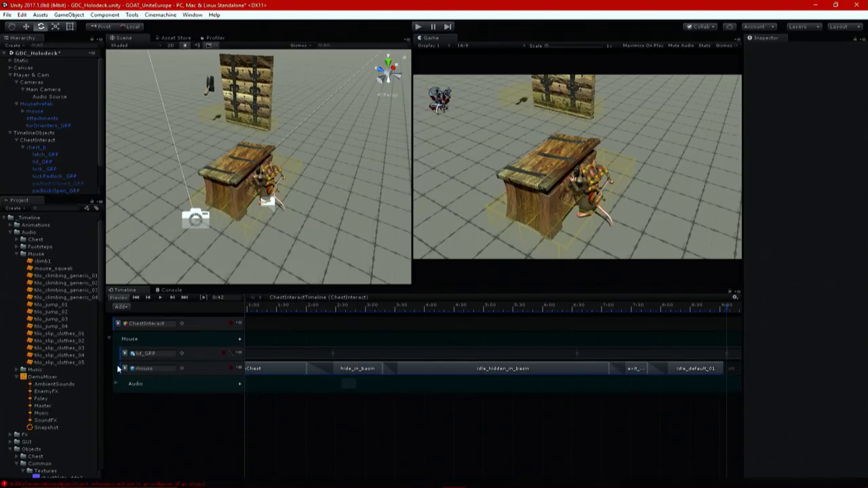
pyautogui.click(112, 381)
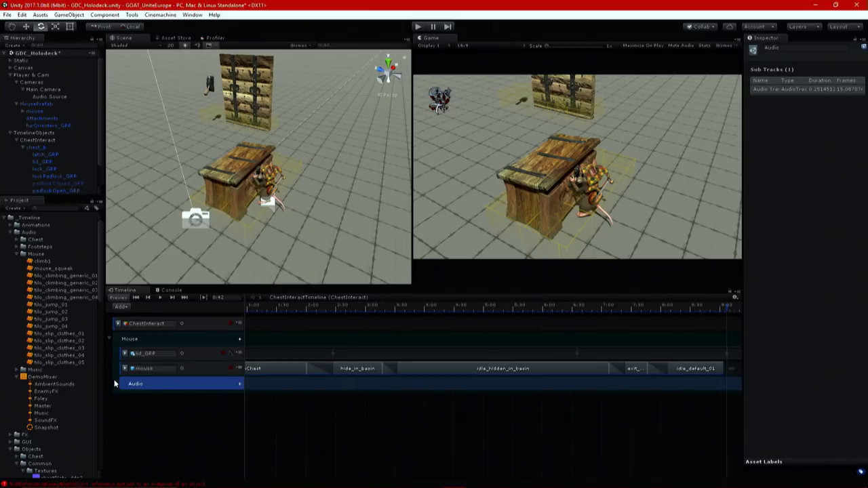
# - Move the Audio group out of the Mouse group to the timeline's top level and expand it
pyautogui.click(110, 337)
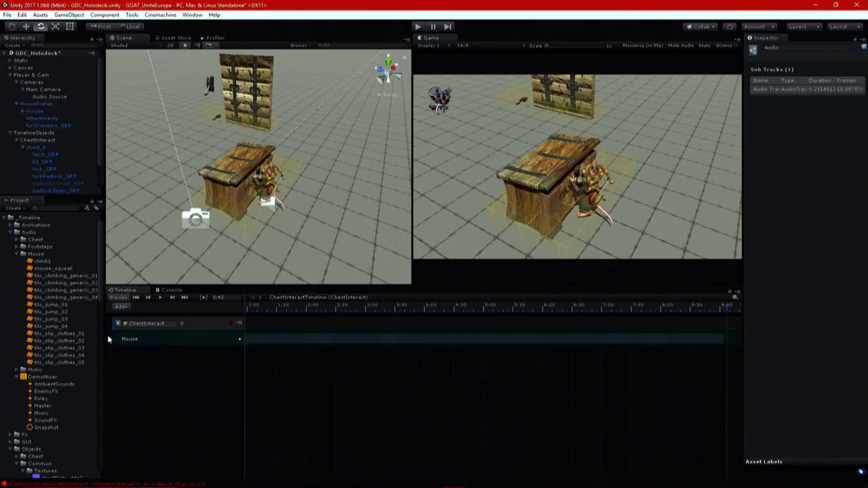
pyautogui.click(109, 339)
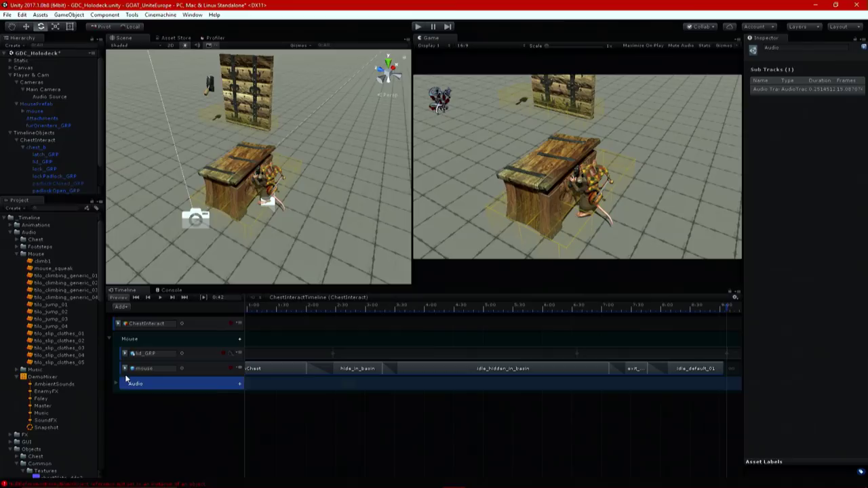
pyautogui.click(161, 424)
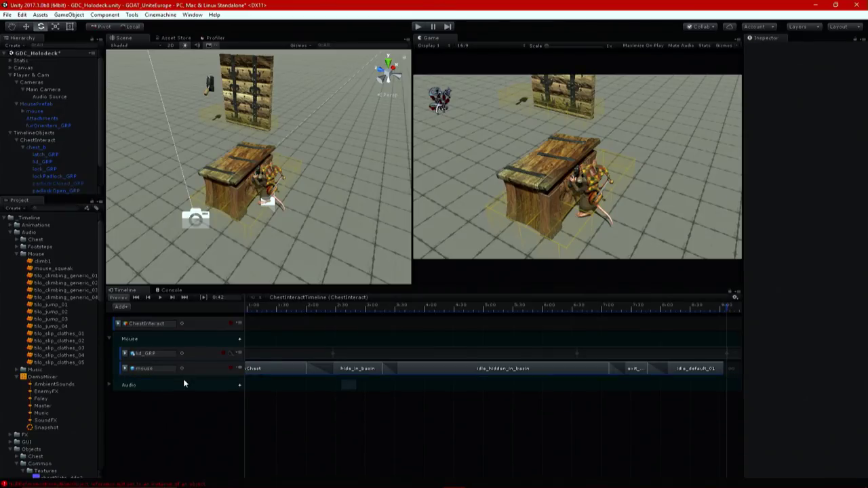
pyautogui.click(129, 338)
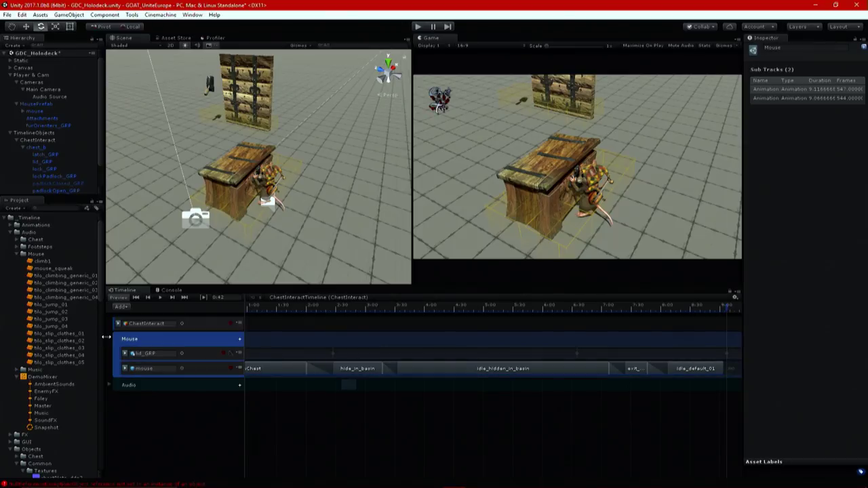
pyautogui.click(109, 340)
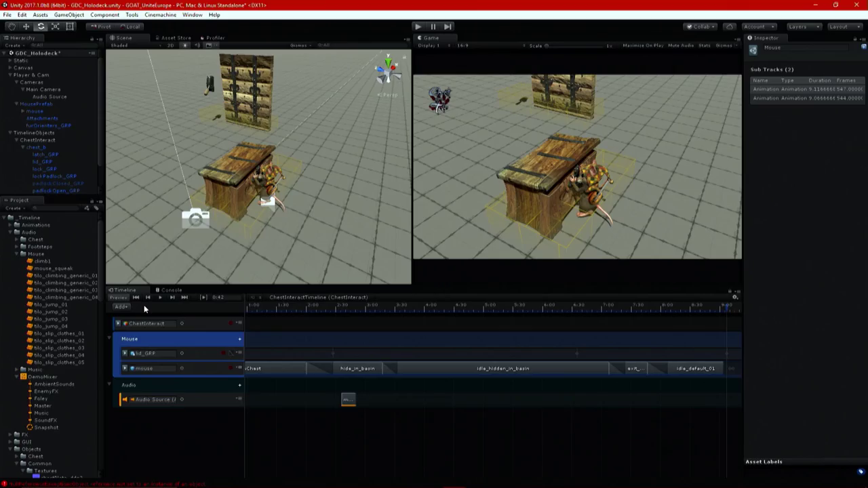
# - Start importing a custom asset package and browse to the Cinemachine_ folder in Google Drive
pyautogui.moveTo(301, 147); pyautogui.dragTo(237, 187, button='right')
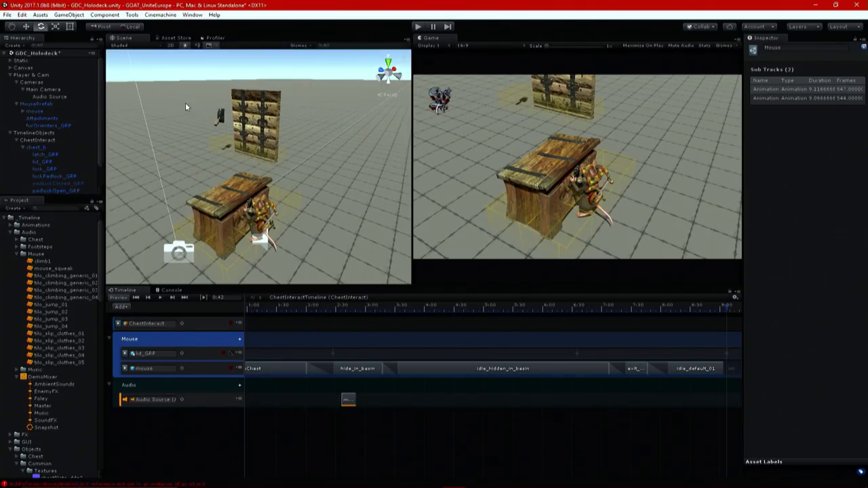
pyautogui.click(40, 15)
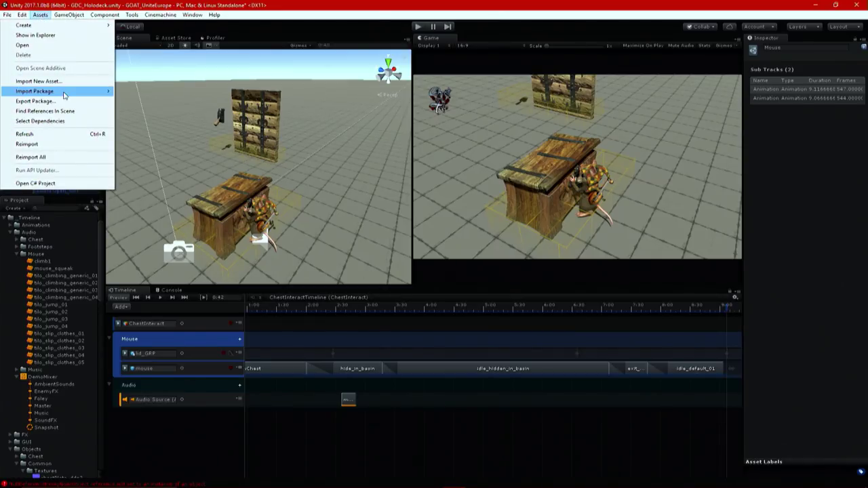
pyautogui.moveTo(64, 95)
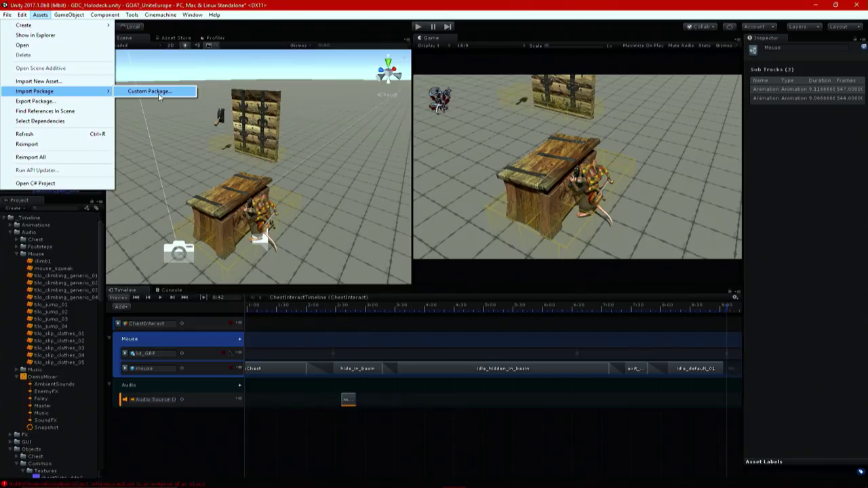
pyautogui.click(159, 91)
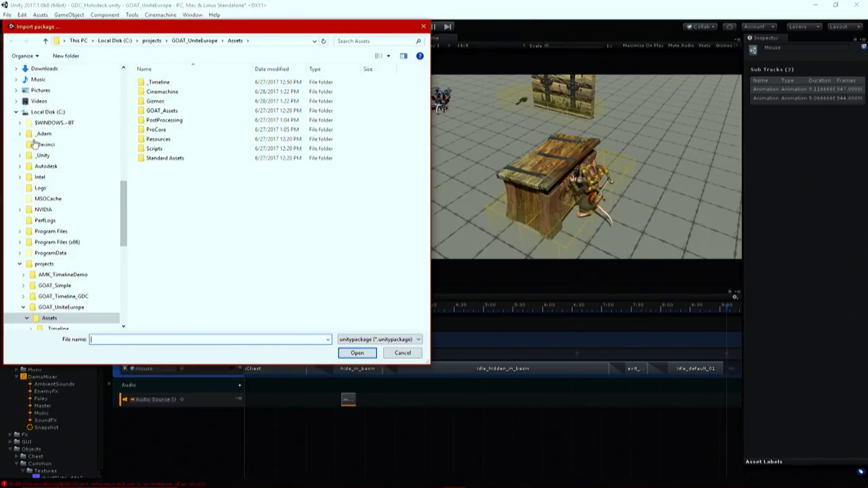
pyautogui.scroll(15, 39, 120)
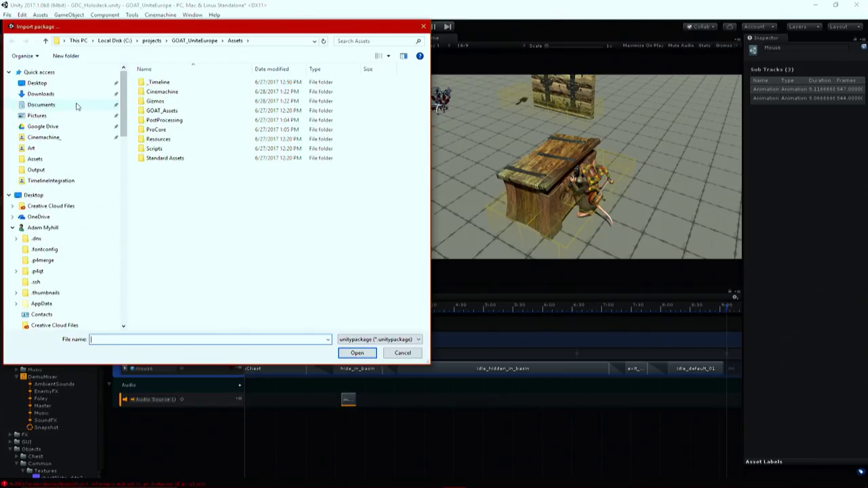
pyautogui.click(47, 137)
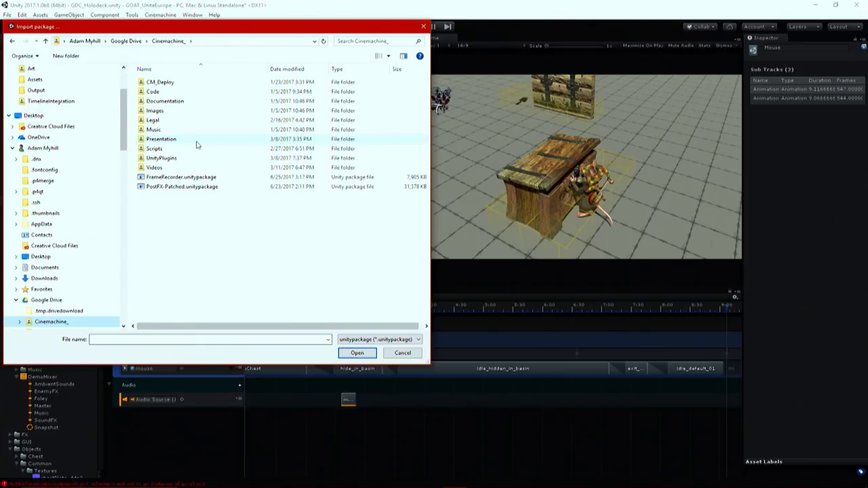
pyautogui.scroll(3, 75, 118)
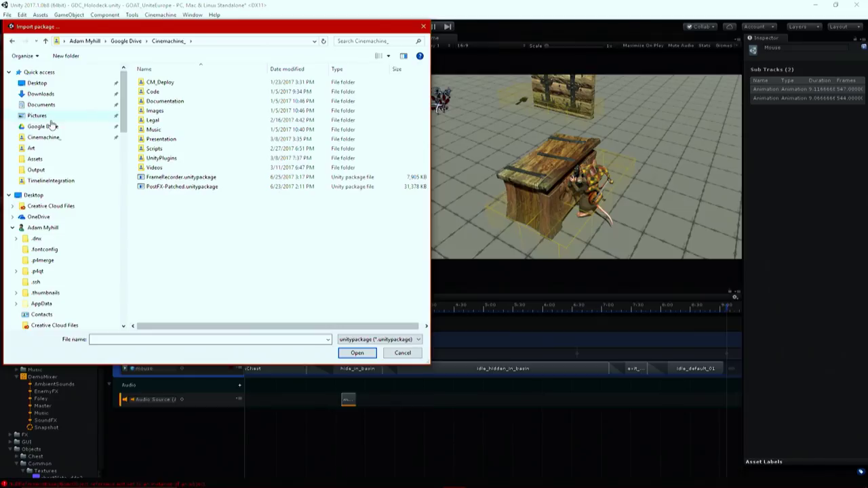
pyautogui.click(55, 128)
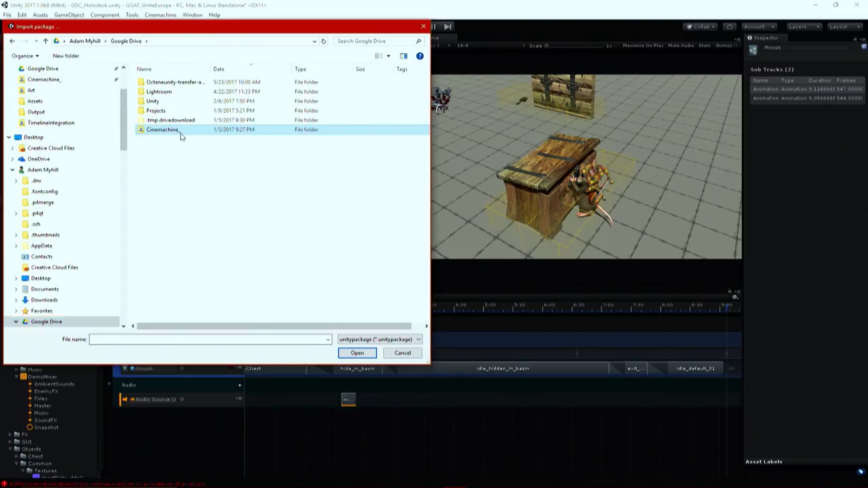
pyautogui.doubleClick(178, 134)
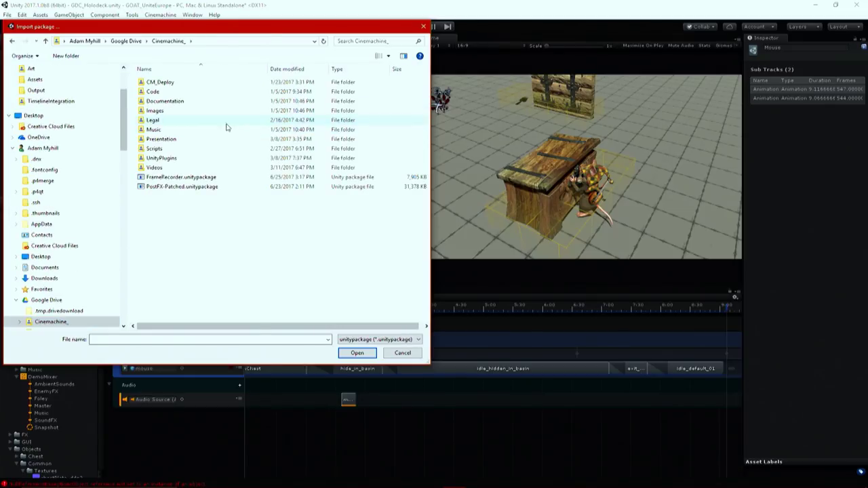
# - Open the CinemachineOpen-2017-06-26 package from the TimelineIntegration folder inside CM_Deploy
pyautogui.doubleClick(160, 82)
pyautogui.doubleClick(156, 119)
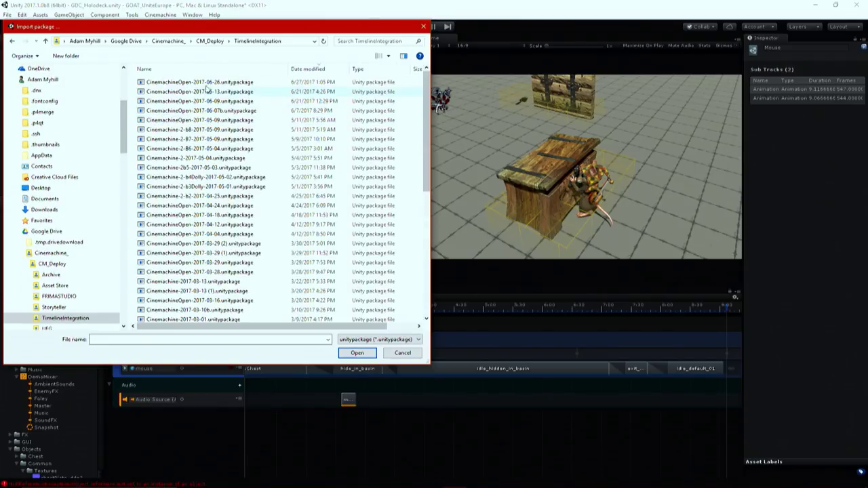
pyautogui.click(208, 82)
pyautogui.click(357, 353)
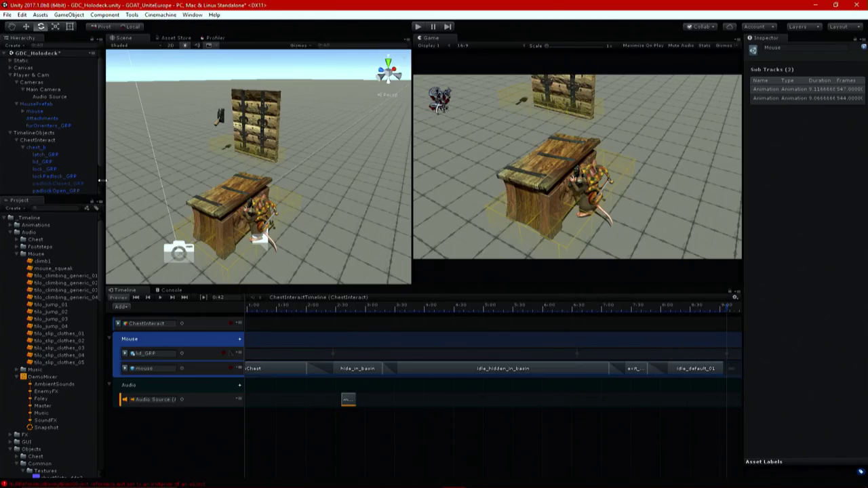
# - Widen the Hierarchy, create a Cinemachine virtual camera and select it among the scene objects
pyautogui.moveTo(105, 118); pyautogui.dragTo(133, 116)
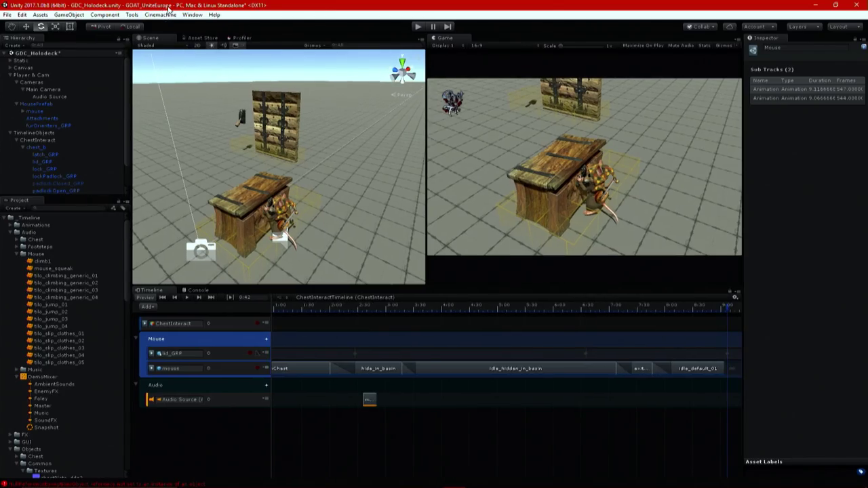
pyautogui.click(161, 14)
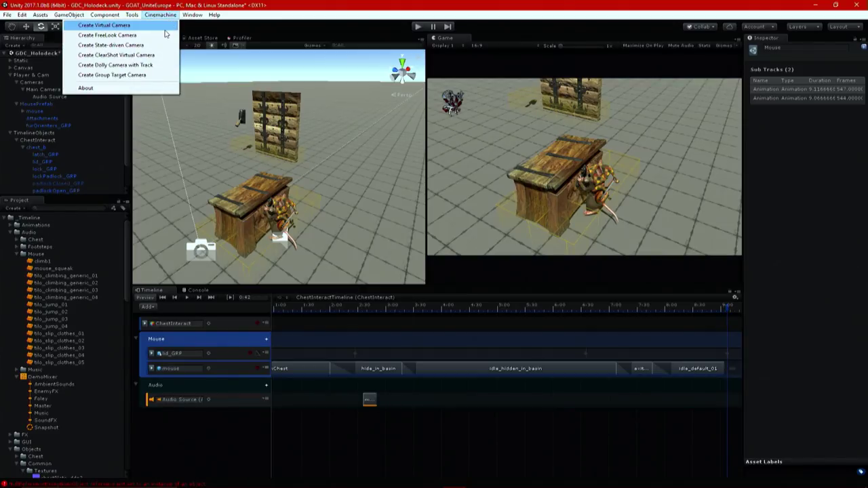
pyautogui.click(164, 28)
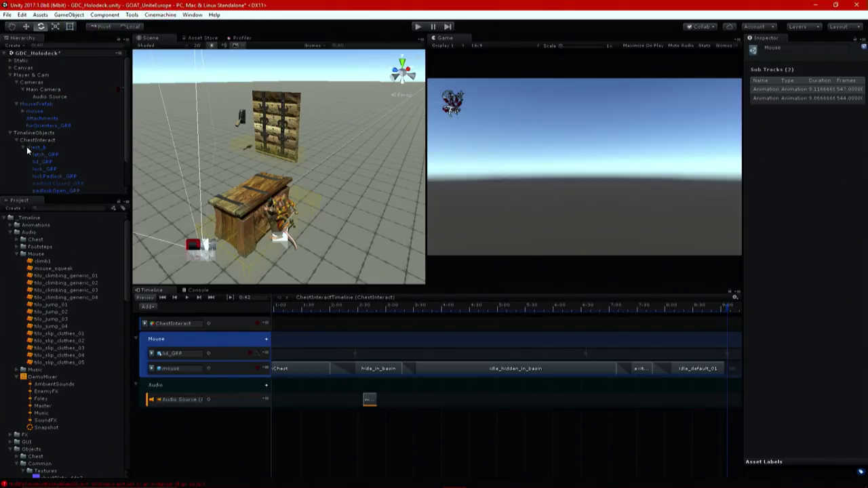
pyautogui.scroll(-2, 42, 157)
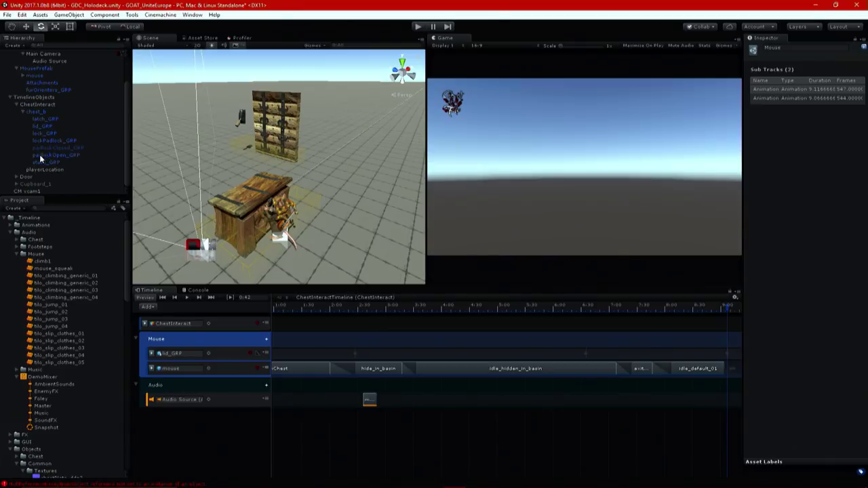
pyautogui.click(31, 192)
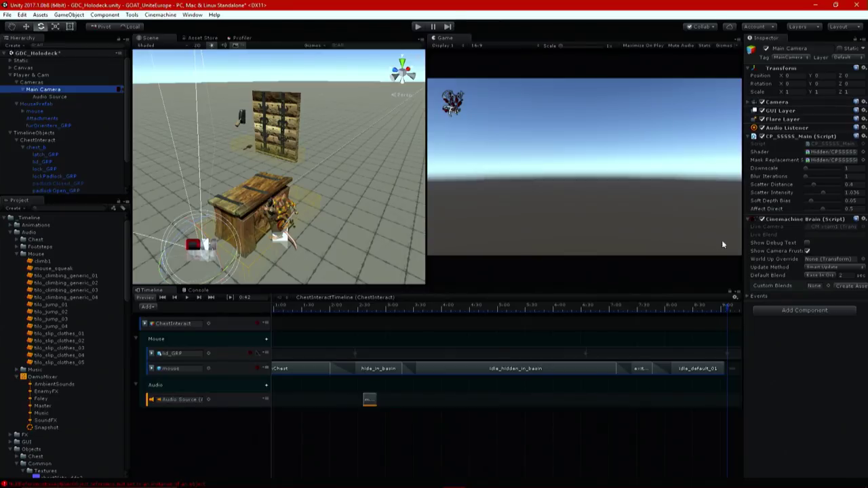
# - Widen the Inspector, enable Show Debug Text on the Main Camera's Cinemachine Brain and look through its Default Blend options
pyautogui.moveTo(745, 232); pyautogui.dragTo(701, 250)
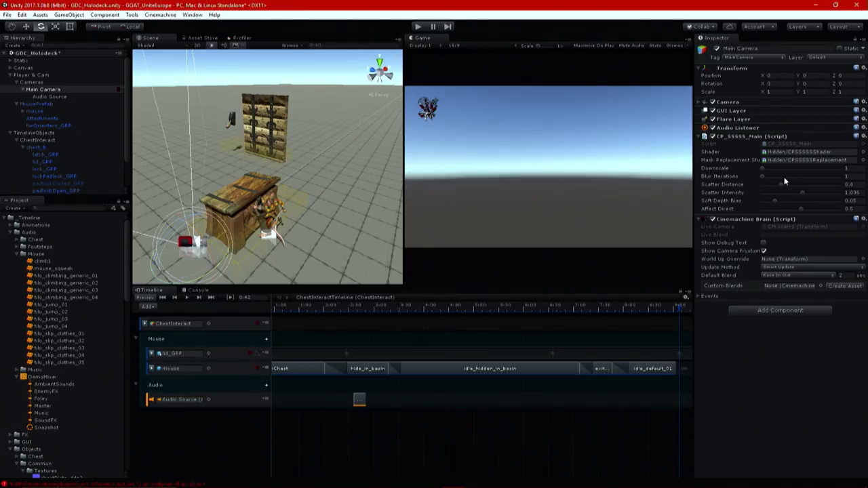
pyautogui.click(764, 243)
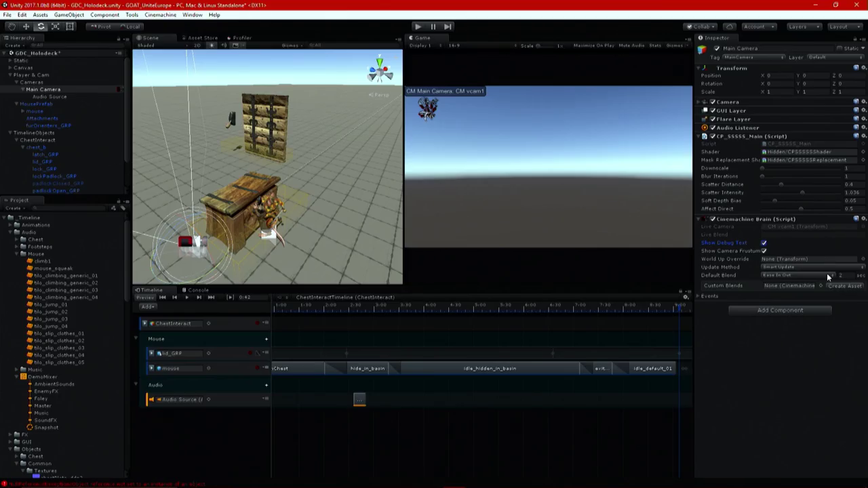
pyautogui.click(830, 269)
pyautogui.click(805, 277)
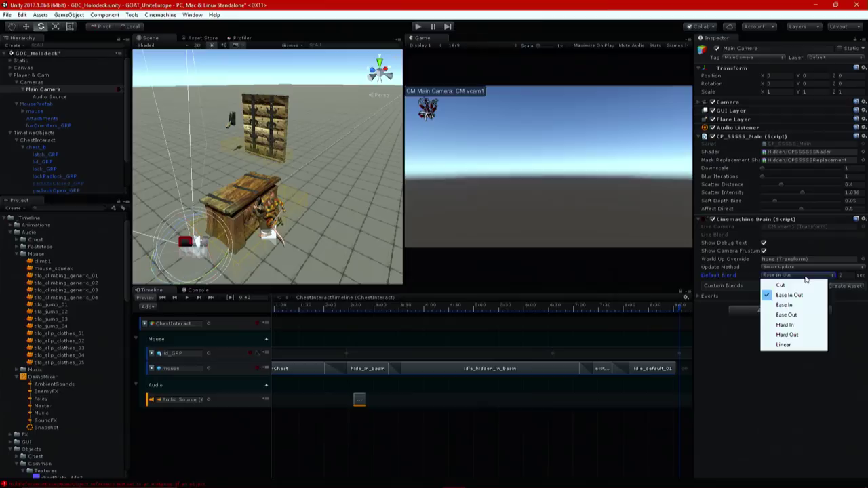
pyautogui.click(785, 405)
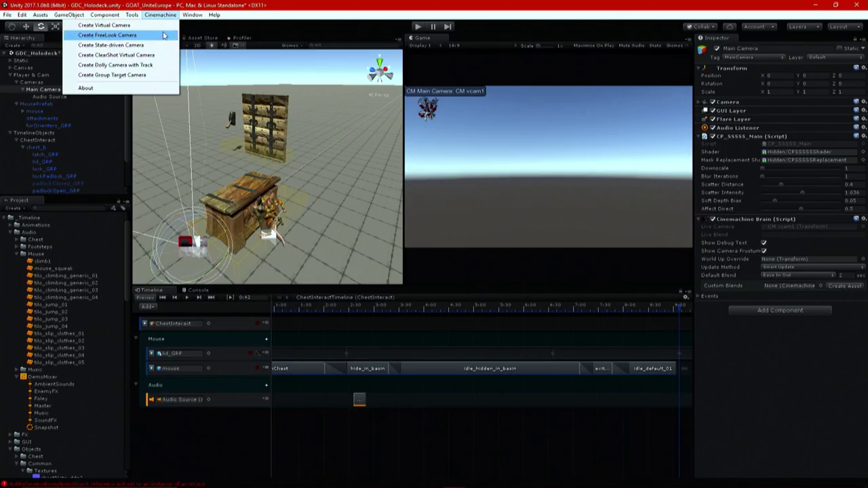
# - Create a Cinemachine FreeLook camera and select it in the scene hierarchy
pyautogui.click(162, 35)
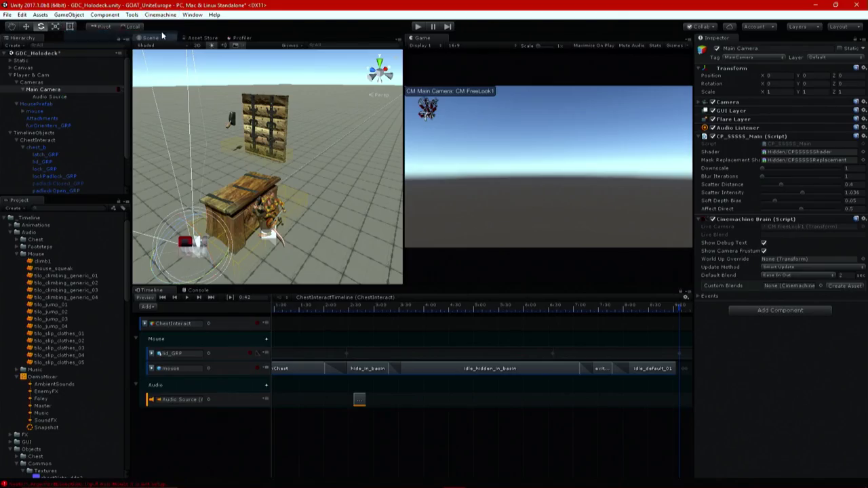
pyautogui.scroll(-3, 126, 139)
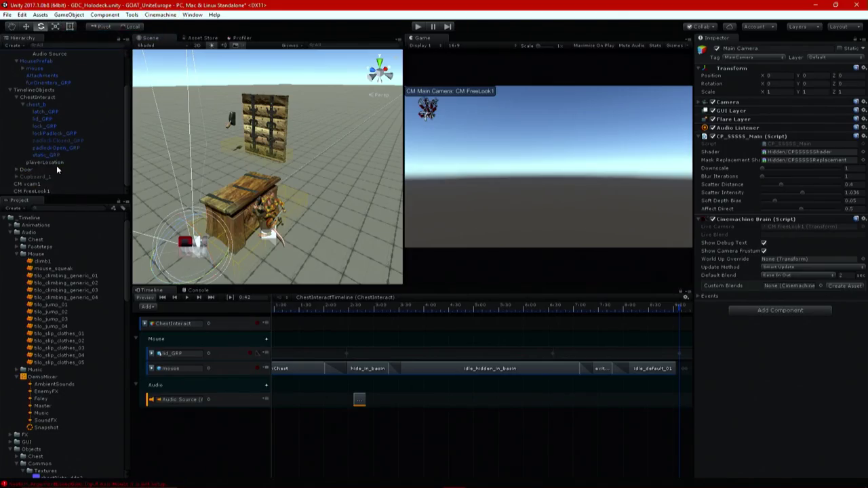
pyautogui.click(50, 190)
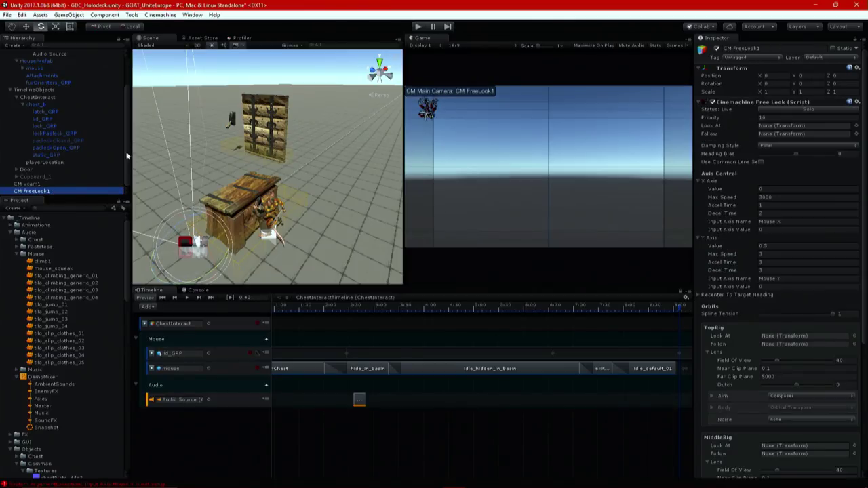
# - Assign the mouse as both the Look At and Follow target of the FreeLook camera
pyautogui.scroll(-7, 765, 209)
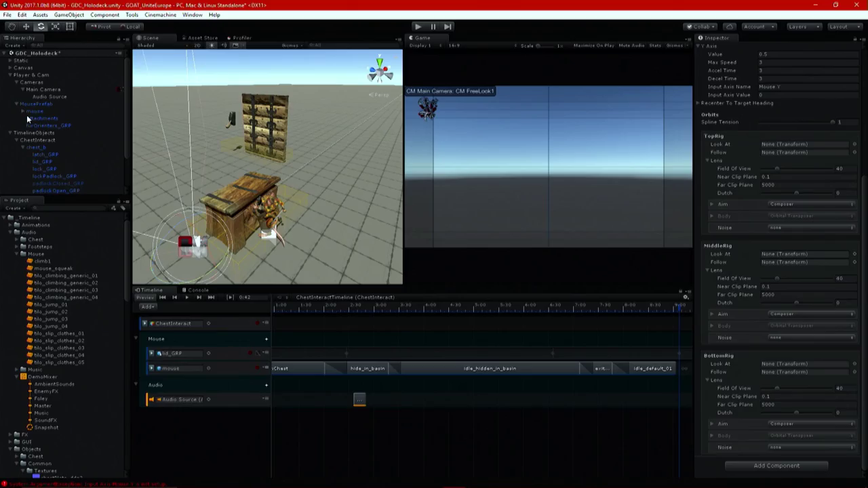
pyautogui.scroll(1, 31, 118)
pyautogui.scroll(3, 32, 91)
pyautogui.moveTo(800, 131); pyautogui.dragTo(795, 146)
pyautogui.scroll(5, 792, 183)
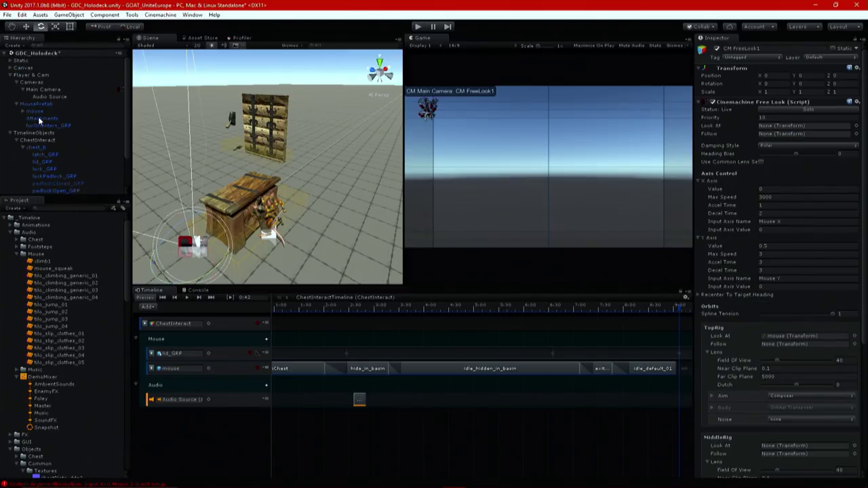
pyautogui.moveTo(31, 117); pyautogui.dragTo(809, 135)
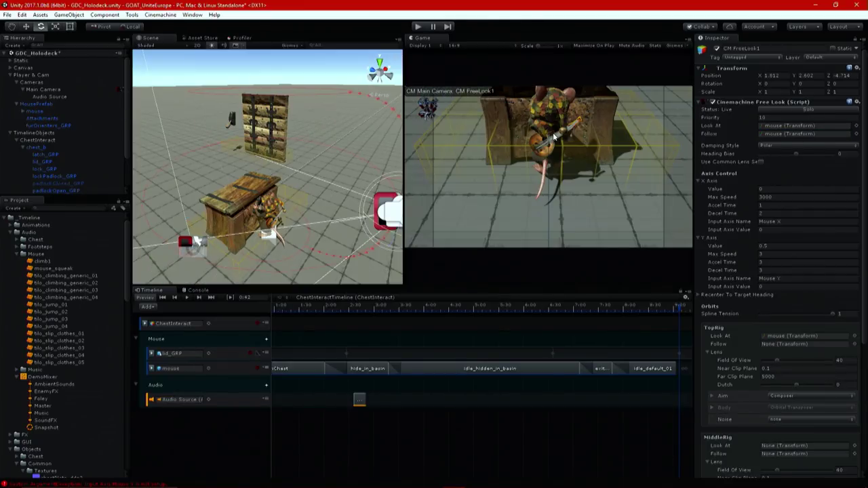
# - Enlarge the Game view and set the FreeLook camera's X Axis value to -15.7 and Y Axis value to 1
pyautogui.moveTo(404, 135); pyautogui.dragTo(248, 153)
pyautogui.moveTo(352, 284)
pyautogui.mouseDown()
pyautogui.moveTo(347, 313)
pyautogui.moveTo(356, 293)
pyautogui.mouseUp()
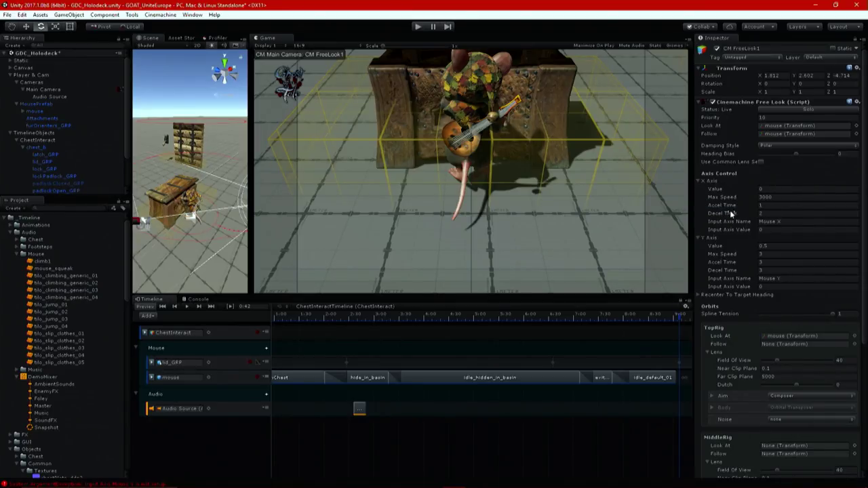
pyautogui.moveTo(716, 190); pyautogui.dragTo(515, 85)
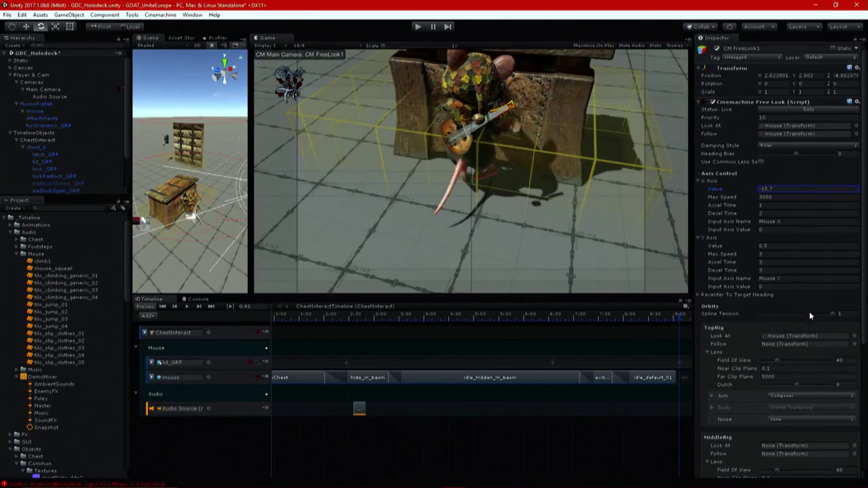
pyautogui.moveTo(718, 246); pyautogui.dragTo(743, 245)
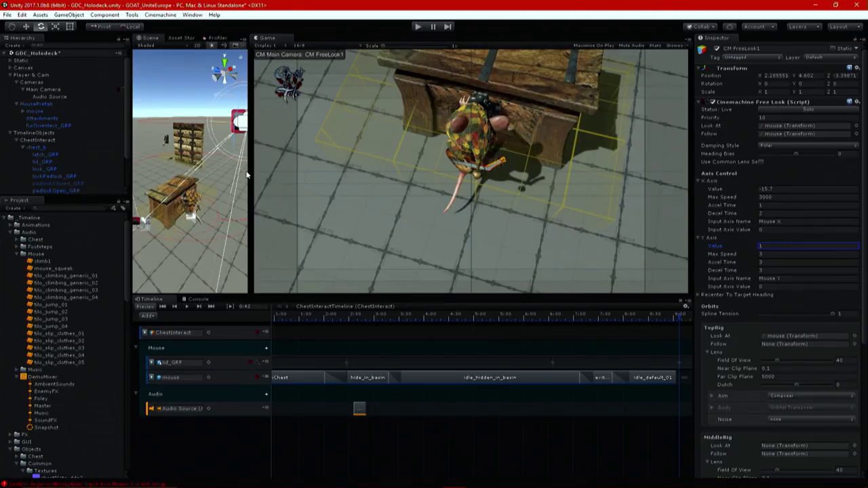
# - Enlarge the Scene view by shrinking the Game view and the Timeline, keeping the FreeLook camera selected
pyautogui.moveTo(252, 173); pyautogui.dragTo(502, 173)
pyautogui.moveTo(392, 295); pyautogui.dragTo(348, 485)
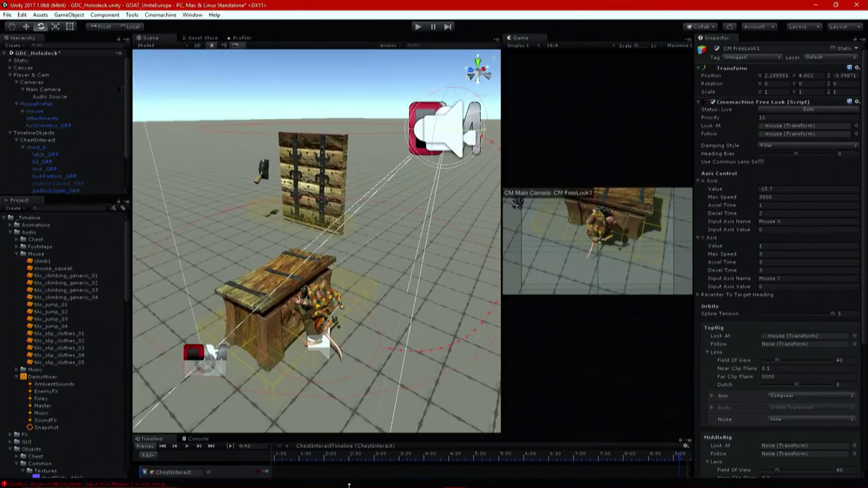
# - Set the FreeLook camera's Y Axis value to 0.91
pyautogui.keyDown('alt'); pyautogui.moveTo(357, 318); pyautogui.dragTo(312, 248); pyautogui.keyUp('alt')
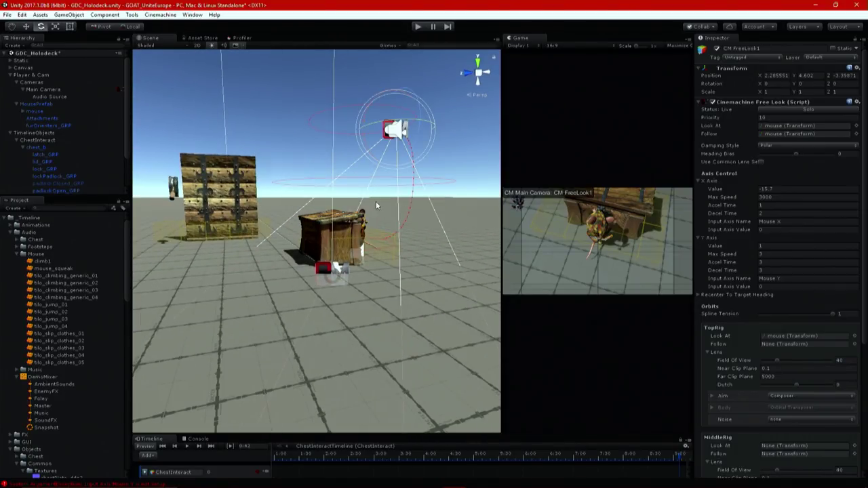
pyautogui.scroll(5, 373, 258)
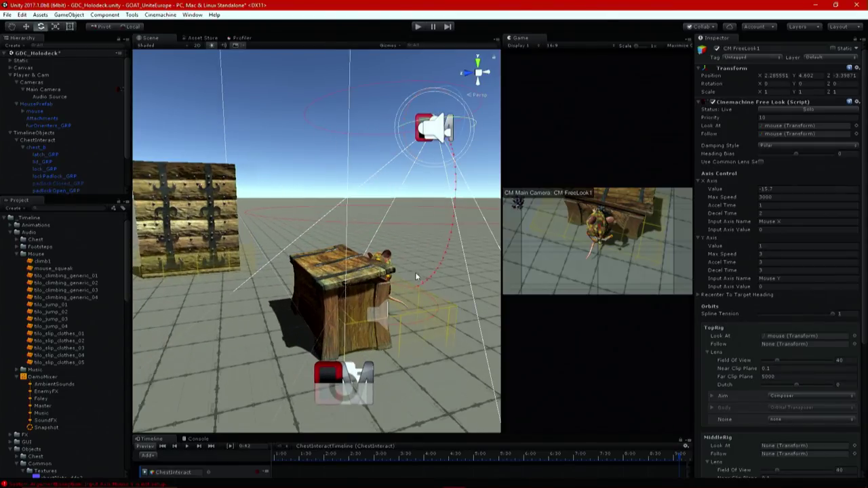
pyautogui.moveTo(417, 276); pyautogui.dragTo(373, 291, button='middle')
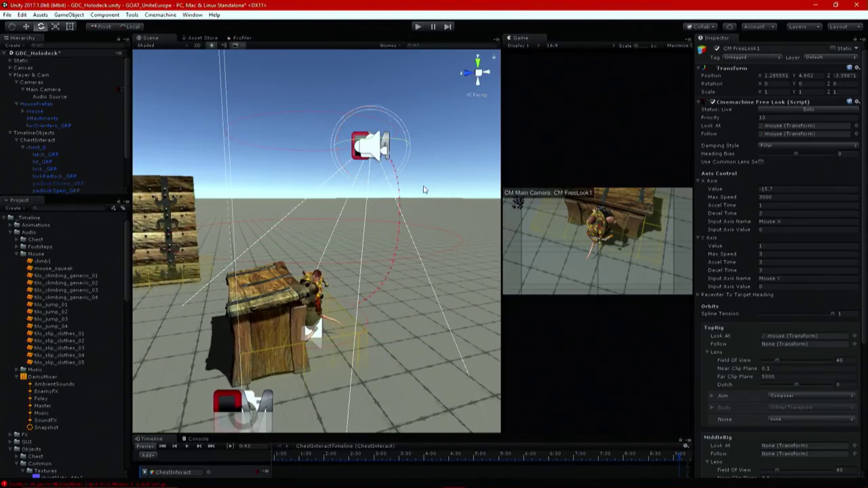
pyautogui.click(719, 248)
pyautogui.moveTo(722, 248); pyautogui.dragTo(732, 249)
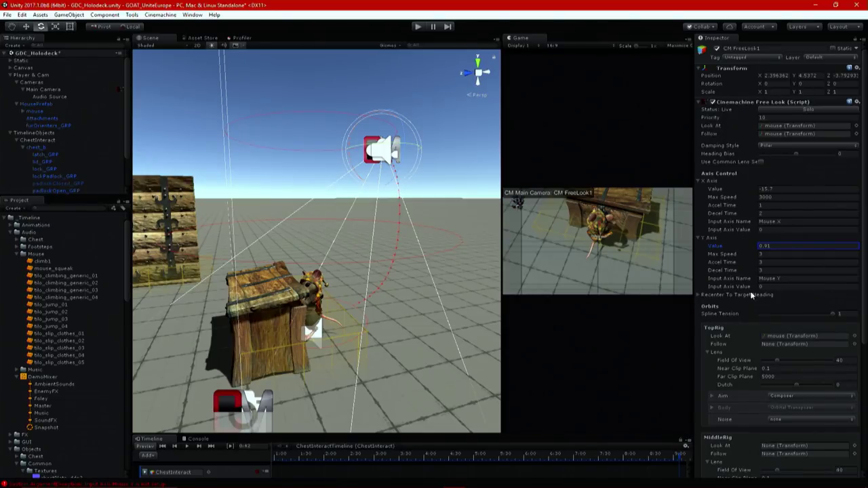
# - Lower the FreeLook orbits' Spline Tension to 0, inspect the camera path in the Scene view, and restore it to 1
pyautogui.moveTo(810, 312); pyautogui.dragTo(723, 303)
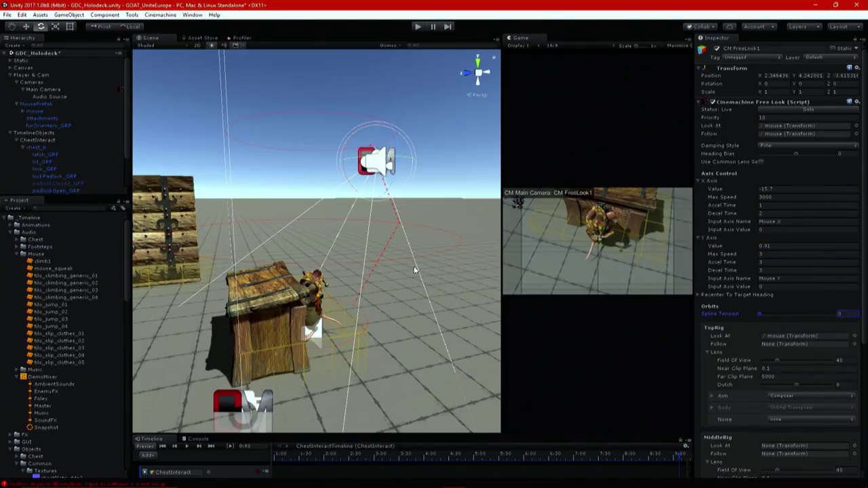
pyautogui.moveTo(441, 246); pyautogui.dragTo(398, 249, button='right')
pyautogui.moveTo(398, 249); pyautogui.dragTo(399, 190, button='middle')
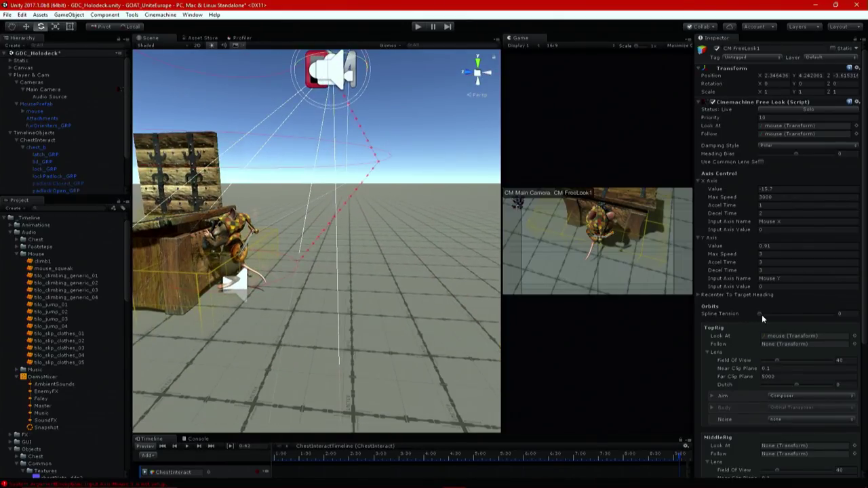
pyautogui.moveTo(761, 315); pyautogui.dragTo(836, 315)
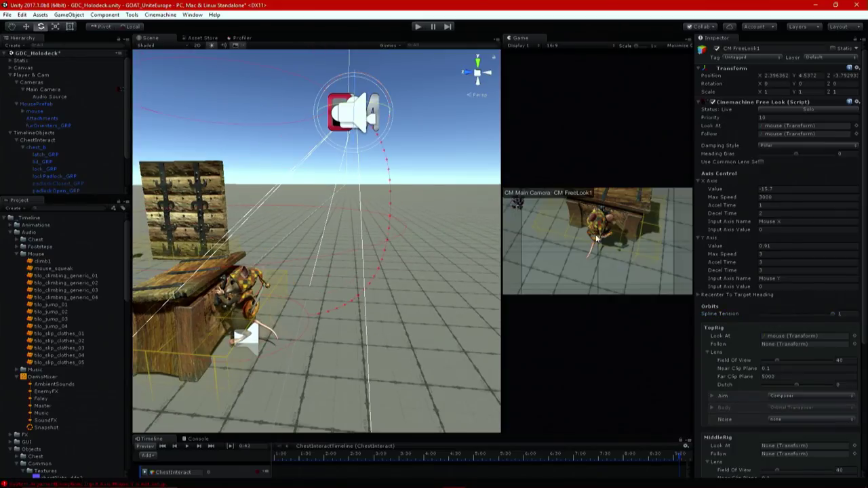
# - Widen the Game view at the expense of the Scene view and reselect the FreeLook camera in the hierarchy
pyautogui.click(494, 235)
pyautogui.moveTo(500, 235); pyautogui.dragTo(270, 201)
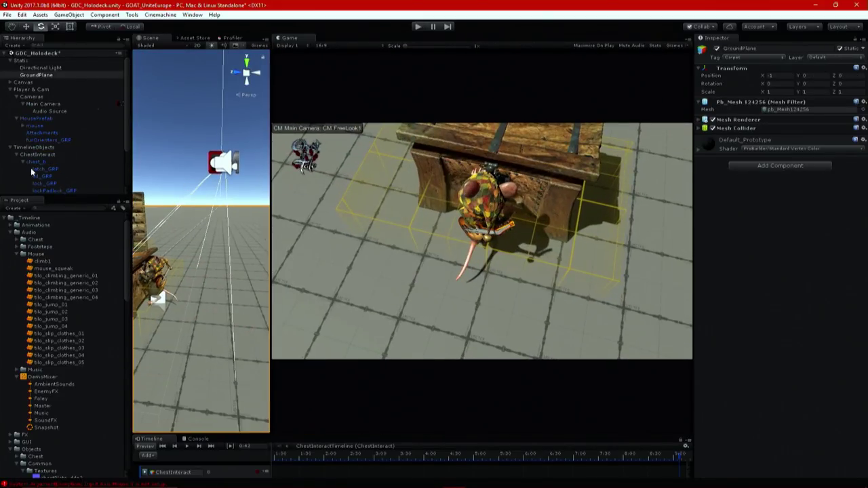
pyautogui.scroll(-3, 66, 184)
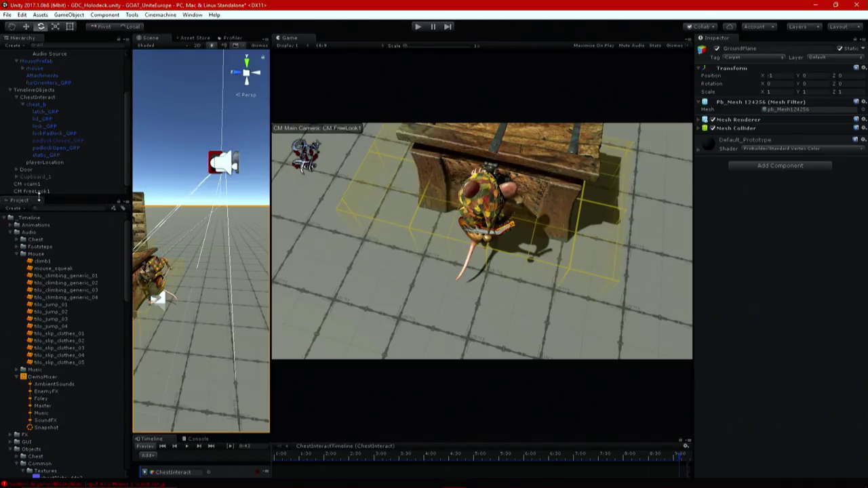
pyautogui.click(39, 192)
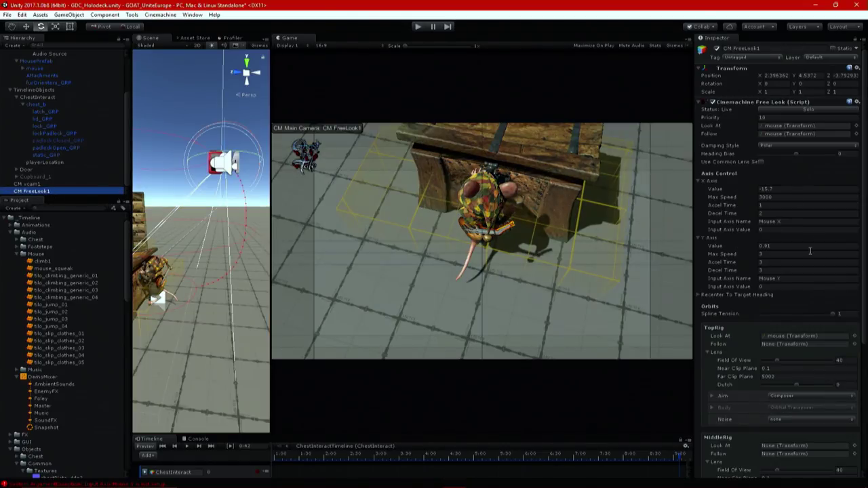
# - Expand the TopRig's Aim settings and set its Screen Y to 0.734
pyautogui.scroll(-5, 810, 251)
pyautogui.click(712, 259)
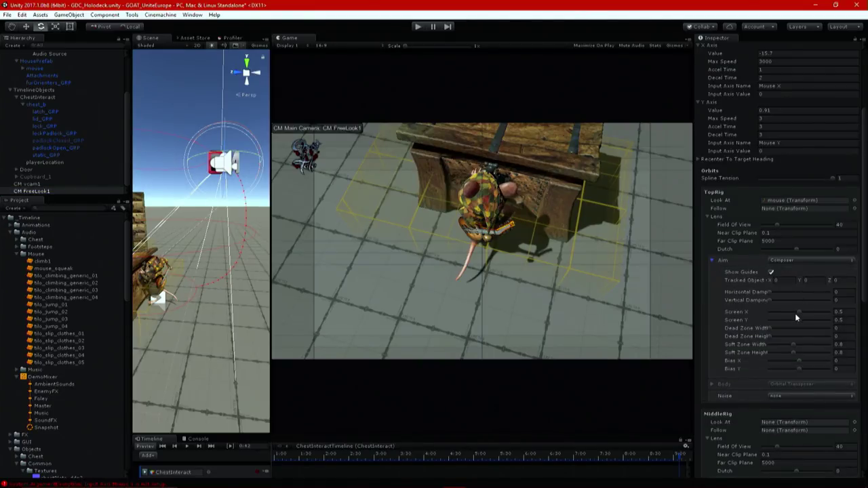
pyautogui.moveTo(799, 320); pyautogui.dragTo(813, 322)
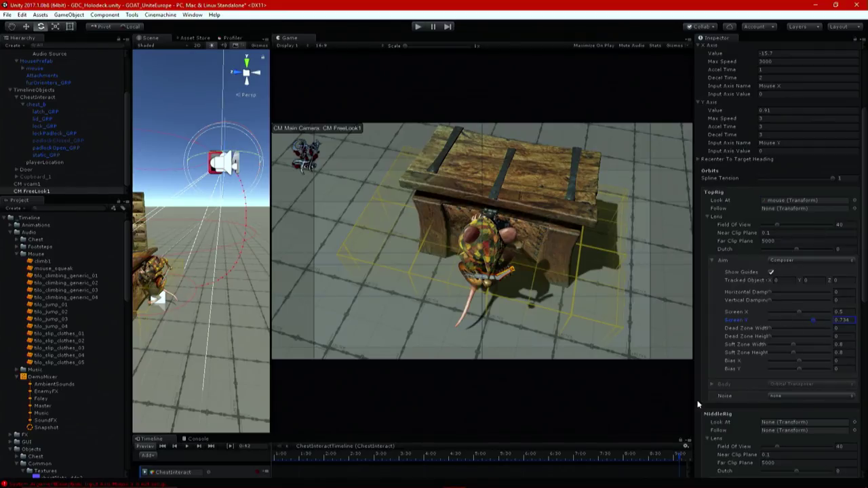
pyautogui.click(712, 382)
# - Set the Y Axis value to 0.25 and the MiddleRig's Aim to Screen Y 0.925 with a tracked object offset Y of 0.36
pyautogui.scroll(-5, 721, 380)
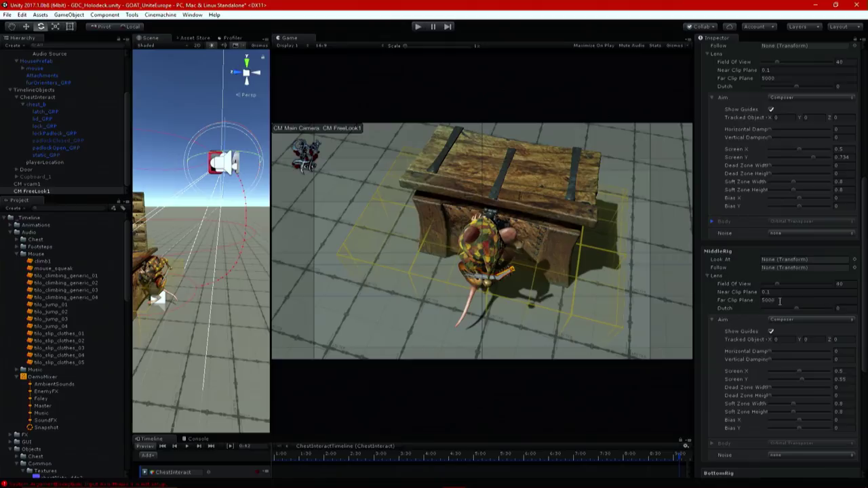
pyautogui.scroll(-1, 761, 316)
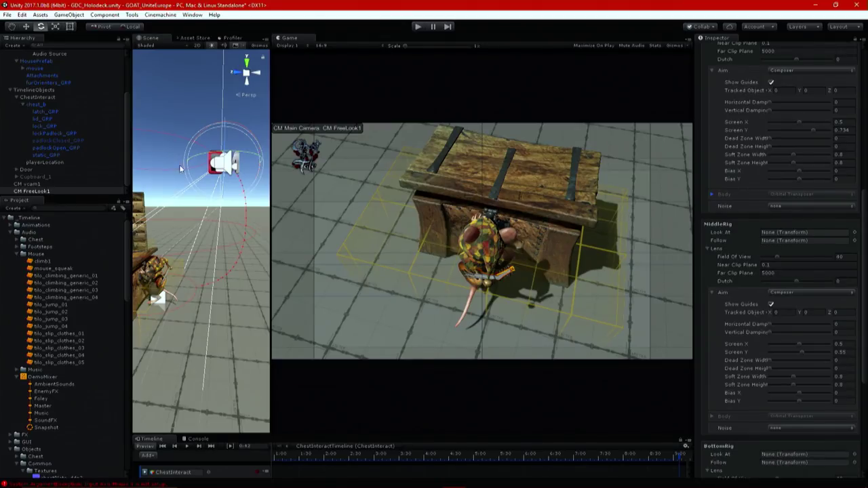
pyautogui.scroll(8, 759, 165)
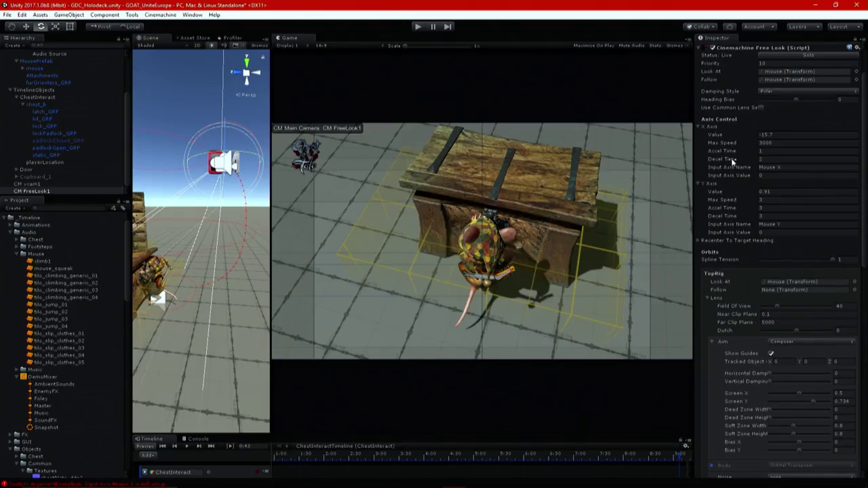
pyautogui.moveTo(716, 193); pyautogui.dragTo(710, 195)
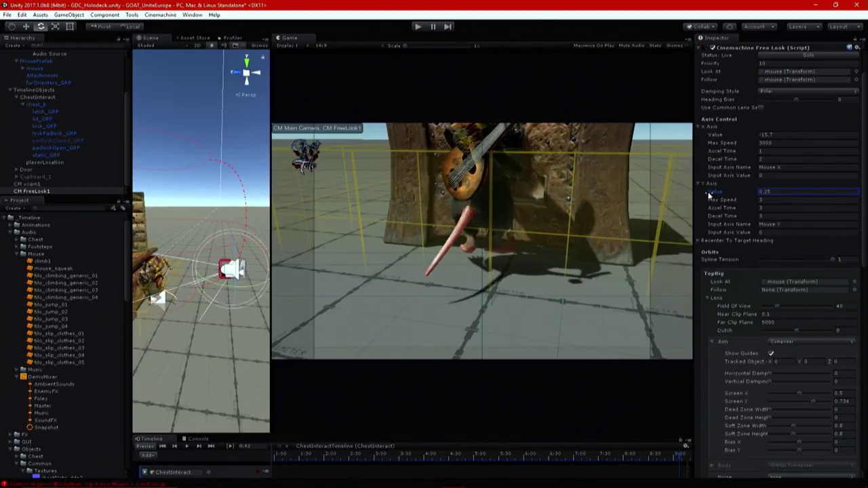
pyautogui.scroll(-10, 746, 264)
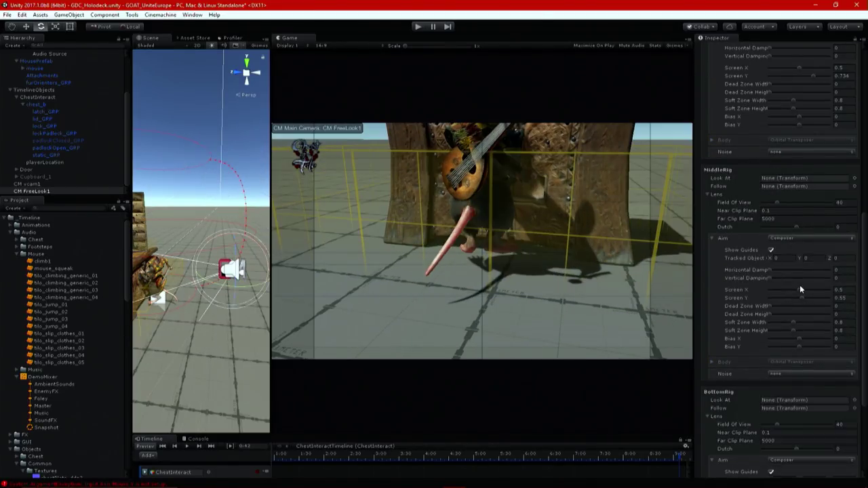
pyautogui.moveTo(804, 302); pyautogui.dragTo(824, 299)
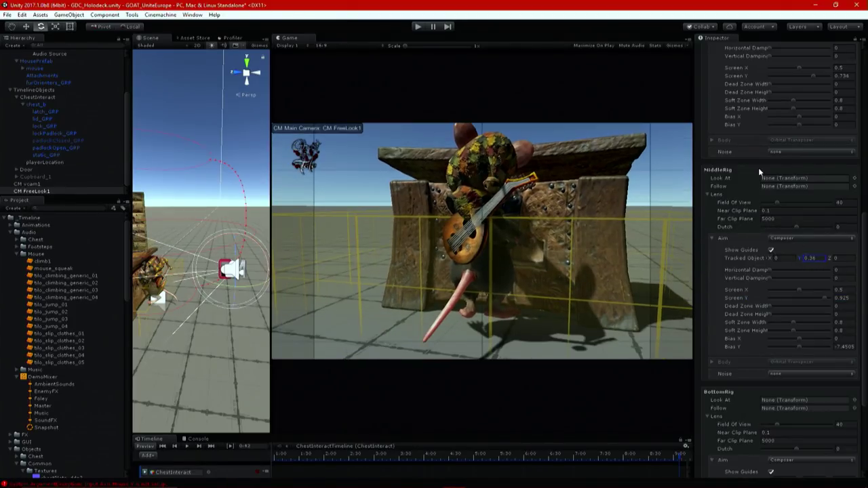
# - Examine the Use Common Lens Setting option and the separate lens settings of the TopRig and MiddleRig
pyautogui.scroll(8, 758, 169)
pyautogui.scroll(3, 757, 170)
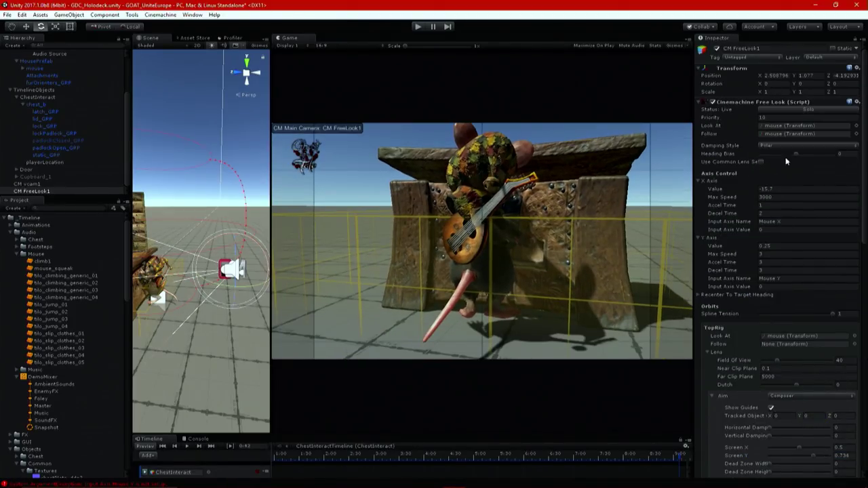
pyautogui.click(762, 163)
pyautogui.scroll(-1, 746, 175)
pyautogui.scroll(-6, 733, 203)
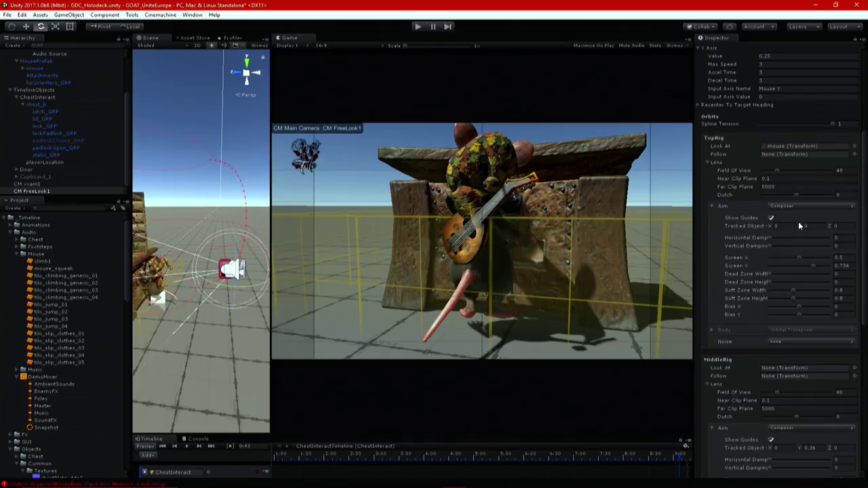
pyautogui.scroll(-7, 801, 226)
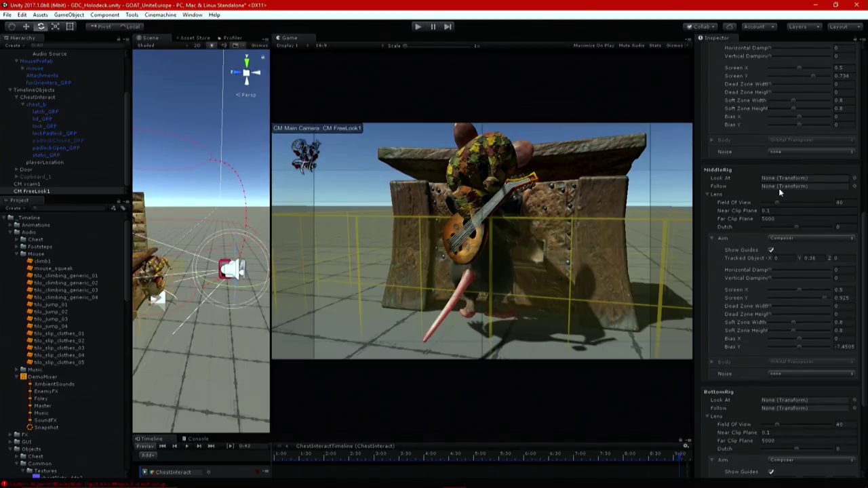
pyautogui.scroll(15, 780, 193)
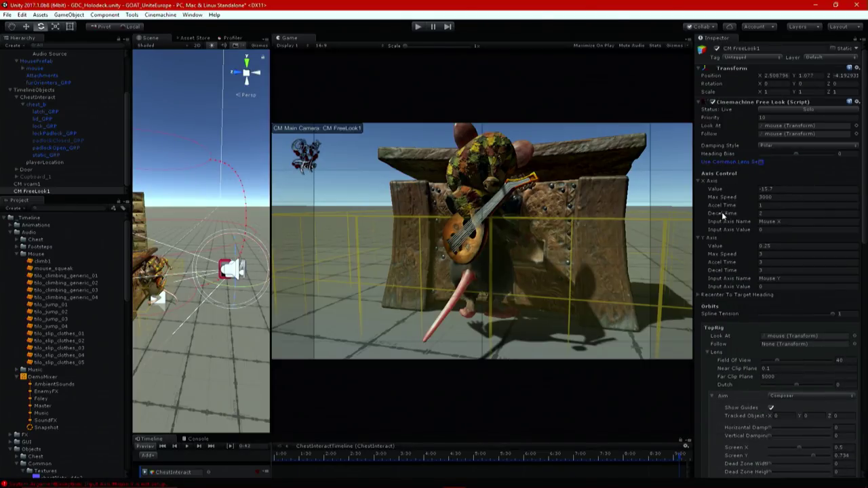
# - Set the Y Axis value to 0 and the BottomRig's Field Of View to 69
pyautogui.moveTo(720, 247)
pyautogui.mouseDown()
pyautogui.moveTo(744, 245)
pyautogui.moveTo(719, 248)
pyautogui.mouseUp()
pyautogui.scroll(-8, 817, 306)
pyautogui.scroll(-10, 816, 303)
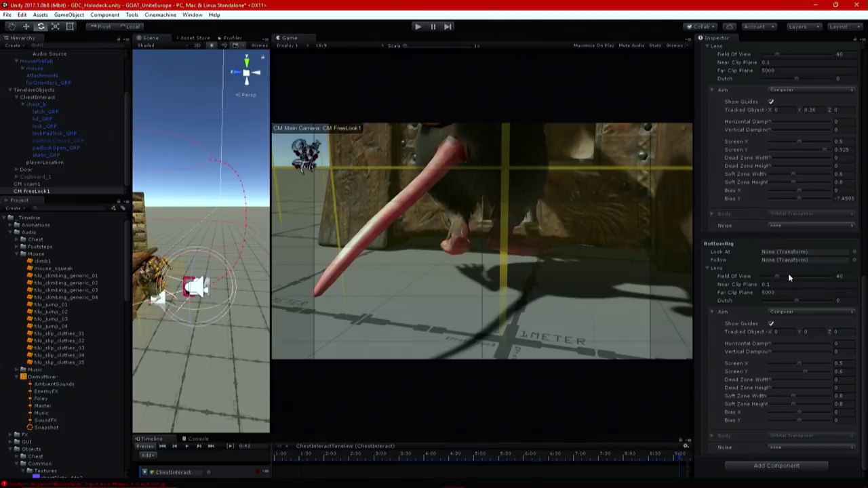
pyautogui.click(788, 276)
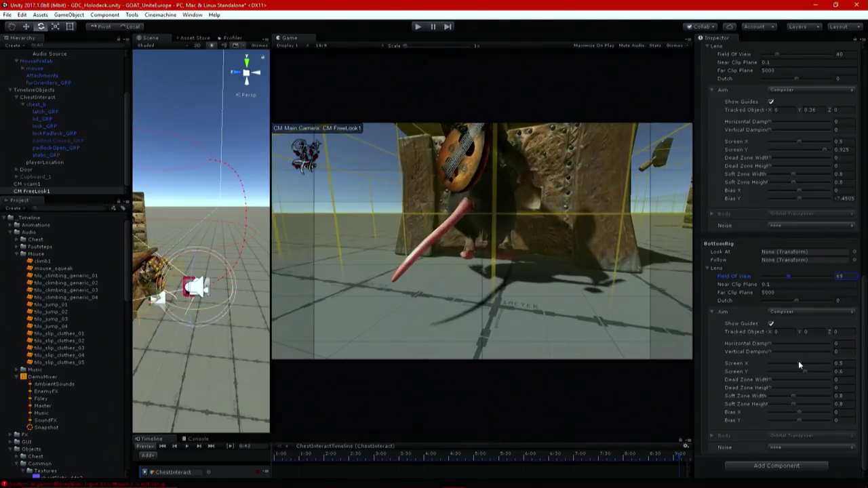
# - Set the BottomRig's Aim framing to Screen X 0.5 and Screen Y 0.834
pyautogui.moveTo(803, 368); pyautogui.dragTo(799, 369)
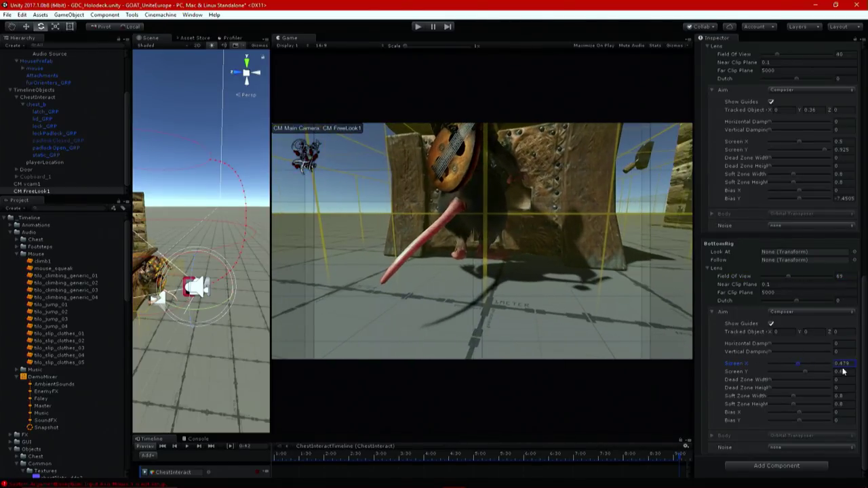
pyautogui.moveTo(852, 367); pyautogui.dragTo(836, 362)
pyautogui.write('0.5')
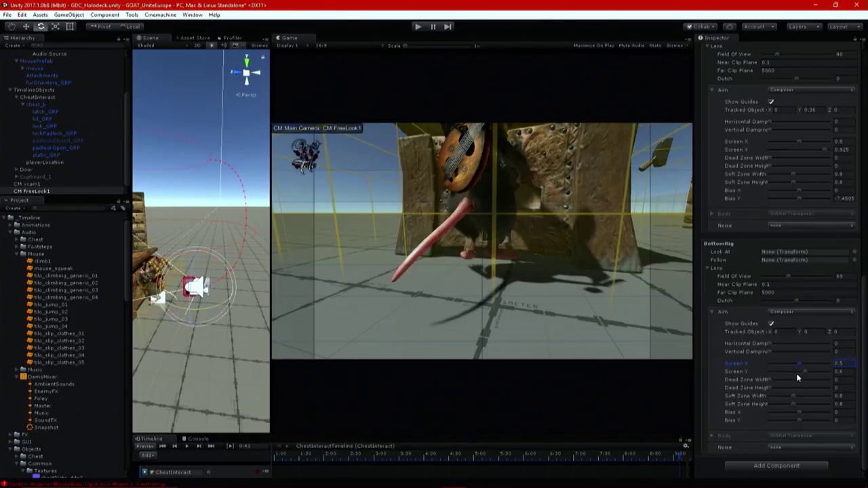
pyautogui.moveTo(806, 373); pyautogui.dragTo(820, 377)
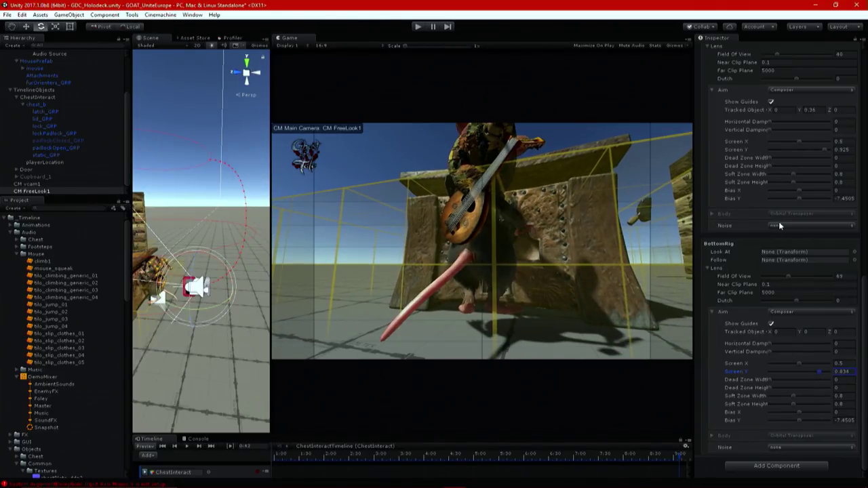
# - Set the FreeLook camera's input axis names to CameraX for the X Axis and CameraY for the Y Axis
pyautogui.scroll(8, 779, 319)
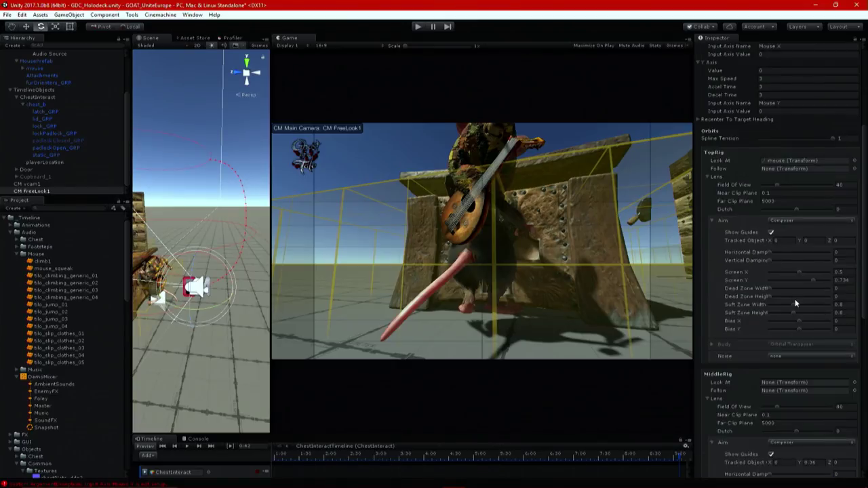
pyautogui.scroll(-2, 850, 230)
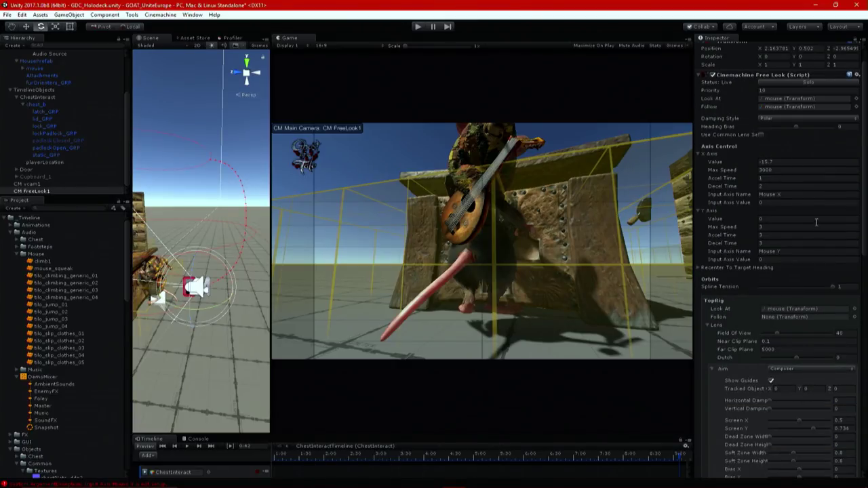
pyautogui.click(807, 194)
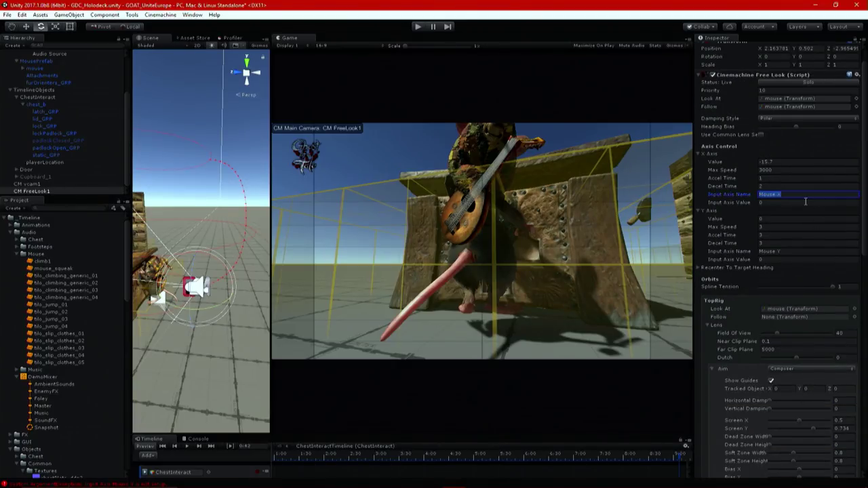
pyautogui.write('CameraX')
pyautogui.click(790, 253)
pyautogui.write('Camera')
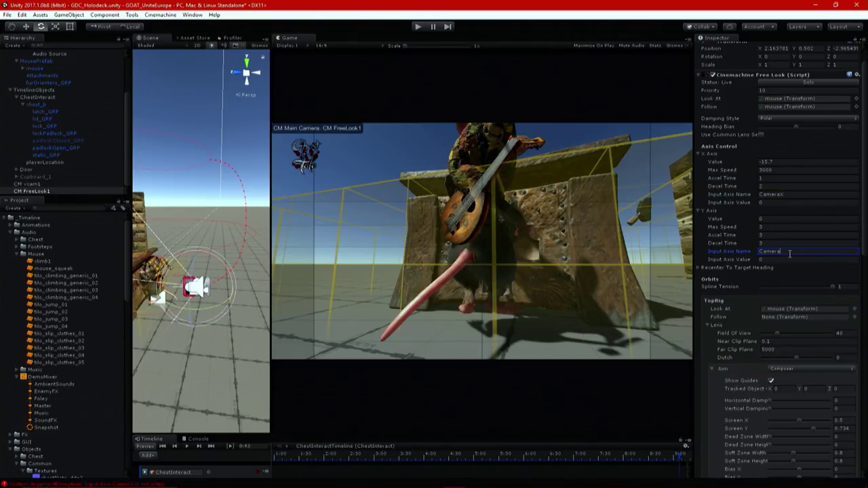
pyautogui.press('Return')
# - Play-test the scene, stop it, and reselect the FreeLook camera to check its main settings
pyautogui.click(417, 28)
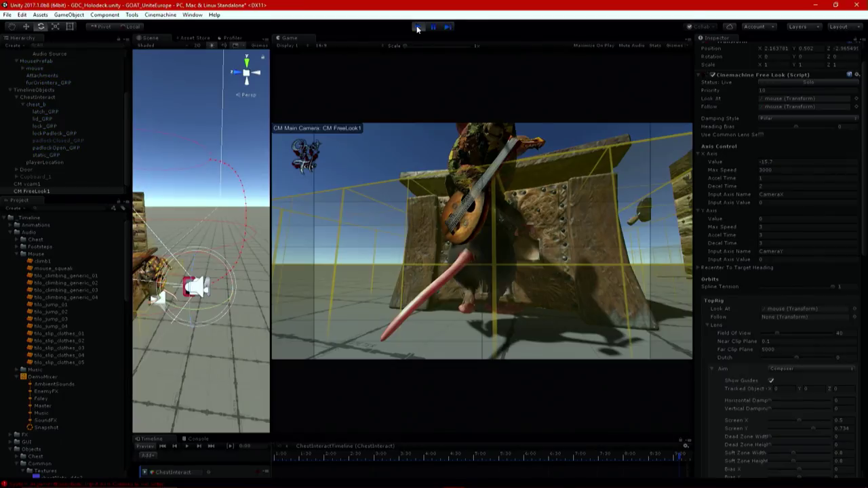
pyautogui.press('y')
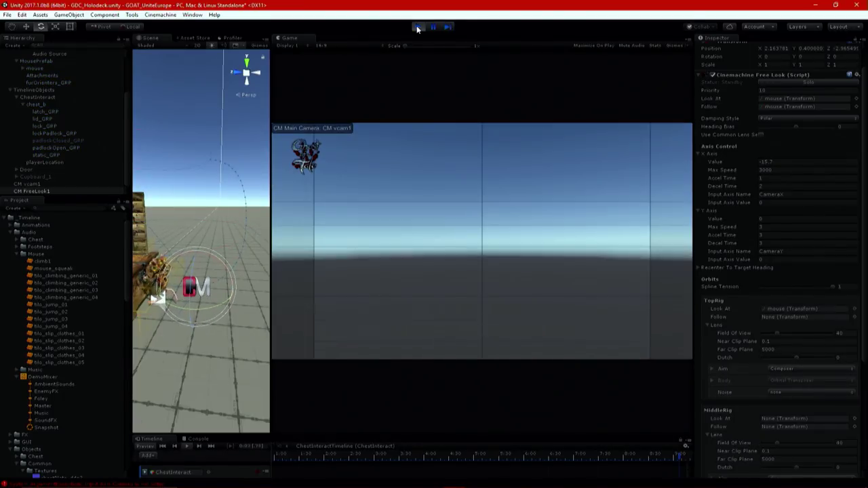
pyautogui.click(418, 27)
pyautogui.click(31, 191)
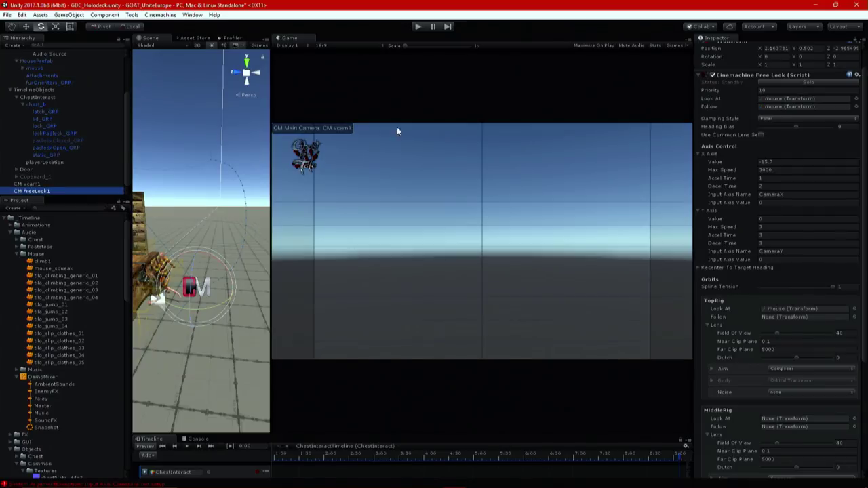
pyautogui.scroll(2, 816, 128)
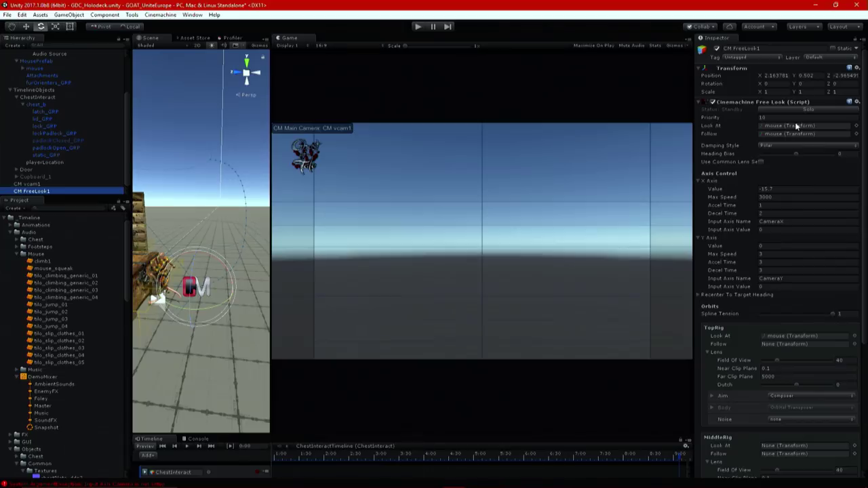
# - Set the FreeLook camera's Priority to 11
pyautogui.click(815, 117)
pyautogui.write('11')
pyautogui.press('Tab')
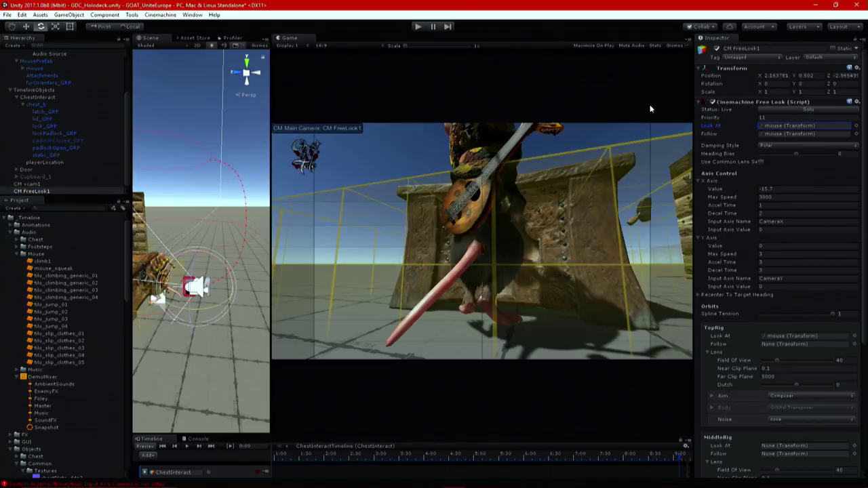
# - Play-test the FreeLook camera with the Game view widened, check its rig settings during play, and stop playback
pyautogui.click(418, 27)
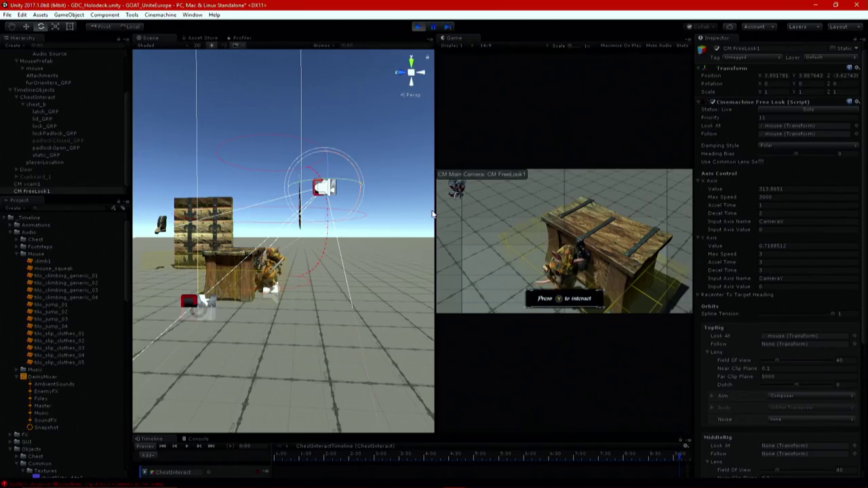
pyautogui.click(432, 214)
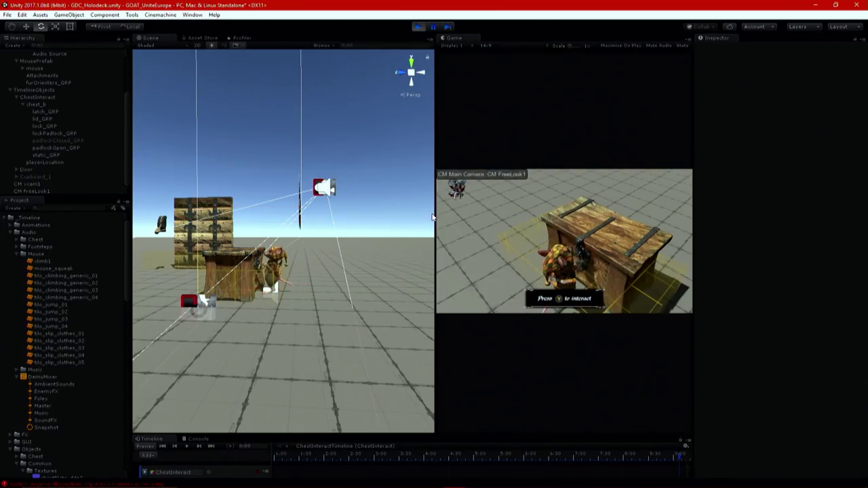
pyautogui.moveTo(435, 223); pyautogui.dragTo(418, 222)
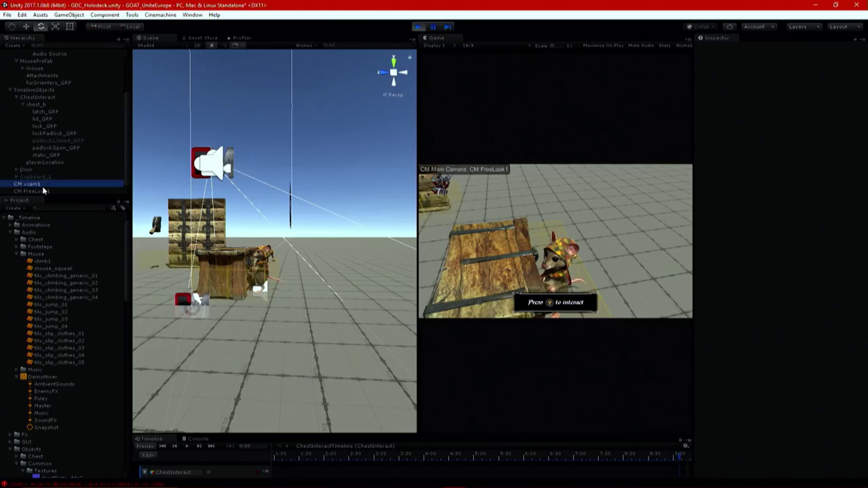
pyautogui.click(40, 192)
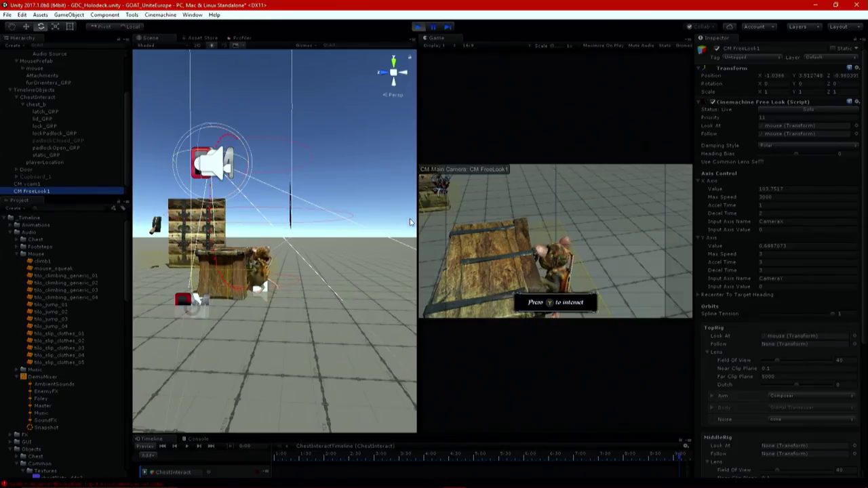
pyautogui.moveTo(417, 204); pyautogui.dragTo(332, 203)
pyautogui.scroll(-5, 765, 278)
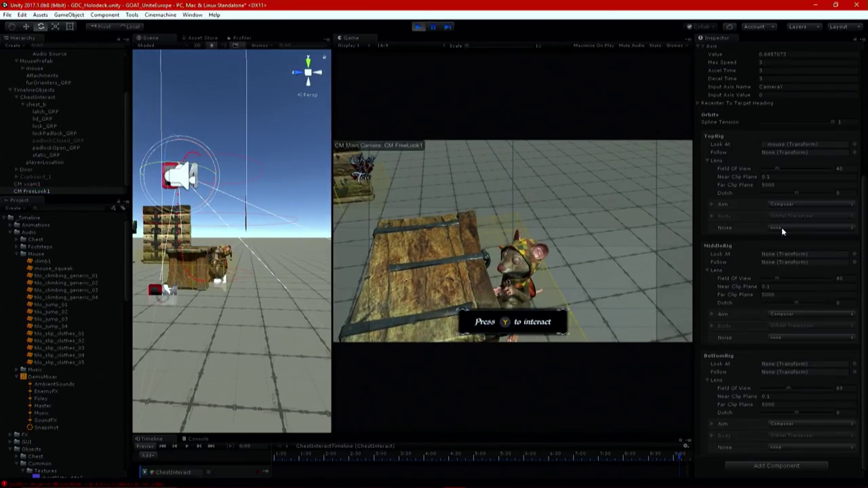
pyautogui.scroll(5, 804, 255)
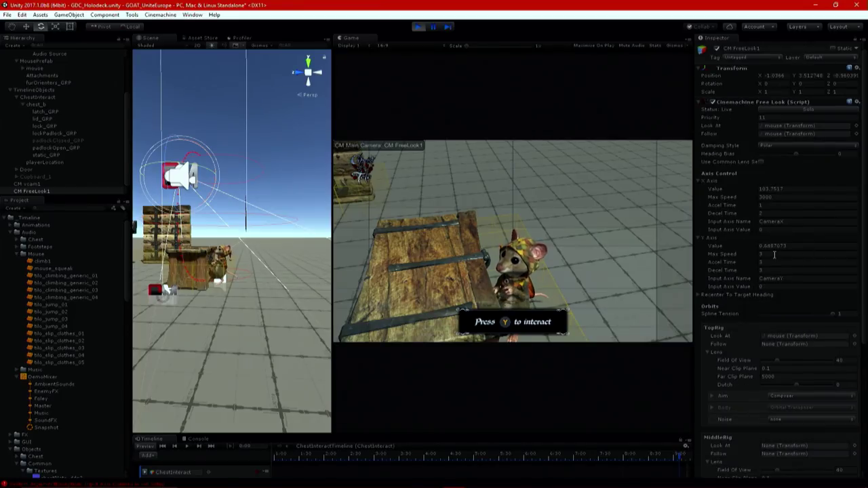
pyautogui.click(418, 26)
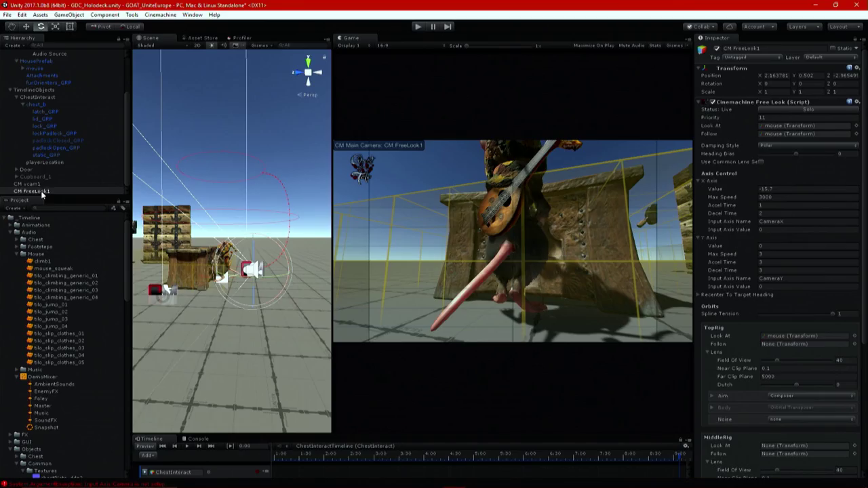
# - Duplicate the CM FreeLook1 camera and name the copy "CM FreeLook1 sneak"
pyautogui.click(34, 191)
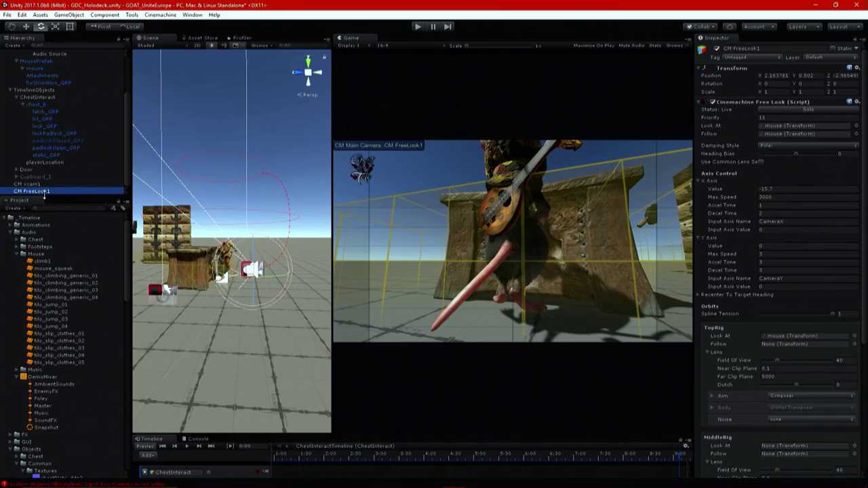
pyautogui.hotkey('ctrl', 'd')
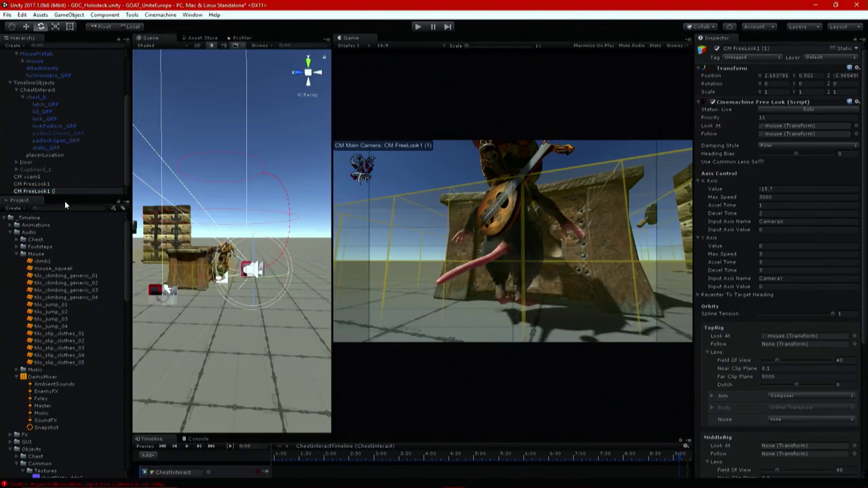
pyautogui.write('eak')
pyautogui.press('Return')
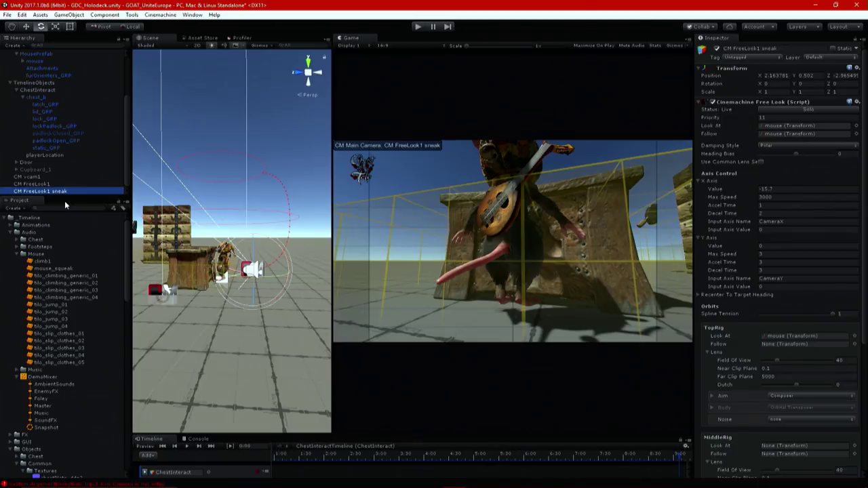
# - Set the sneak camera's TopRig Noise to Basic Multi Channel Perlin with the Handheld_normal_mild definition
pyautogui.scroll(-5, 730, 257)
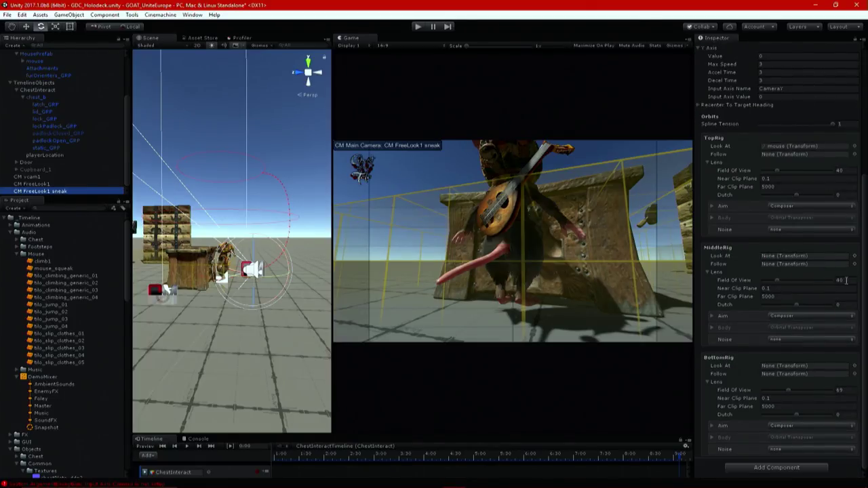
pyautogui.click(808, 230)
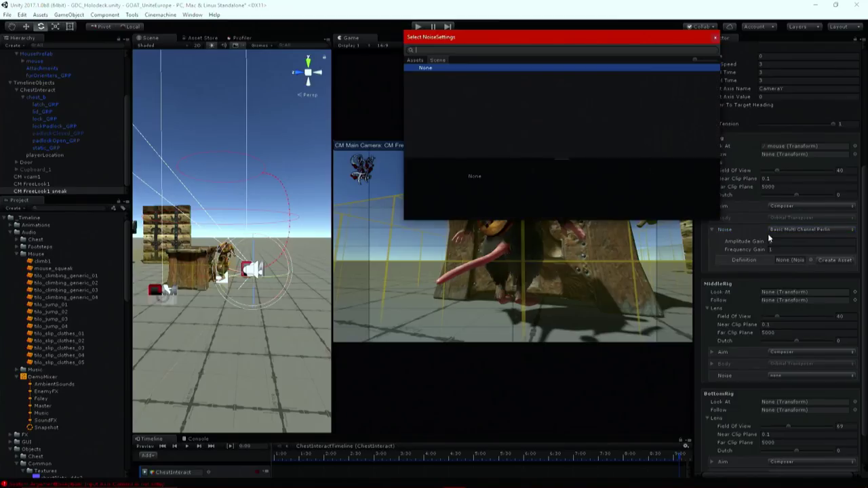
pyautogui.click(421, 60)
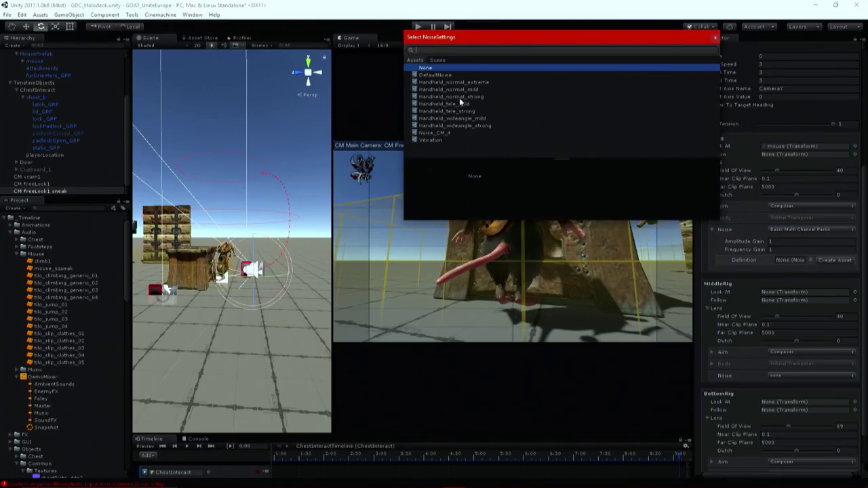
pyautogui.doubleClick(456, 92)
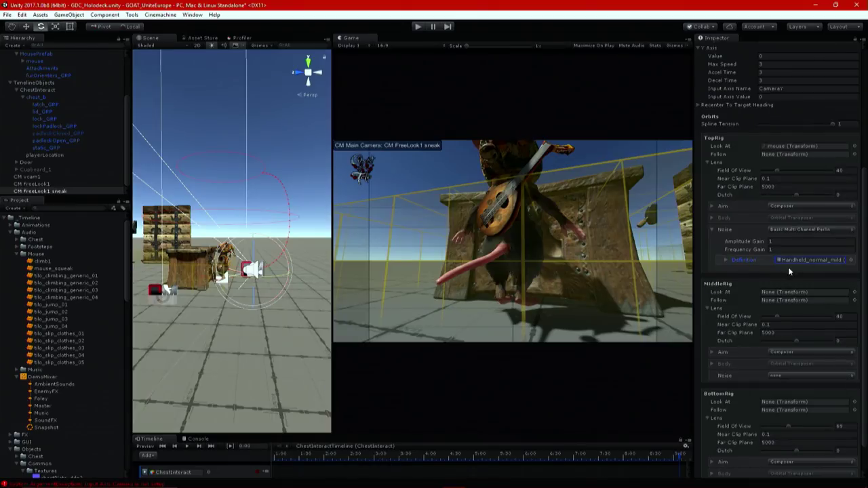
# - Expand the TopRig noise definition to examine its Position settings and the three Orientation elements
pyautogui.click(725, 260)
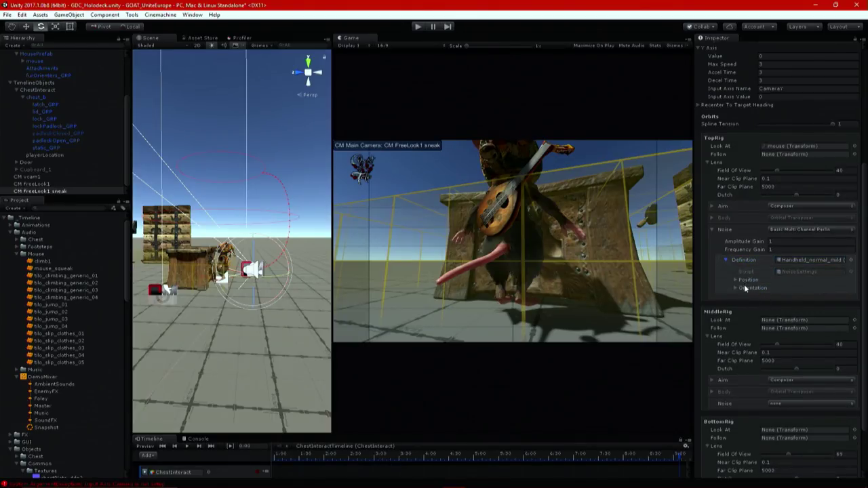
pyautogui.click(734, 287)
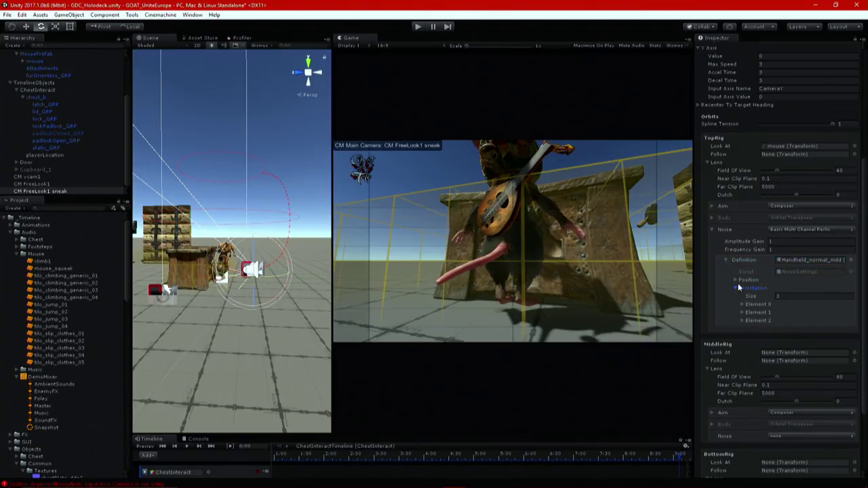
pyautogui.click(734, 280)
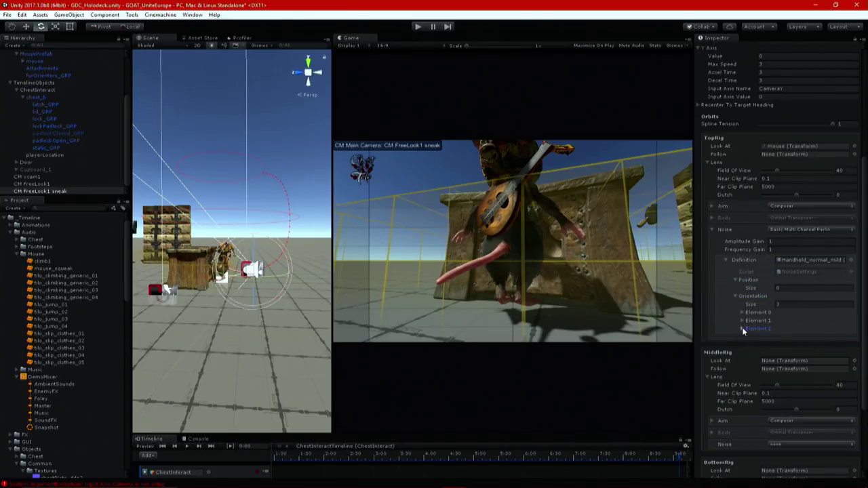
pyautogui.click(742, 328)
pyautogui.click(741, 320)
pyautogui.click(742, 312)
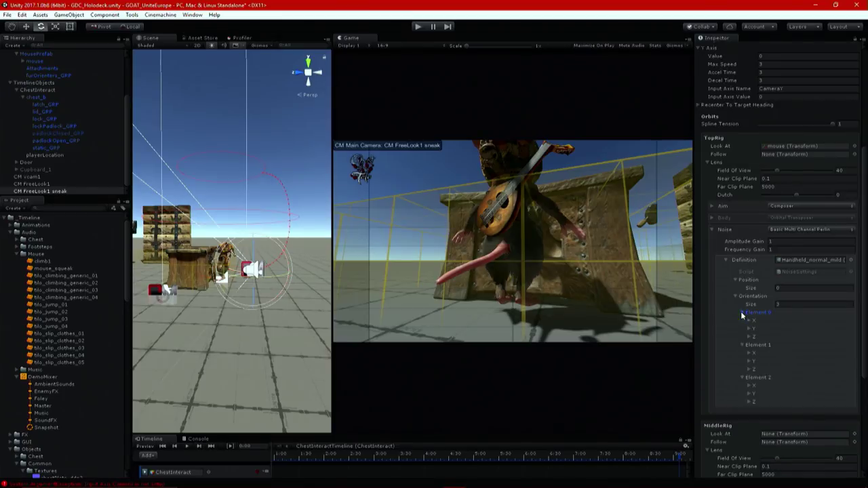
# - Examine the X, Y and Z amplitude and frequency values of each Orientation element in the TopRig noise definition
pyautogui.click(749, 400)
pyautogui.click(753, 391)
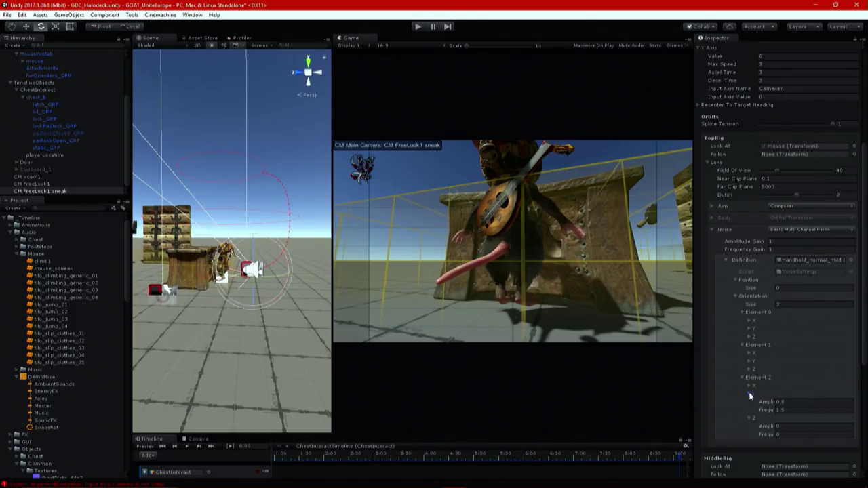
pyautogui.click(749, 385)
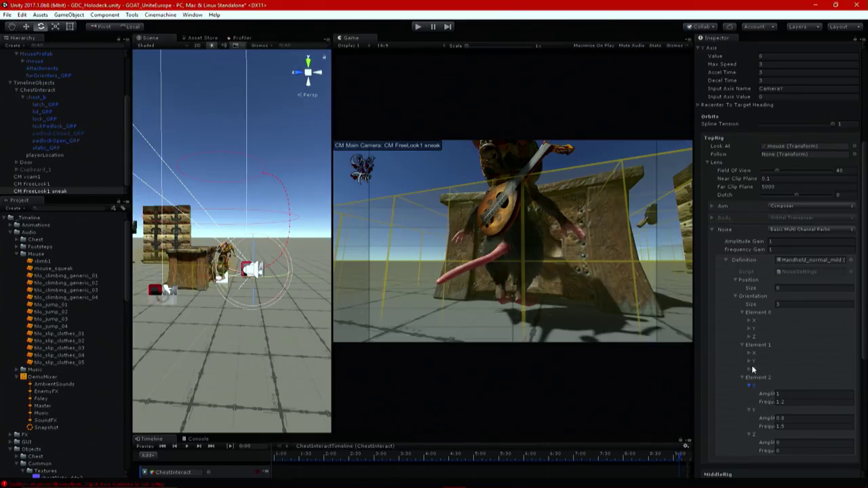
pyautogui.click(750, 370)
pyautogui.click(749, 360)
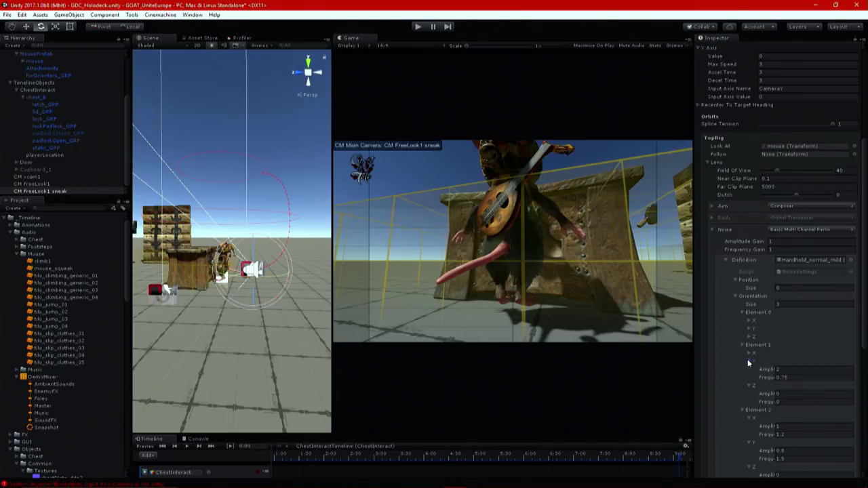
pyautogui.click(749, 352)
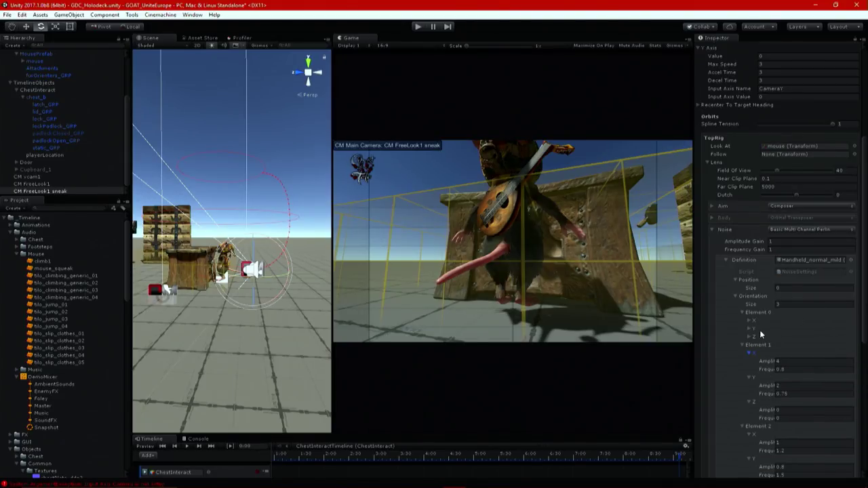
pyautogui.scroll(-2, 748, 303)
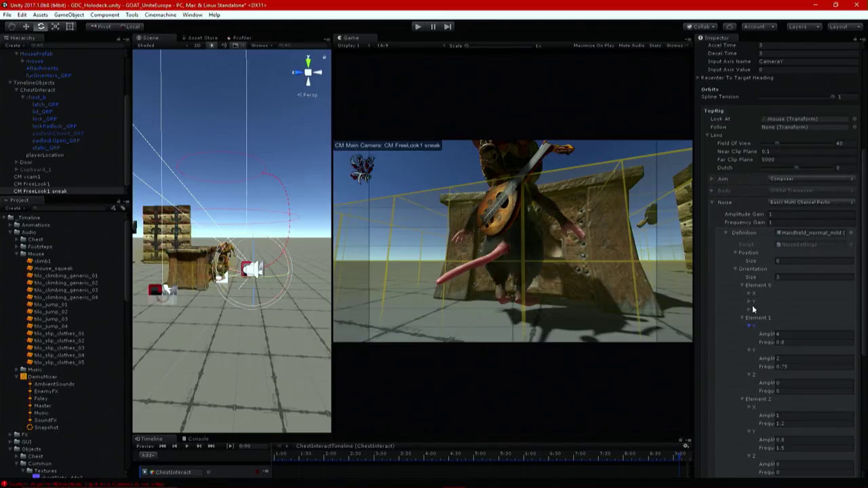
pyautogui.click(749, 310)
pyautogui.click(749, 301)
pyautogui.click(749, 293)
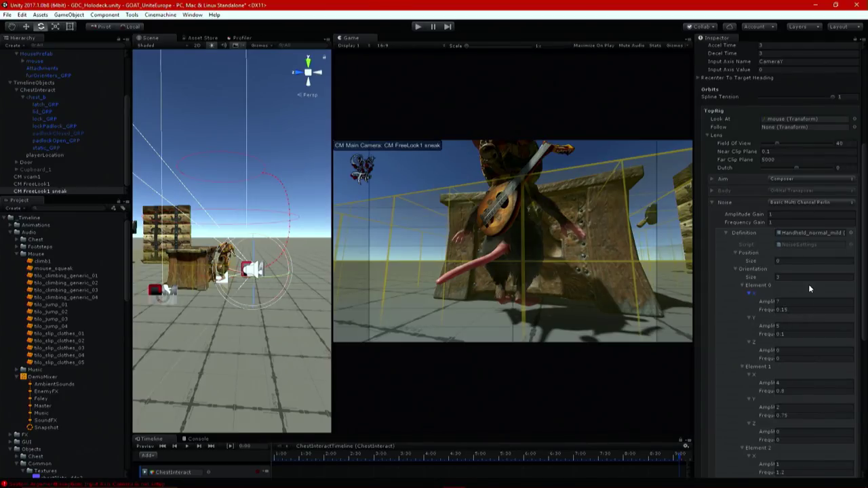
# - Set the sneak camera's MiddleRig Noise to Basic Multi Channel Perlin with the Handheld_normal_extreme definition
pyautogui.scroll(-10, 787, 309)
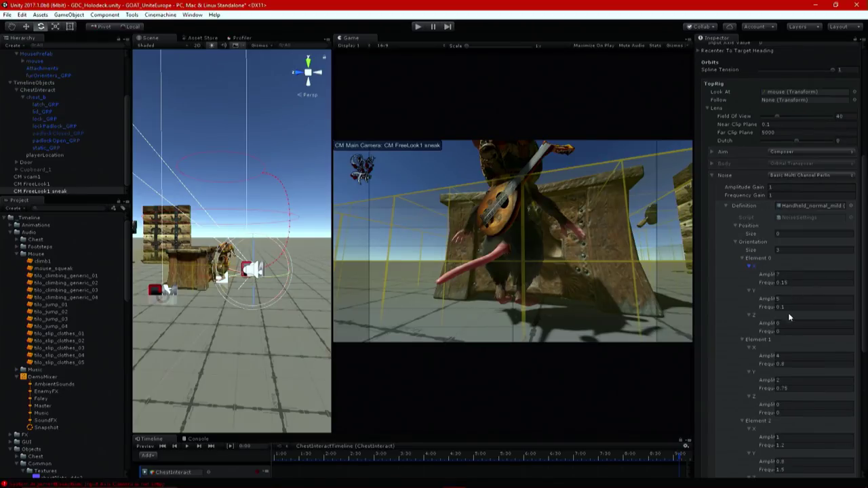
pyautogui.scroll(-3, 829, 367)
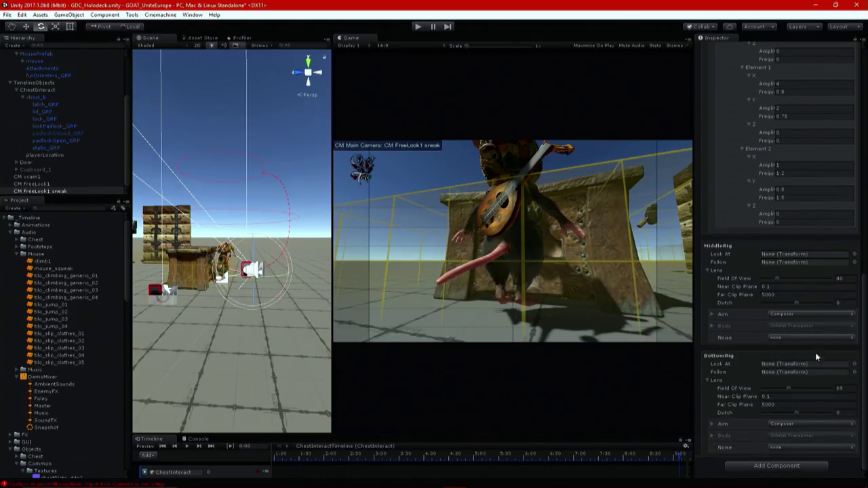
pyautogui.click(831, 338)
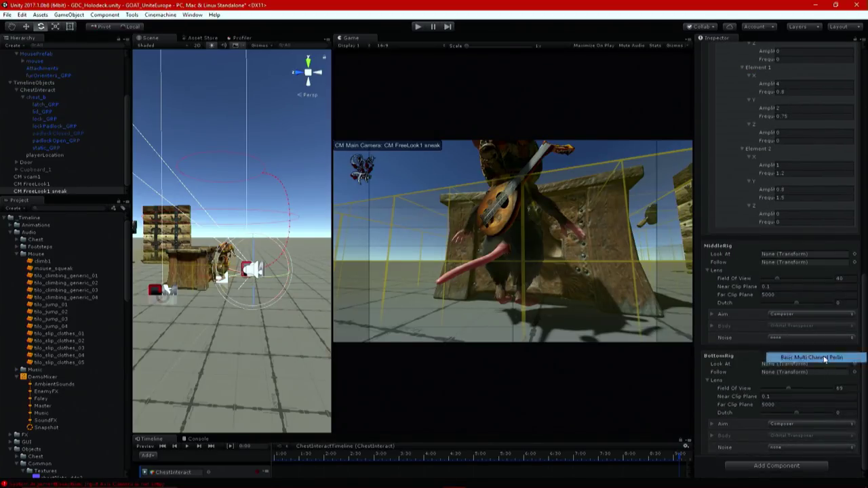
pyautogui.click(824, 357)
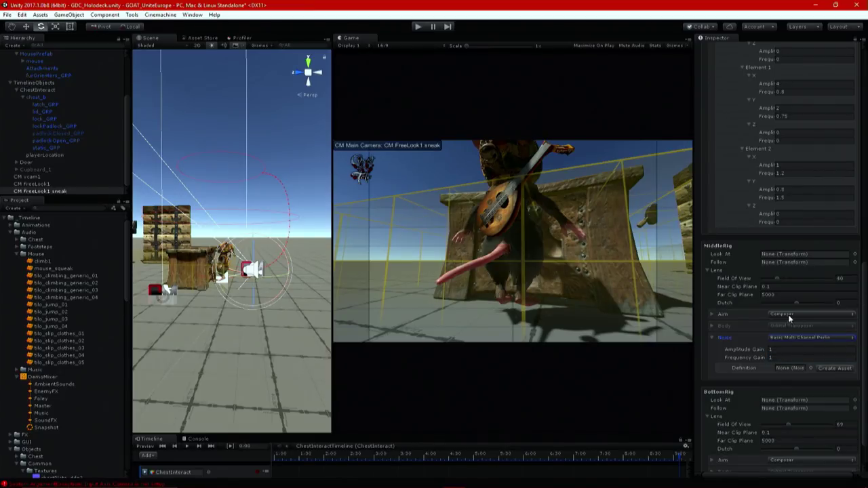
pyautogui.click(809, 369)
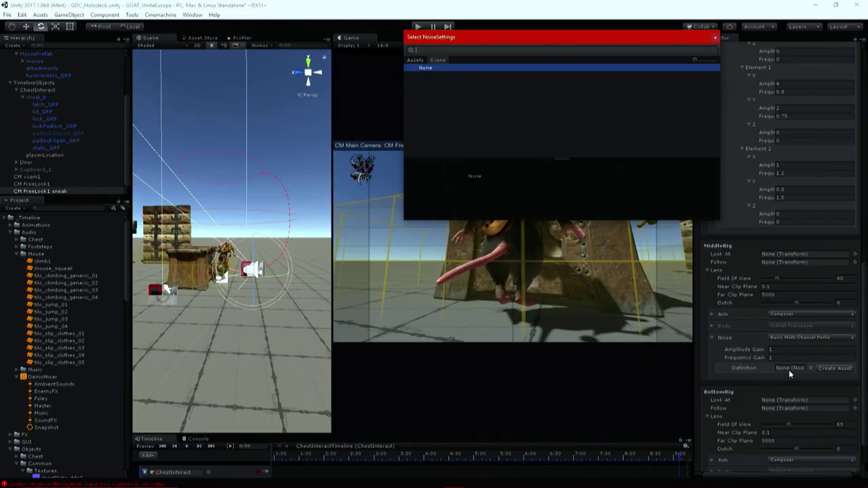
pyautogui.click(415, 60)
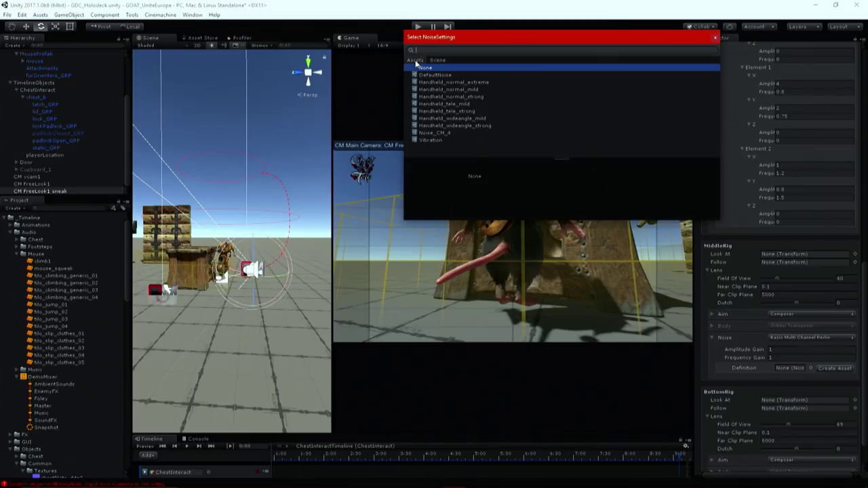
pyautogui.click(483, 83)
pyautogui.doubleClick(483, 83)
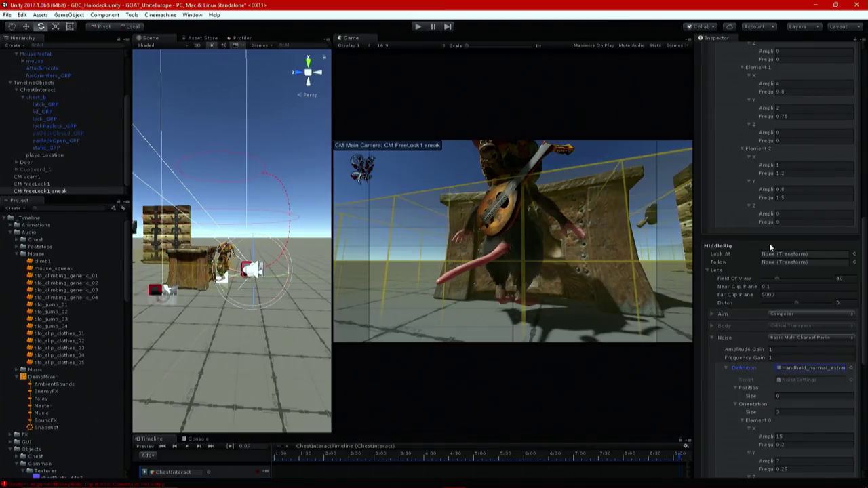
# - Set the sneak camera's BottomRig Noise to Basic Multi Channel Perlin and open the choice of its noise definition
pyautogui.scroll(-5, 792, 351)
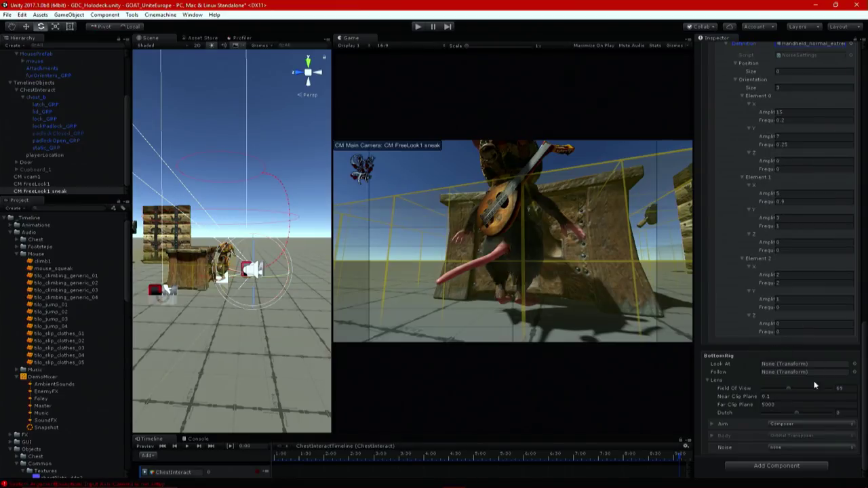
pyautogui.click(842, 449)
pyautogui.click(787, 465)
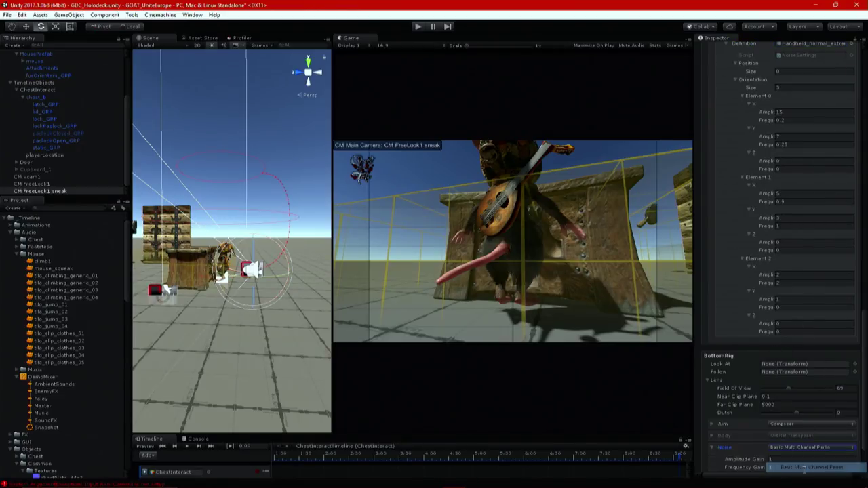
pyautogui.scroll(-2, 819, 466)
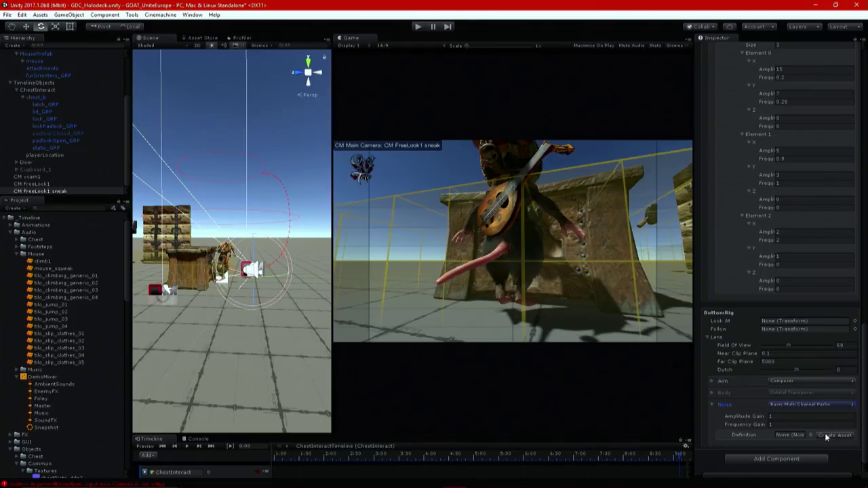
pyautogui.click(810, 436)
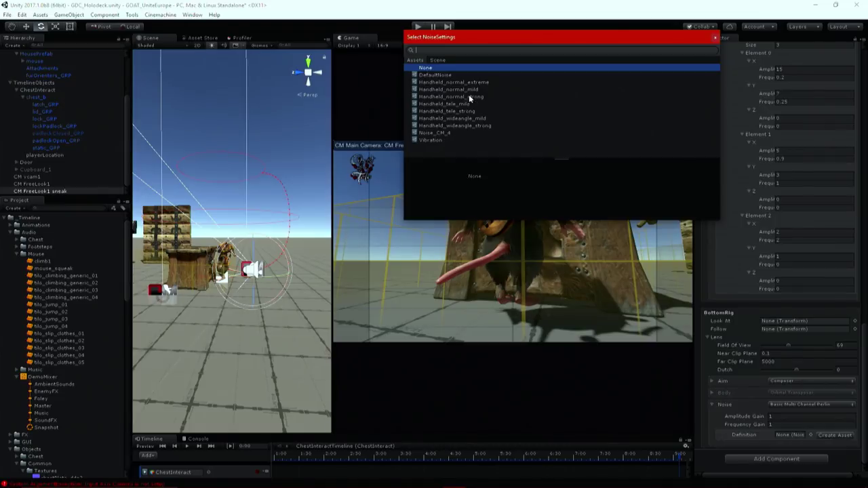
# - Assign the Handheld_wideangle_strong noise definition to the bottom rig of CM FreeLook1 sneak
pyautogui.click(464, 125)
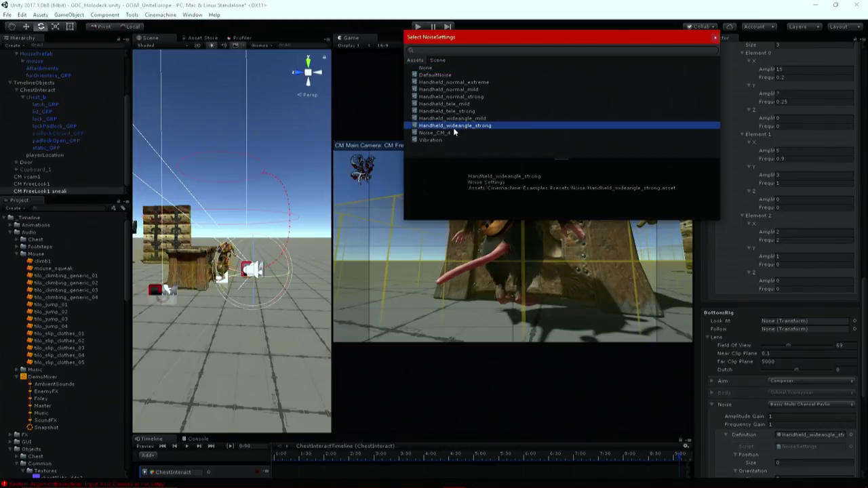
pyautogui.doubleClick(491, 128)
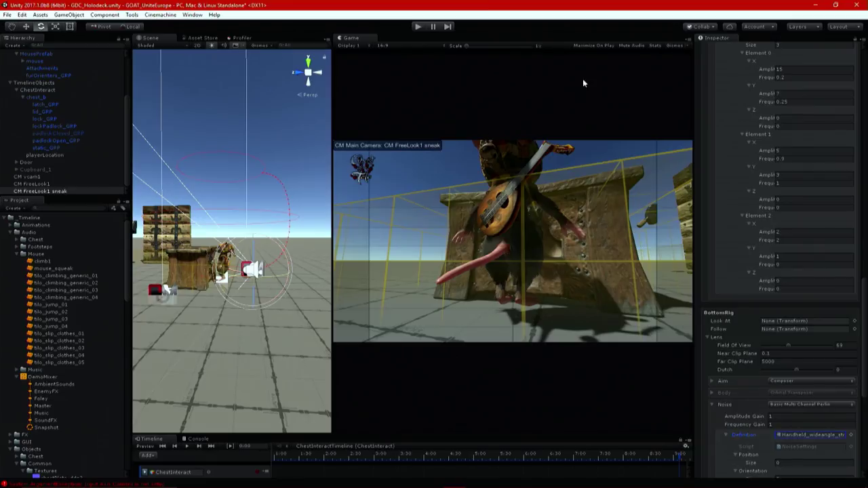
# - Deactivate CM FreeLook1 while play-testing the scene through CM FreeLook1 sneak, and reactivate it once playback is stopped
pyautogui.click(37, 184)
pyautogui.scroll(5, 801, 84)
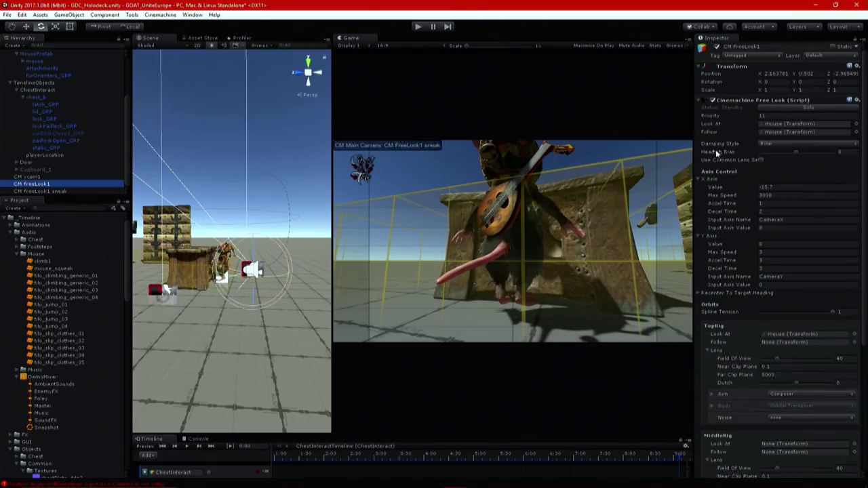
pyautogui.click(717, 49)
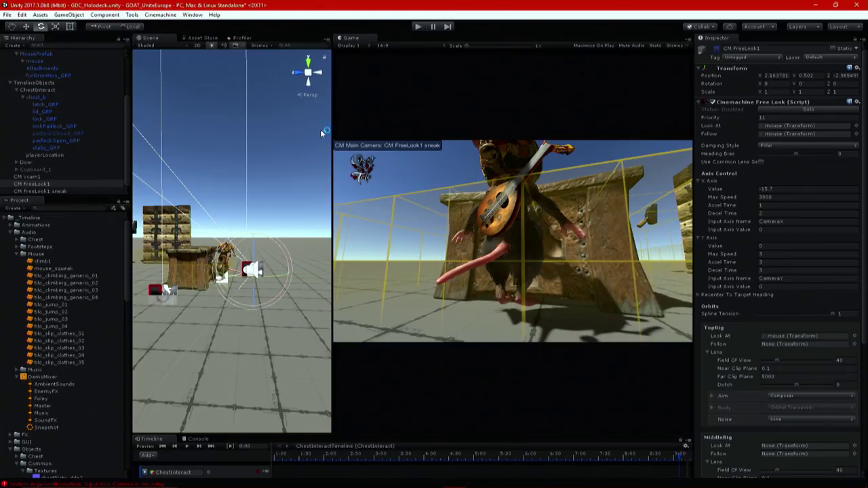
pyautogui.click(54, 183)
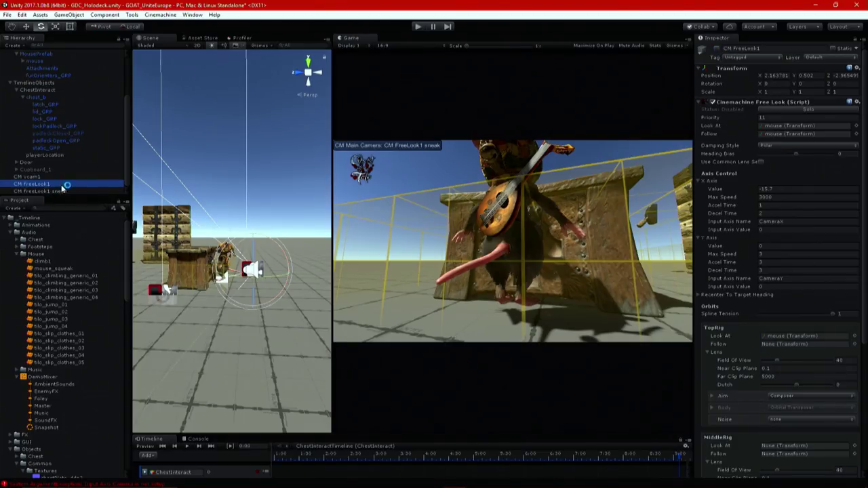
pyautogui.click(61, 191)
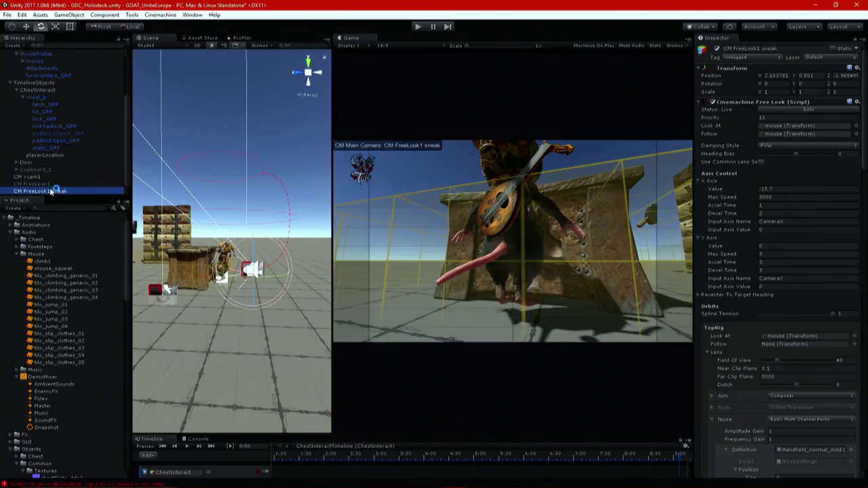
pyautogui.click(419, 27)
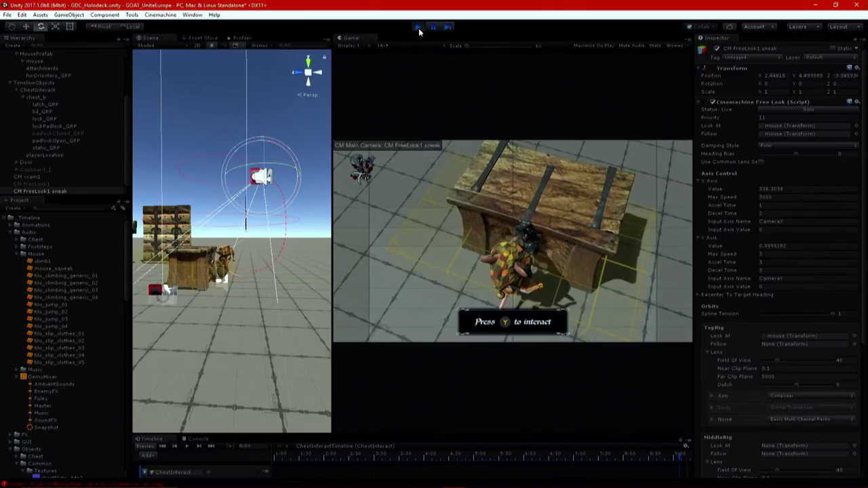
pyautogui.click(418, 27)
pyautogui.click(41, 185)
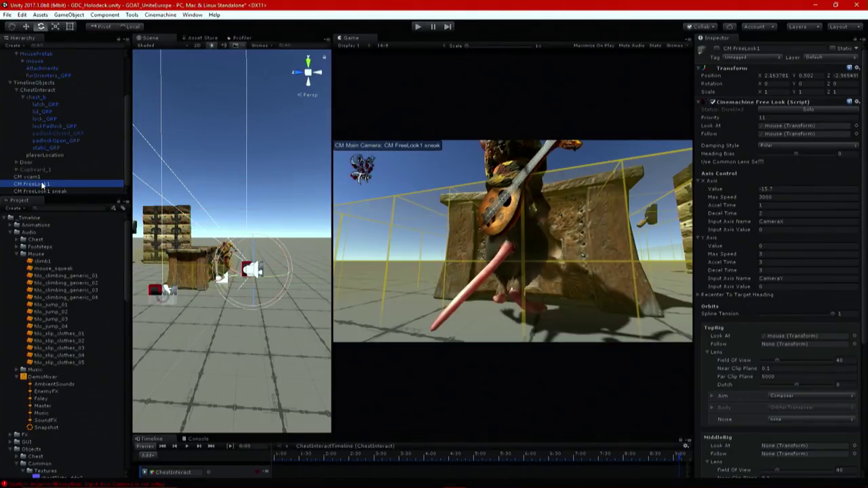
pyautogui.click(716, 49)
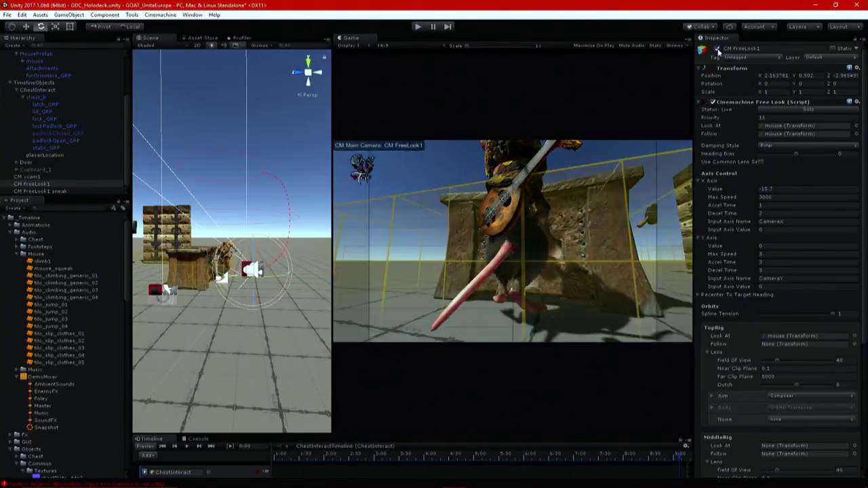
# - Create a Cinemachine State-Driven Camera and expand it in the scene hierarchy to show its child camera
pyautogui.click(163, 14)
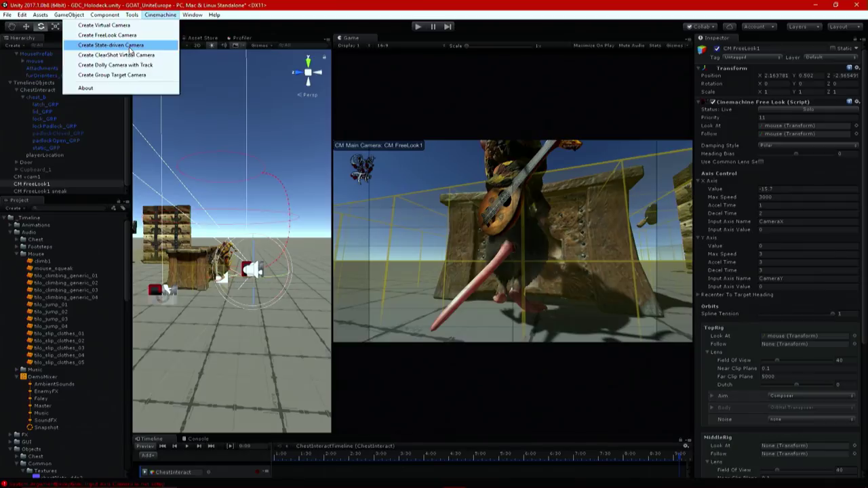
pyautogui.click(129, 46)
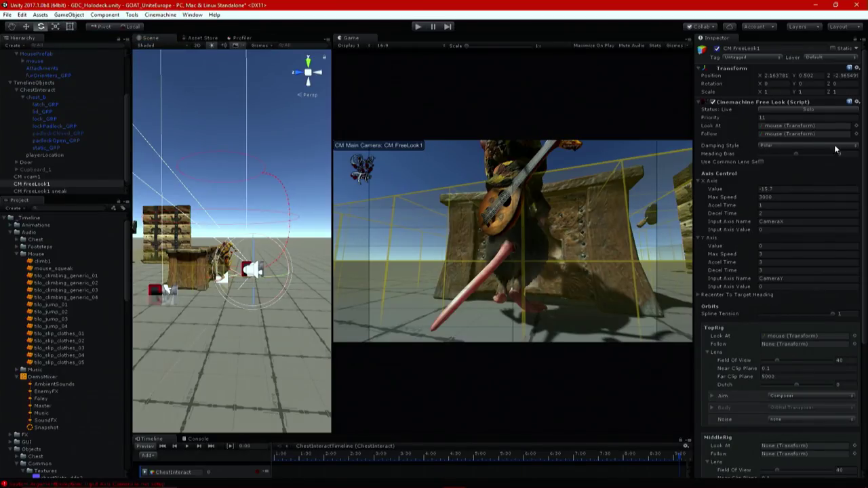
pyautogui.scroll(-5, 835, 148)
pyautogui.scroll(5, 746, 135)
pyautogui.click(39, 177)
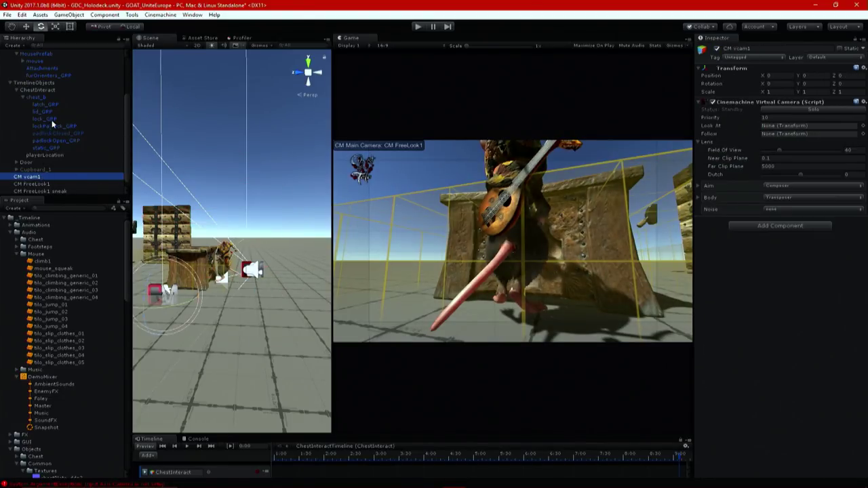
pyautogui.scroll(-1, 70, 173)
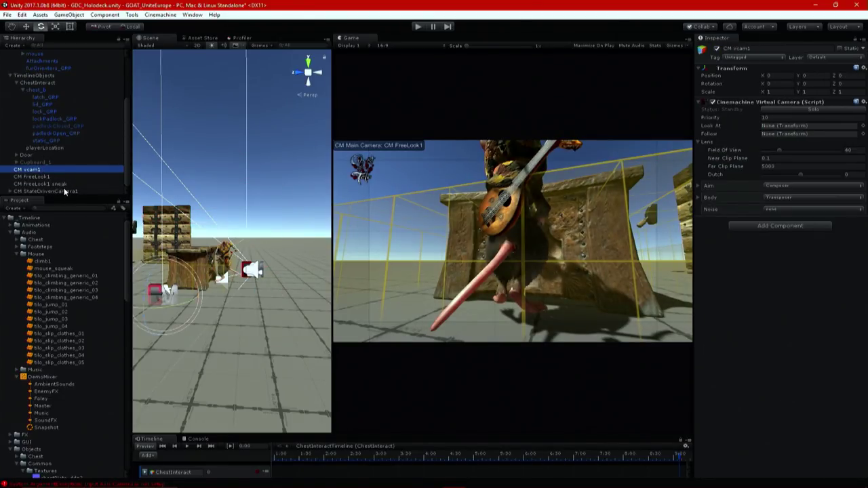
pyautogui.click(65, 192)
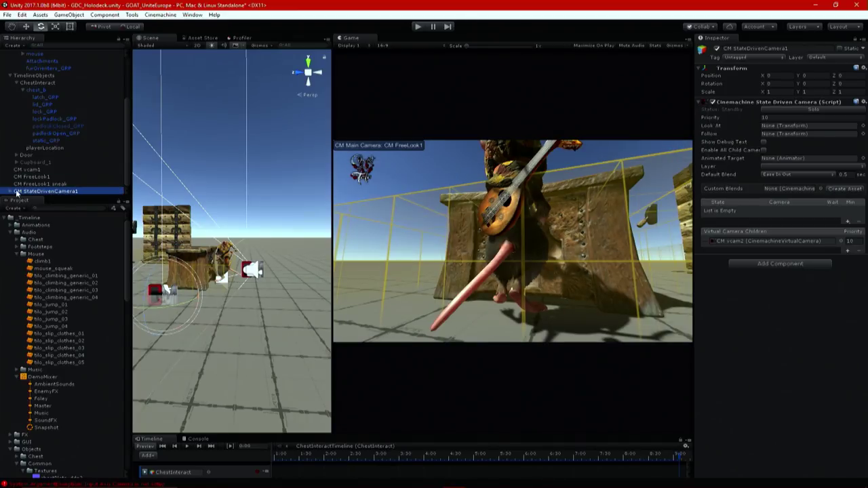
pyautogui.click(8, 192)
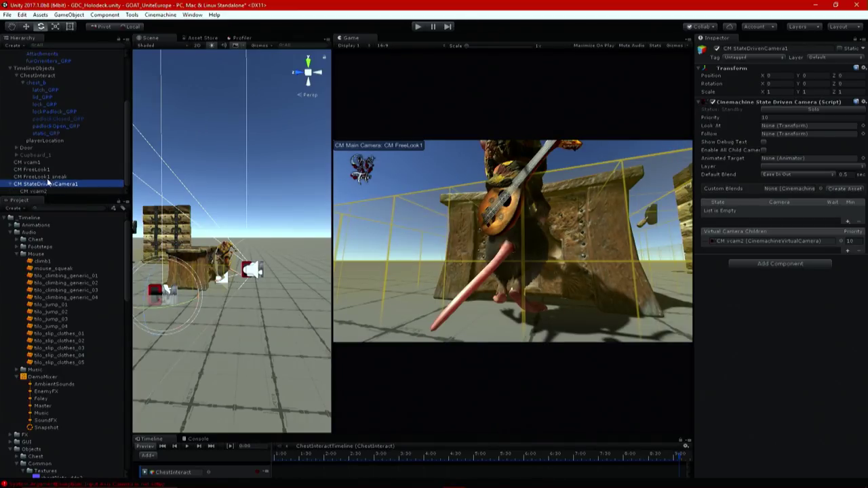
# - Parent CM FreeLook1 and CM FreeLook1 sneak under the state-driven camera and delete its default child, CM vcam2
pyautogui.click(41, 169)
pyautogui.keyDown('shift'); pyautogui.click(44, 175); pyautogui.keyUp('shift')
pyautogui.moveTo(45, 174); pyautogui.dragTo(48, 192)
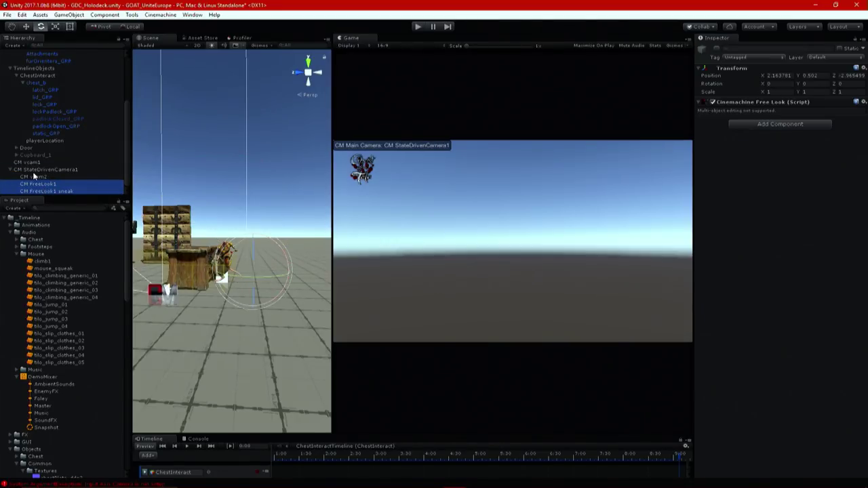
pyautogui.click(29, 177)
pyautogui.press('Delete')
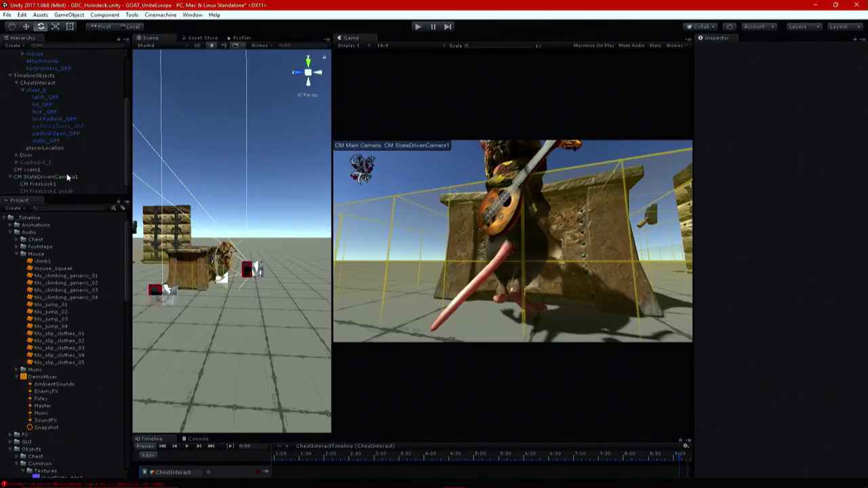
# - Inspect the two child FreeLook cameras and try to activate CM FreeLook1 sneak
pyautogui.click(52, 185)
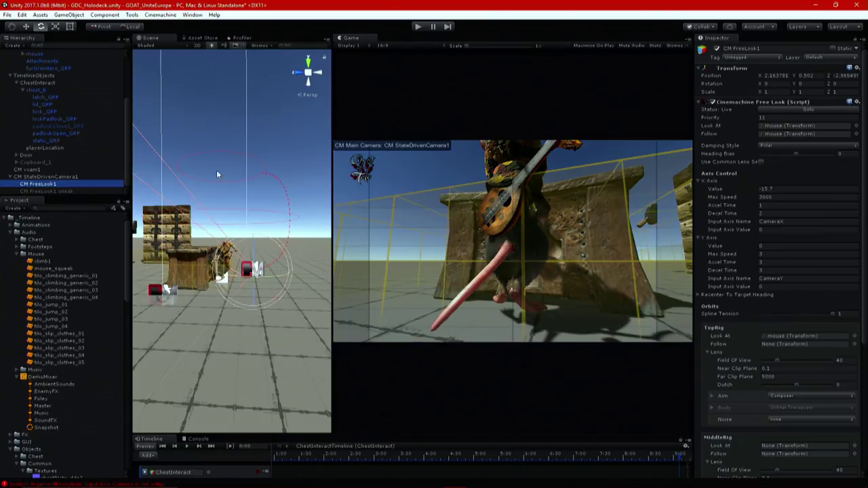
pyautogui.click(66, 192)
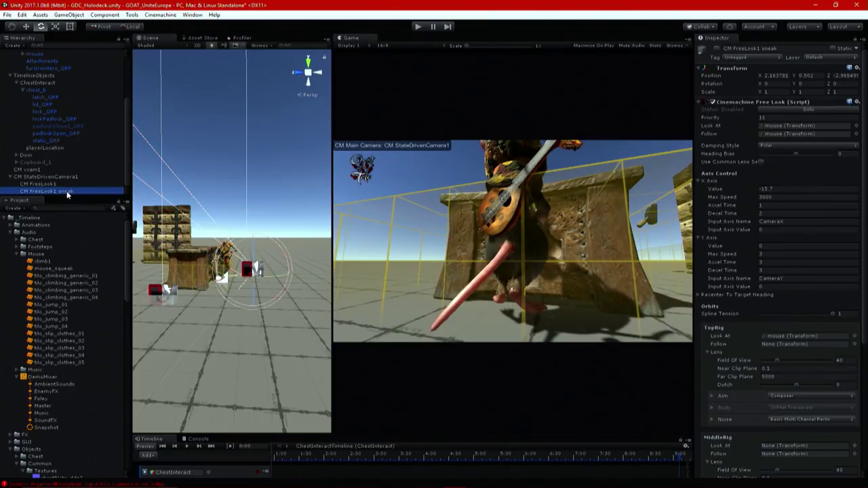
pyautogui.click(719, 53)
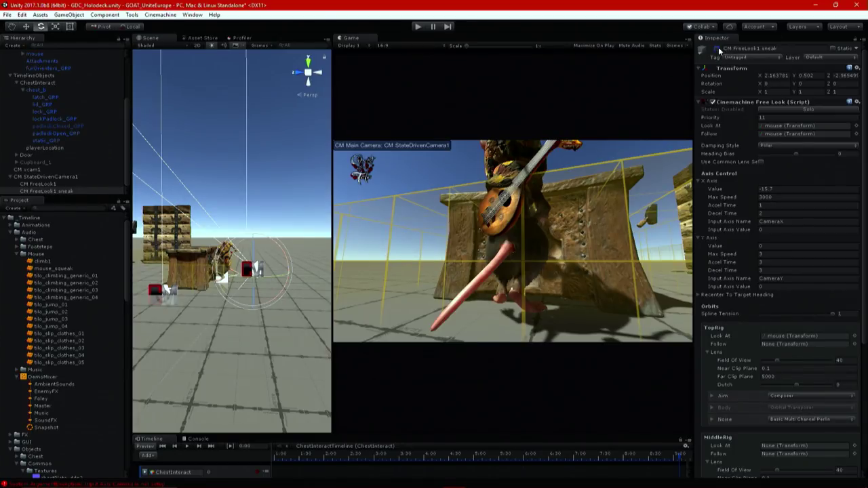
pyautogui.click(55, 184)
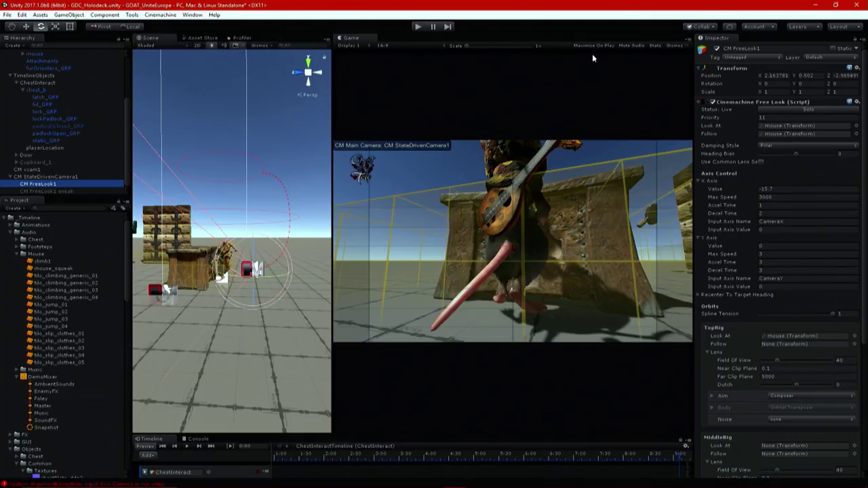
# - Add two state entries to the state-driven camera and assign CM FreeLook1 sneak as the first entry's camera
pyautogui.click(39, 176)
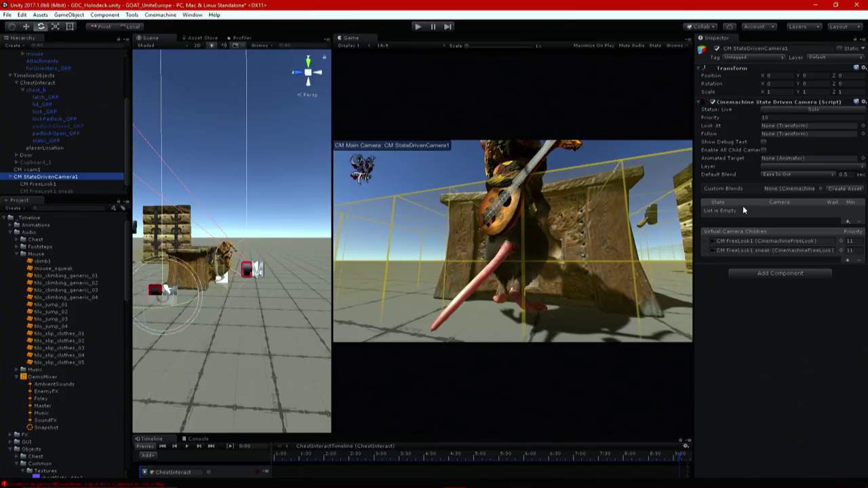
pyautogui.click(850, 226)
pyautogui.click(847, 222)
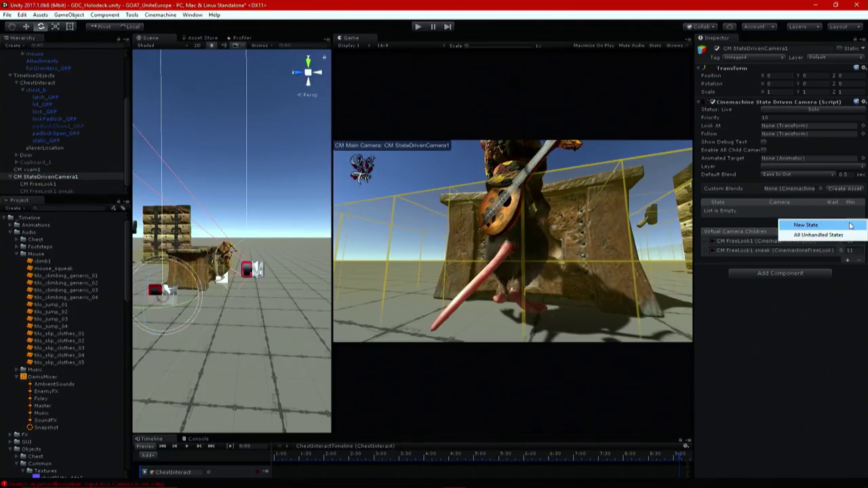
pyautogui.click(856, 226)
pyautogui.click(848, 221)
pyautogui.click(848, 227)
pyautogui.click(750, 213)
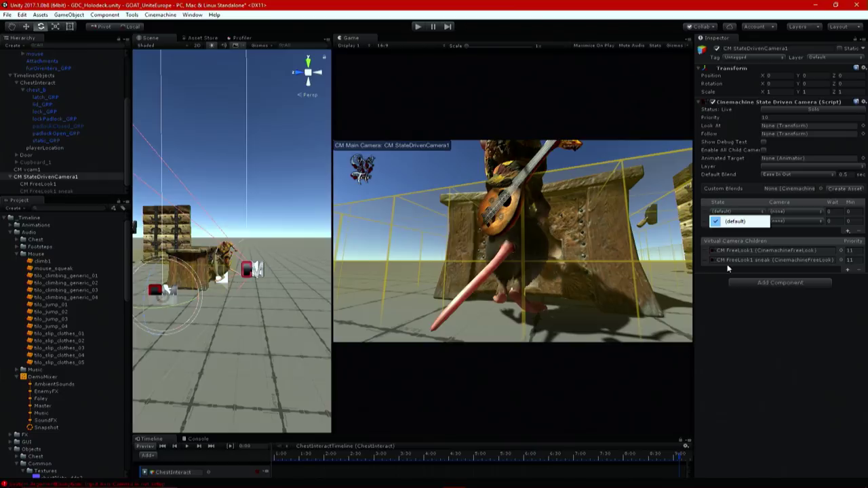
pyautogui.click(803, 404)
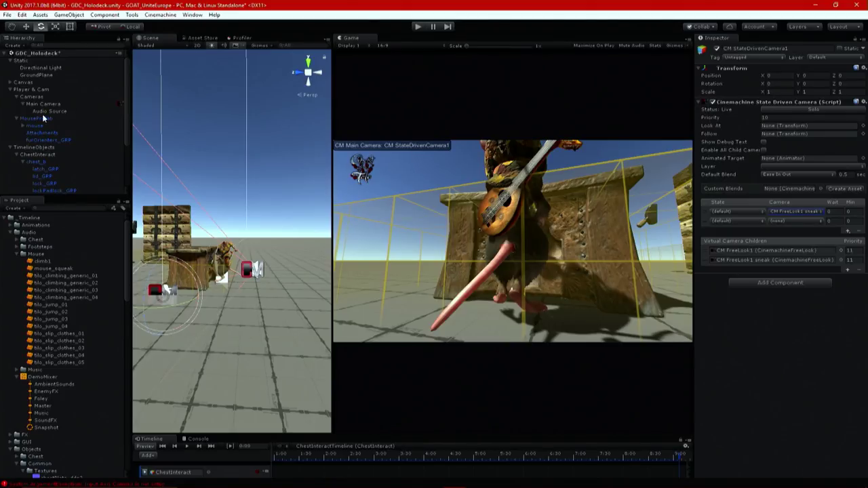
# - Set the state-driven camera's Animated Target to the mouse animator from the scene
pyautogui.click(862, 158)
pyautogui.scroll(-1, 449, 102)
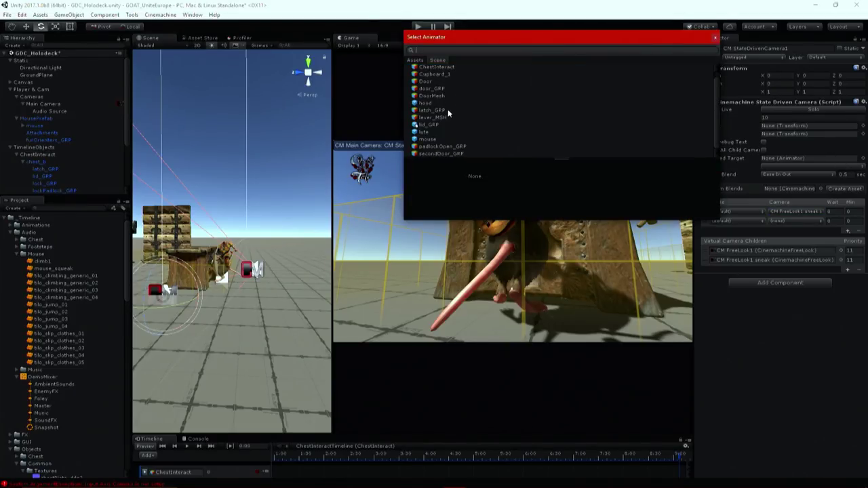
pyautogui.doubleClick(426, 142)
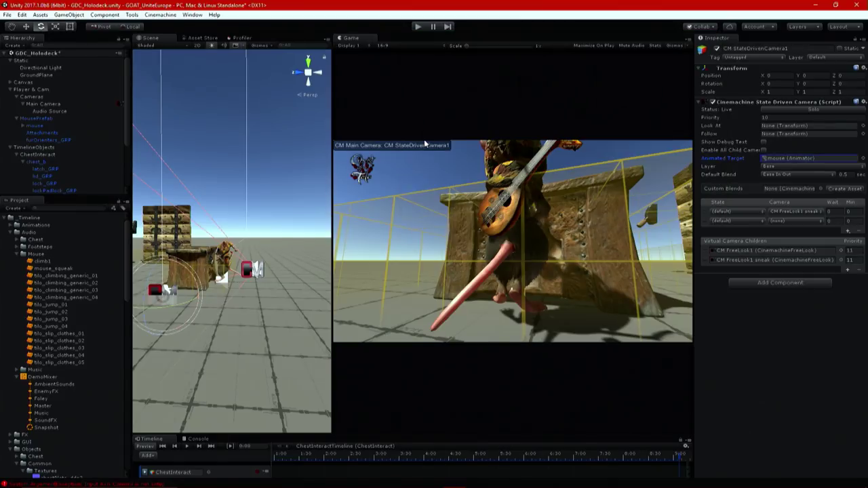
# - Set the first entry's state to Locomotion.Run Sneak with CM FreeLook1 sneak as its camera
pyautogui.click(750, 215)
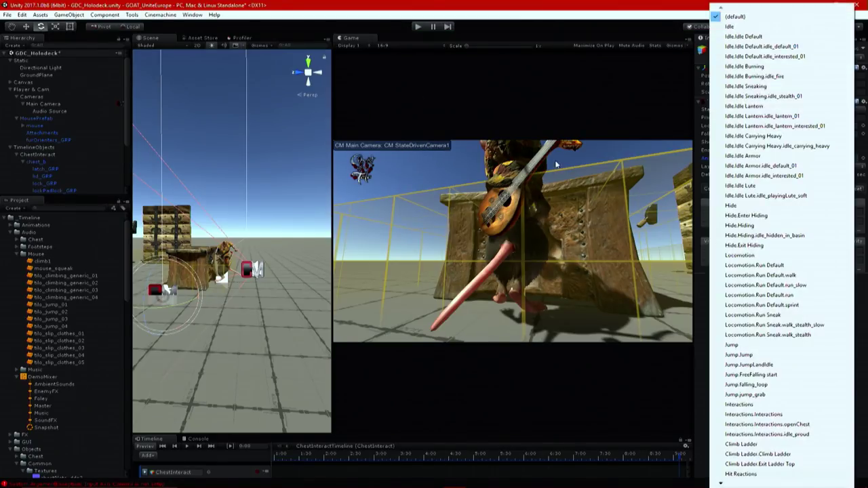
pyautogui.click(508, 3)
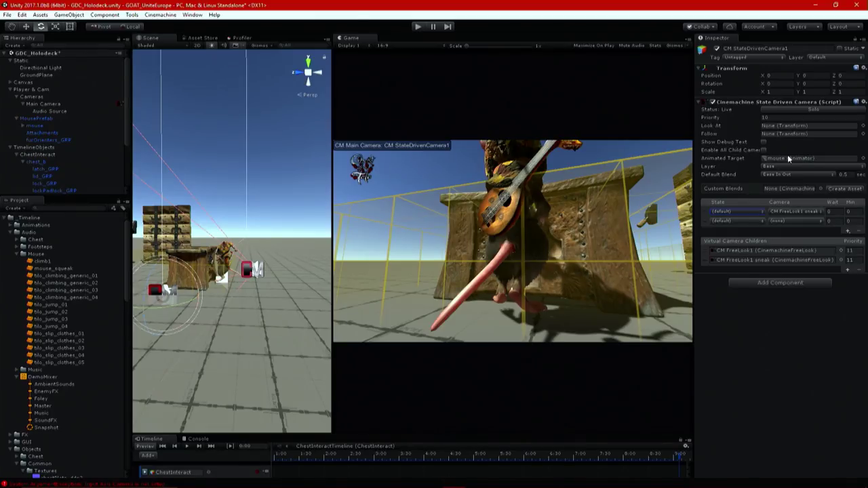
pyautogui.click(731, 216)
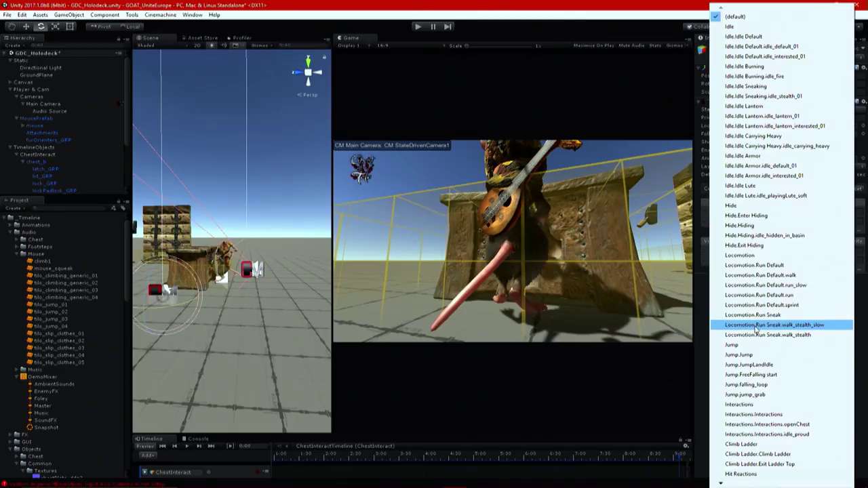
pyautogui.scroll(-4, 780, 484)
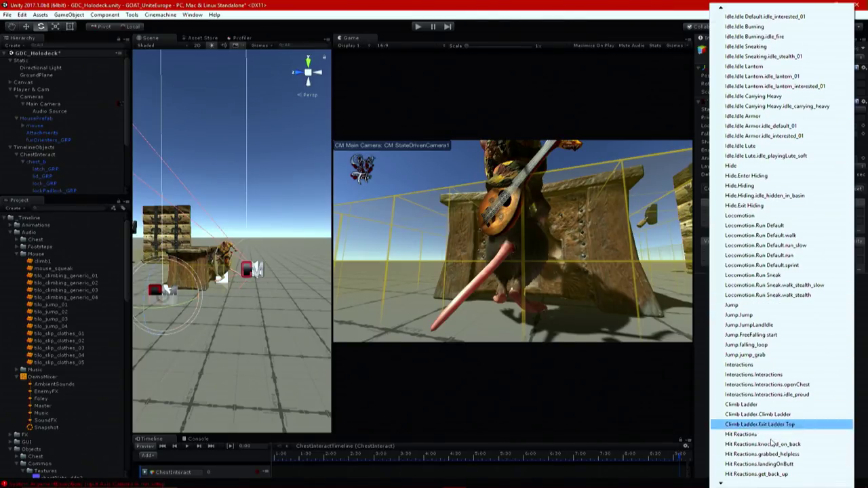
pyautogui.moveTo(744, 486)
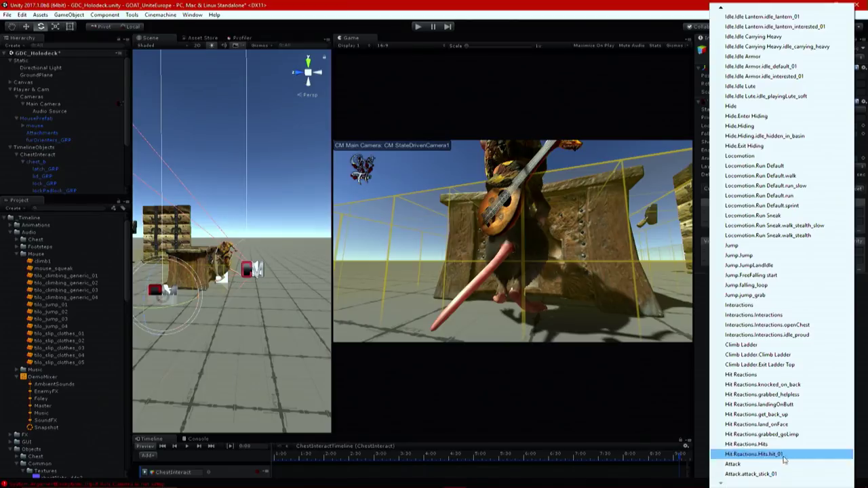
pyautogui.click(783, 216)
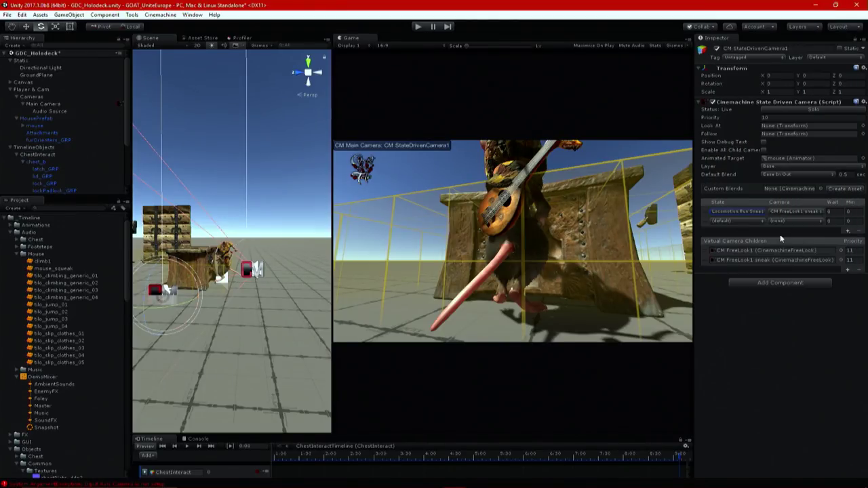
pyautogui.click(817, 212)
pyautogui.click(813, 242)
pyautogui.click(856, 212)
# - Set the second entry's state to Locomotion.Run Sneak with CM FreeLook1 as its camera
pyautogui.click(756, 222)
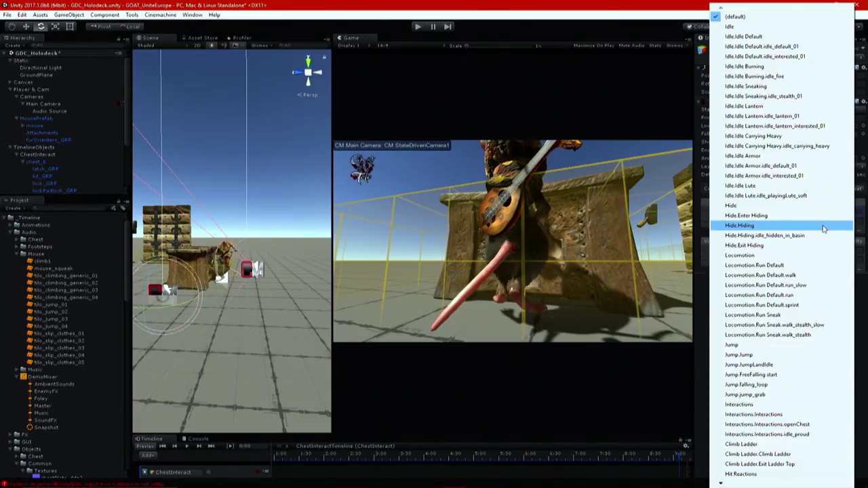
pyautogui.click(796, 316)
pyautogui.click(793, 224)
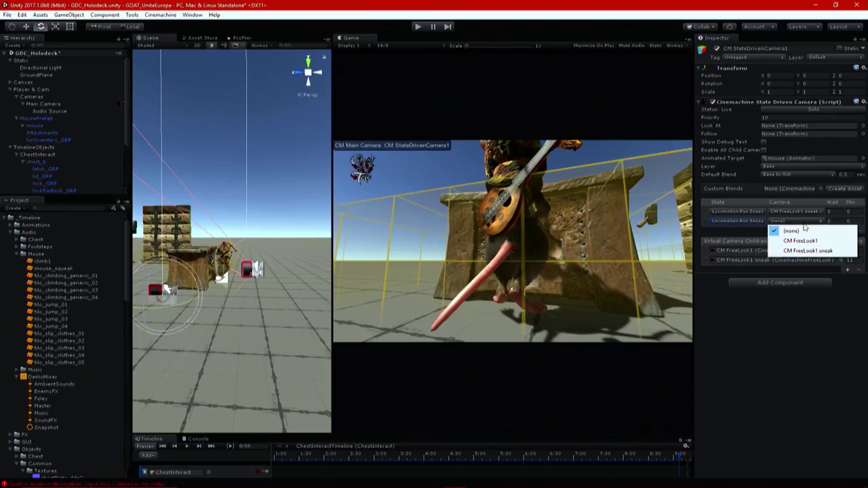
pyautogui.click(798, 330)
pyautogui.click(817, 221)
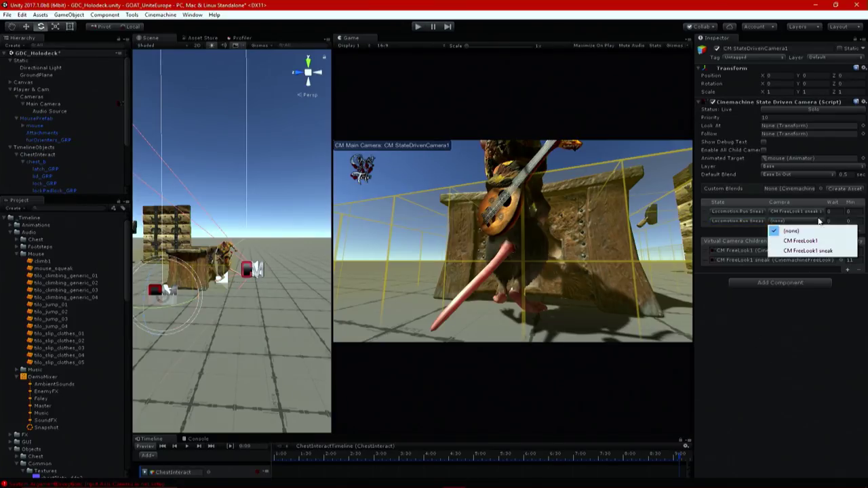
pyautogui.click(809, 241)
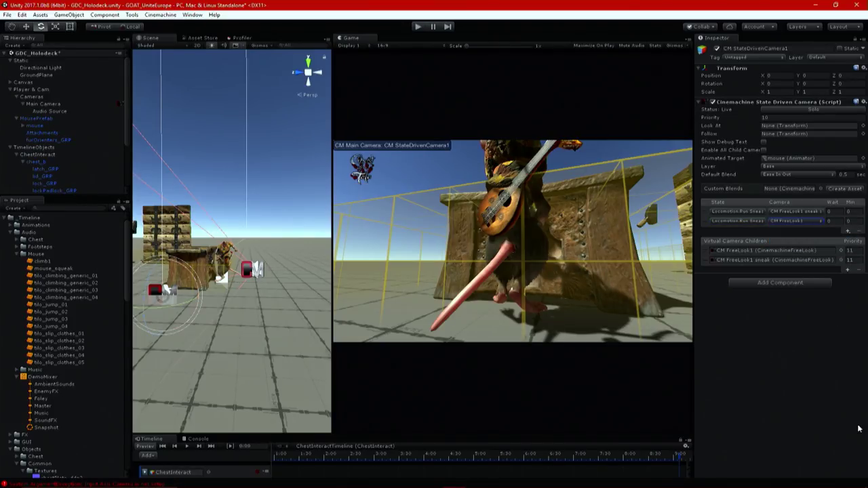
# - Create a custom blends asset for the state-driven camera, saved in Assets as CM StateDrivenCamera1 Blends.asset
pyautogui.click(836, 195)
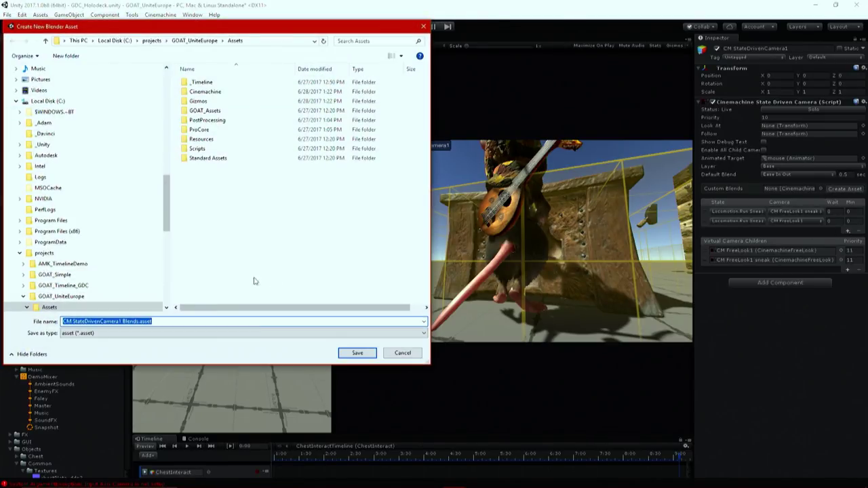
pyautogui.click(403, 353)
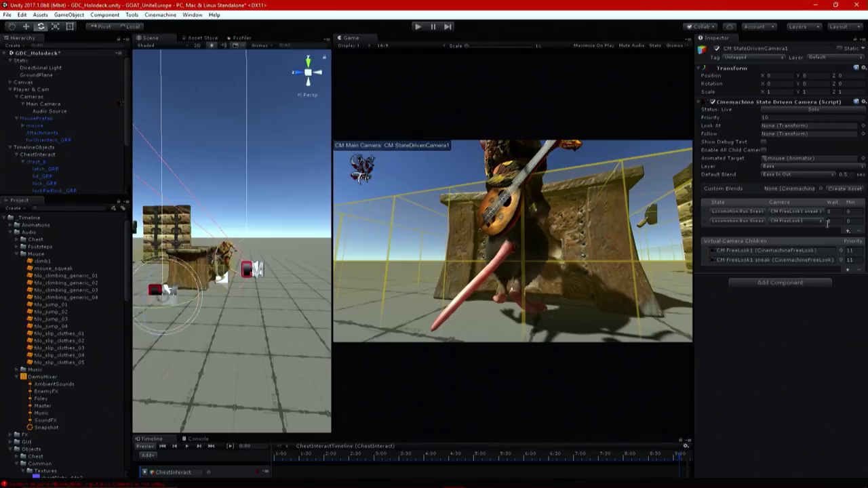
pyautogui.click(836, 189)
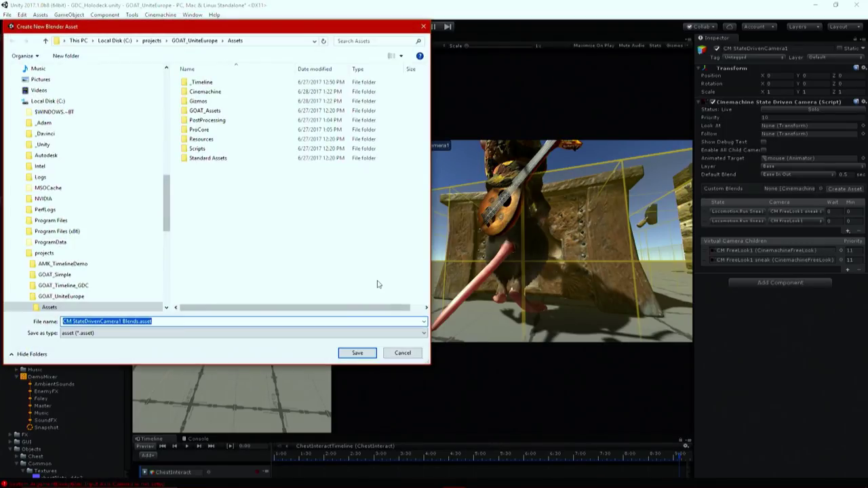
pyautogui.click(356, 352)
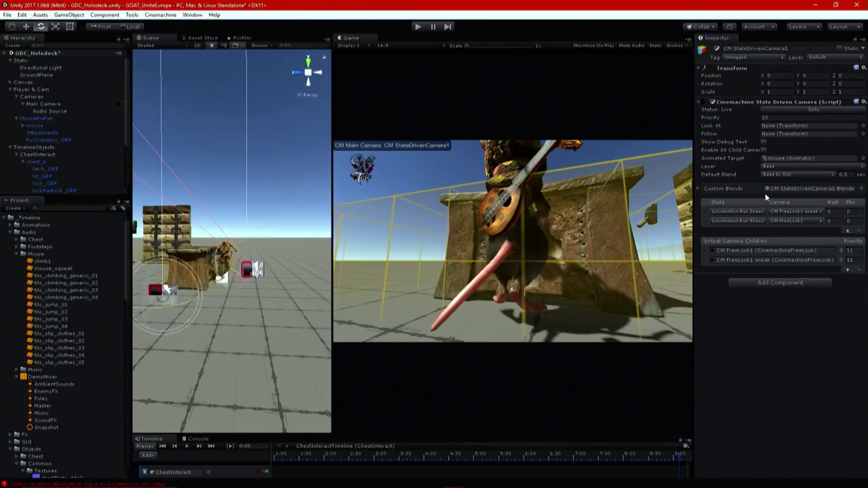
# - Add a custom blend from CM FreeLook1 to CM FreeLook1 sneak
pyautogui.click(699, 188)
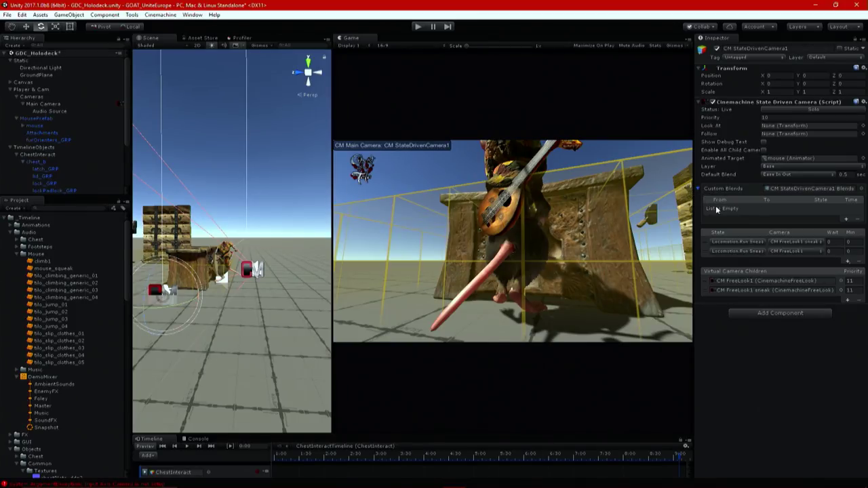
pyautogui.click(848, 219)
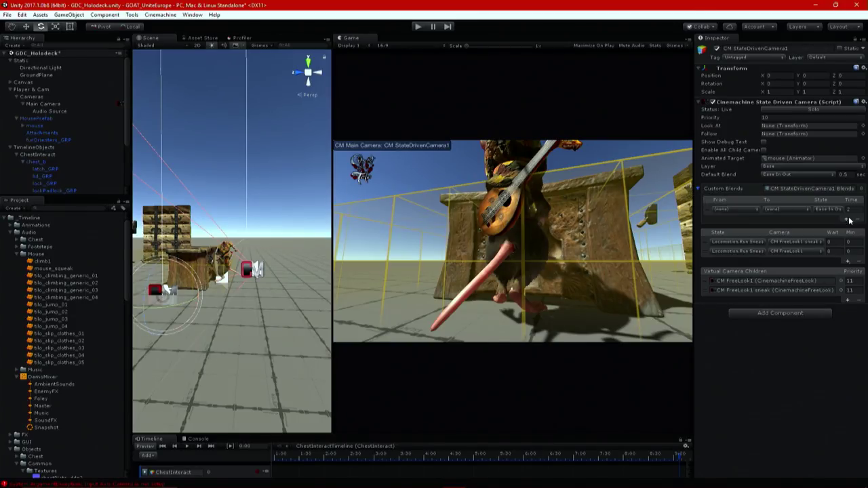
pyautogui.click(735, 209)
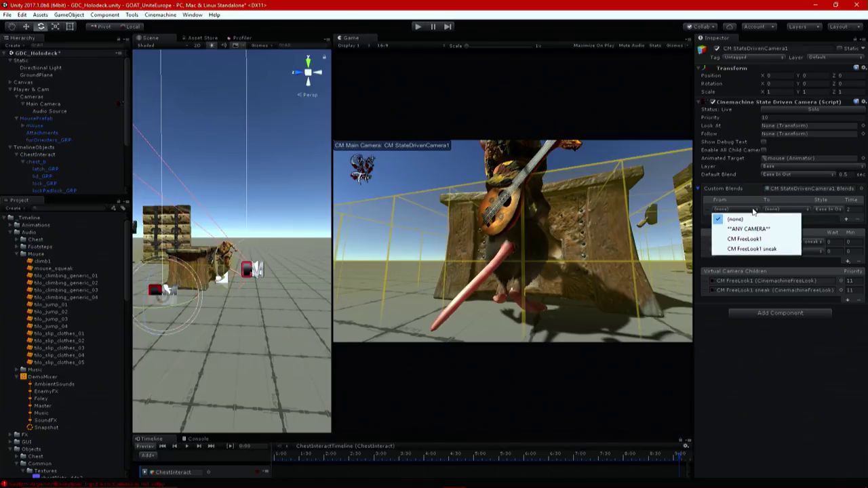
pyautogui.click(773, 241)
pyautogui.click(788, 209)
pyautogui.click(810, 248)
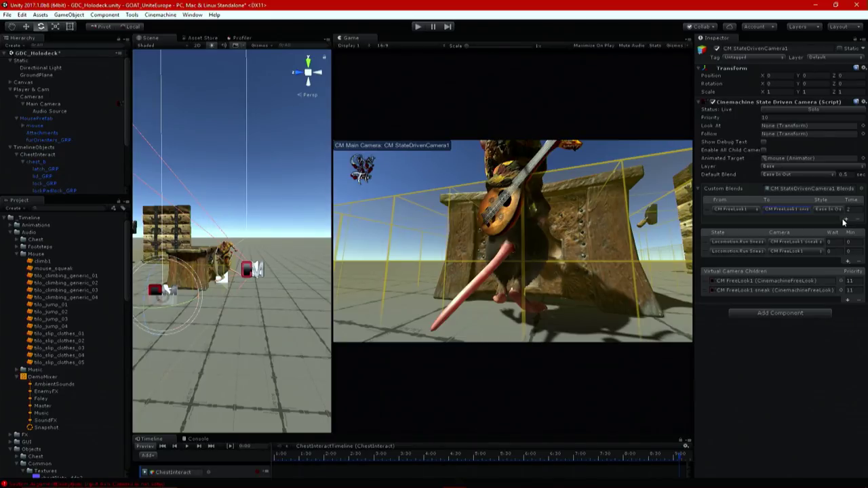
# - Add a second custom blend going from CM FreeLook1 sneak back to CM FreeLook1
pyautogui.click(847, 219)
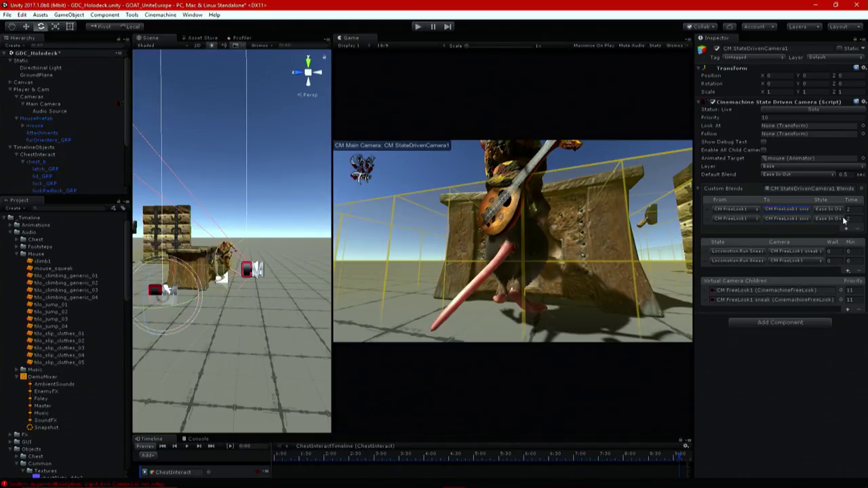
pyautogui.click(740, 223)
pyautogui.click(751, 258)
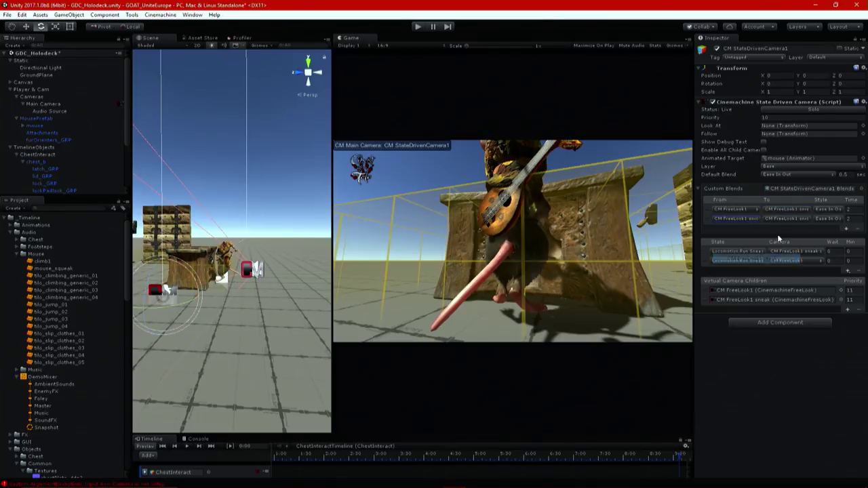
pyautogui.click(795, 222)
pyautogui.click(809, 248)
# - Set the time of the blend from CM FreeLook1 to CM FreeLook1 sneak to 1
pyautogui.click(856, 219)
pyautogui.click(849, 209)
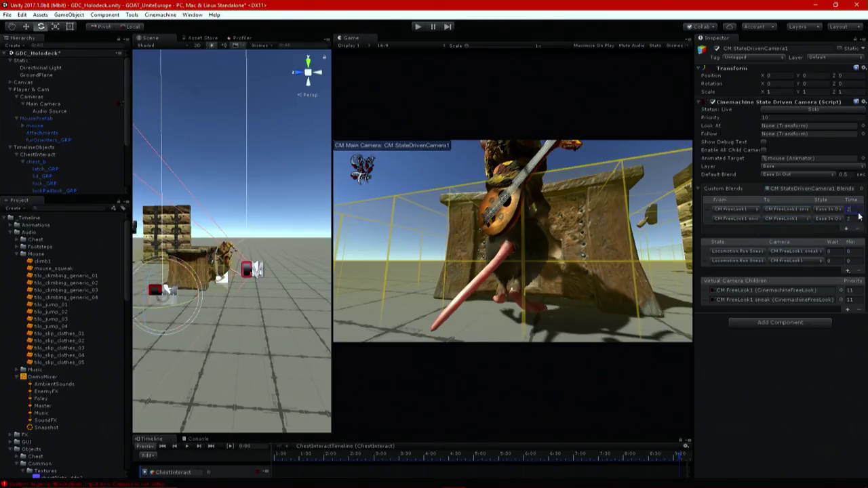
pyautogui.write('1')
pyautogui.press('Return')
# - Toggle Enable All Child Cameras on the state-driven camera and play the scene
pyautogui.moveTo(769, 470)
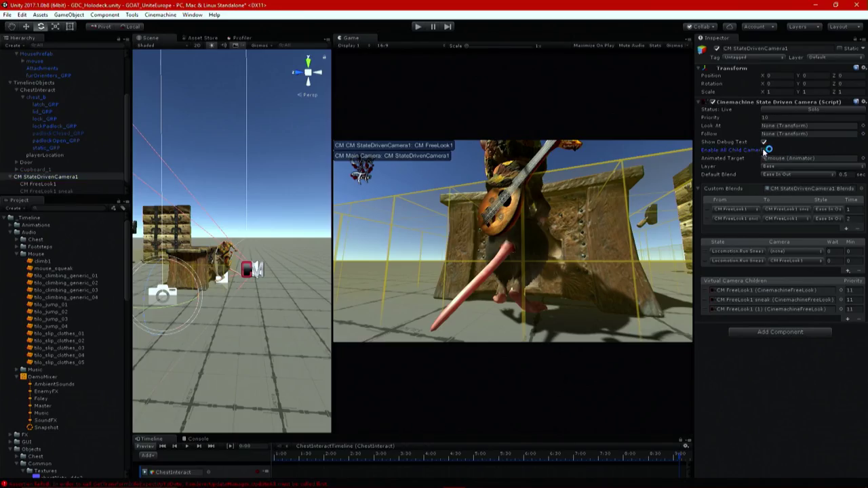
pyautogui.click(764, 150)
pyautogui.click(417, 27)
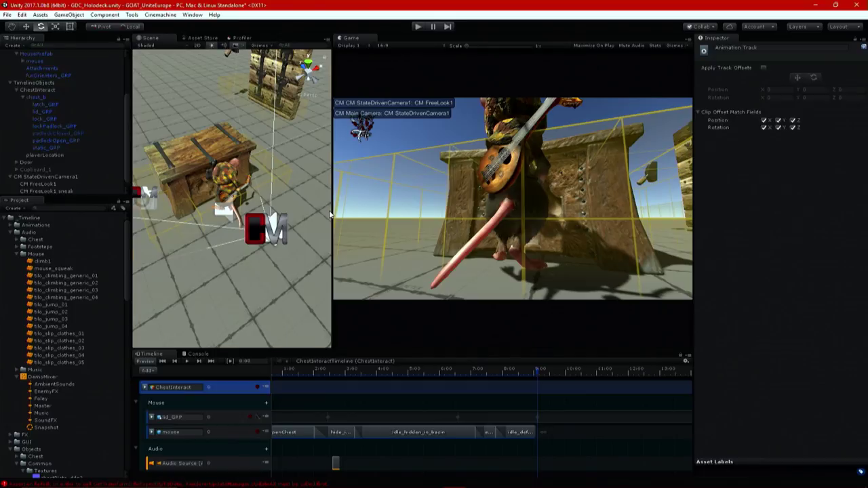
# - Create a new Cinemachine virtual camera in the scene
pyautogui.click(160, 15)
pyautogui.click(136, 20)
pyautogui.scroll(-3, 60, 192)
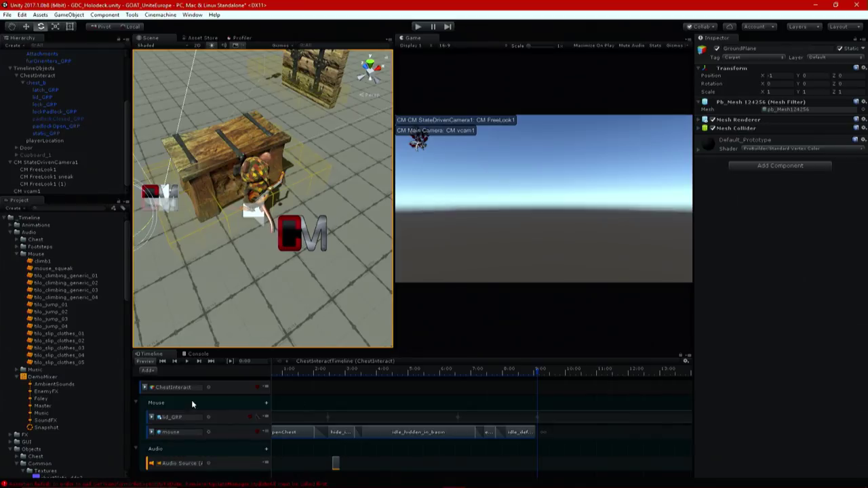
# - Enlarge the Timeline area and add a Cinemachine track bound to Main Camera to ChestInteractTimeline
pyautogui.moveTo(244, 350); pyautogui.dragTo(244, 236)
pyautogui.scroll(5, 42, 103)
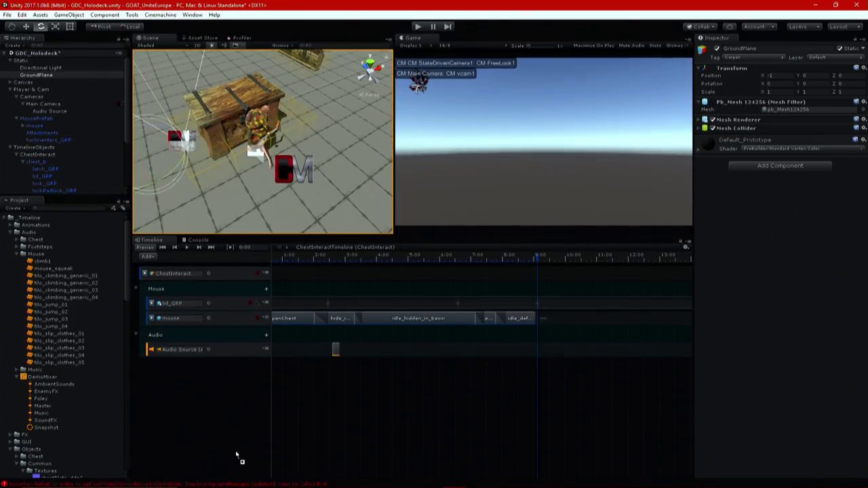
pyautogui.rightClick(198, 389)
pyautogui.click(235, 393)
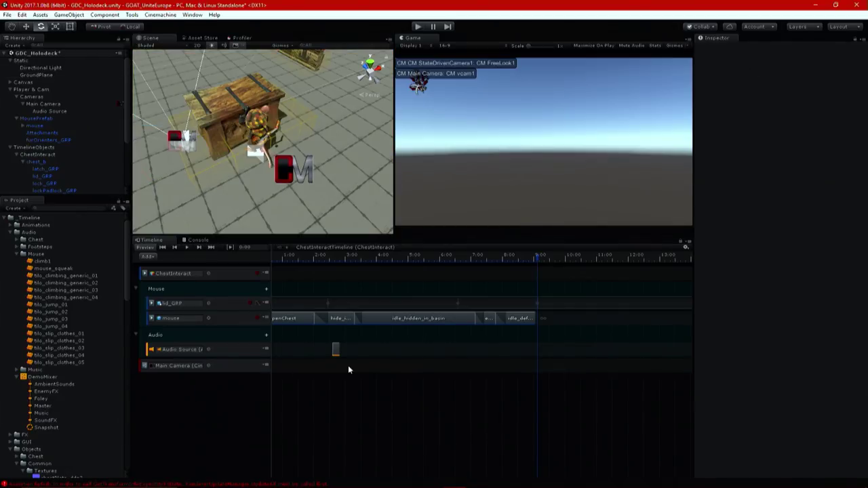
# - Add a Cinemachine Shot clip to the Main Camera track and create a new virtual camera for it
pyautogui.scroll(-5, 48, 184)
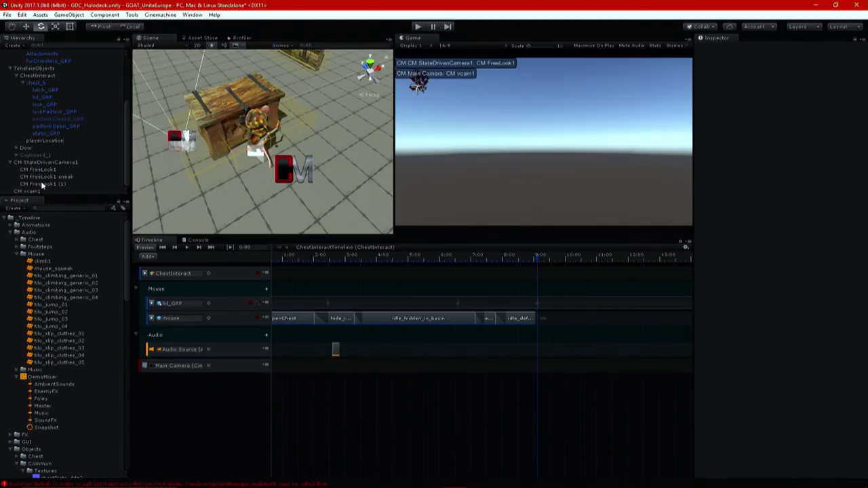
pyautogui.rightClick(314, 371)
pyautogui.click(350, 456)
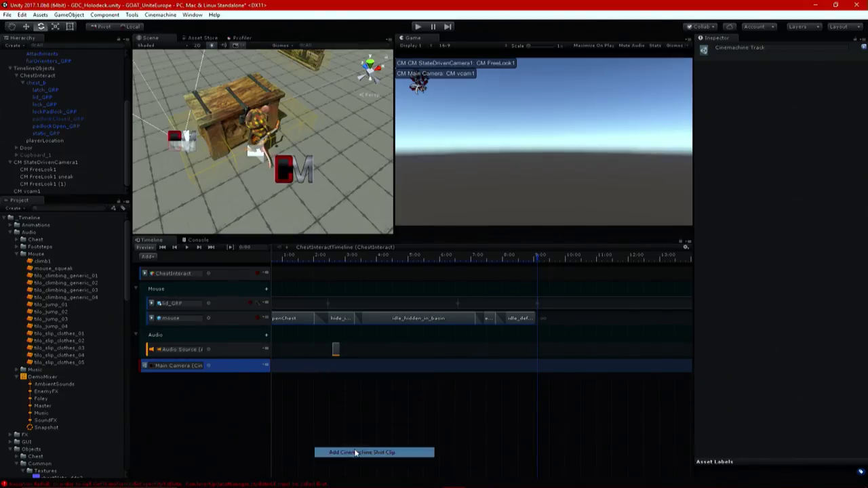
pyautogui.click(706, 171)
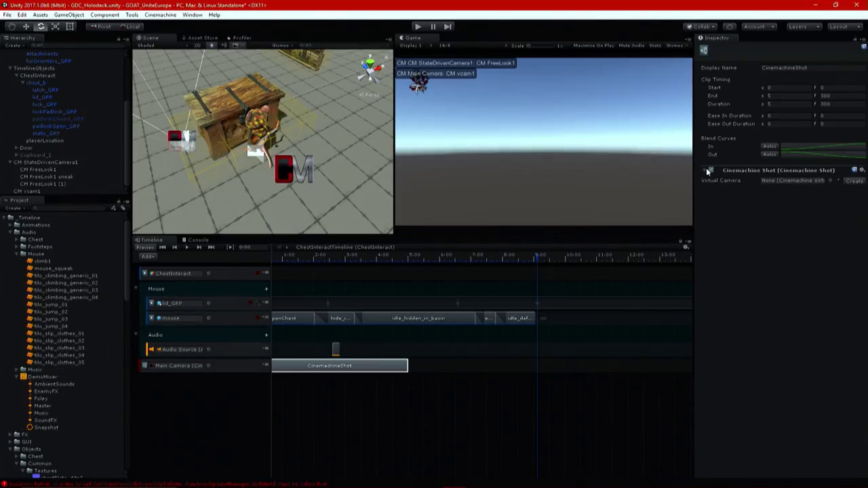
pyautogui.click(861, 181)
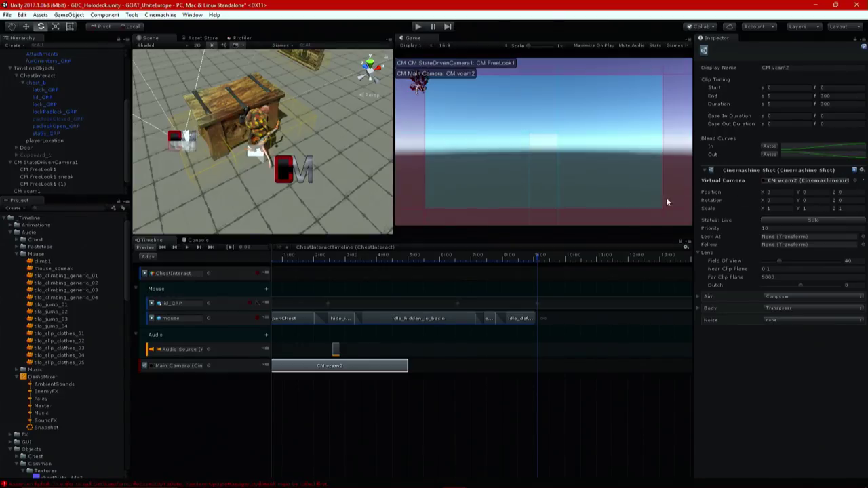
# - Set the Look At target of the shot's virtual camera to the Bip01__Look bone under the mouse's head
pyautogui.scroll(4, 103, 76)
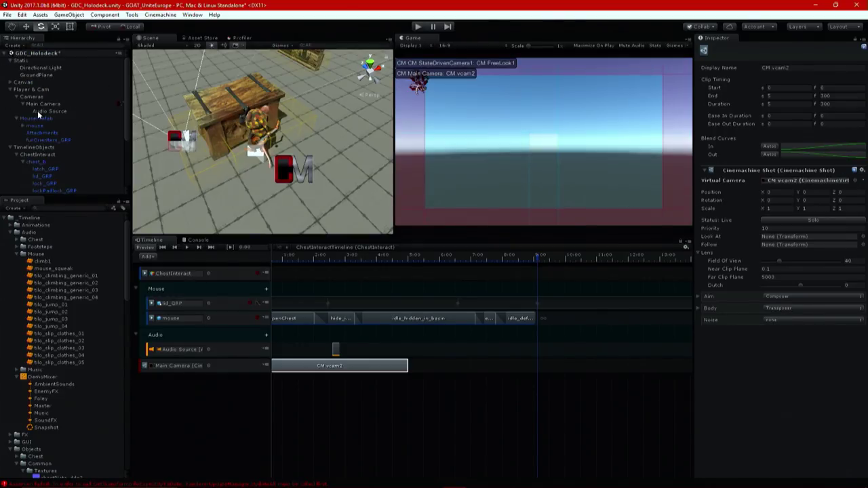
pyautogui.click(27, 126)
pyautogui.click(23, 126)
pyautogui.click(28, 134)
pyautogui.click(32, 140)
pyautogui.click(36, 140)
pyautogui.click(42, 162)
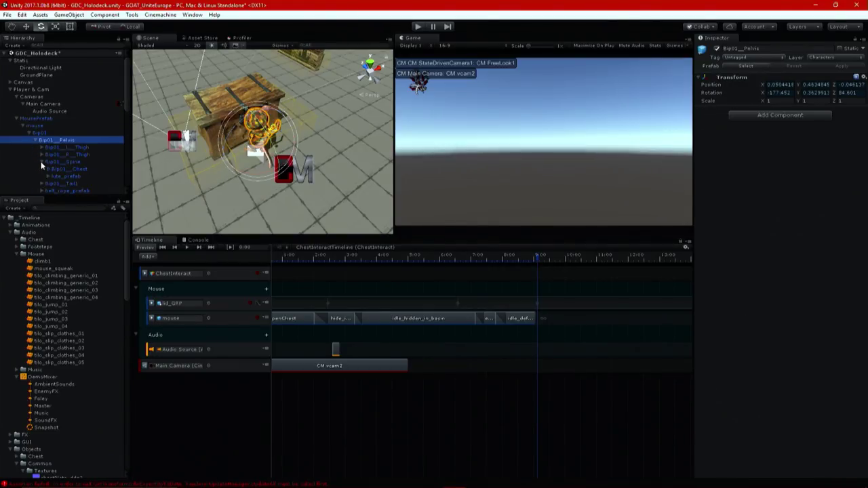
pyautogui.click(65, 169)
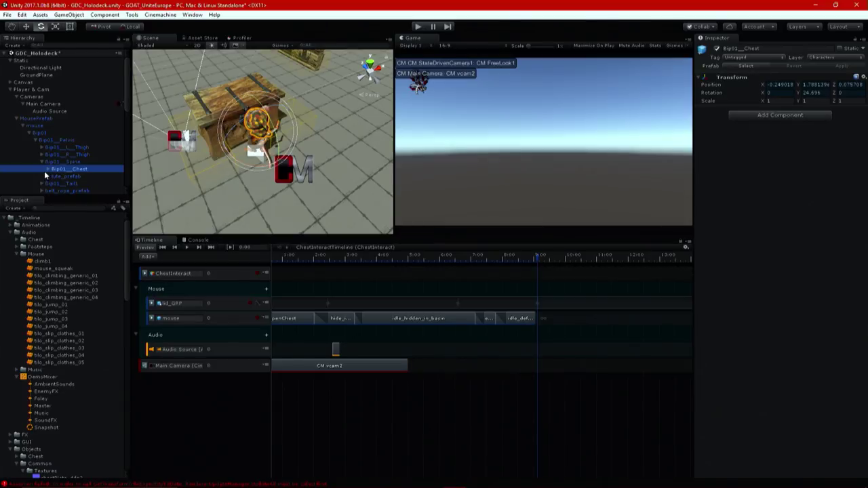
pyautogui.click(47, 168)
pyautogui.scroll(-5, 75, 122)
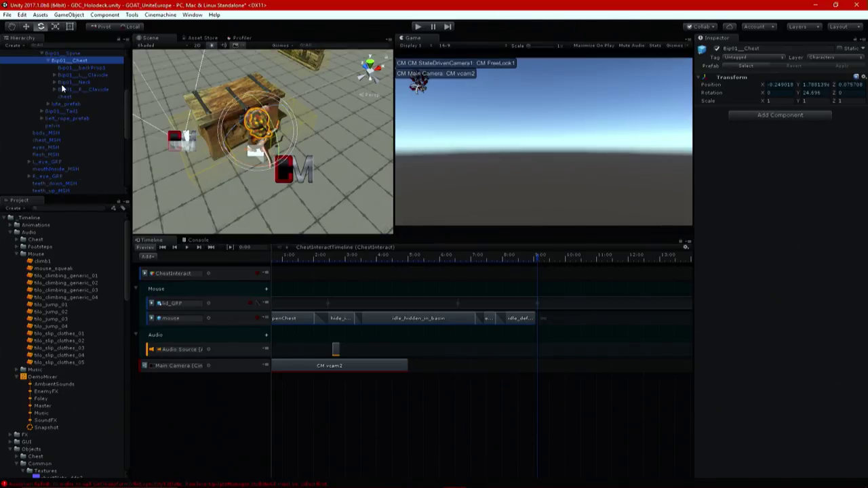
pyautogui.click(54, 82)
pyautogui.click(61, 90)
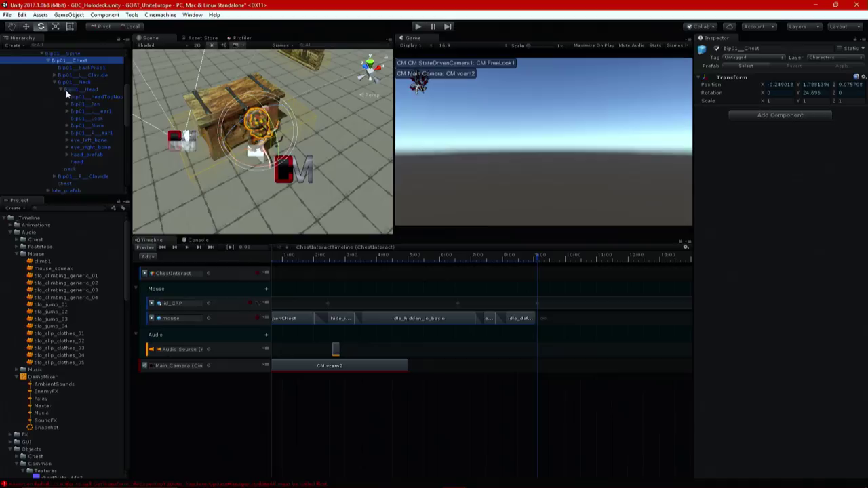
pyautogui.click(356, 363)
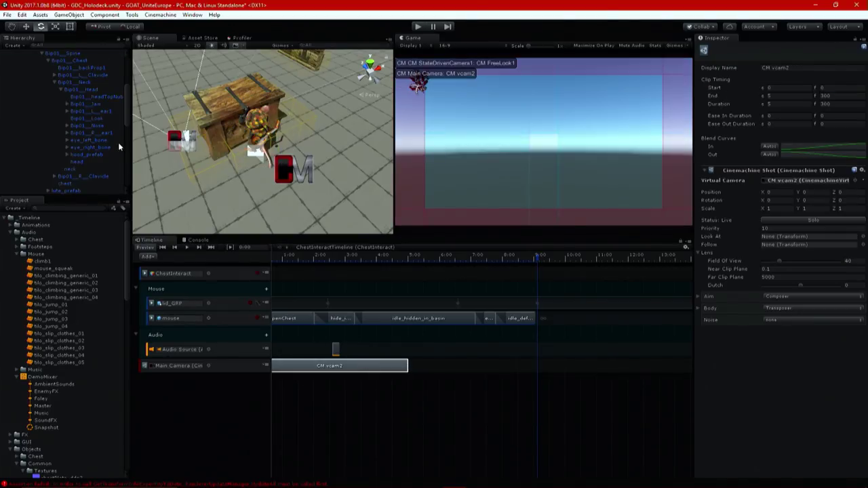
pyautogui.moveTo(97, 119); pyautogui.dragTo(789, 241)
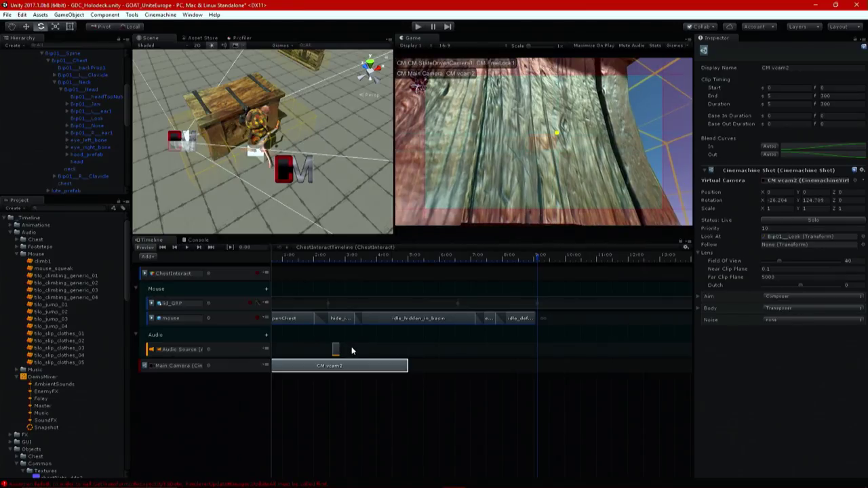
# - Move the CM vcam2 clip to start at about 3.12 seconds and scrub the timeline to 4:17
pyautogui.moveTo(359, 367); pyautogui.dragTo(458, 367)
pyautogui.moveTo(291, 260); pyautogui.dragTo(384, 259)
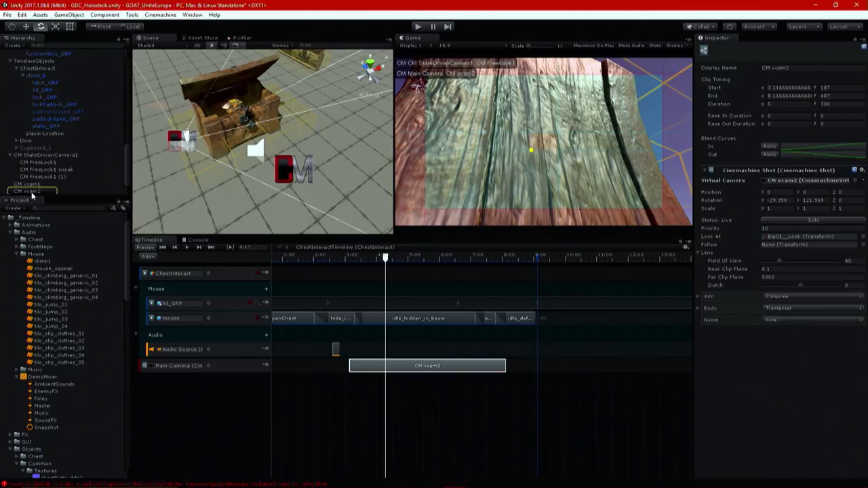
# - Move CM vcam2 to about X 0.07, Y 1.94, Z -2.86 so it looks down into the open chest
pyautogui.click(30, 192)
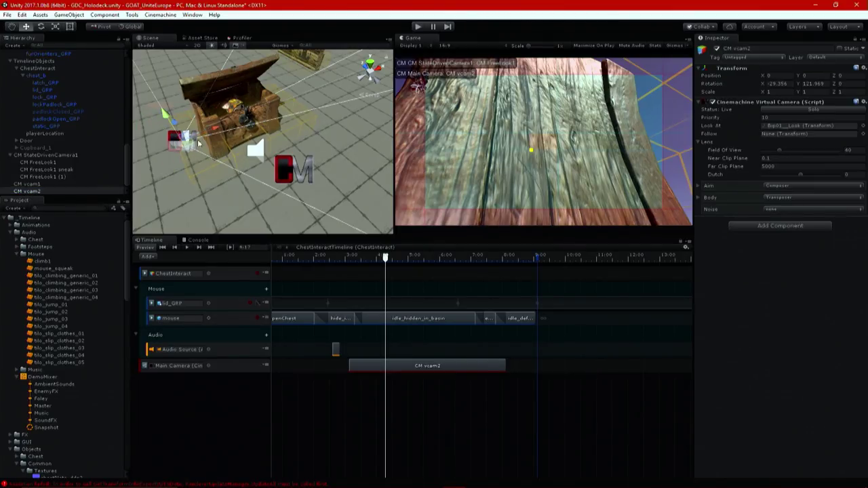
pyautogui.moveTo(196, 144); pyautogui.dragTo(221, 213)
pyautogui.press('f')
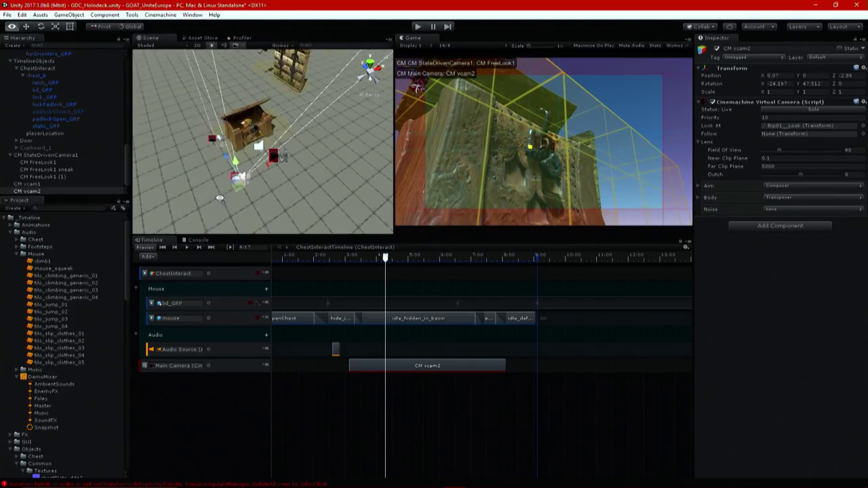
pyautogui.moveTo(273, 154)
pyautogui.mouseDown()
pyautogui.moveTo(271, 89)
pyautogui.moveTo(273, 140)
pyautogui.mouseUp()
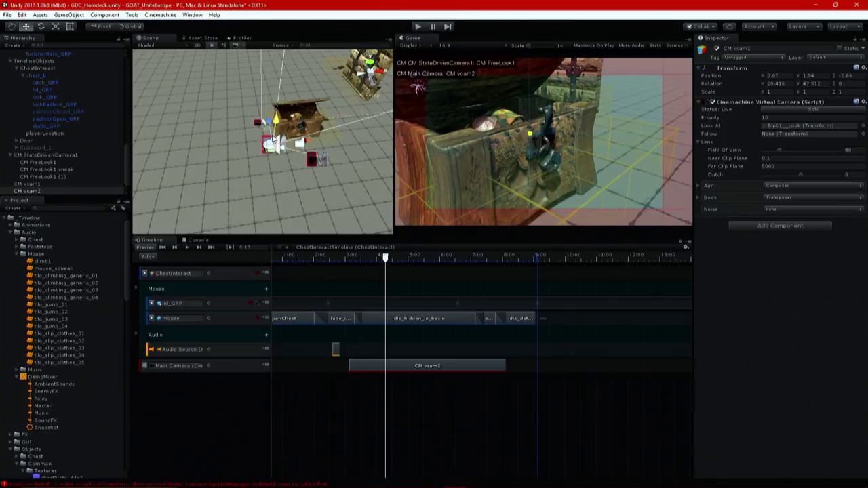
# - Narrow the lens of the CM vcam2 shot to a field of view of 12
pyautogui.click(267, 164)
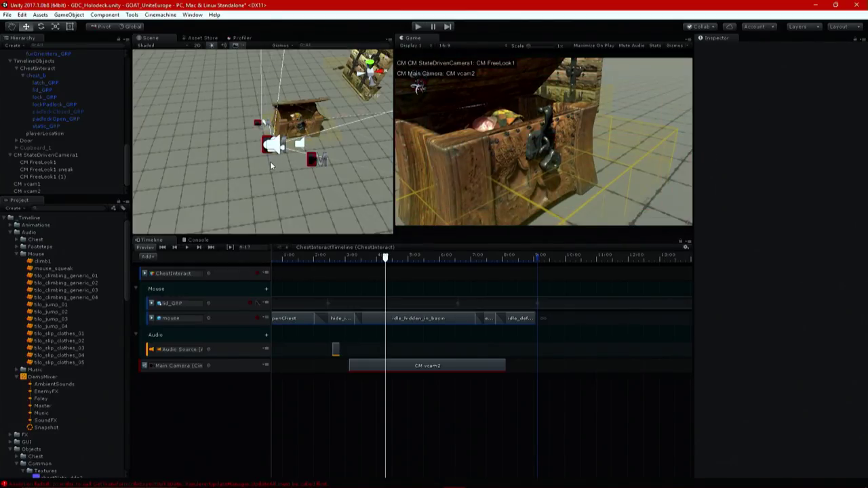
pyautogui.moveTo(386, 259); pyautogui.dragTo(375, 258)
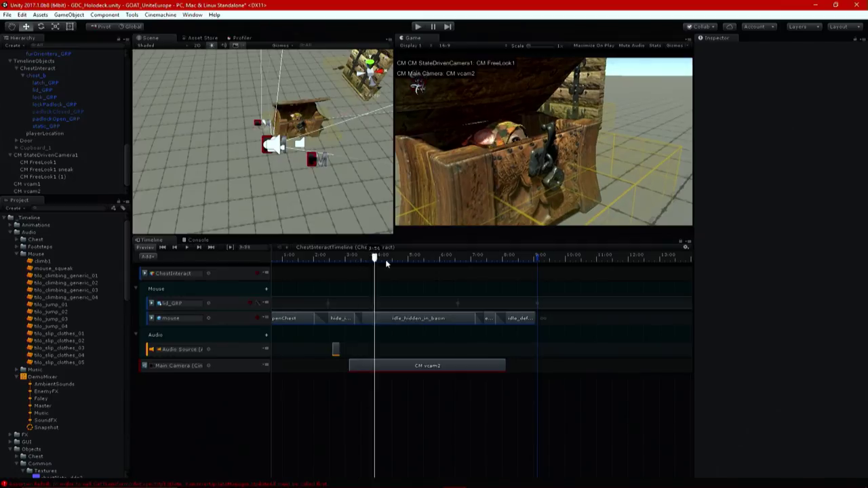
pyautogui.click(420, 364)
pyautogui.moveTo(778, 260); pyautogui.dragTo(767, 260)
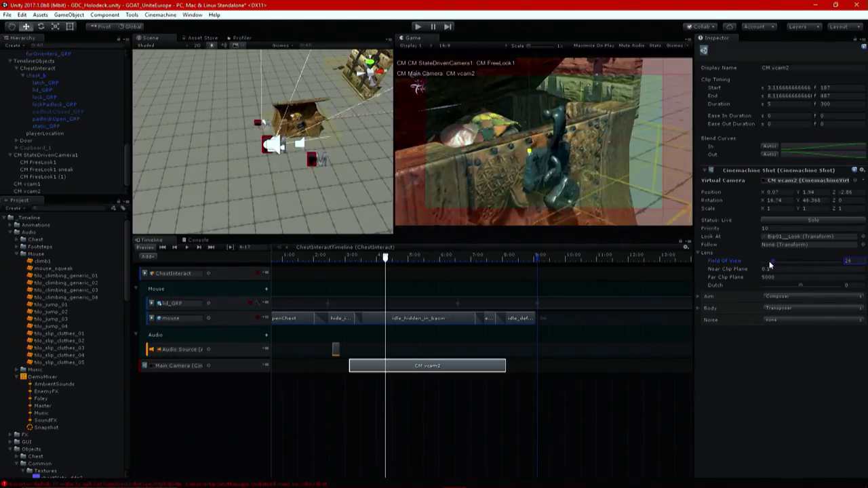
# - Enlarge the Game view and shift CM vcam2's composer target to about Screen X 0.63, Screen Y 0.74
pyautogui.moveTo(465, 233); pyautogui.dragTo(461, 398)
pyautogui.moveTo(394, 326); pyautogui.dragTo(283, 326)
pyautogui.moveTo(525, 200); pyautogui.dragTo(548, 277)
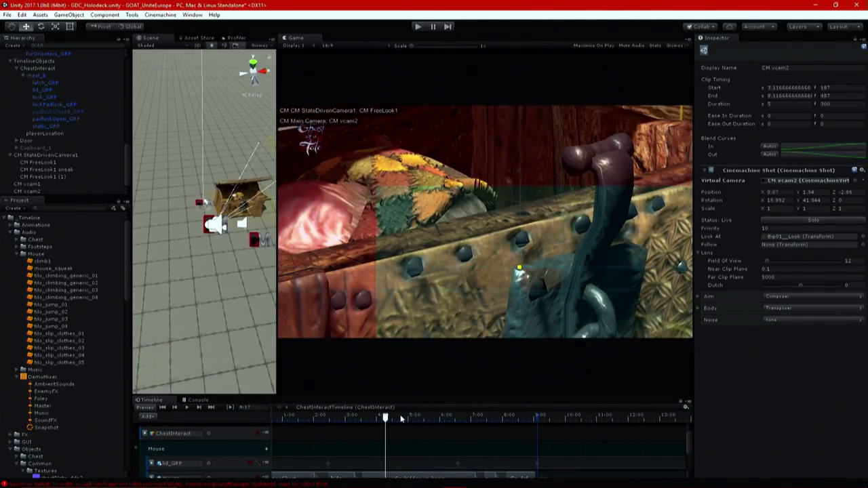
# - Make more room for the Timeline and move the CM vcam2 clip to start at about 3.75 seconds
pyautogui.moveTo(421, 394); pyautogui.dragTo(366, 349)
pyautogui.moveTo(396, 456); pyautogui.dragTo(416, 455)
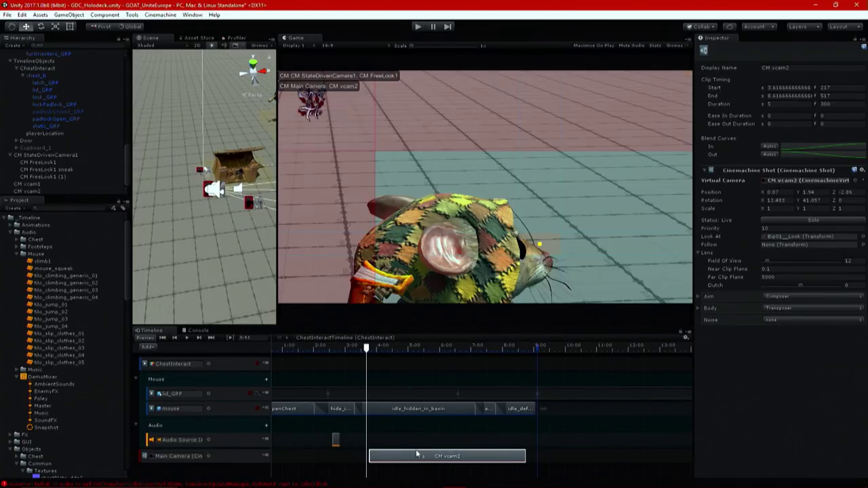
# - Add a Cinemachine Shot clip after CM vcam2 on the Main Camera track and assign CM FreeLook1 to it
pyautogui.click(607, 464)
pyautogui.rightClick(613, 460)
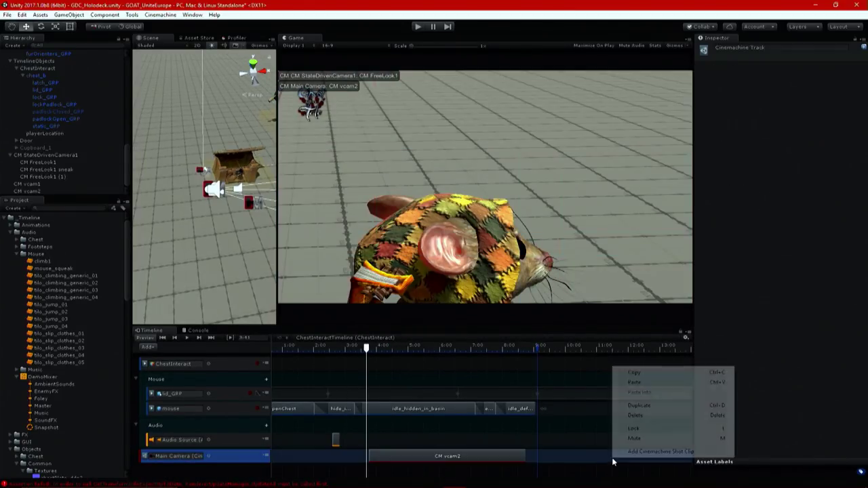
pyautogui.click(653, 452)
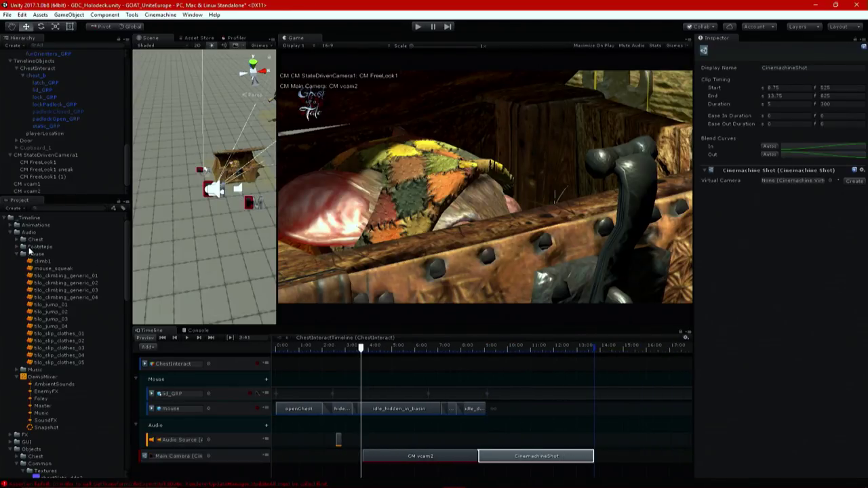
pyautogui.moveTo(38, 162); pyautogui.dragTo(723, 244)
pyautogui.moveTo(782, 182); pyautogui.dragTo(781, 181)
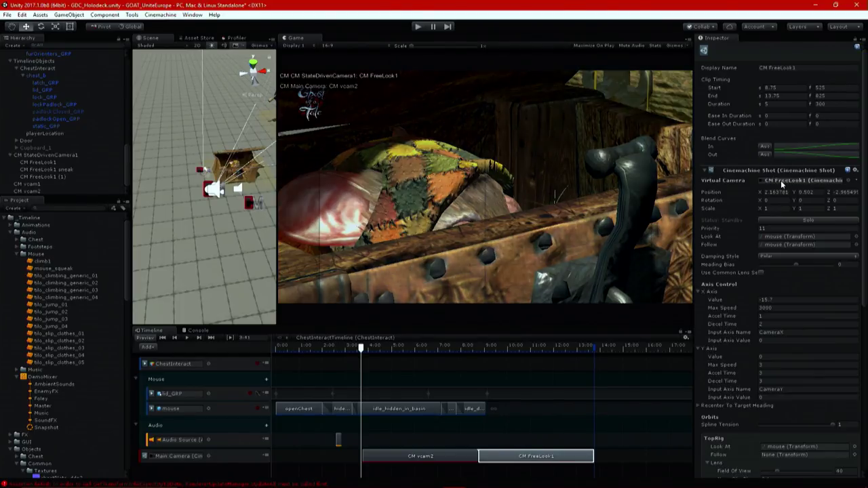
# - Add another CM FreeLook1 shot clip and place it at 0 seconds, overlapping CM vcam2 by 1.25 seconds
pyautogui.rightClick(645, 457)
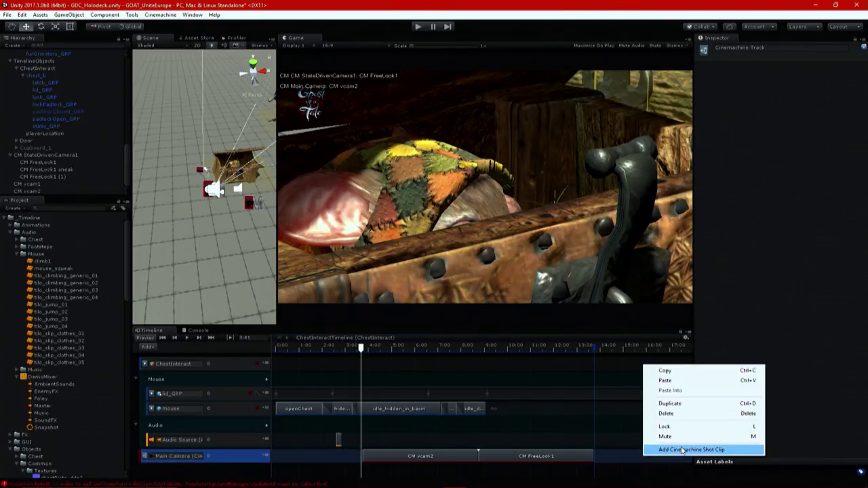
pyautogui.click(682, 450)
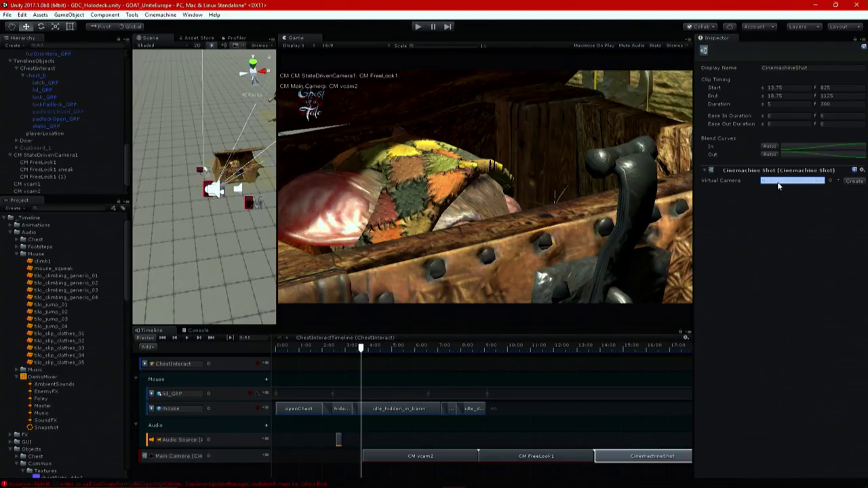
pyautogui.moveTo(779, 186); pyautogui.dragTo(780, 185)
pyautogui.moveTo(524, 463); pyautogui.dragTo(297, 463)
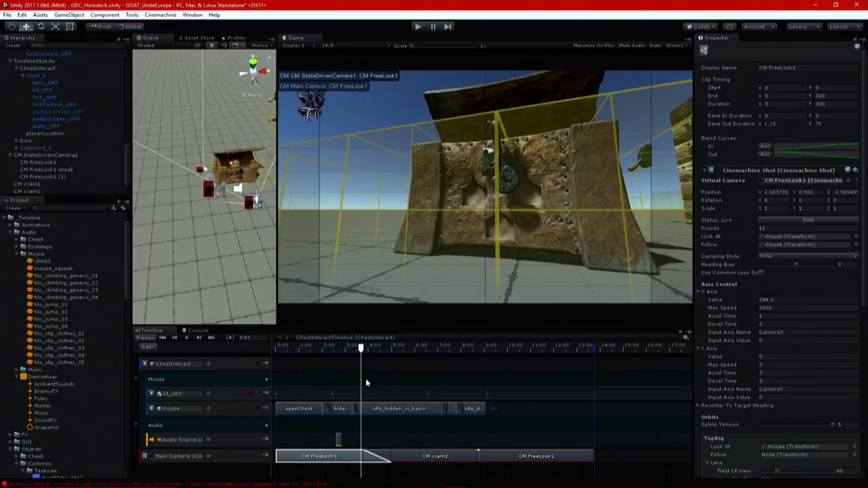
# - Extend the CM vcam2 clip and move the closing CM FreeLook1 clip to about 12.63 seconds so they blend for about 2.02 seconds
pyautogui.moveTo(344, 352); pyautogui.dragTo(430, 352)
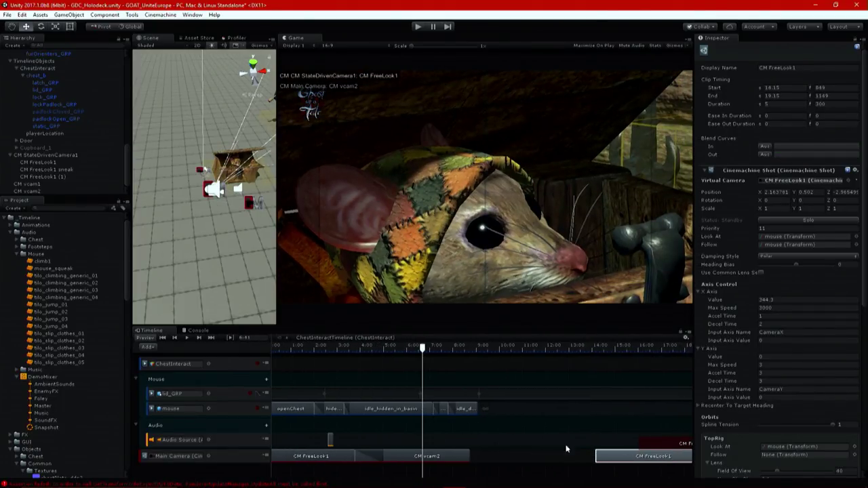
pyautogui.click(473, 462)
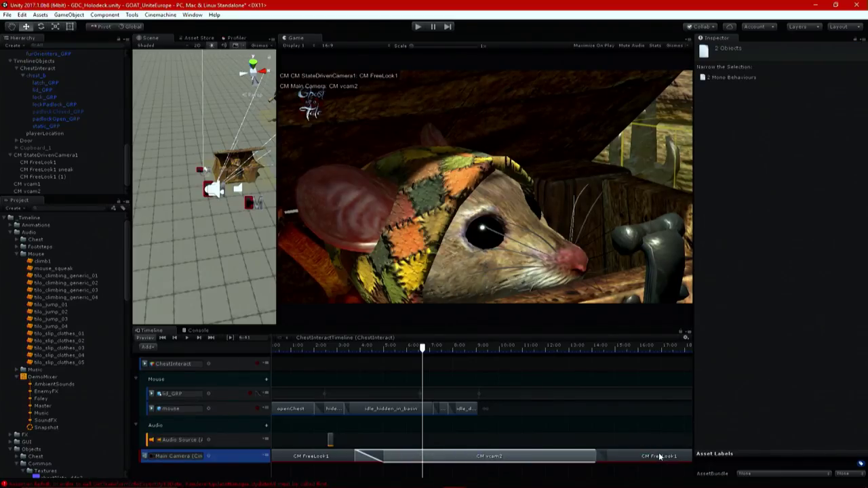
pyautogui.moveTo(659, 457); pyautogui.dragTo(605, 458)
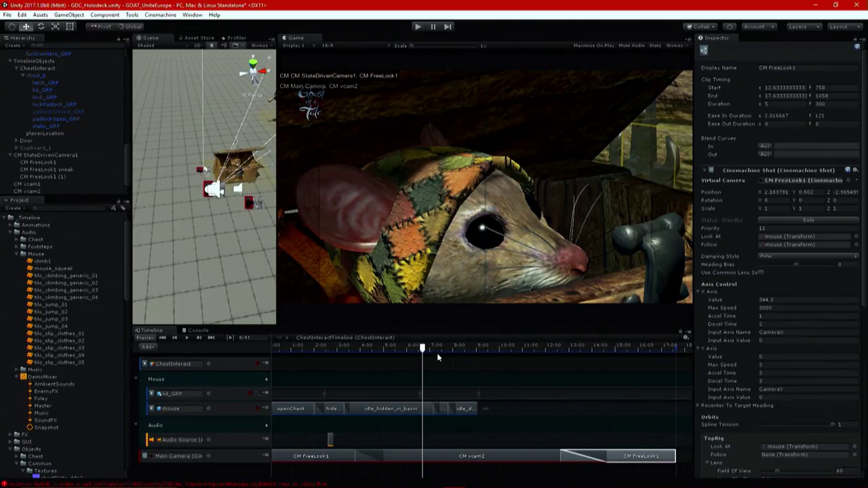
# - Run the scene from the start and trigger the chest interaction to test the camera shots
pyautogui.press('Home')
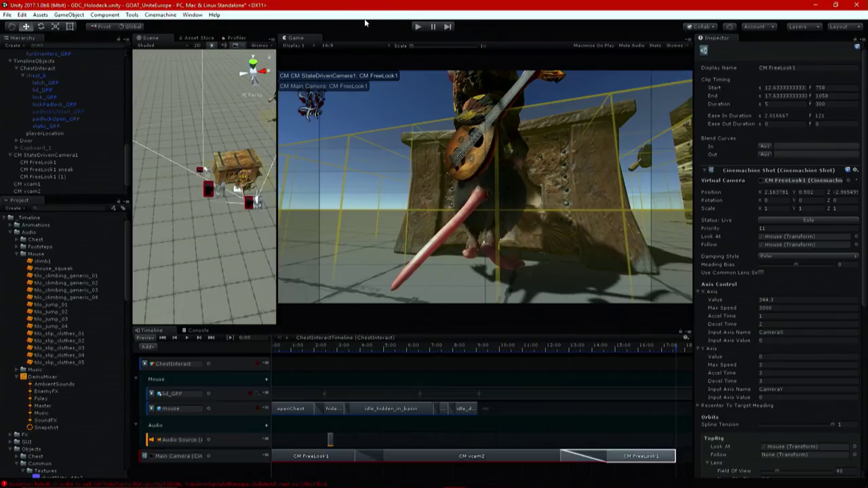
pyautogui.click(419, 27)
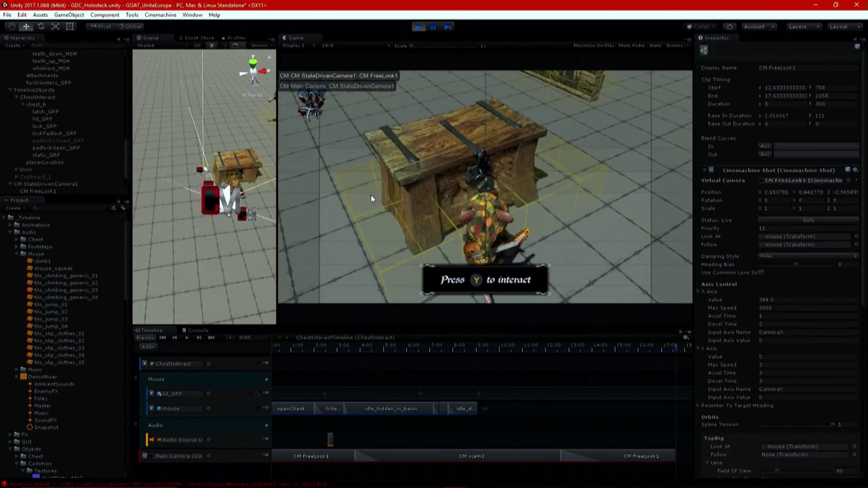
pyautogui.press('e')
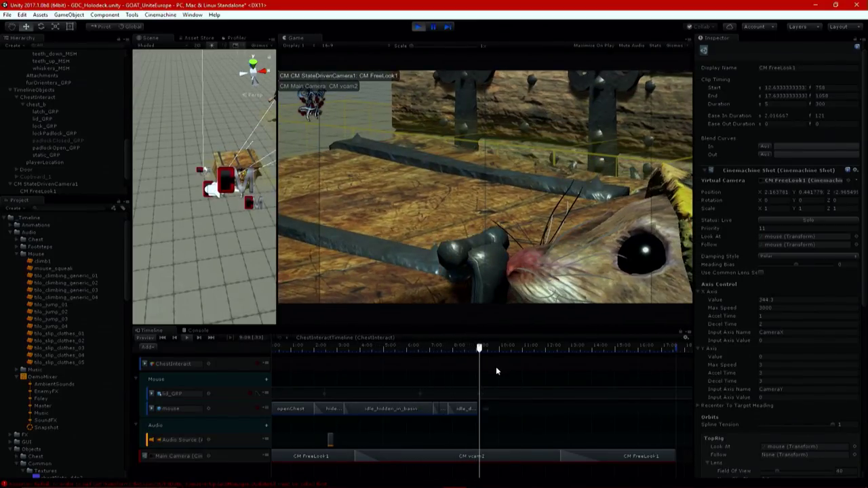
# - Scrub back to 5:48, move the closing CM FreeLook1 clip to about 16.02 seconds and stop Play mode
pyautogui.moveTo(488, 349); pyautogui.dragTo(402, 349)
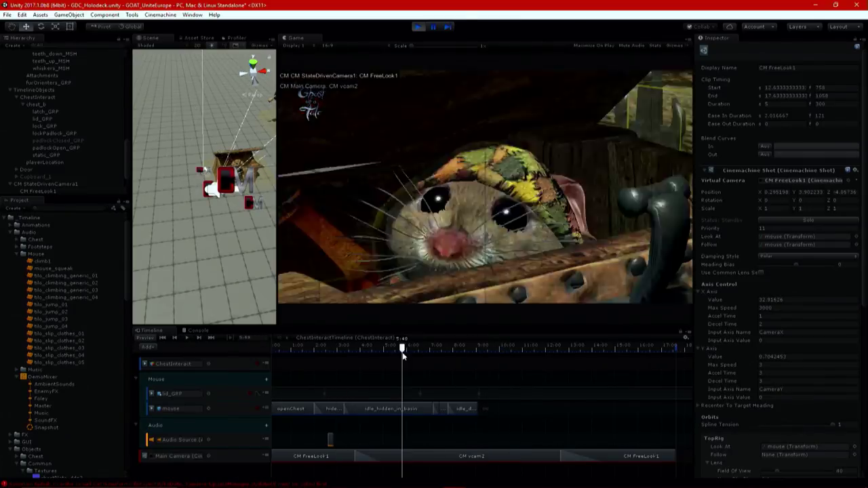
pyautogui.click(547, 458)
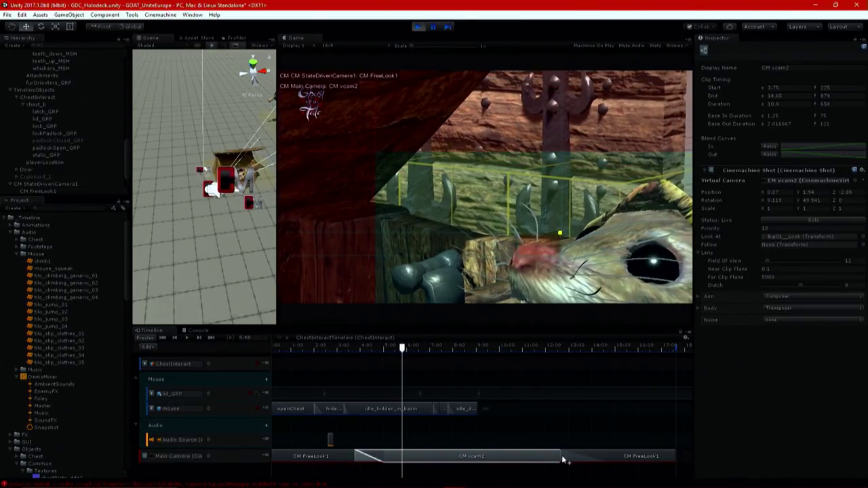
pyautogui.click(609, 459)
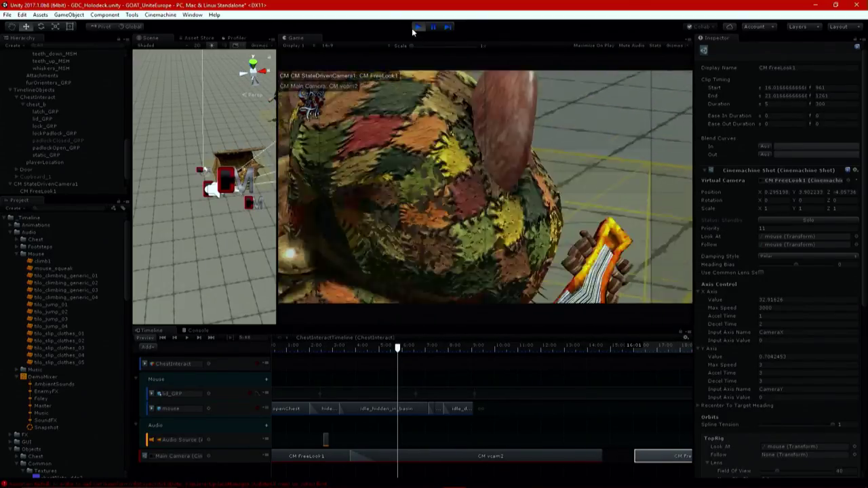
pyautogui.click(418, 26)
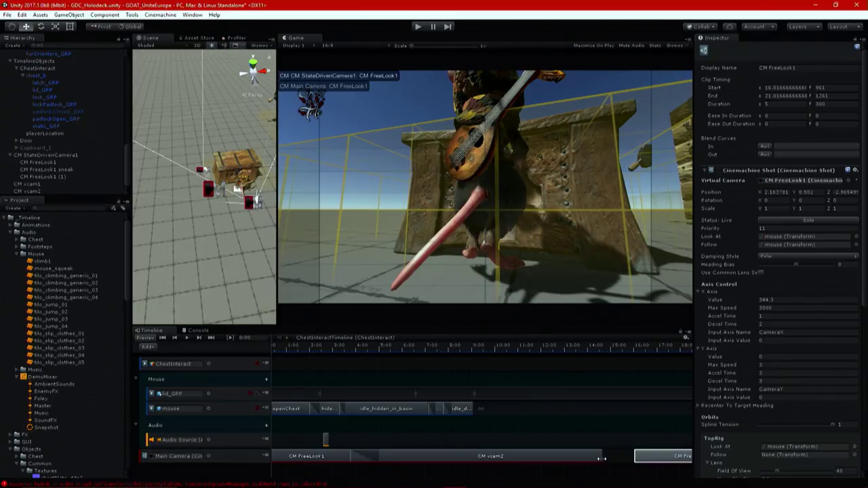
# - Shorten the CM vcam2 clip and move the closing CM FreeLook1 clip to start at 5.8 seconds so it blends in sooner
pyautogui.moveTo(601, 459); pyautogui.dragTo(425, 459)
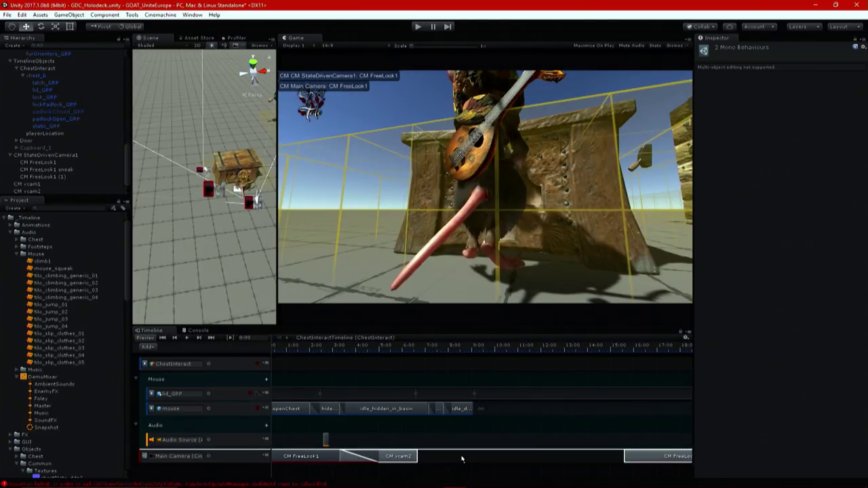
pyautogui.moveTo(680, 457); pyautogui.dragTo(507, 453)
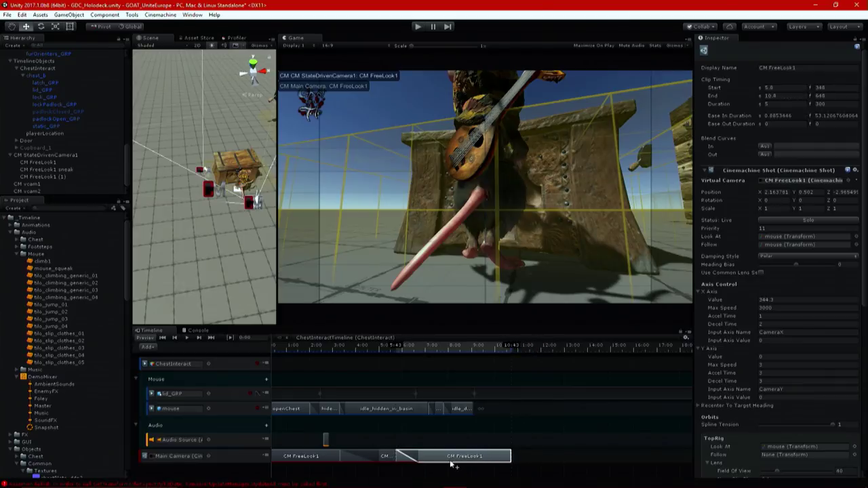
# - Preview the timeline, then run the scene and scrub through the chest interaction to check the blended shots
pyautogui.moveTo(351, 357); pyautogui.dragTo(311, 351)
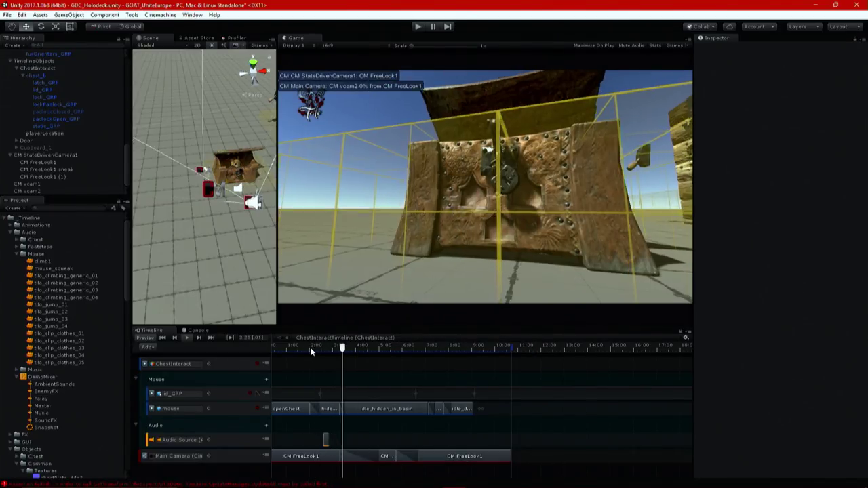
pyautogui.click(419, 27)
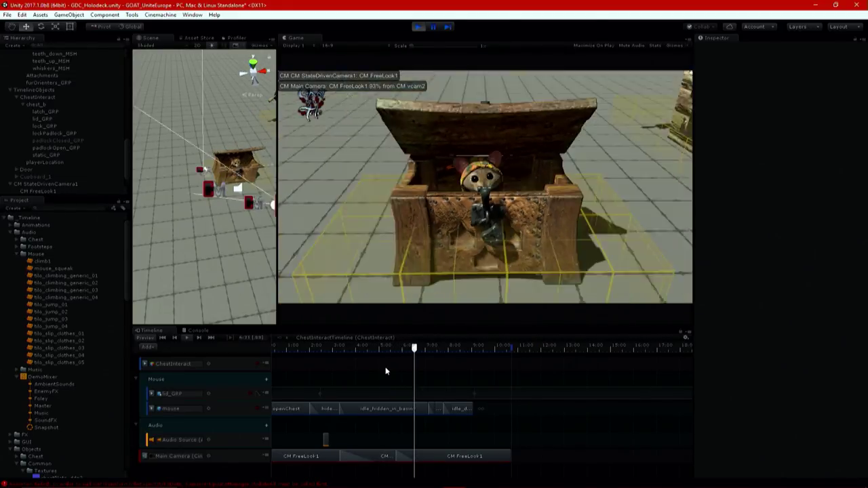
pyautogui.moveTo(411, 345); pyautogui.dragTo(357, 361)
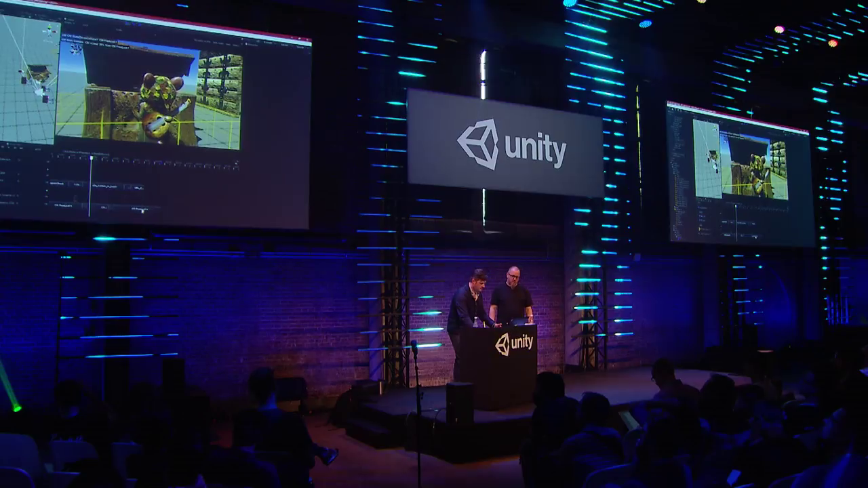
# - Move the closing CM FreeLook1 clip later and extend CM vcam2 to about 9.53 seconds with a 2.1-second blend out
pyautogui.moveTo(166, 212); pyautogui.dragTo(136, 209)
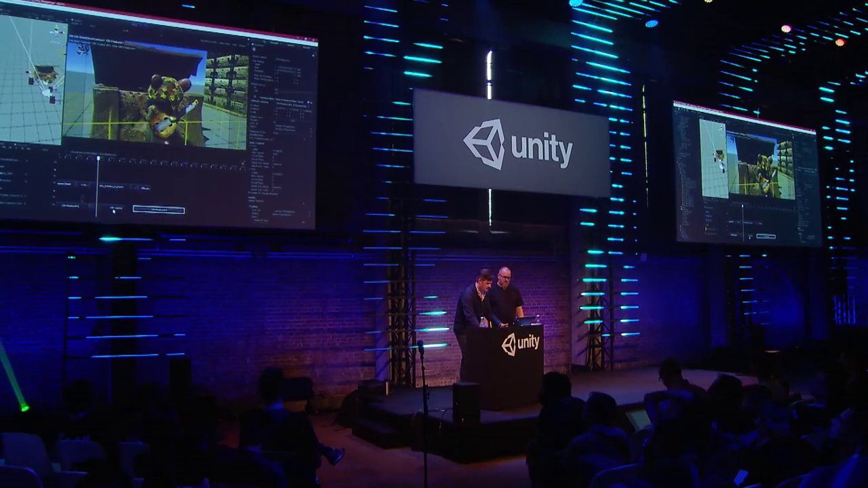
pyautogui.click(123, 156)
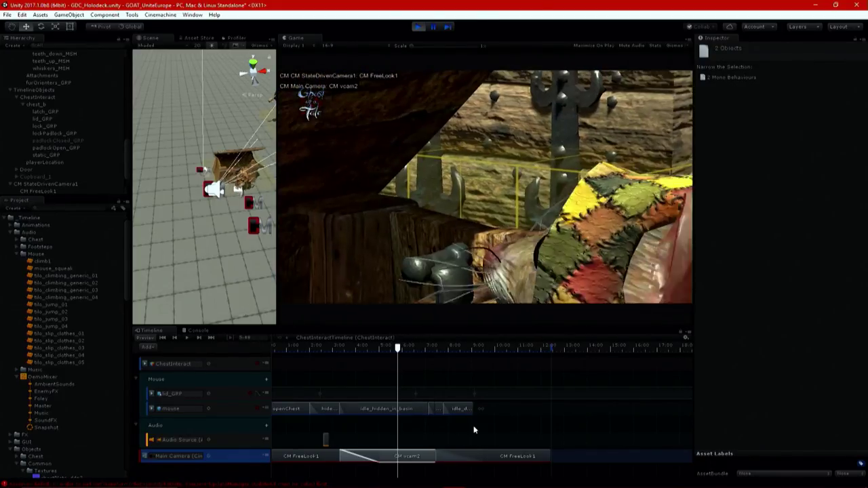
# - In CM vcam2's Aim settings, set Dead Zone Width to about 0.142 and Horizontal Damping to 16
pyautogui.click(407, 456)
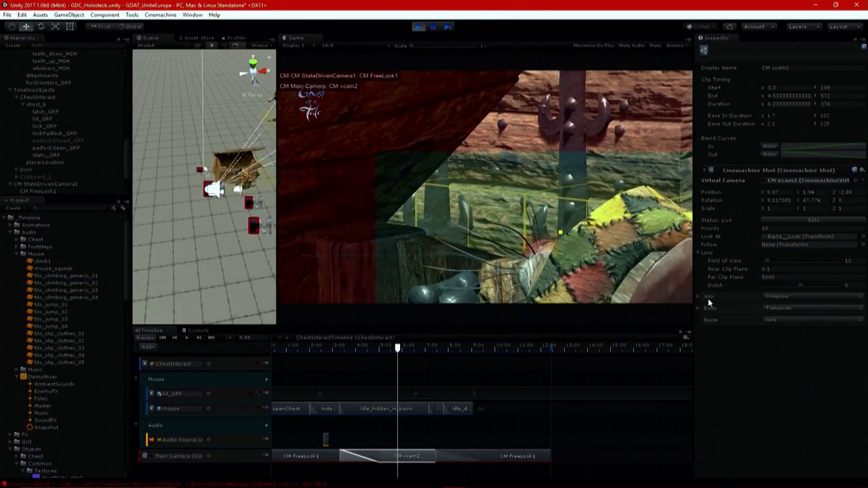
pyautogui.click(699, 297)
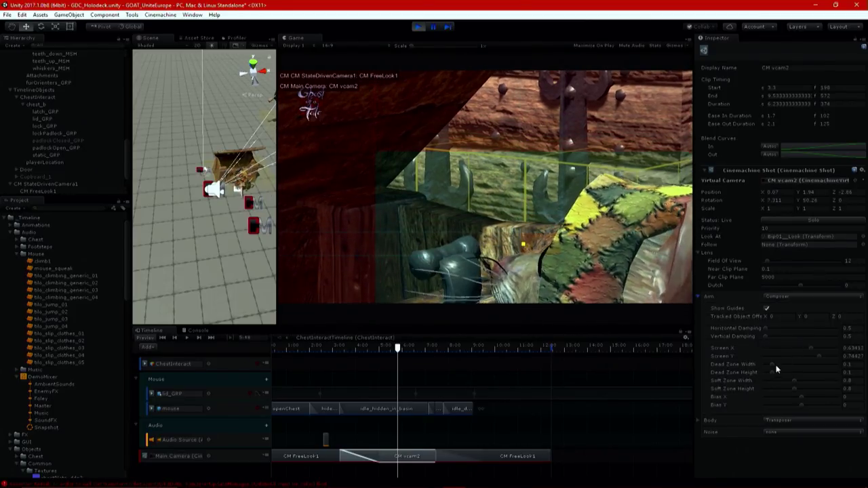
pyautogui.click(777, 367)
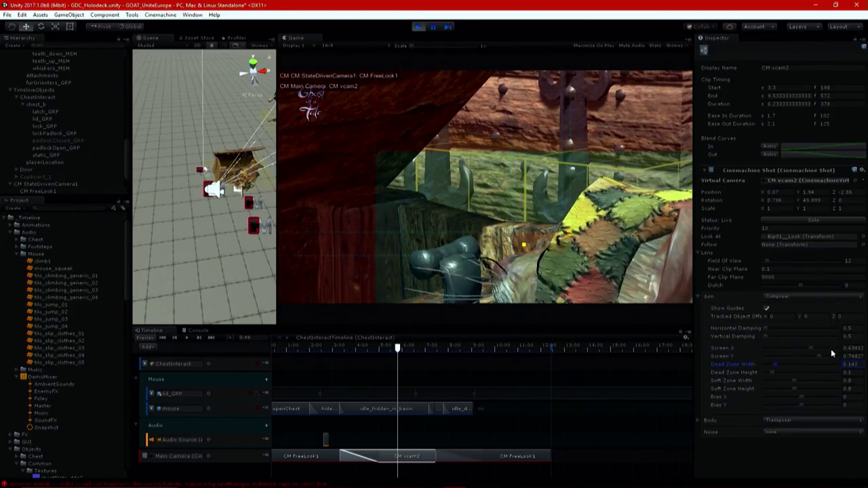
pyautogui.click(768, 327)
pyautogui.write('16')
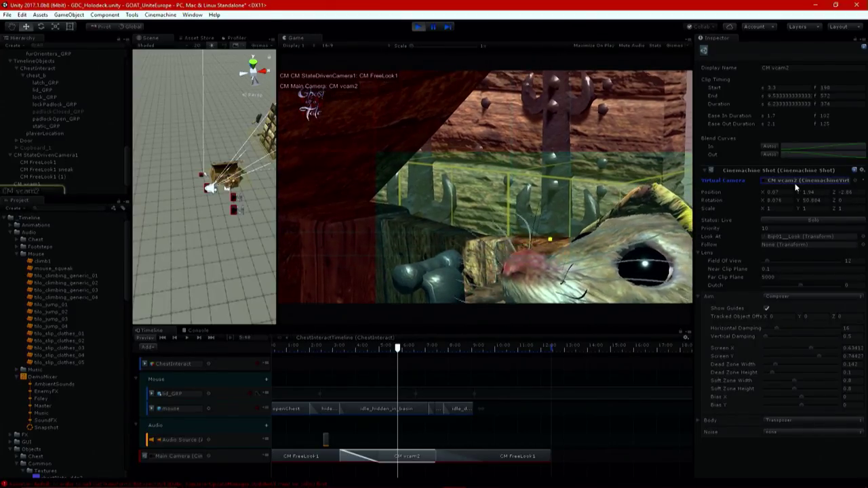
# - Move CM vcam2 back to about X -2.41, Z -7.06 and reframe its target near the centre of an enlarged Game view
pyautogui.click(28, 190)
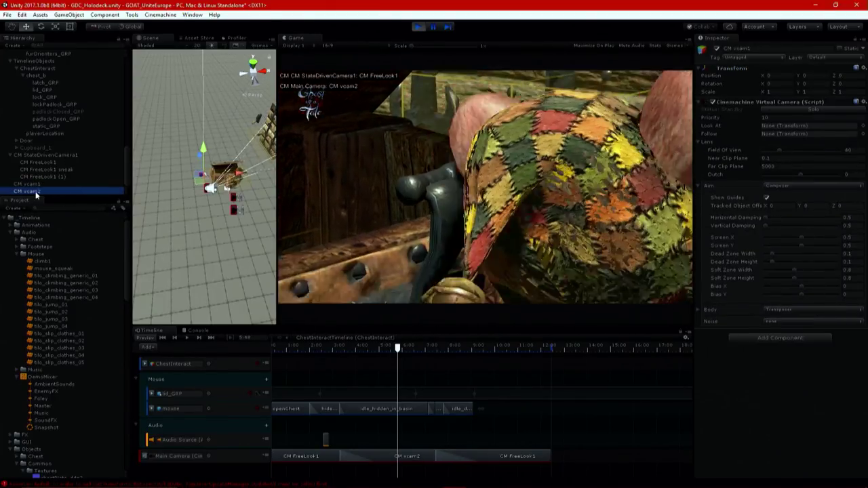
pyautogui.moveTo(241, 197); pyautogui.dragTo(164, 270)
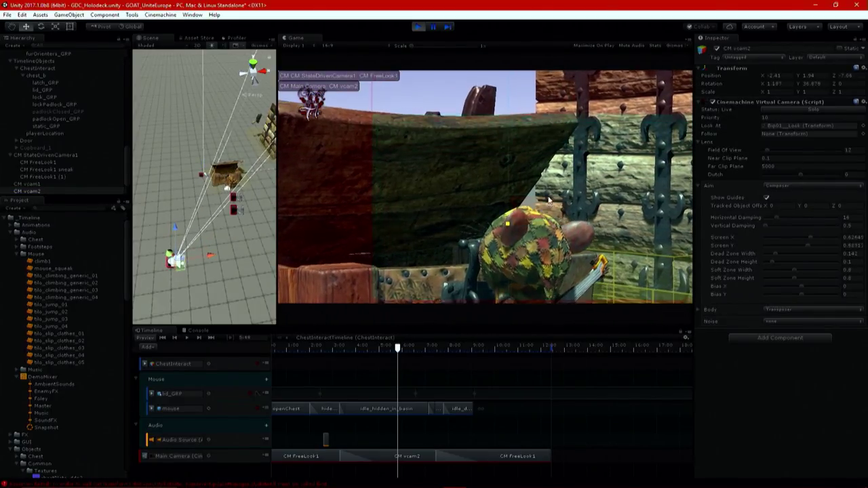
pyautogui.moveTo(374, 327); pyautogui.dragTo(365, 381)
pyautogui.moveTo(277, 261); pyautogui.dragTo(222, 257)
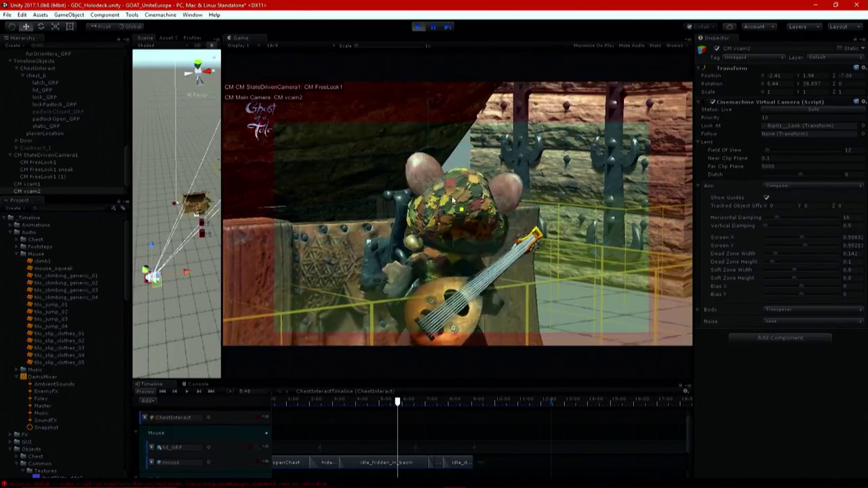
# - Set CM vcam2's Horizontal and Vertical Damping and both Dead Zone sizes to 0, reframing its target at about Screen X 0.65, Screen Y 0.48
pyautogui.moveTo(802, 291); pyautogui.dragTo(810, 293)
pyautogui.moveTo(475, 230); pyautogui.dragTo(433, 197)
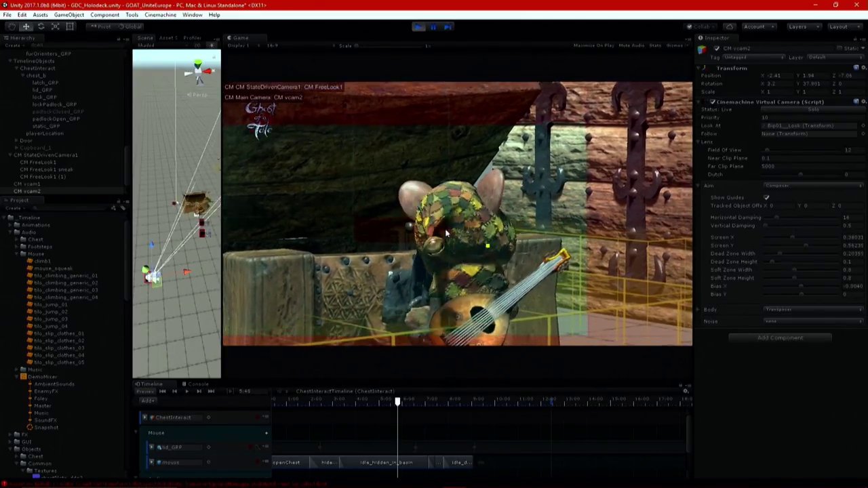
pyautogui.moveTo(797, 256); pyautogui.dragTo(774, 259)
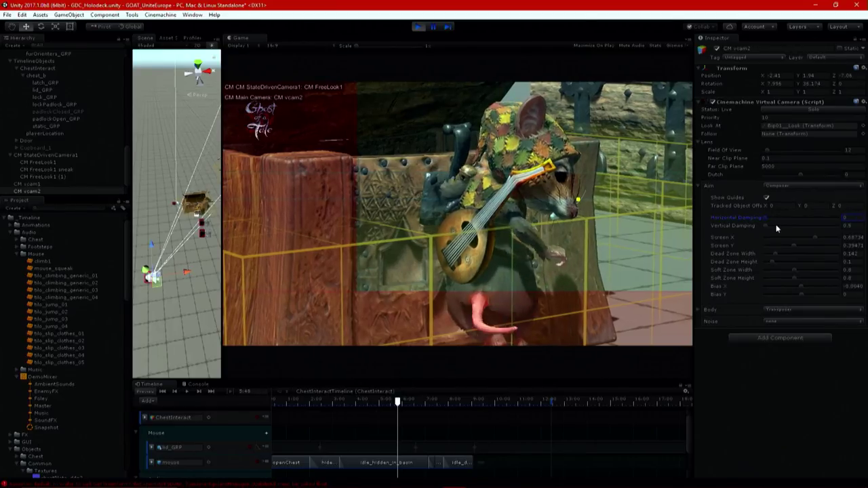
pyautogui.moveTo(777, 229); pyautogui.dragTo(547, 228)
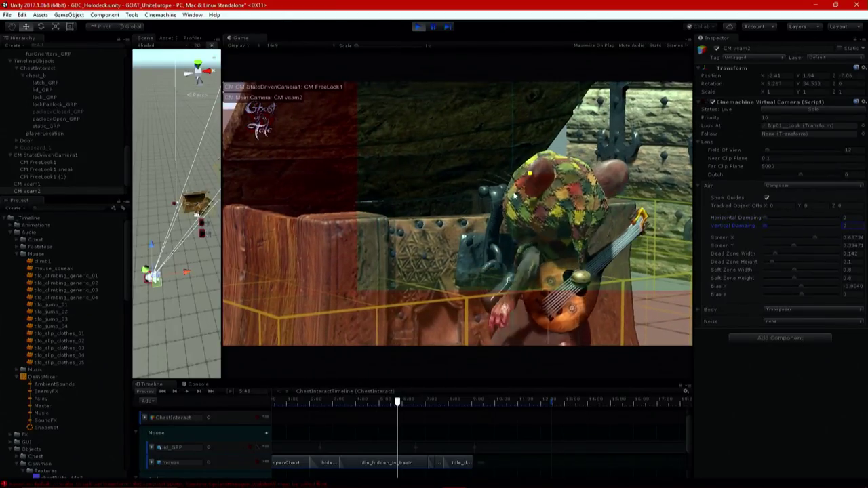
pyautogui.moveTo(578, 196); pyautogui.dragTo(536, 225)
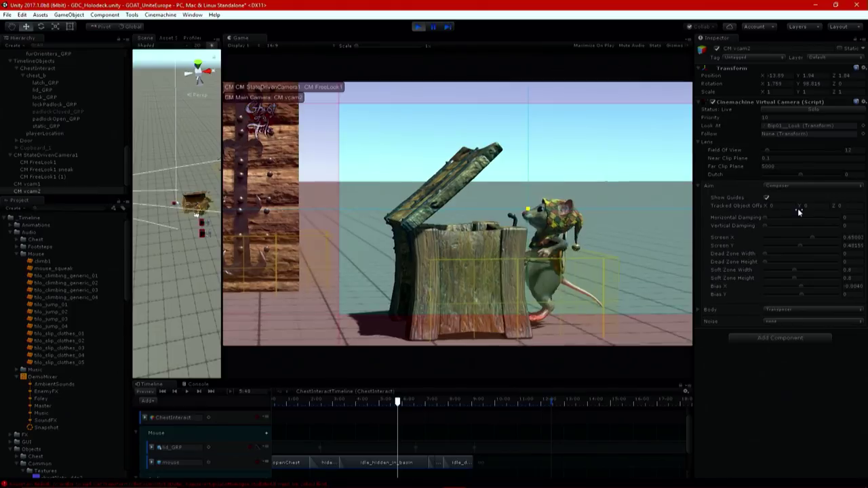
# - Offset CM vcam2's tracked target by X 0.03 and Y -0.12, and set its Field Of View to about 7.55
pyautogui.moveTo(769, 205); pyautogui.dragTo(772, 206)
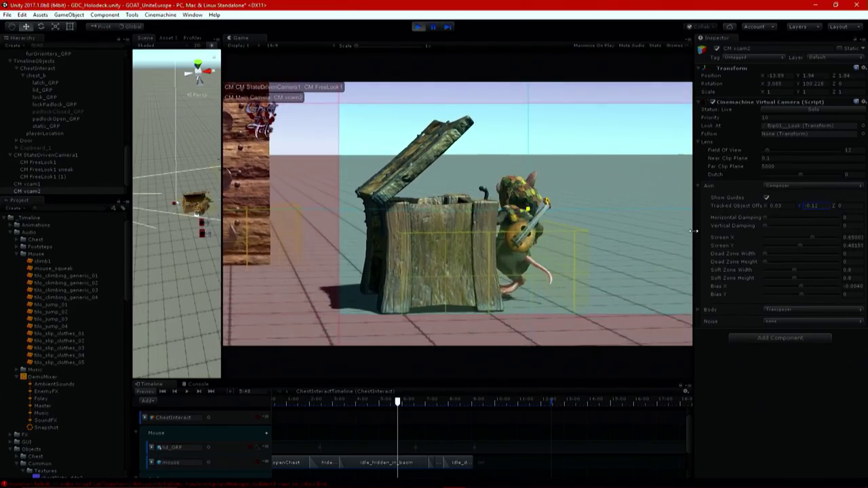
pyautogui.moveTo(766, 218); pyautogui.dragTo(792, 213)
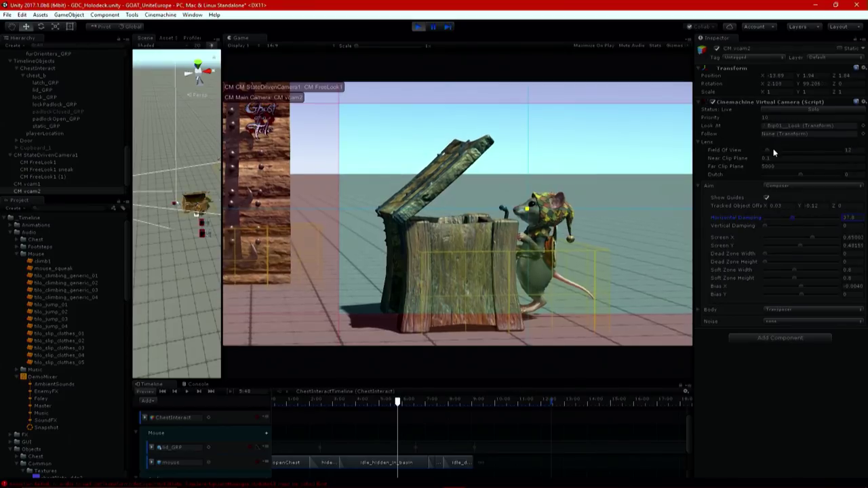
pyautogui.click(733, 150)
pyautogui.moveTo(734, 149); pyautogui.dragTo(669, 153)
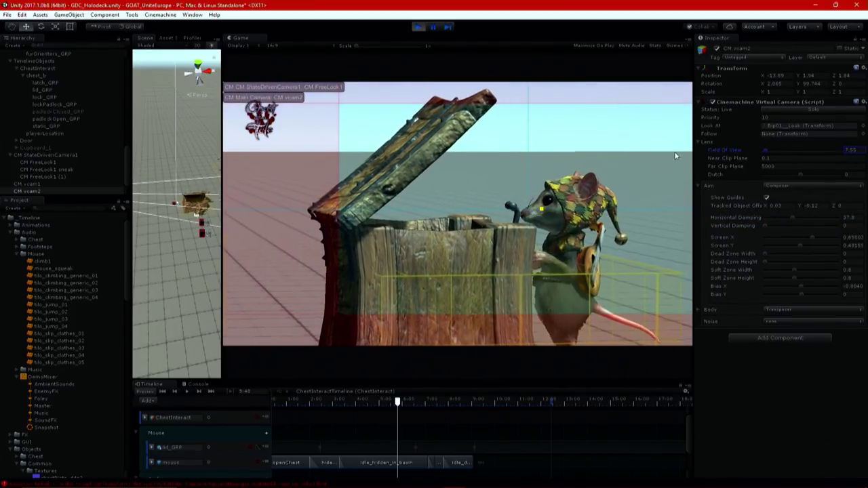
# - Set CM vcam2's Horizontal Damping to 13.1 and Vertical Damping to 10.4, and reframe its target at about Screen X 0.26, Screen Y 0.41
pyautogui.moveTo(743, 227); pyautogui.dragTo(802, 227)
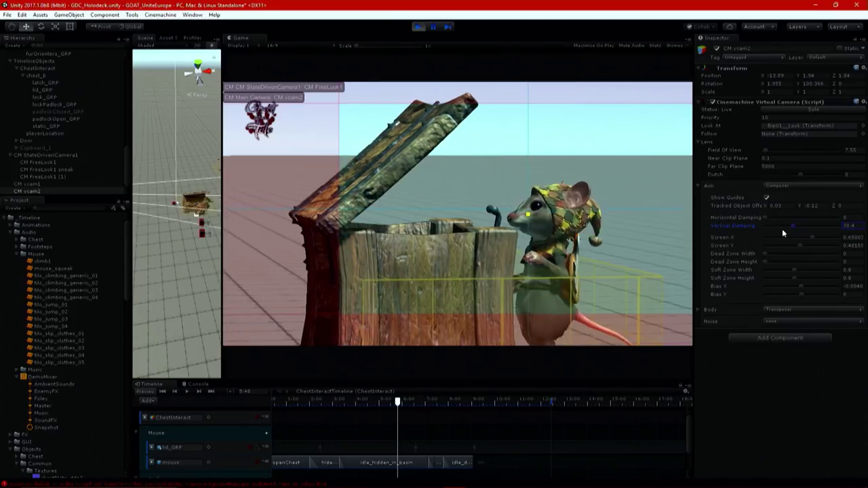
pyautogui.moveTo(791, 227); pyautogui.dragTo(774, 217)
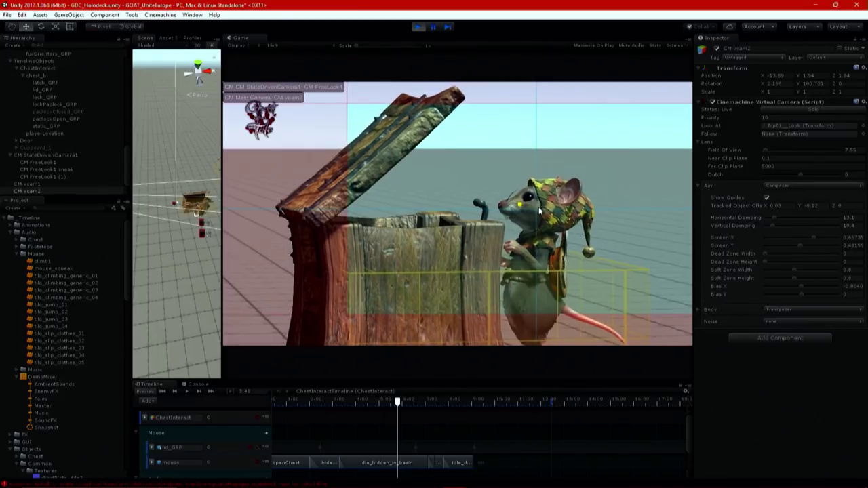
pyautogui.moveTo(476, 229); pyautogui.dragTo(349, 160)
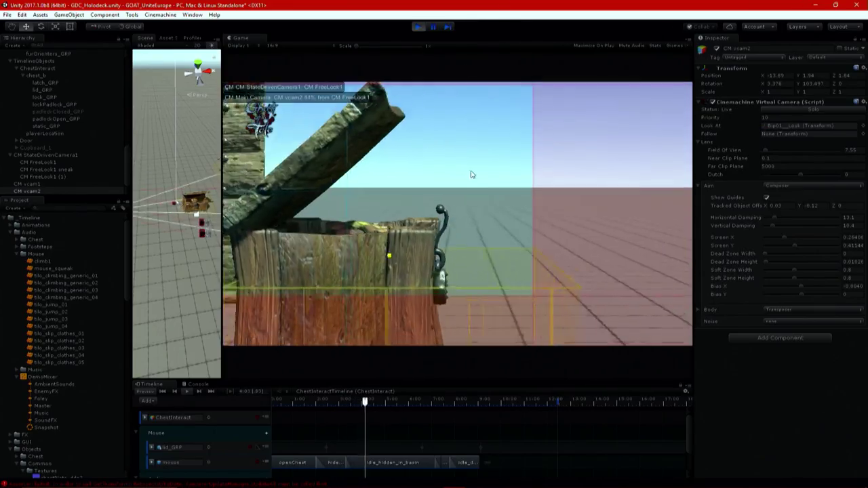
# - Exit Play mode and enlarge the Scene view and the Timeline until the camera track shows
pyautogui.click(420, 28)
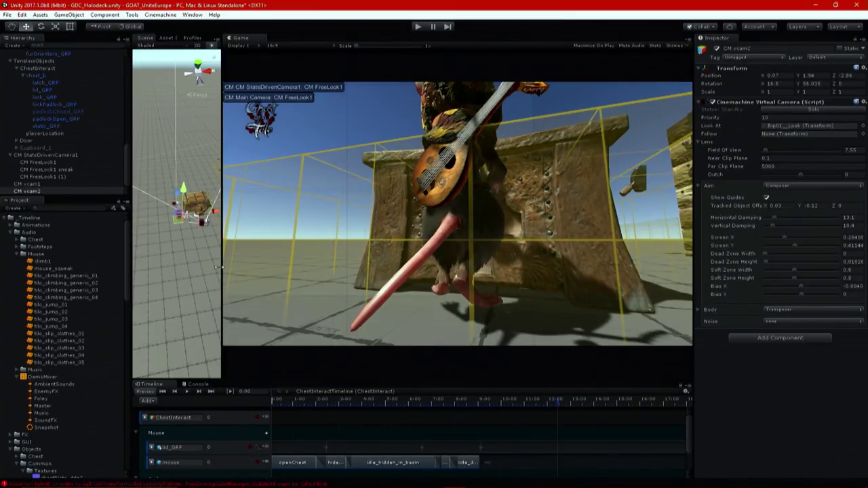
pyautogui.moveTo(224, 243); pyautogui.dragTo(397, 242)
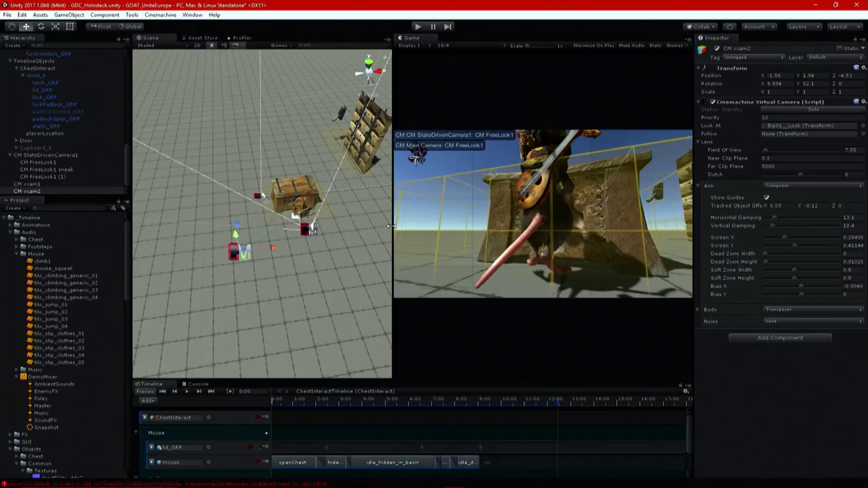
pyautogui.moveTo(392, 227); pyautogui.dragTo(412, 228)
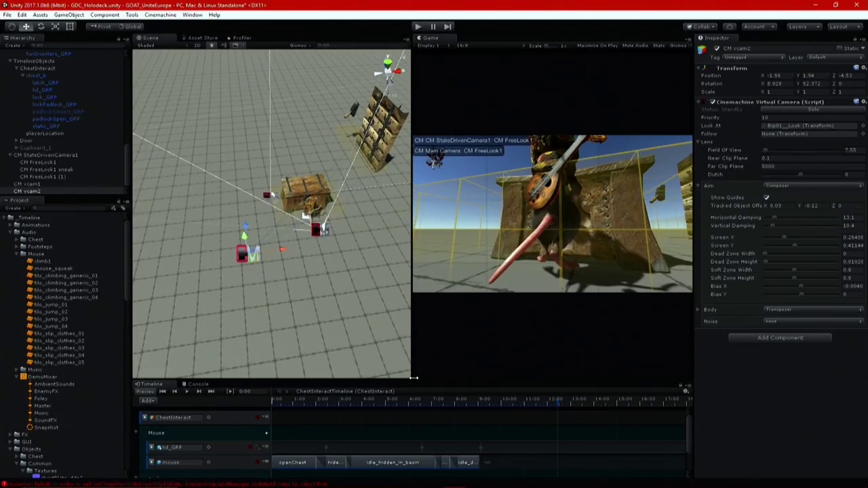
pyautogui.moveTo(414, 380); pyautogui.dragTo(413, 164)
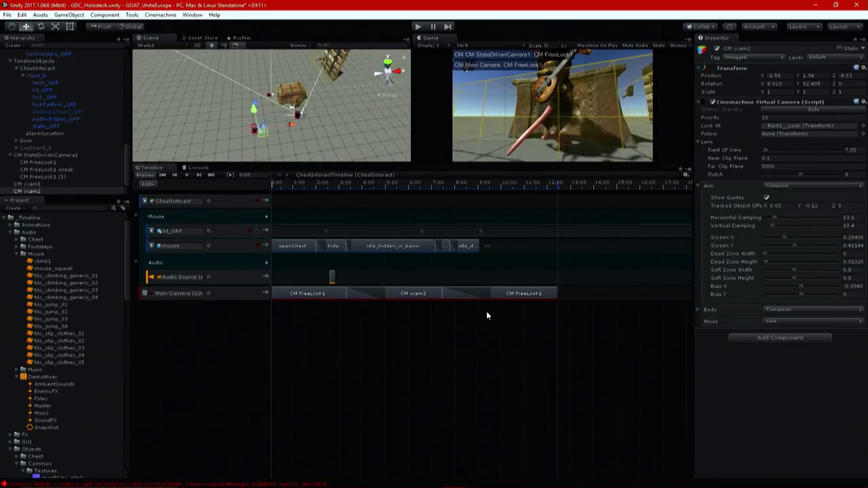
# - Move the closing CM FreeLook1 clip out to about 22 seconds and add a new Cinemachine Shot clip to the Main Camera track
pyautogui.click(524, 296)
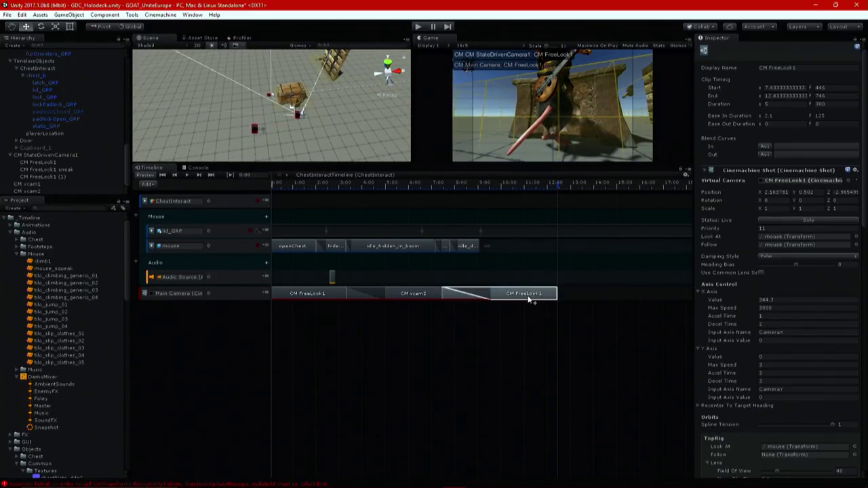
pyautogui.moveTo(529, 299); pyautogui.dragTo(648, 295)
pyautogui.press('Delete')
pyautogui.click(549, 297)
pyautogui.rightClick(567, 298)
pyautogui.click(591, 380)
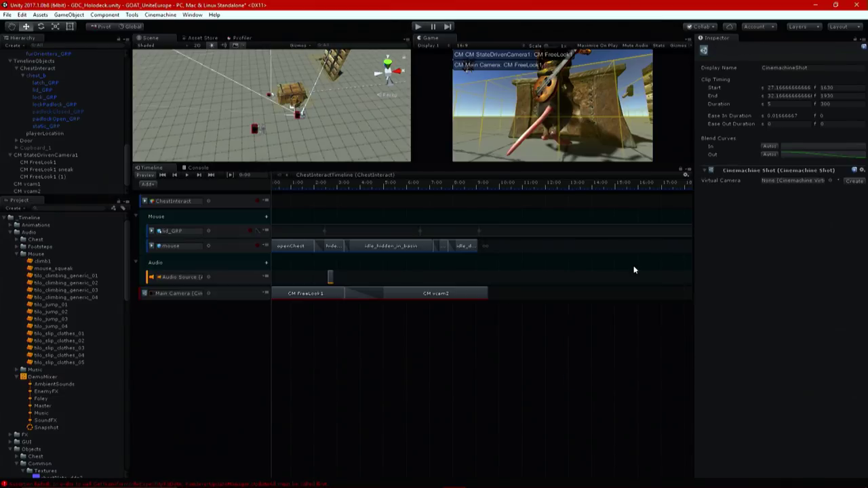
# - Move the new shot clip to start at 7.4 seconds, overlapping CM vcam2 with a blend of about 2.13 seconds
pyautogui.scroll(-4, 634, 270)
pyautogui.moveTo(636, 299); pyautogui.dragTo(416, 303)
pyautogui.scroll(5, 61, 116)
pyautogui.scroll(-4, 59, 128)
# - Create a virtual camera for the new shot and set its Look At target to Bip01__Nose
pyautogui.click(855, 183)
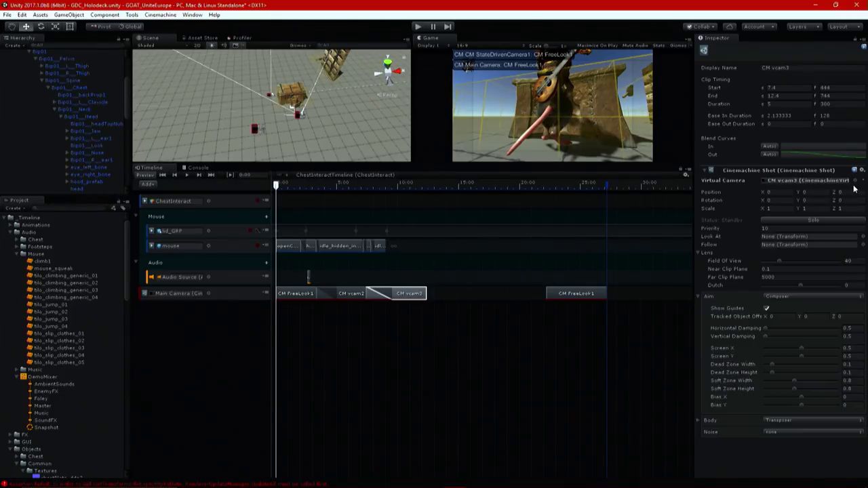
pyautogui.click(95, 153)
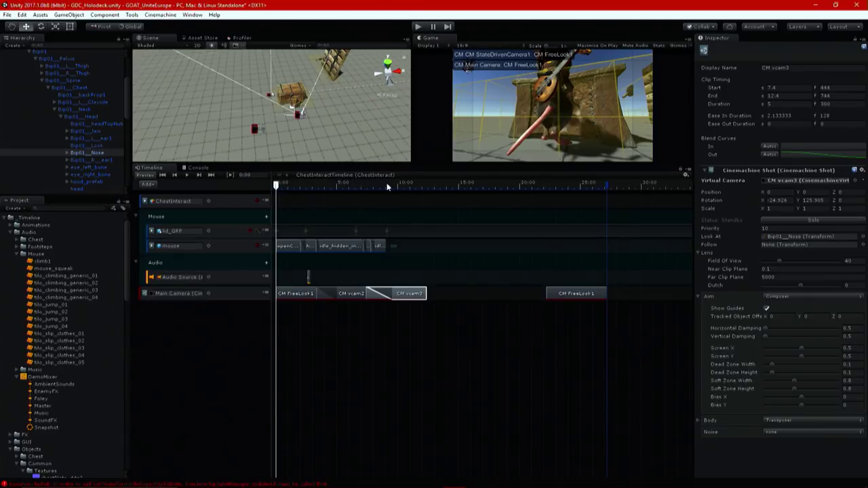
pyautogui.click(365, 184)
# - Move the closing CM FreeLook1 clip to start at about 12.87 seconds, and make the Scene and Game views taller
pyautogui.moveTo(574, 288); pyautogui.dragTo(437, 289)
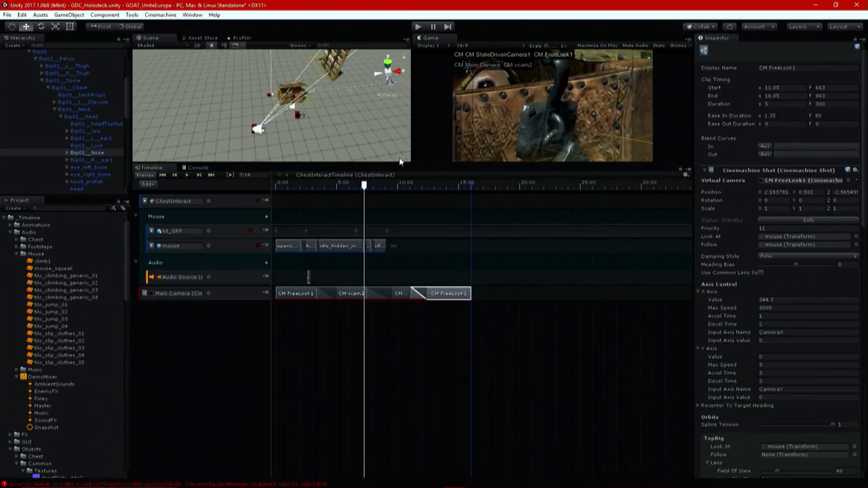
pyautogui.moveTo(398, 165); pyautogui.dragTo(396, 273)
pyautogui.moveTo(366, 297); pyautogui.dragTo(367, 296)
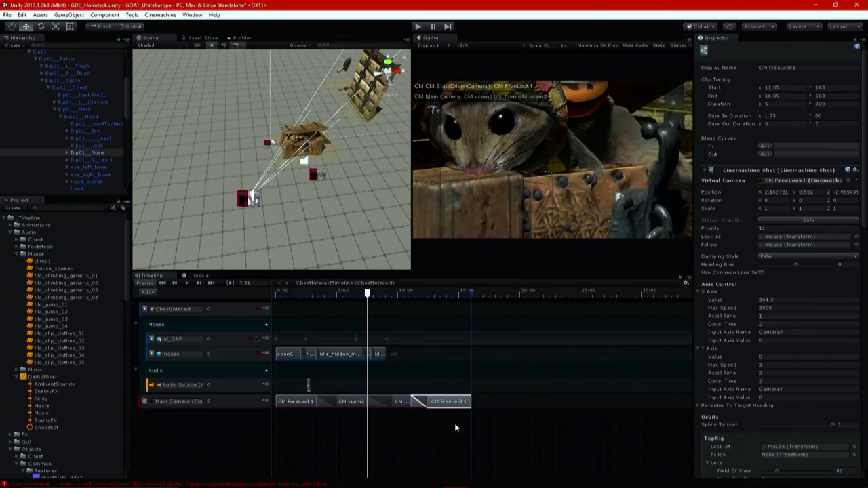
pyautogui.moveTo(448, 401); pyautogui.dragTo(470, 401)
# - With the timeline at 10:47, move CM vcam3 beside the chest to about X -1.14, Y 1.59, Z -3.26
pyautogui.moveTo(367, 293); pyautogui.dragTo(407, 296)
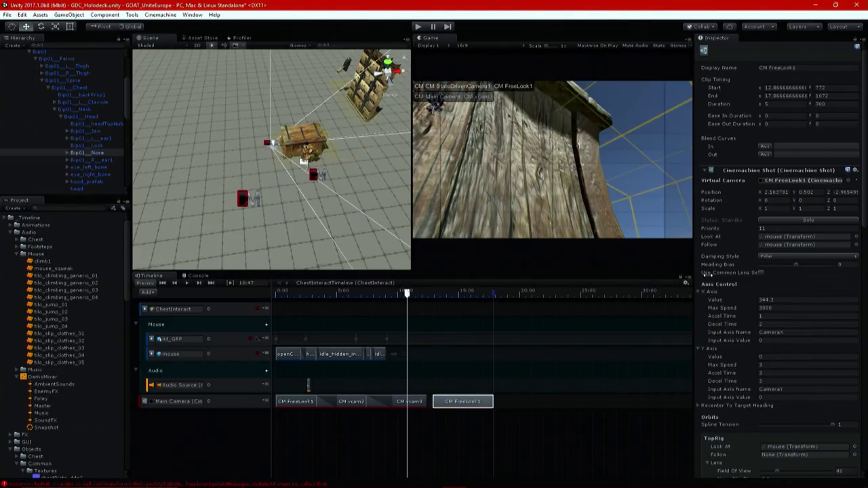
pyautogui.doubleClick(807, 182)
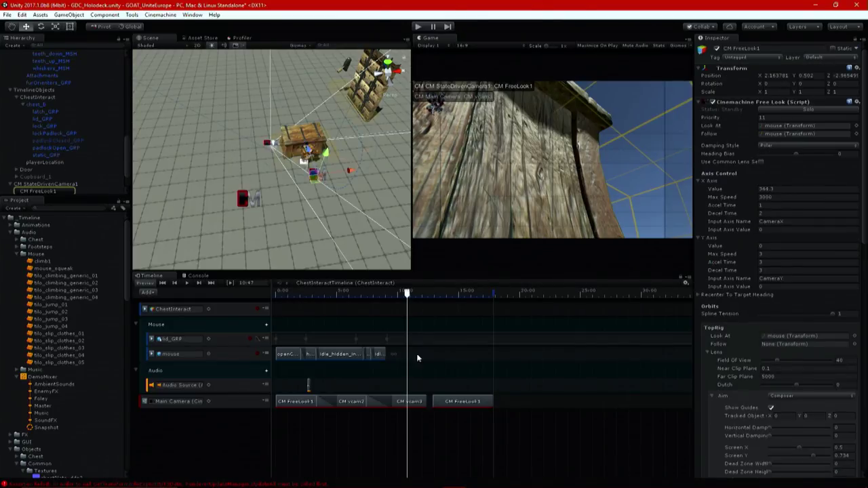
pyautogui.click(407, 401)
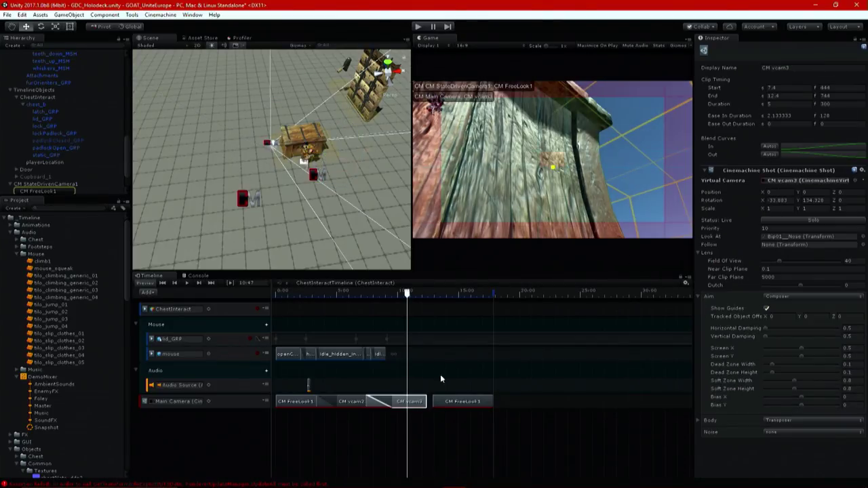
pyautogui.doubleClick(808, 181)
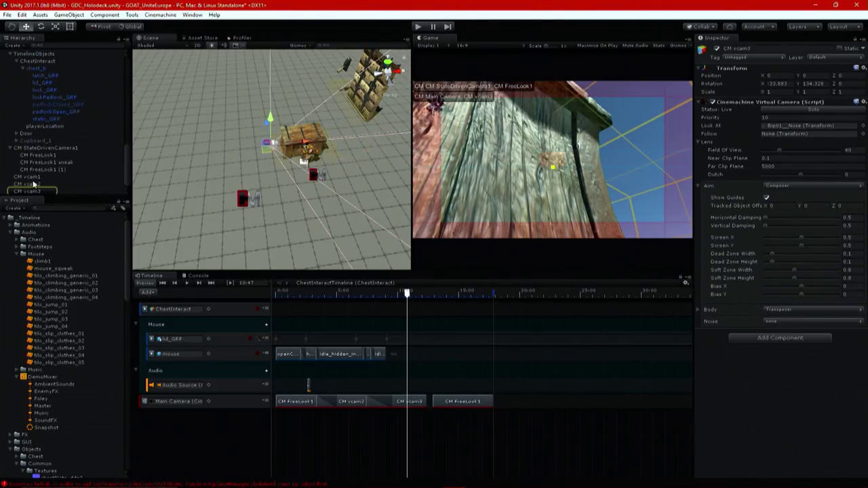
pyautogui.moveTo(267, 150); pyautogui.dragTo(236, 183)
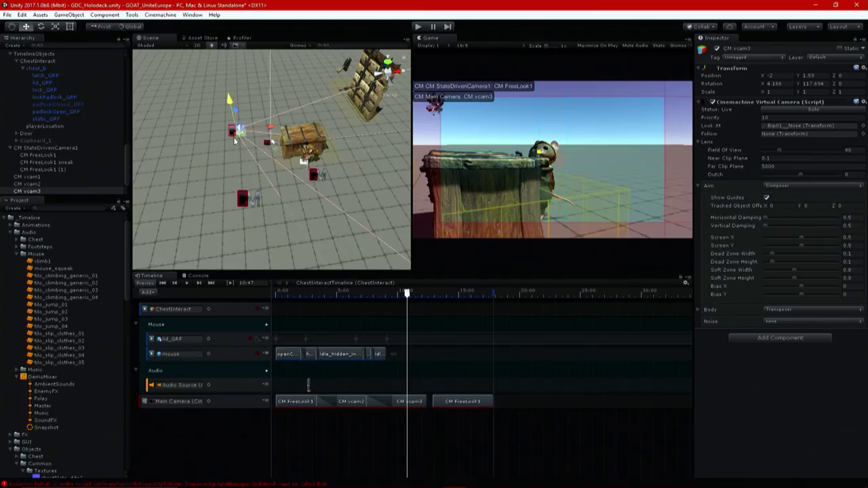
pyautogui.moveTo(239, 134); pyautogui.dragTo(259, 178)
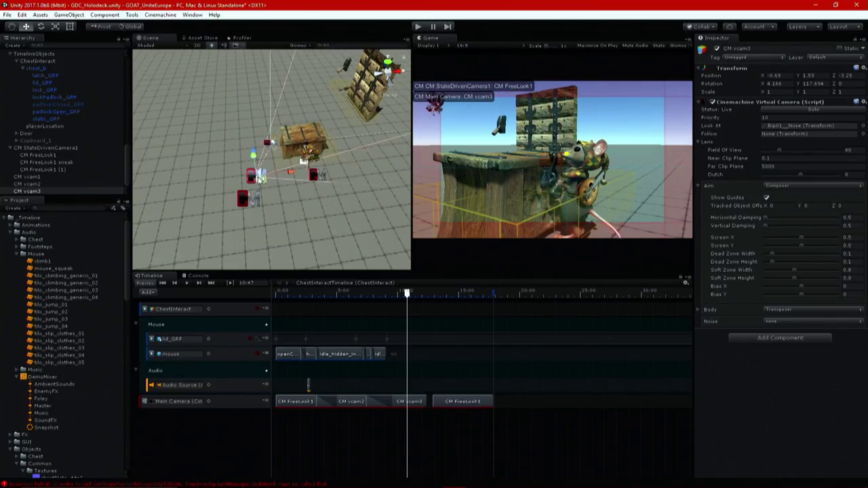
# - With the timeline at 7:20, move CM vcam2 to about X -3.21, Y 2.19, Z -5.83 and centre its target in the frame
pyautogui.click(373, 401)
pyautogui.moveTo(395, 293); pyautogui.dragTo(367, 297)
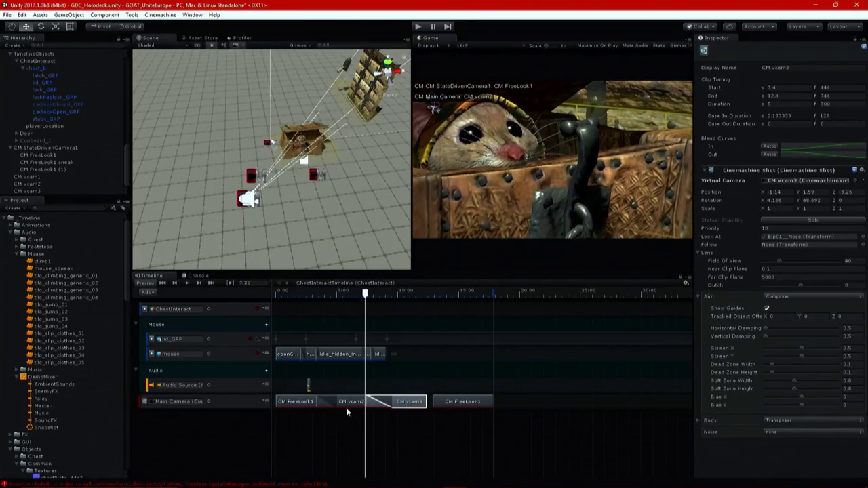
pyautogui.click(815, 181)
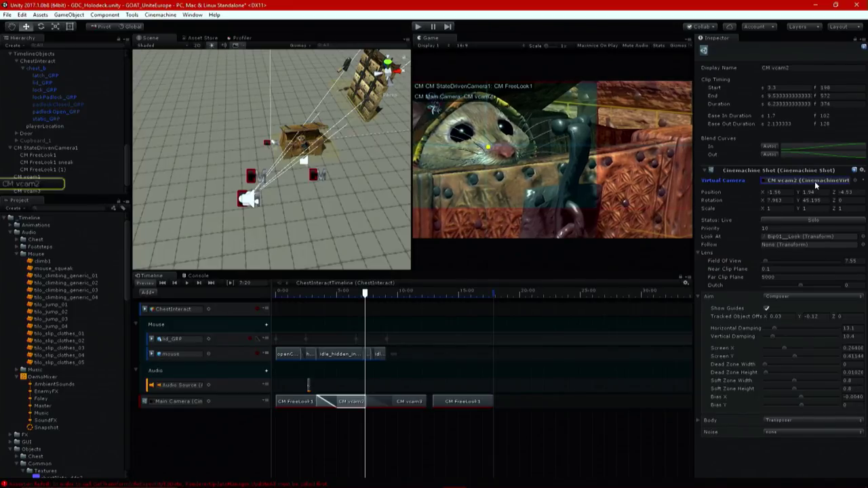
pyautogui.click(27, 184)
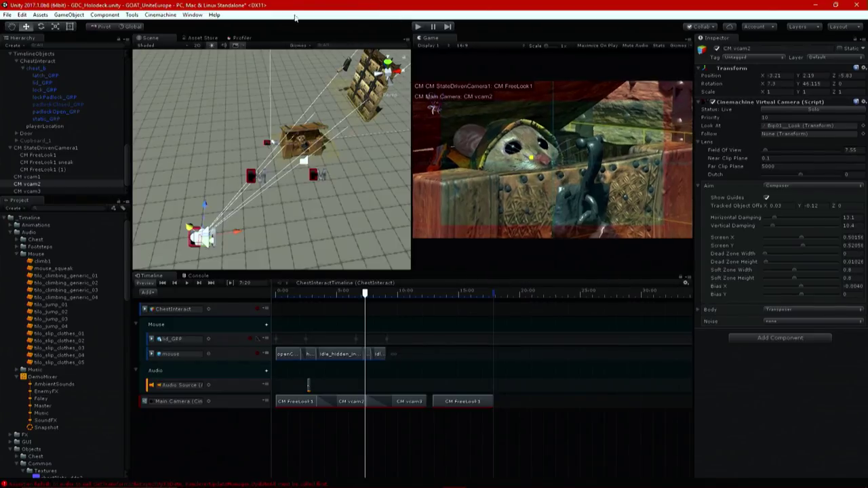
# - With the timeline at 9:34, move CM vcam3 closer to the mouse at about X 0.09, Y 1.59, Z -2.72
pyautogui.moveTo(367, 297); pyautogui.dragTo(393, 299)
pyautogui.click(417, 403)
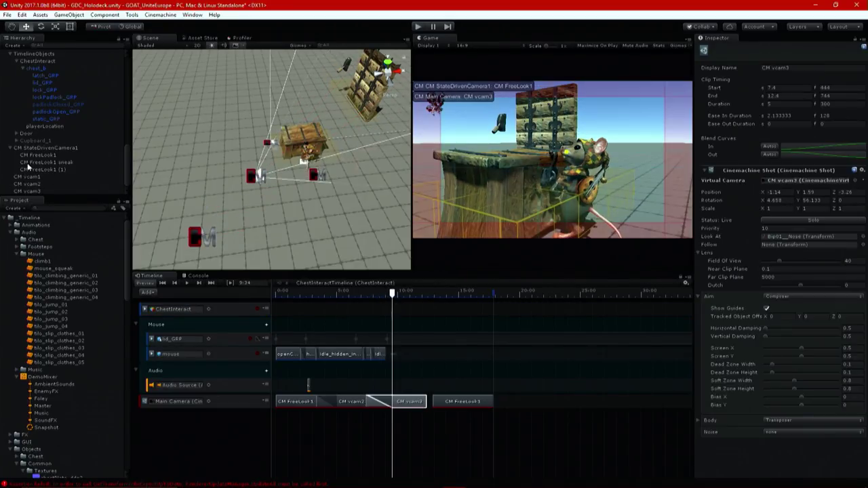
pyautogui.click(40, 190)
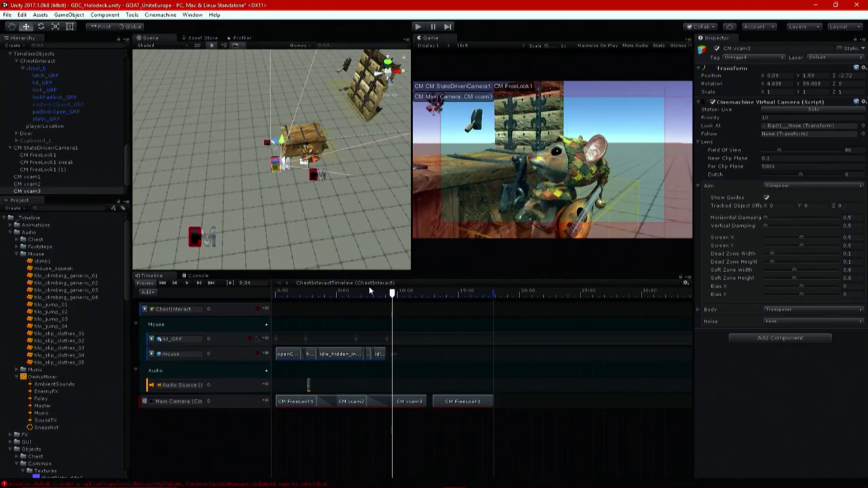
# - Rewind the timeline, enlarge the Game view and run the scene to test the chest interaction shots
pyautogui.moveTo(392, 293); pyautogui.dragTo(276, 293)
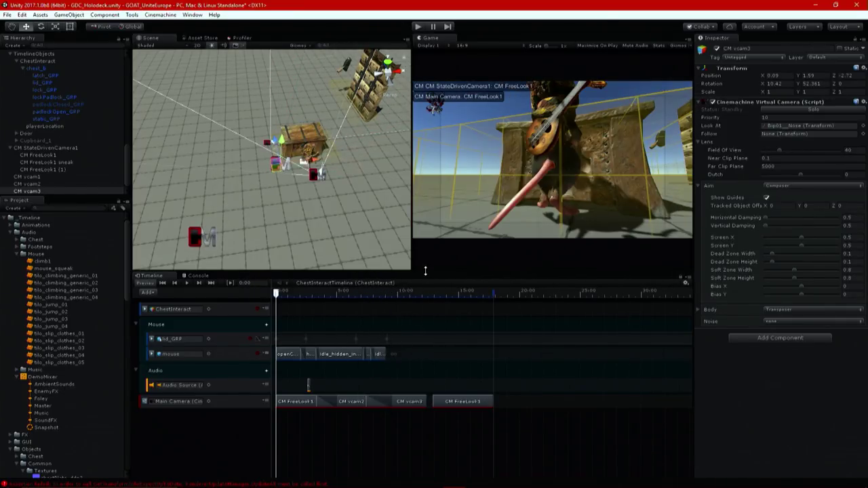
pyautogui.moveTo(426, 270); pyautogui.dragTo(421, 370)
pyautogui.click(416, 27)
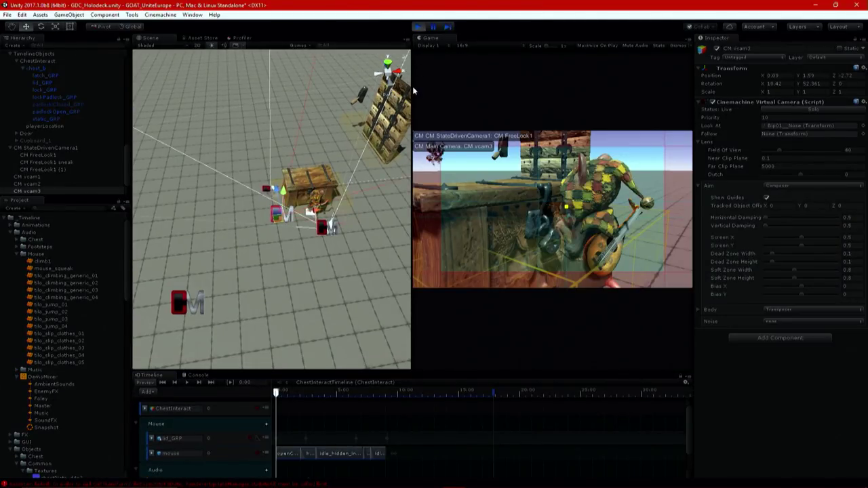
pyautogui.moveTo(411, 85); pyautogui.dragTo(393, 88)
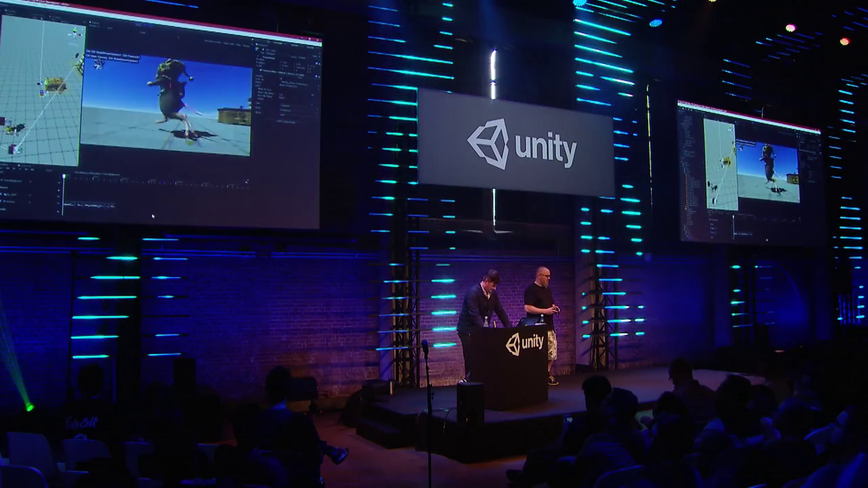
pyautogui.click(246, 207)
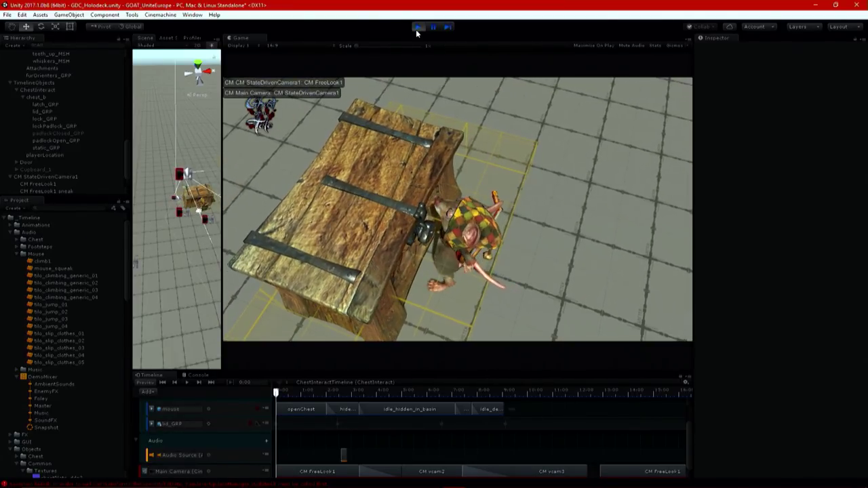
# - Stop the running scene and open the IntroCinematic scene from the project's Scenes folder
pyautogui.click(418, 27)
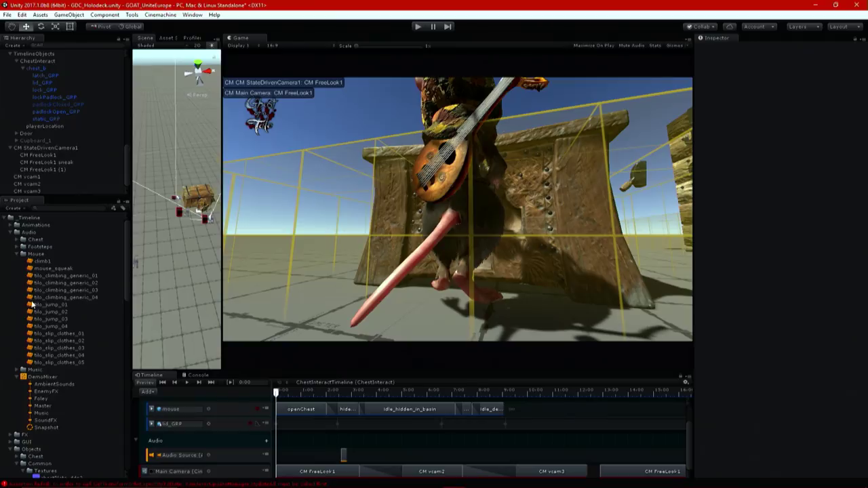
pyautogui.scroll(-4, 31, 305)
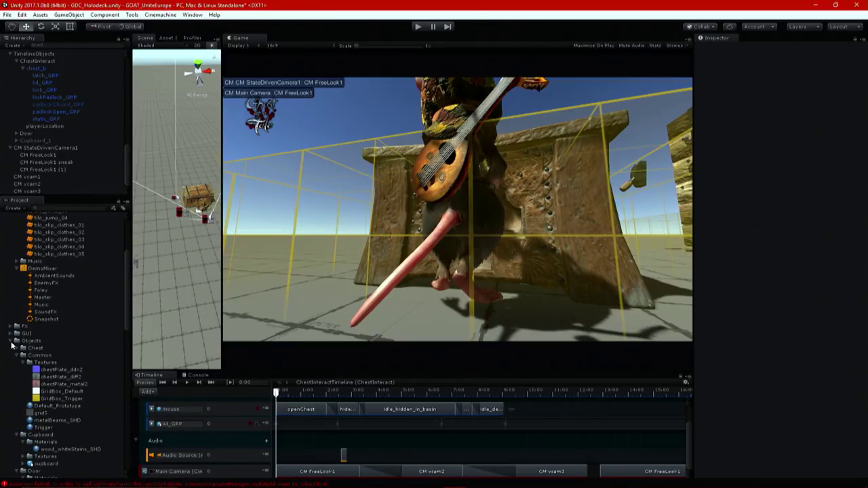
pyautogui.click(13, 342)
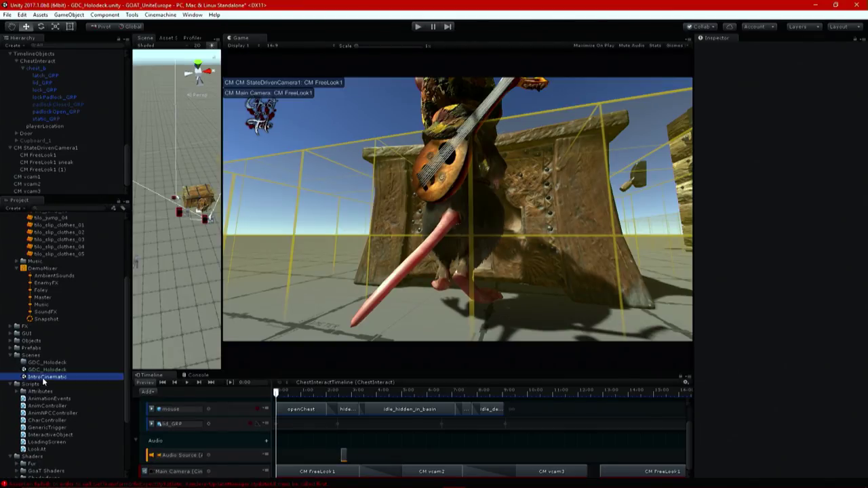
pyautogui.doubleClick(42, 380)
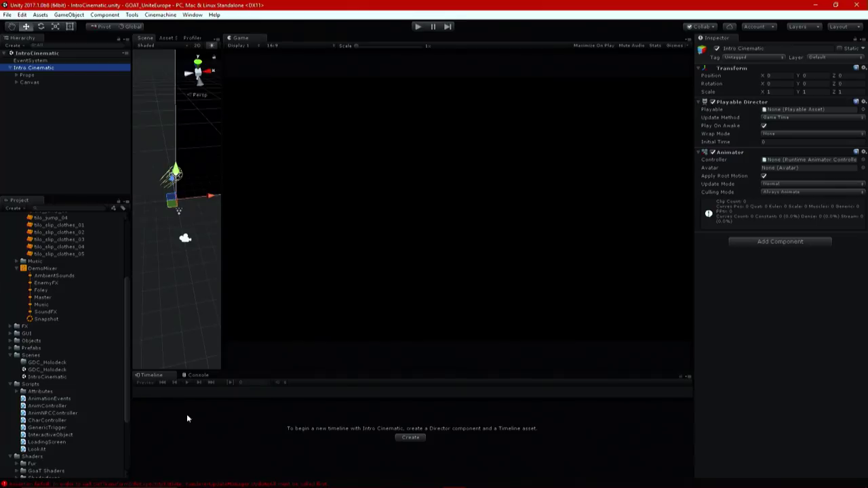
# - Expand the Canvas object to view its panels and switch to the Unity editor window with the GOAT_Timeline_GDC project
pyautogui.moveTo(204, 485)
pyautogui.rightClick(456, 481)
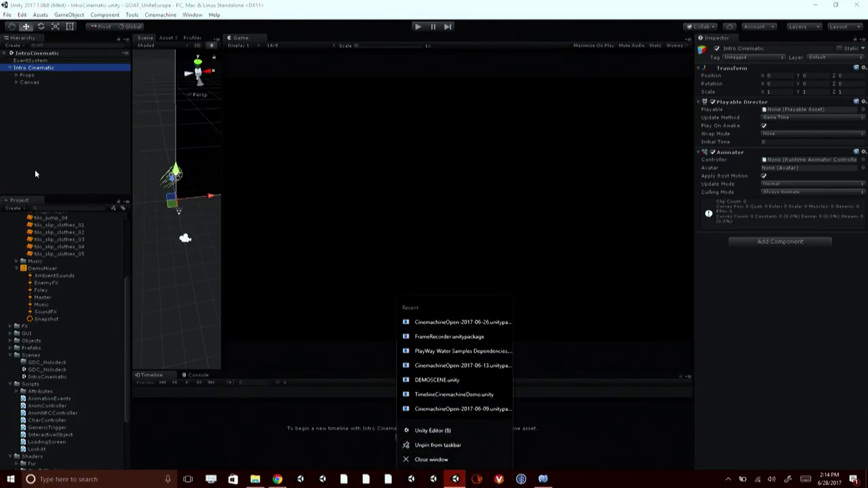
pyautogui.click(17, 83)
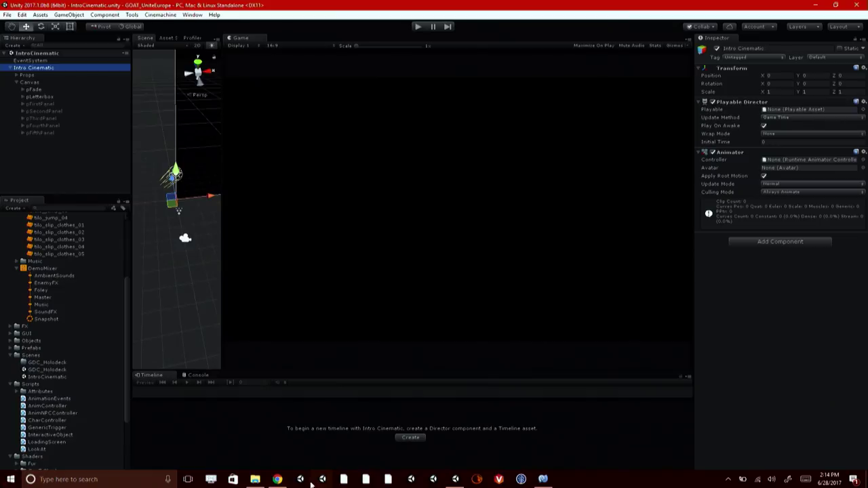
pyautogui.click(301, 480)
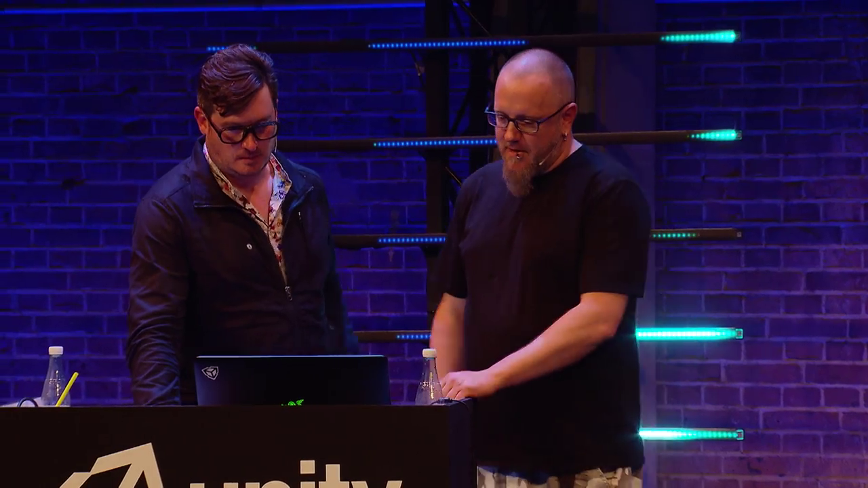
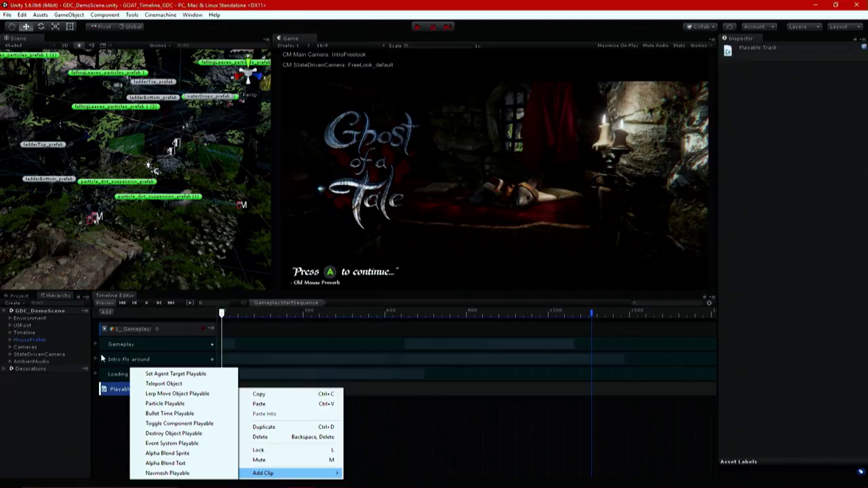
# - Expand the Intro Fly around track group and inspect the AlphaBlendSprite clip on its Playable Track
pyautogui.click(99, 360)
pyautogui.click(97, 359)
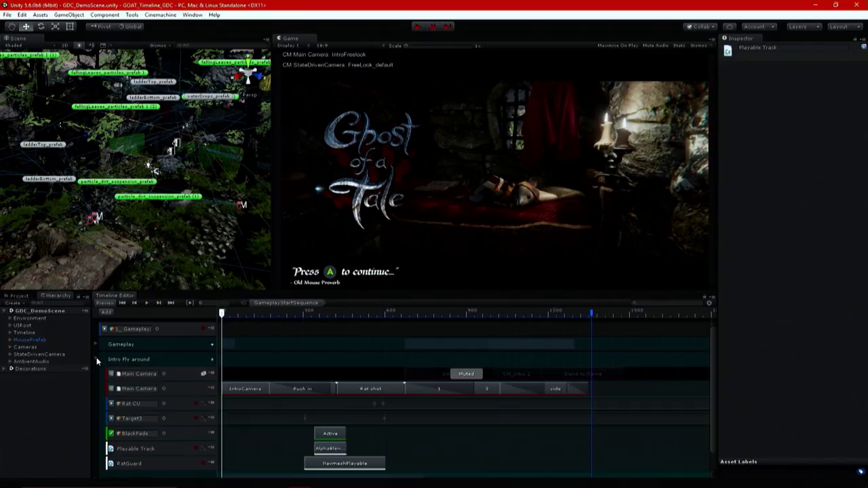
pyautogui.click(167, 447)
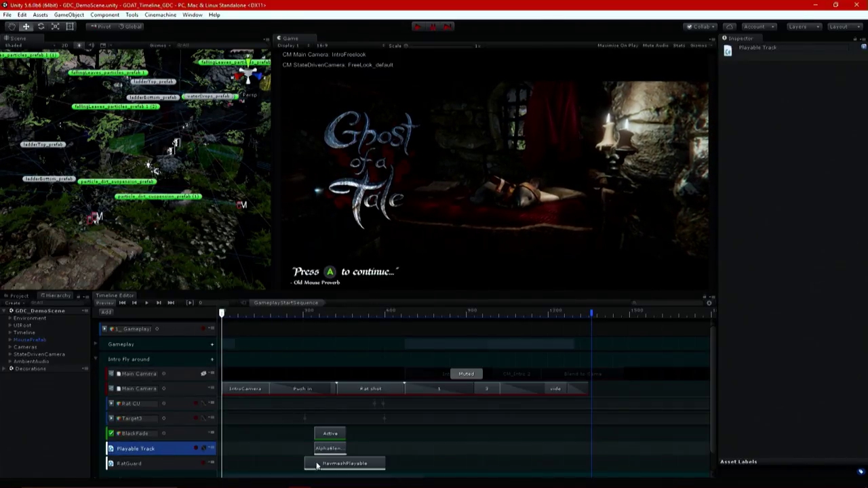
pyautogui.click(330, 449)
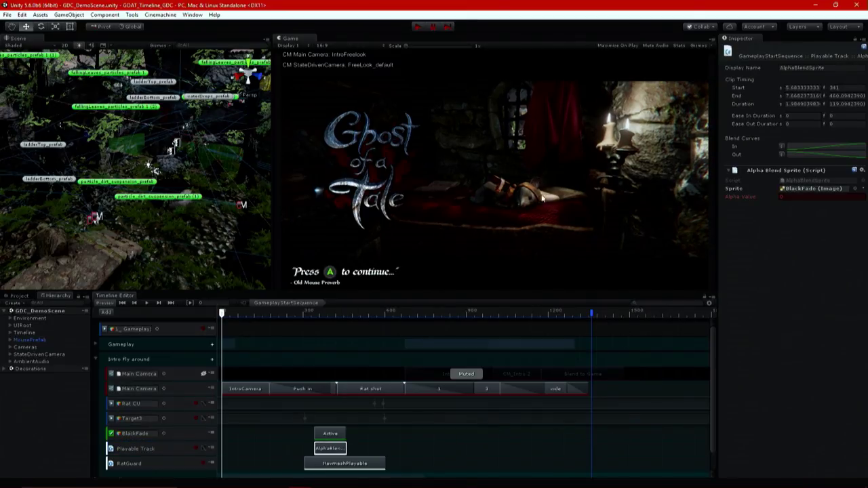
# - Scrub across the AlphaBlendSprite clip to preview the fade and locate the BlackFade track's bound object in the hierarchy
pyautogui.moveTo(303, 314)
pyautogui.mouseDown()
pyautogui.moveTo(352, 304)
pyautogui.moveTo(301, 313)
pyautogui.moveTo(320, 316)
pyautogui.mouseUp()
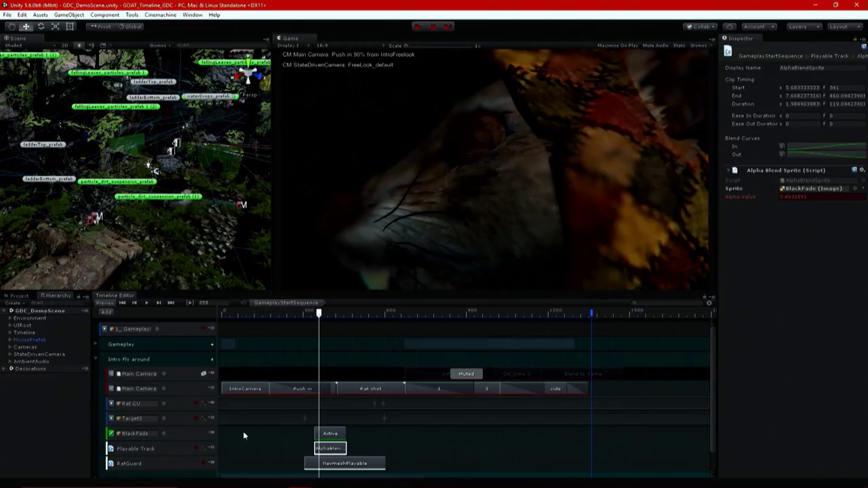
pyautogui.moveTo(319, 316); pyautogui.dragTo(311, 314)
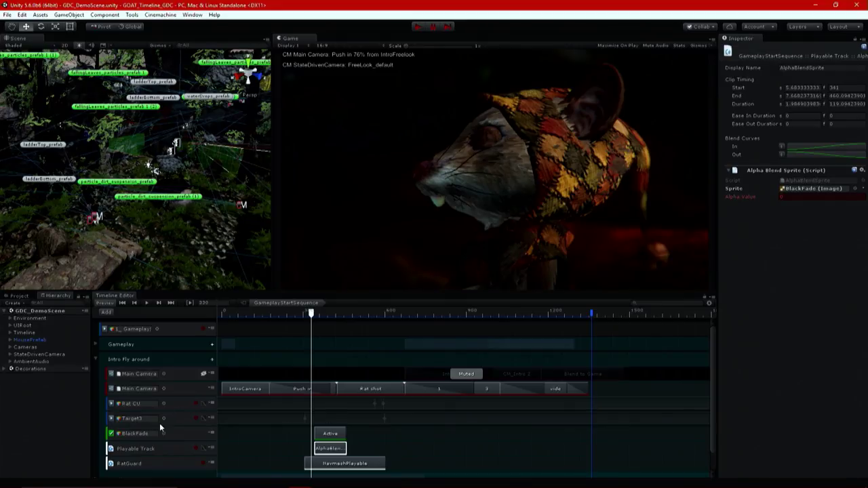
pyautogui.click(137, 433)
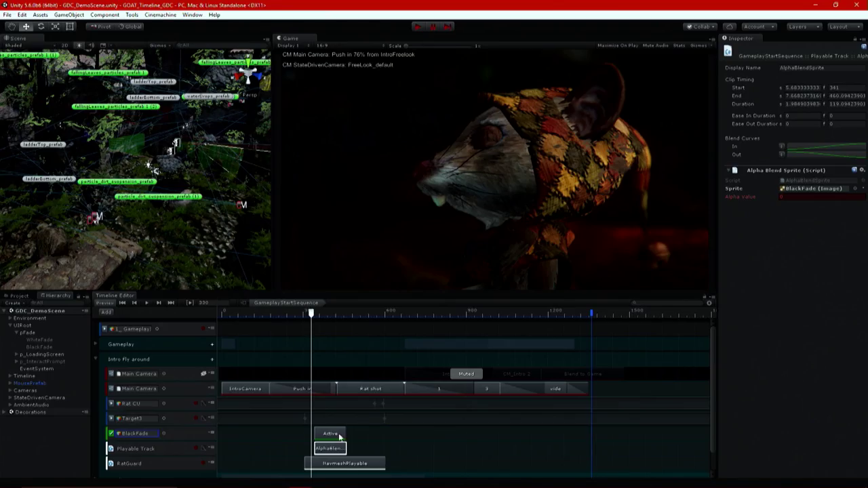
# - Rewind GameplayStartSequence to the start, run the scene and enlarge the Game view to watch the intro cinematic
pyautogui.moveTo(311, 314); pyautogui.dragTo(222, 319)
pyautogui.click(418, 26)
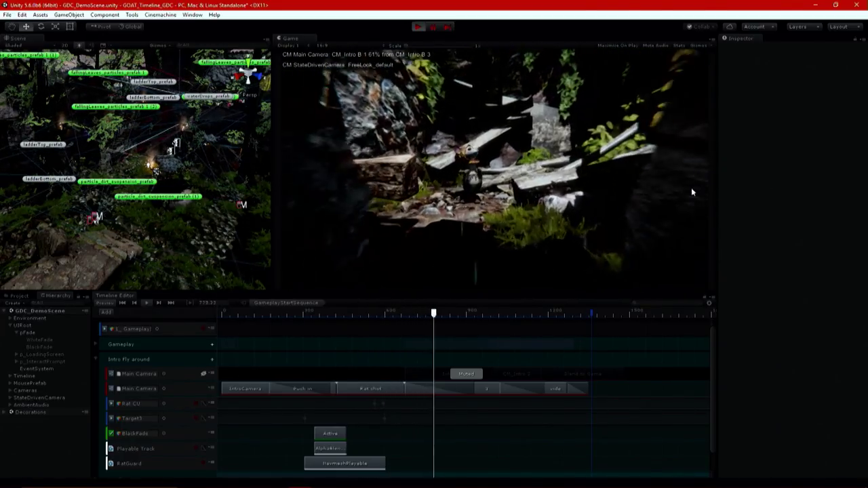
pyautogui.moveTo(718, 180); pyautogui.dragTo(743, 180)
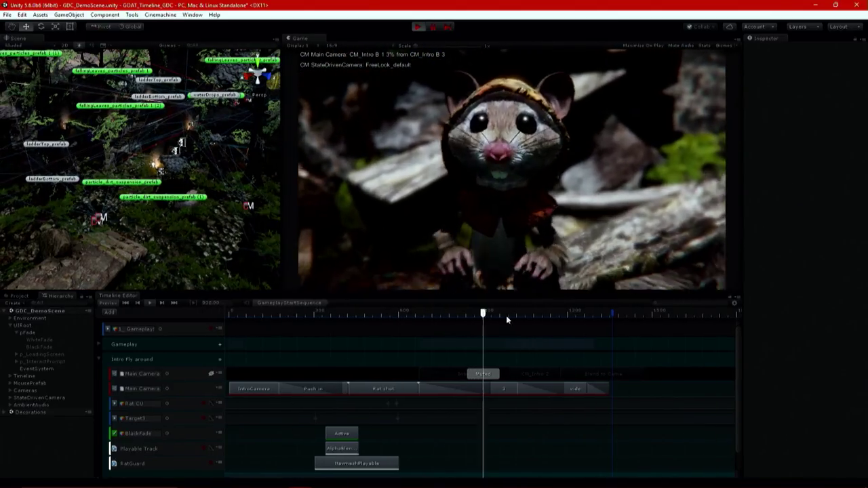
pyautogui.moveTo(506, 291); pyautogui.dragTo(507, 381)
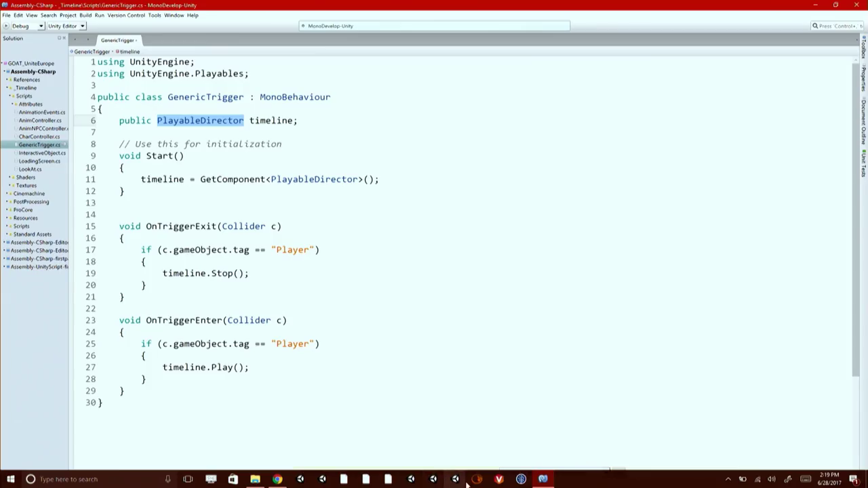
# - Switch to the AdamCinemachineFull project with DEMOSCENE and enlarge the Game view in both directions
pyautogui.click(449, 481)
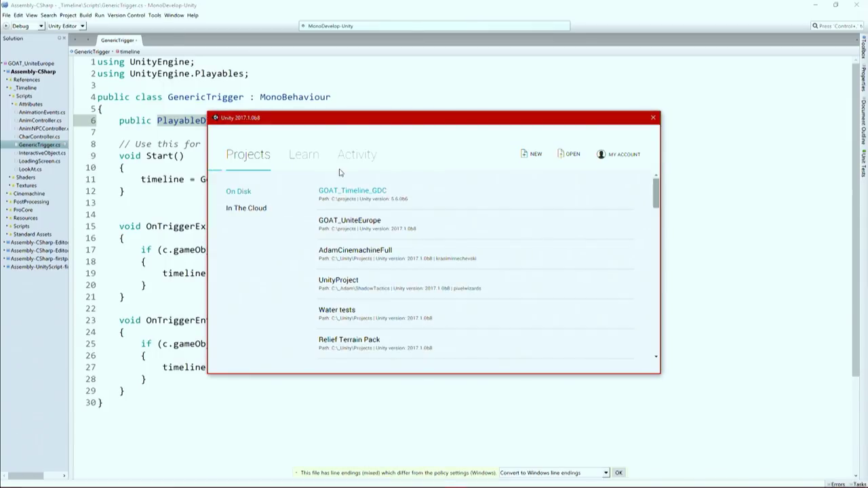
pyautogui.click(365, 242)
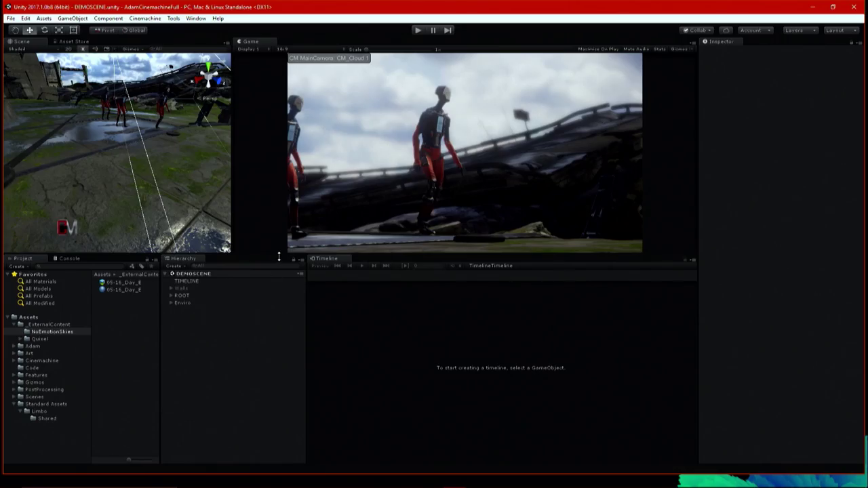
pyautogui.moveTo(278, 256); pyautogui.dragTo(274, 365)
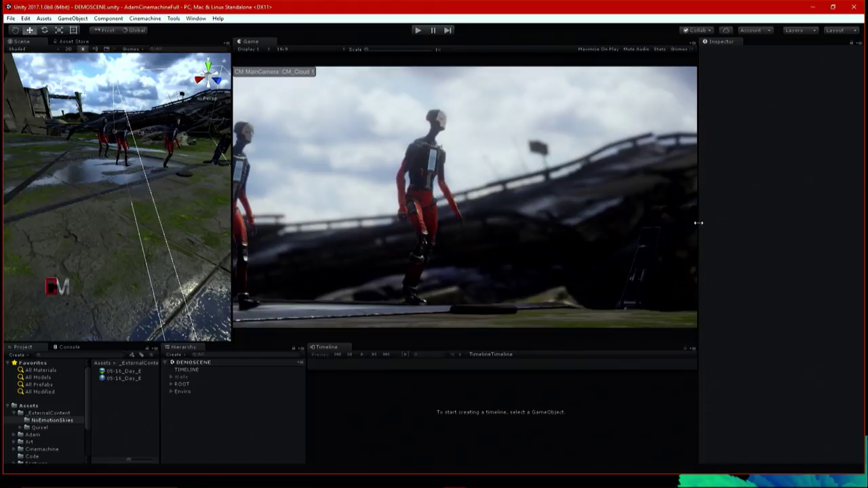
pyautogui.moveTo(699, 223); pyautogui.dragTo(766, 212)
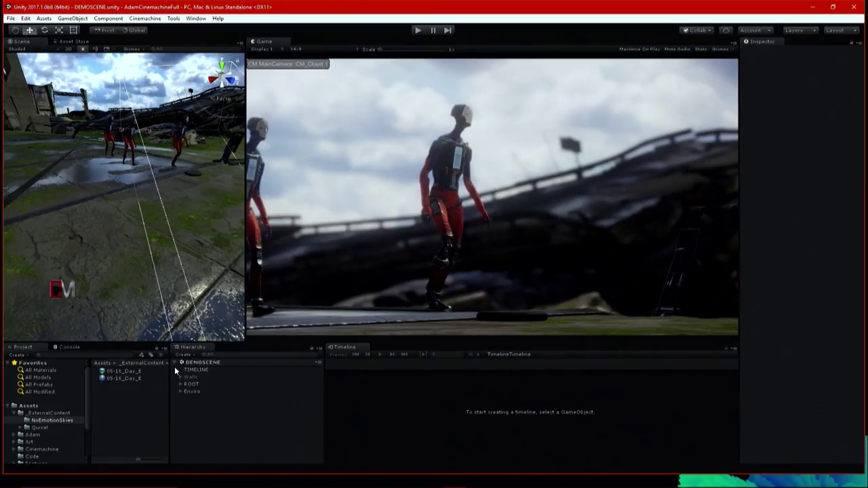
# - Show the TIMELINE object's tracks, make the Timeline view taller and inspect the CinemachineShot clip in the ClearShot group
pyautogui.click(205, 370)
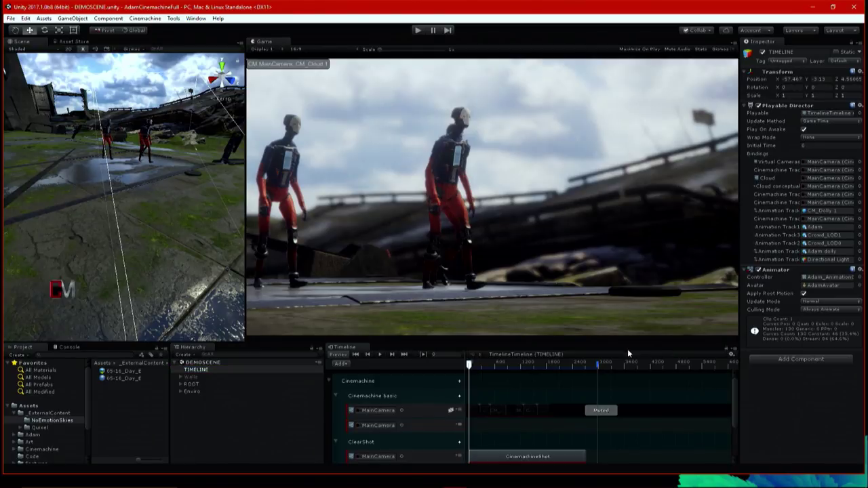
pyautogui.moveTo(630, 344); pyautogui.dragTo(421, 317)
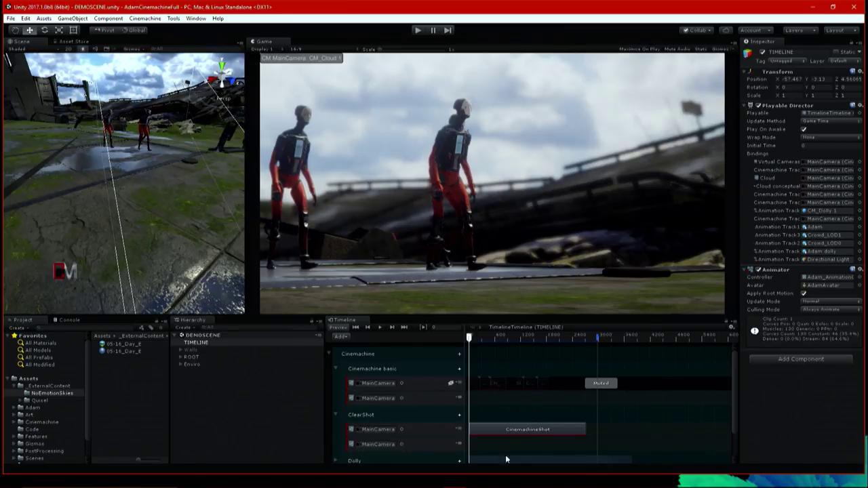
pyautogui.click(540, 430)
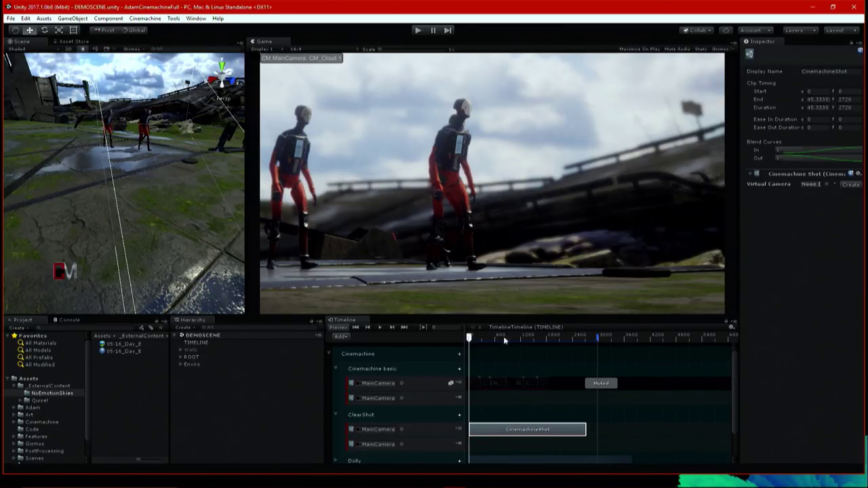
# - Expand the Enviro and ROOT objects and the Cinemachine group in the hierarchy to list the virtual cameras
pyautogui.click(180, 365)
pyautogui.click(197, 343)
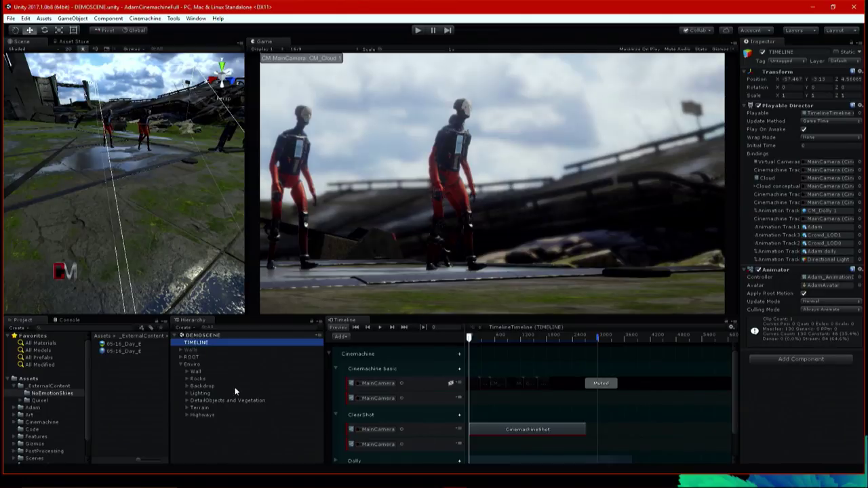
pyautogui.click(182, 350)
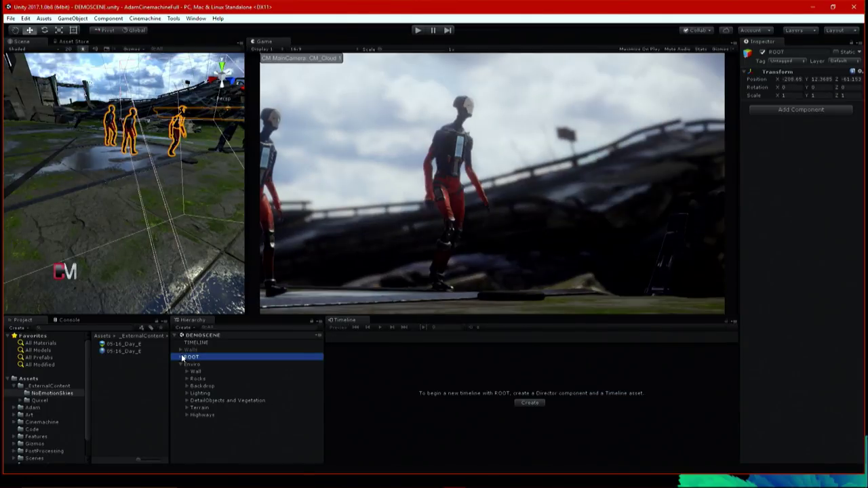
pyautogui.click(194, 357)
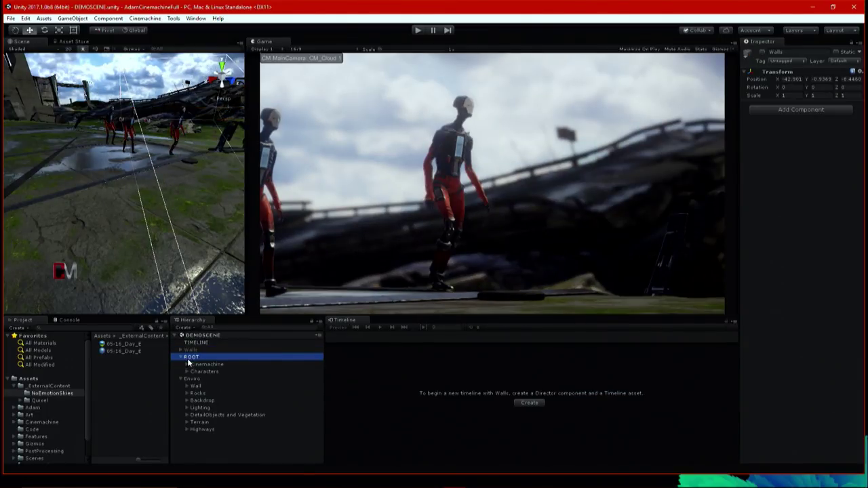
pyautogui.click(187, 364)
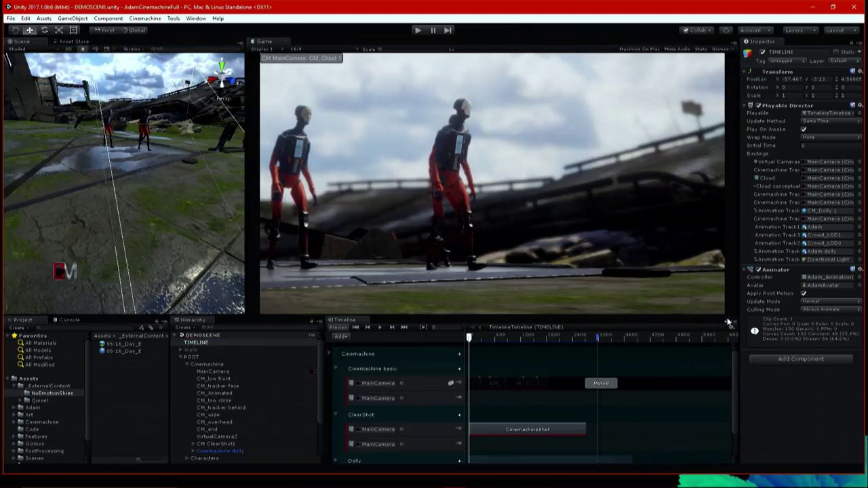
# - Bring up the ClearShot group's CinemachineShot clip settings and widen the Inspector to show the Virtual Camera field in full
pyautogui.click(545, 431)
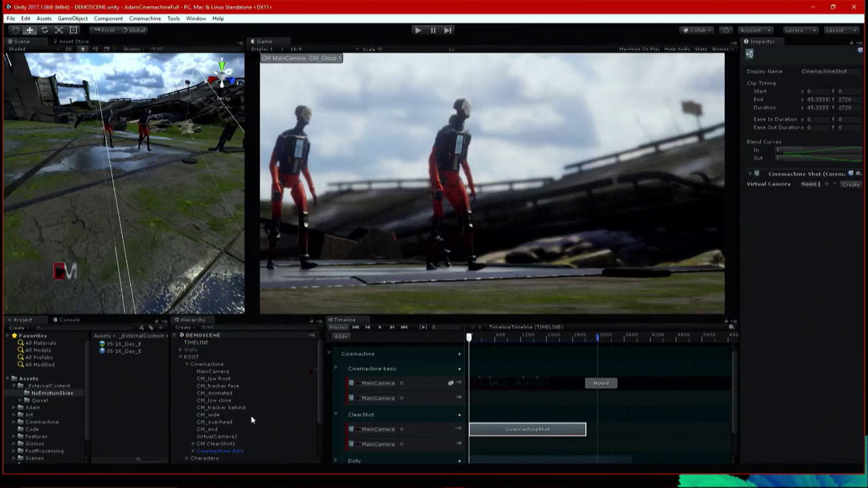
pyautogui.scroll(-3, 234, 429)
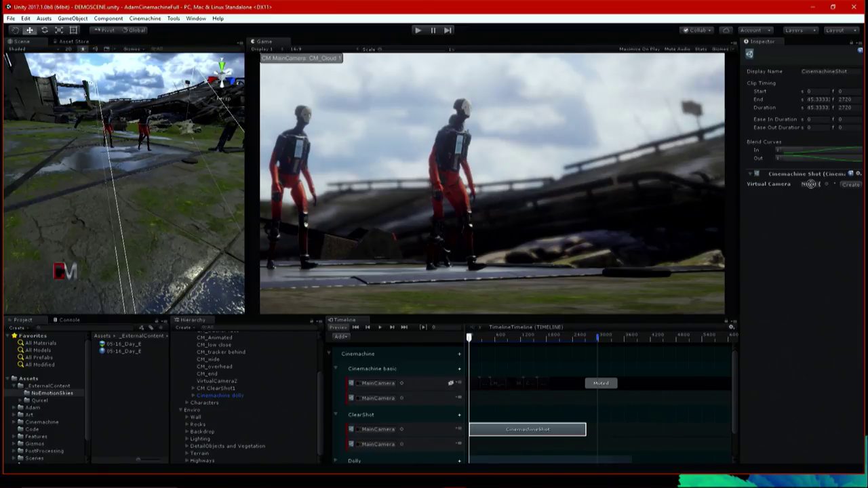
pyautogui.moveTo(742, 211); pyautogui.dragTo(636, 211)
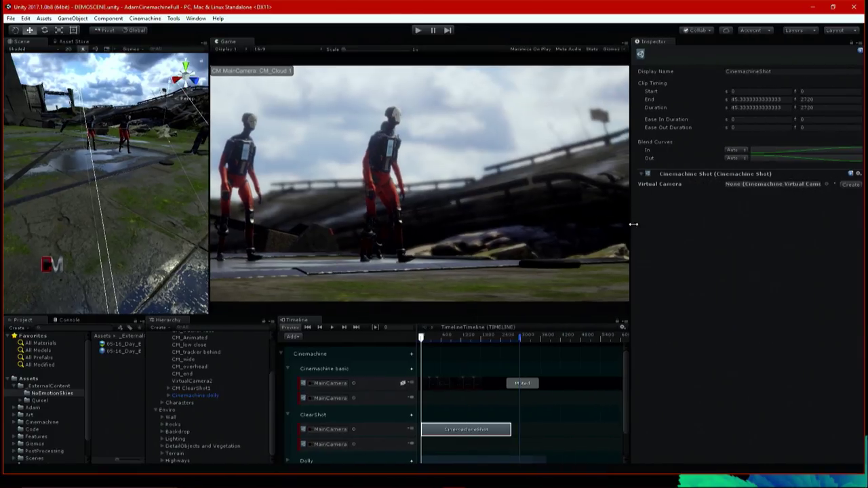
# - Add a ClearShot camera, move CM_Cloud 1, CM_Cloud 2 and CM_Cloud 3 from the existing one into it, and delete its CM vcam1
pyautogui.click(191, 389)
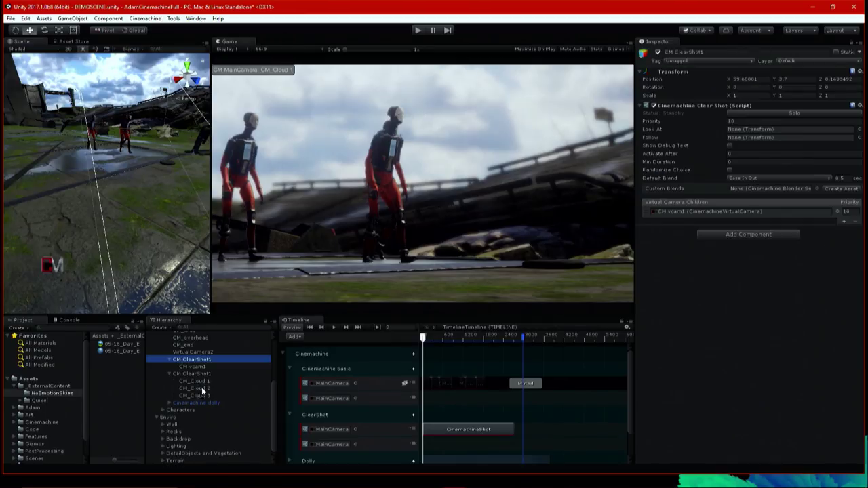
pyautogui.click(210, 382)
pyautogui.hotkey('shift', 'Down')
pyautogui.hotkey('shift', 'Down')
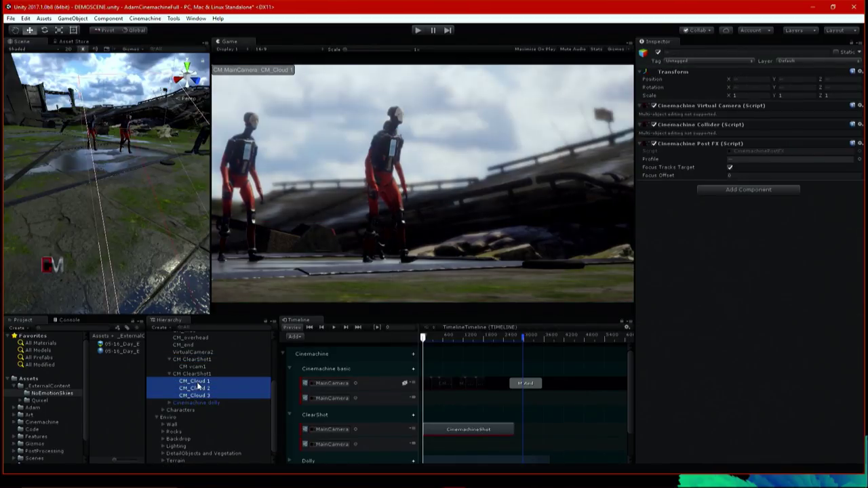
pyautogui.moveTo(224, 382); pyautogui.dragTo(203, 364)
pyautogui.click(192, 367)
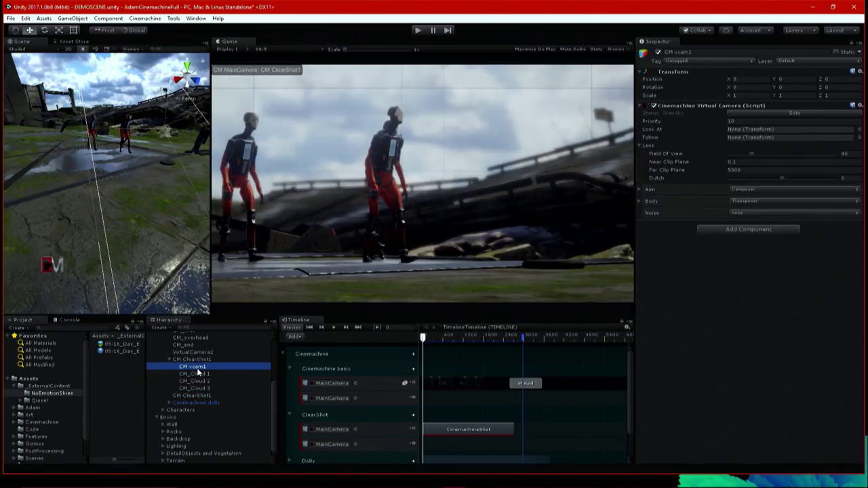
pyautogui.press('Delete')
# - Assign the CM ClearShot1 camera holding the CM_Cloud cameras to the ClearShot group's CinemachineShot clip and set its Default Blend to Cut
pyautogui.click(466, 429)
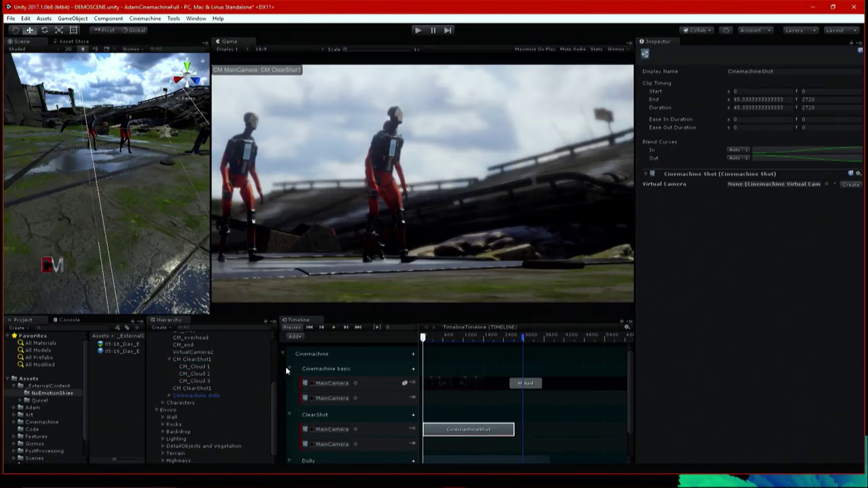
pyautogui.moveTo(194, 361); pyautogui.dragTo(759, 184)
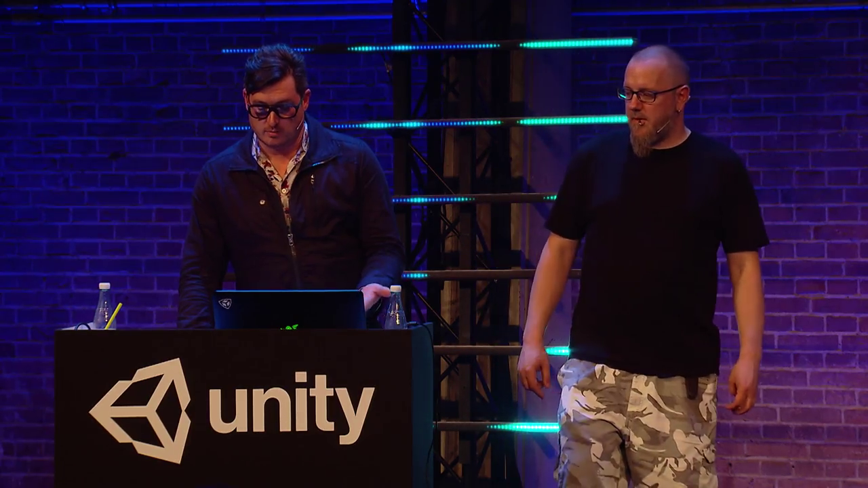
pyautogui.click(779, 288)
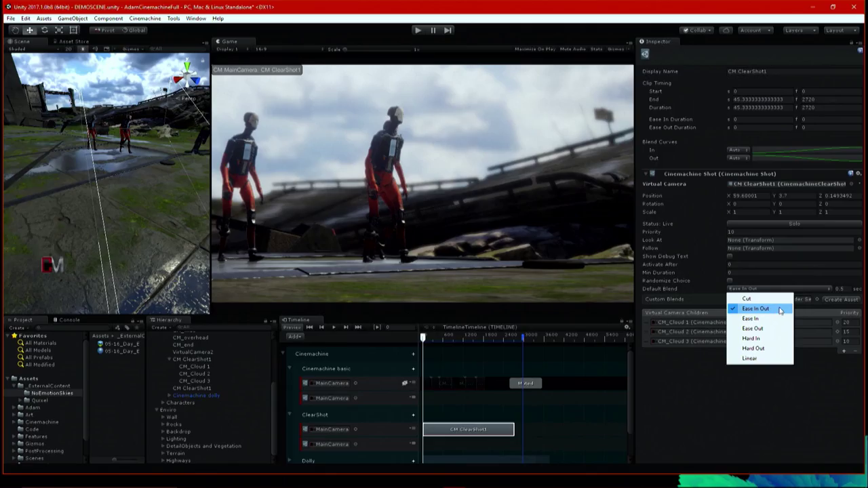
pyautogui.click(780, 298)
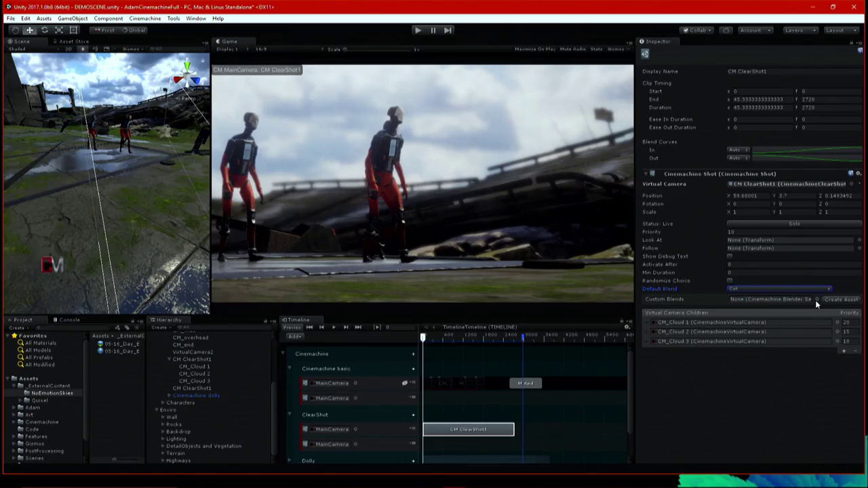
# - Create the custom blends asset "CM ClearShot1 Blends.asset" in the Assets folder and add two blend entries to it
pyautogui.click(841, 299)
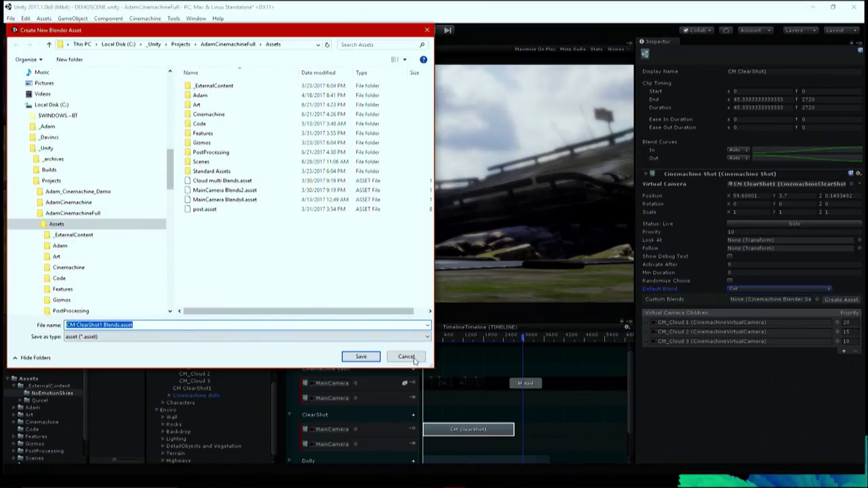
pyautogui.click(361, 356)
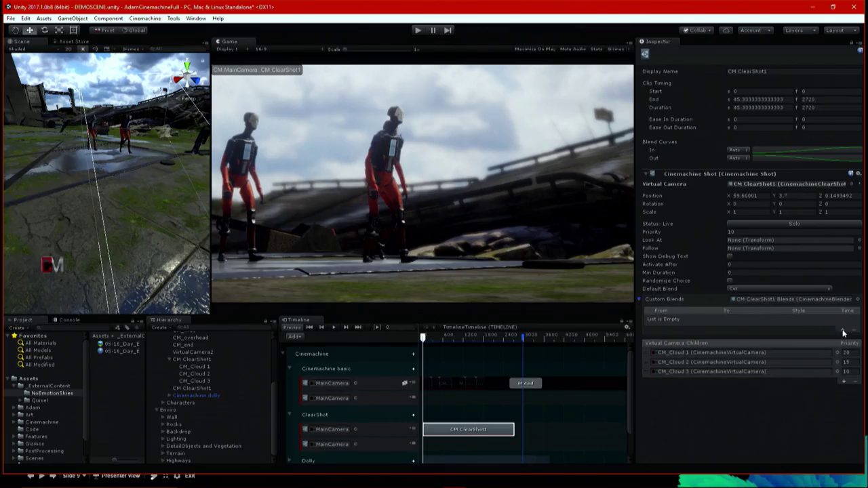
pyautogui.click(843, 332)
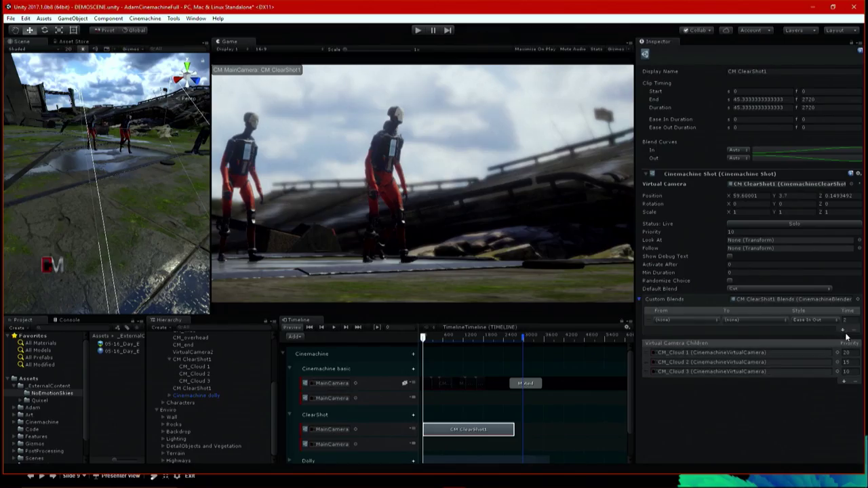
pyautogui.click(844, 332)
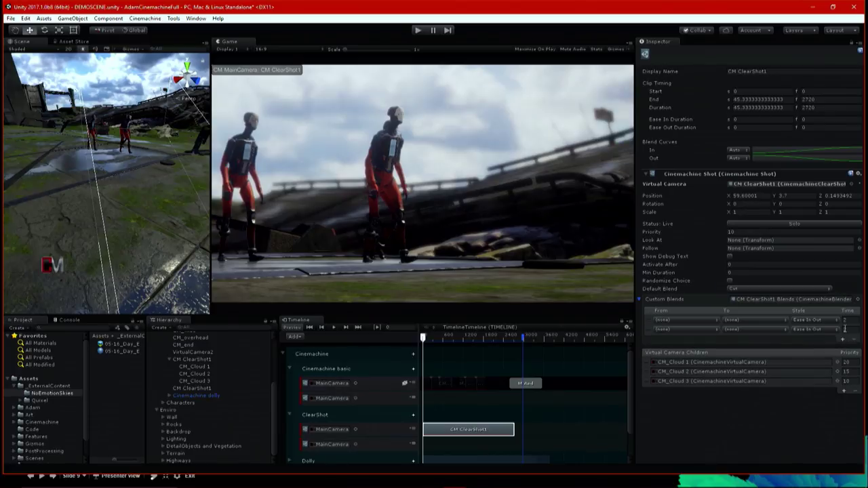
# - Show the camera choices offered for From and To in the first custom blend entry
pyautogui.click(697, 320)
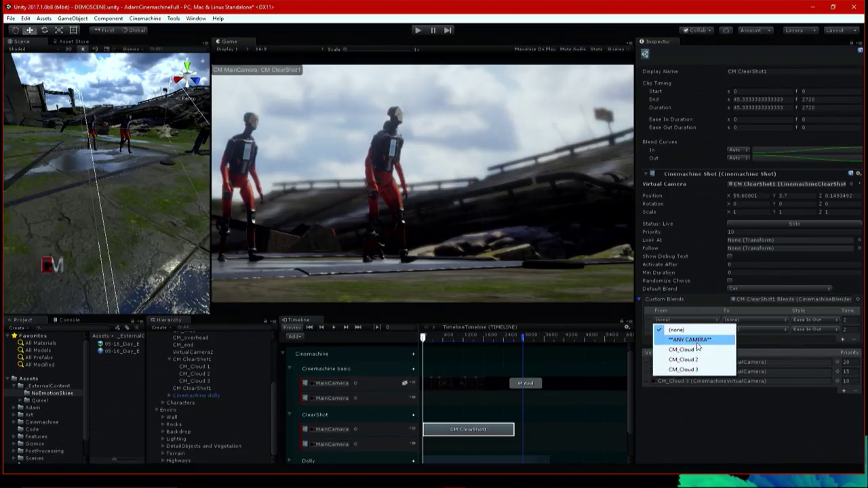
pyautogui.click(750, 320)
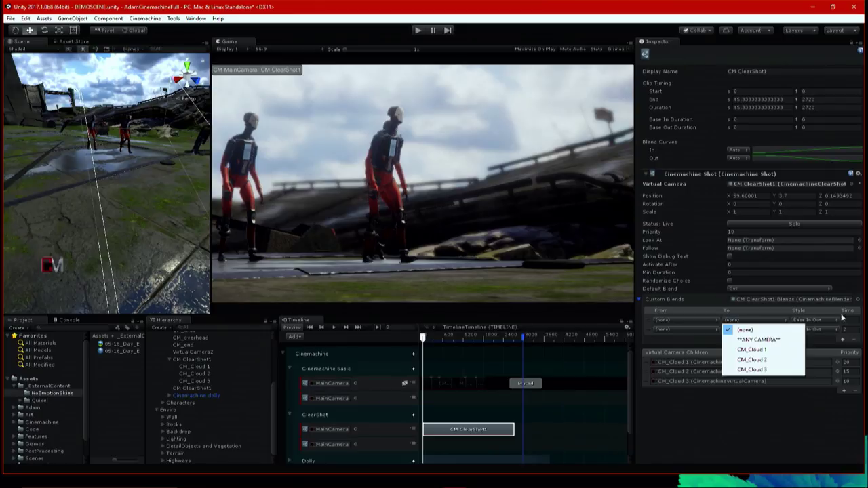
pyautogui.click(704, 258)
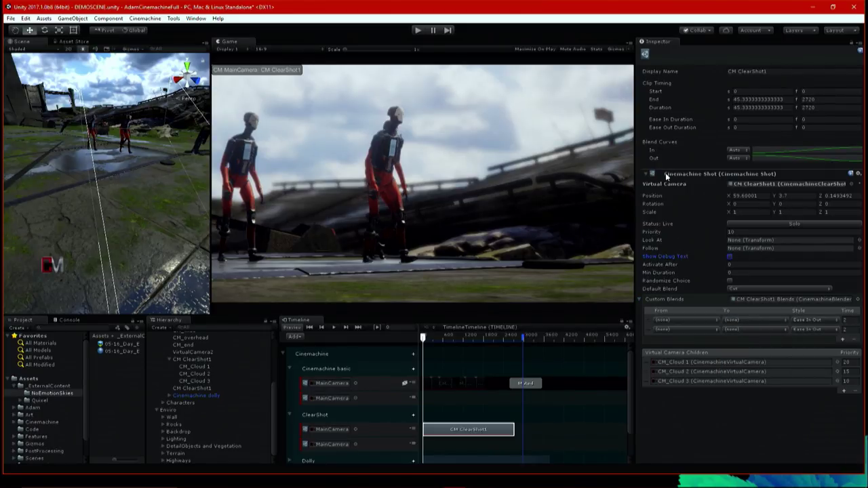
# - Activate the Walls object in the scene hierarchy
pyautogui.click(193, 367)
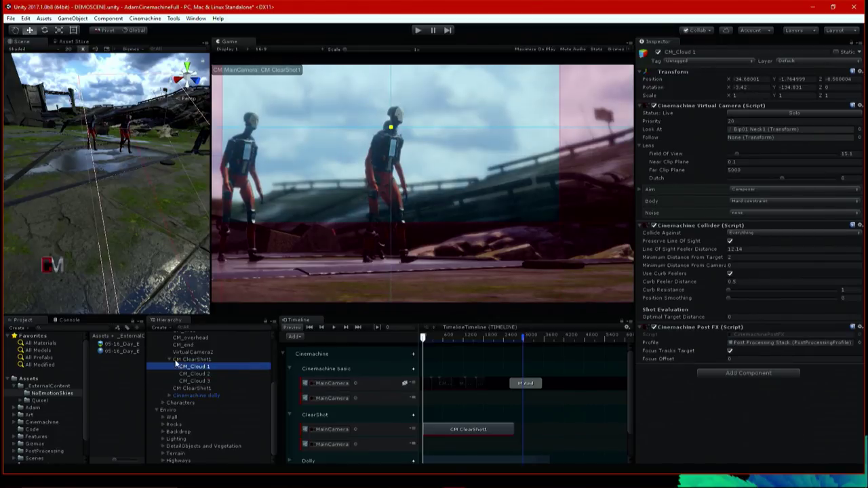
pyautogui.scroll(4, 190, 361)
pyautogui.click(177, 348)
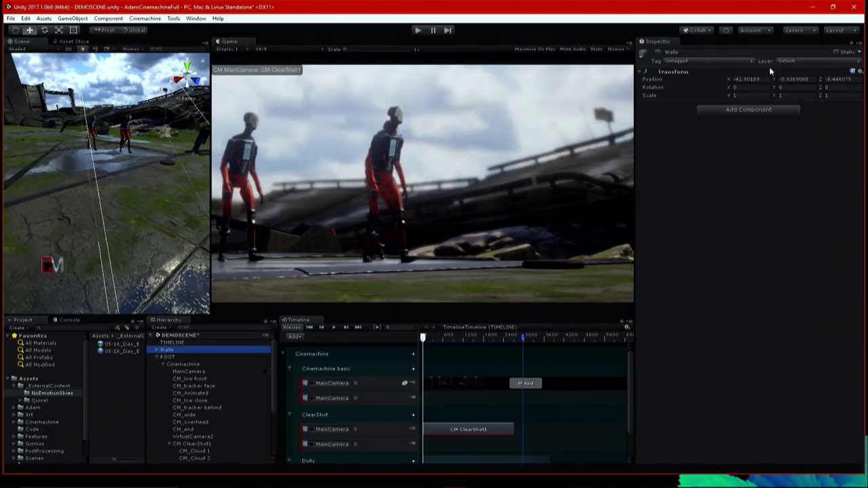
pyautogui.click(658, 52)
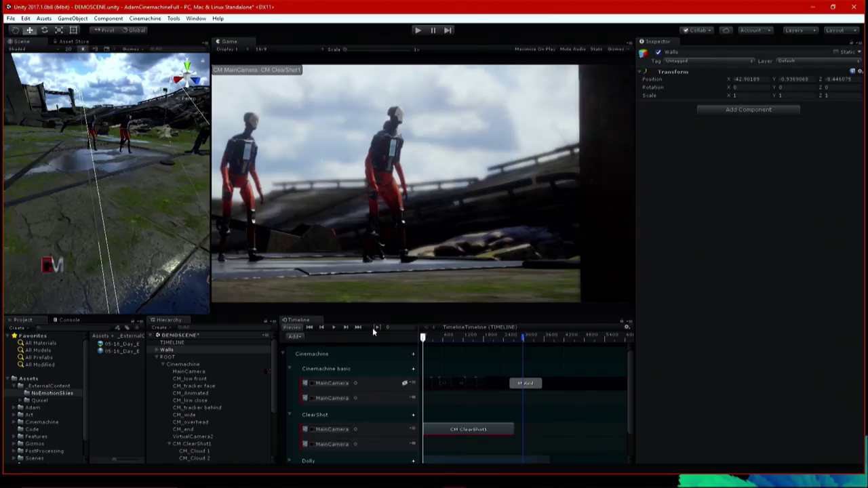
# - Reframe the CM_Cloud 1 shot by moving its Look At target point slightly lower and to the right in the Game view
pyautogui.scroll(-3, 195, 424)
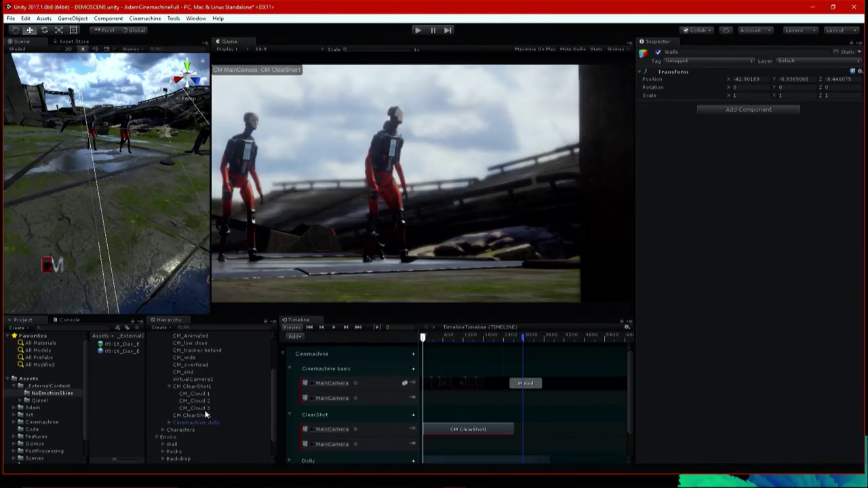
pyautogui.click(194, 394)
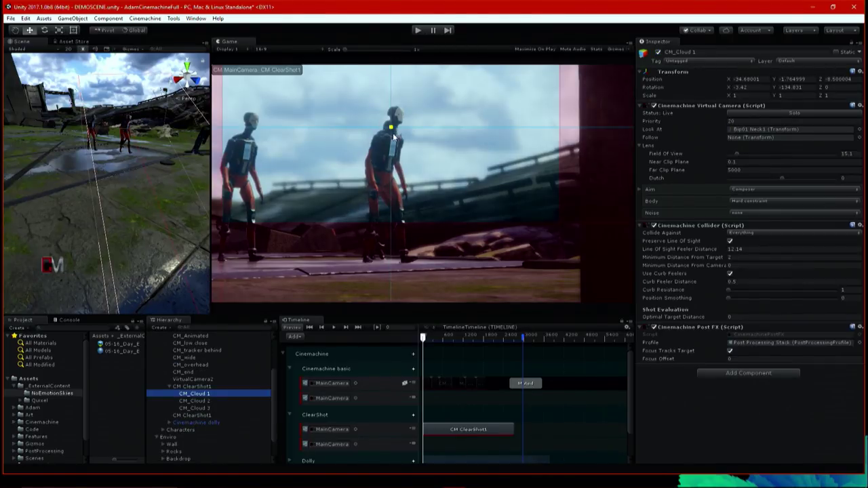
pyautogui.moveTo(391, 131); pyautogui.dragTo(400, 163)
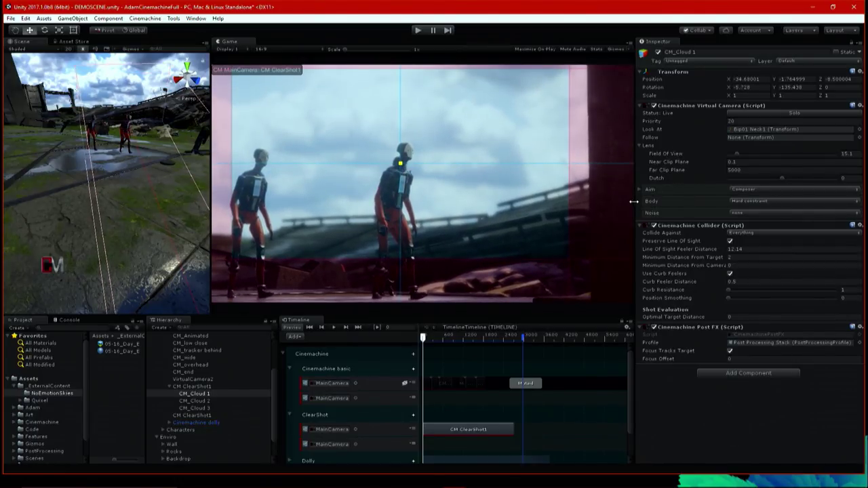
# - Widen the Game view, focus the Scene view on CM_Cloud 1, and scrub the timeline to about frame 208 and back to the start
pyautogui.moveTo(633, 201); pyautogui.dragTo(741, 196)
pyautogui.press('f')
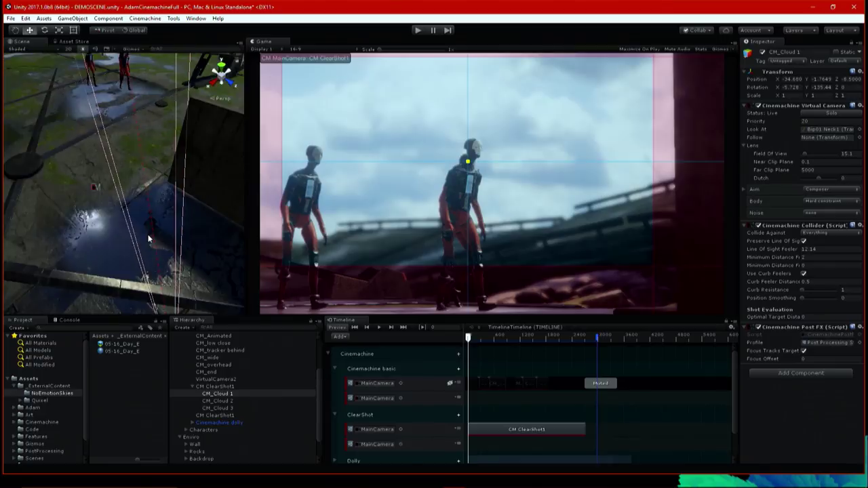
pyautogui.moveTo(485, 340); pyautogui.dragTo(474, 201)
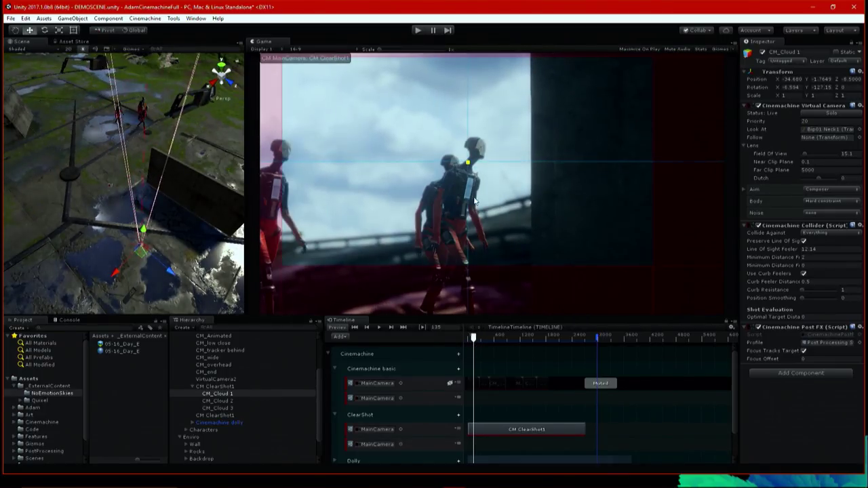
pyautogui.press('space')
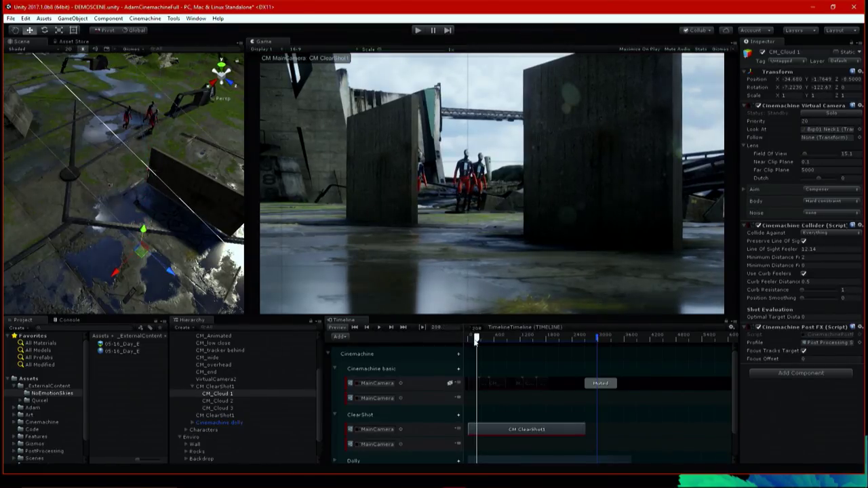
pyautogui.moveTo(476, 341); pyautogui.dragTo(467, 341)
# - Move CM_Cloud 1 to about X -35.24, Z -8.62 and set its collider's Minimum Distance From Target to 0.39 and Curb Feeler Distance to 0.77
pyautogui.moveTo(144, 251)
pyautogui.mouseDown()
pyautogui.moveTo(165, 230)
pyautogui.moveTo(128, 242)
pyautogui.moveTo(139, 238)
pyautogui.mouseUp()
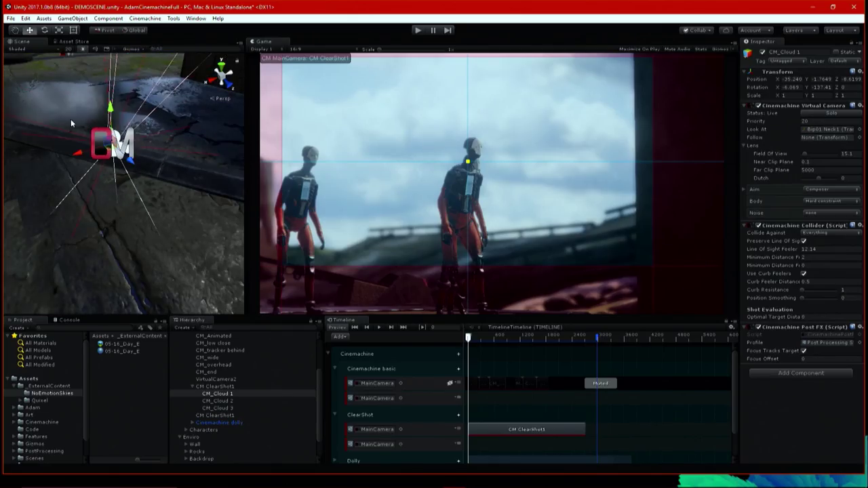
pyautogui.keyDown('alt'); pyautogui.moveTo(71, 122); pyautogui.dragTo(113, 141); pyautogui.keyUp('alt')
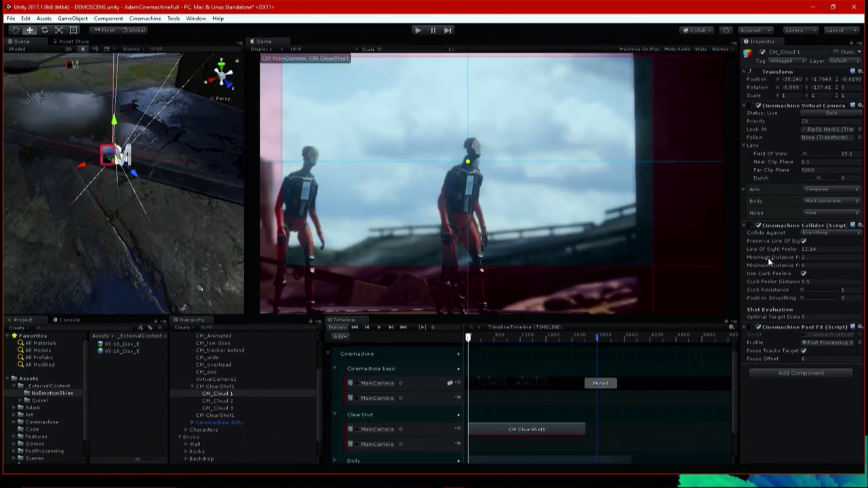
pyautogui.moveTo(771, 258); pyautogui.dragTo(768, 262)
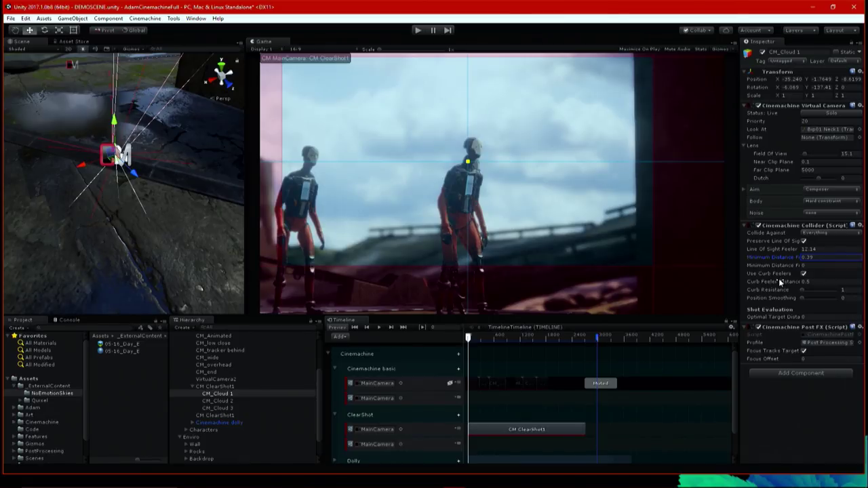
pyautogui.moveTo(777, 280)
pyautogui.mouseDown()
pyautogui.moveTo(769, 282)
pyautogui.moveTo(777, 286)
pyautogui.mouseUp()
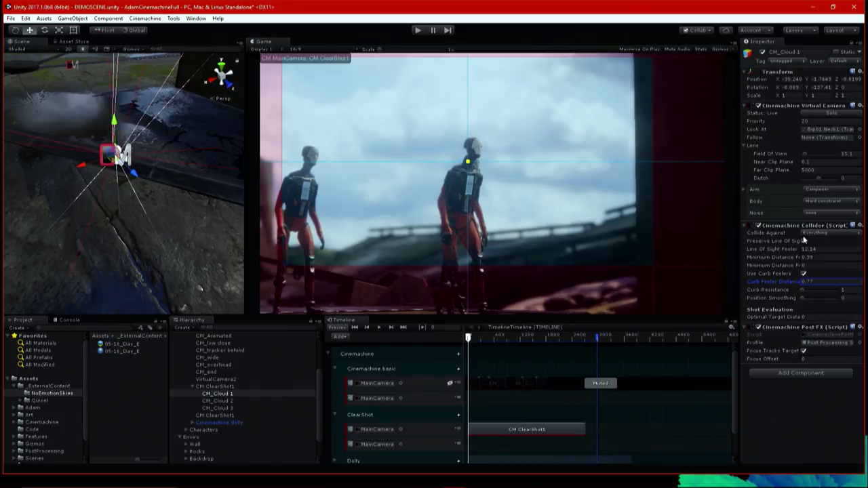
# - Raise and shift CM_Cloud 1 among the walls to about X -34.9, Y -0.21, Z -9.83
pyautogui.moveTo(243, 190); pyautogui.dragTo(179, 207, button='right')
pyautogui.moveTo(119, 242)
pyautogui.mouseDown()
pyautogui.moveTo(149, 259)
pyautogui.moveTo(134, 265)
pyautogui.moveTo(126, 255)
pyautogui.mouseUp()
pyautogui.moveTo(127, 255); pyautogui.dragTo(74, 235, button='right')
pyautogui.moveTo(102, 224); pyautogui.dragTo(119, 241)
pyautogui.moveTo(120, 242); pyautogui.dragTo(111, 277, button='right')
pyautogui.moveTo(111, 274); pyautogui.dragTo(73, 202)
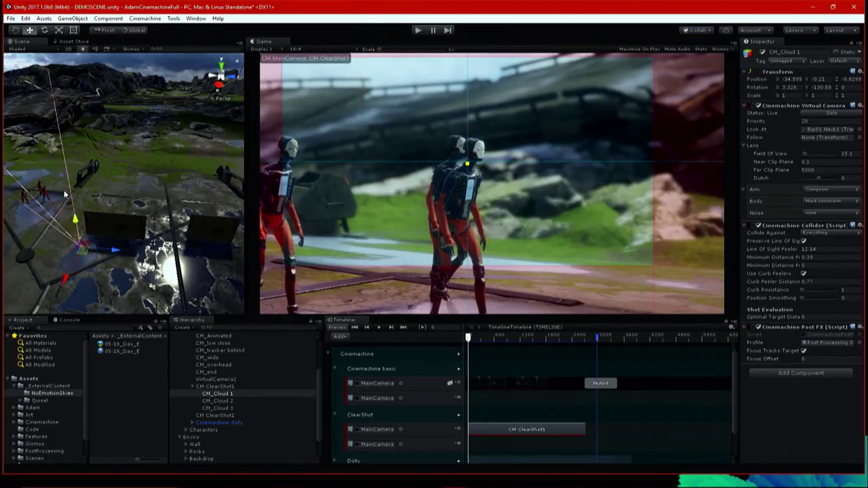
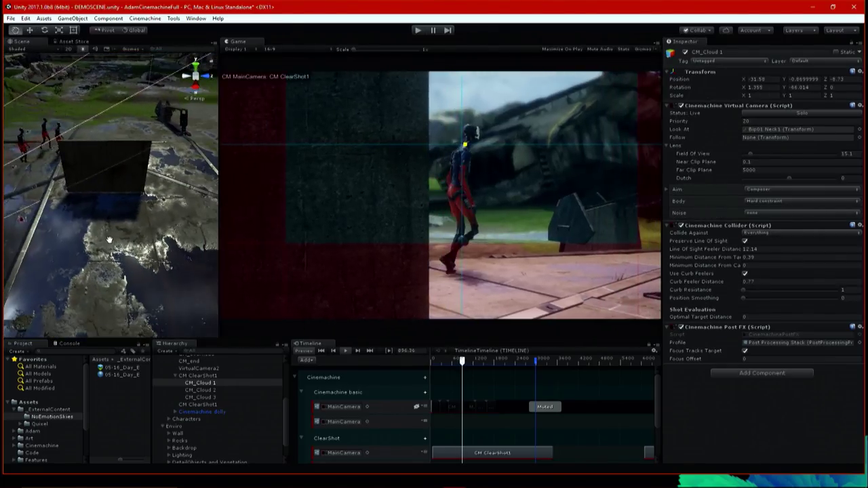
# - Park the timeline at frame 1223 and move Wall 2 along its Z axis to about 7.91
pyautogui.press('w')
pyautogui.scroll(-5, 150, 250)
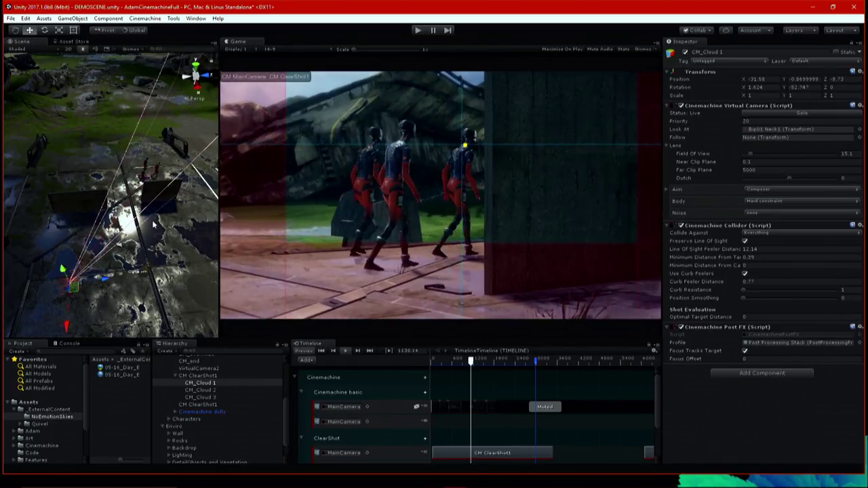
pyautogui.moveTo(472, 362); pyautogui.dragTo(471, 371)
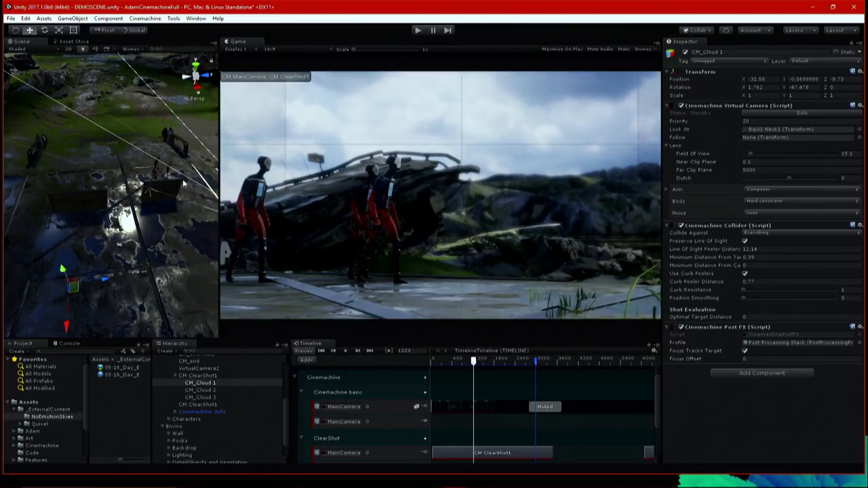
pyautogui.click(161, 195)
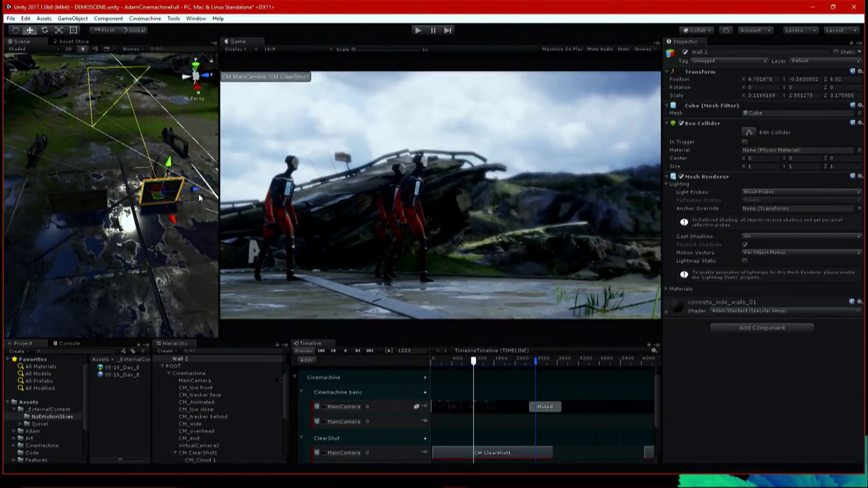
pyautogui.moveTo(197, 192)
pyautogui.mouseDown()
pyautogui.moveTo(201, 182)
pyautogui.moveTo(196, 197)
pyautogui.moveTo(203, 187)
pyautogui.moveTo(200, 201)
pyautogui.moveTo(210, 202)
pyautogui.mouseUp()
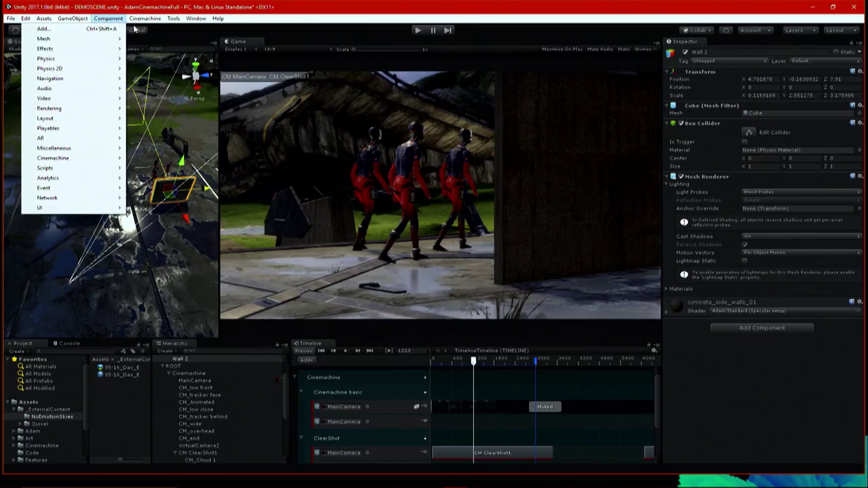
# - Create a Cinemachine Group Target Camera and bring its new objects into view in the hierarchy
pyautogui.moveTo(155, 25)
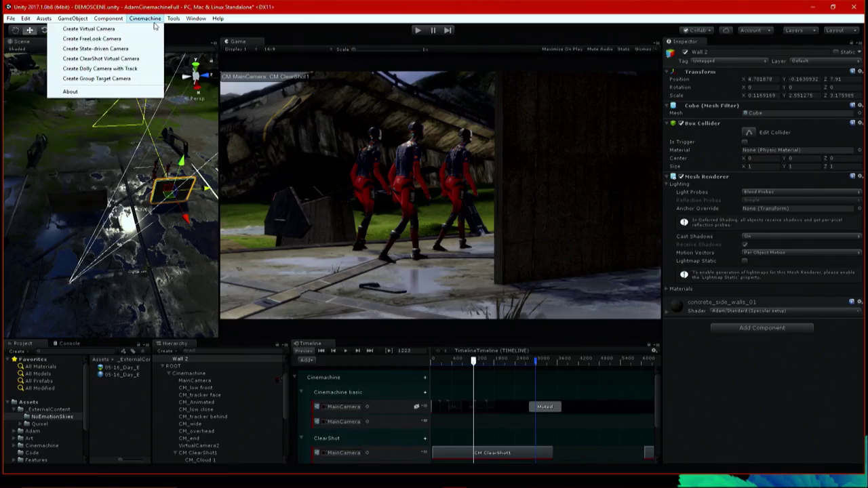
pyautogui.click(114, 76)
pyautogui.scroll(-5, 226, 434)
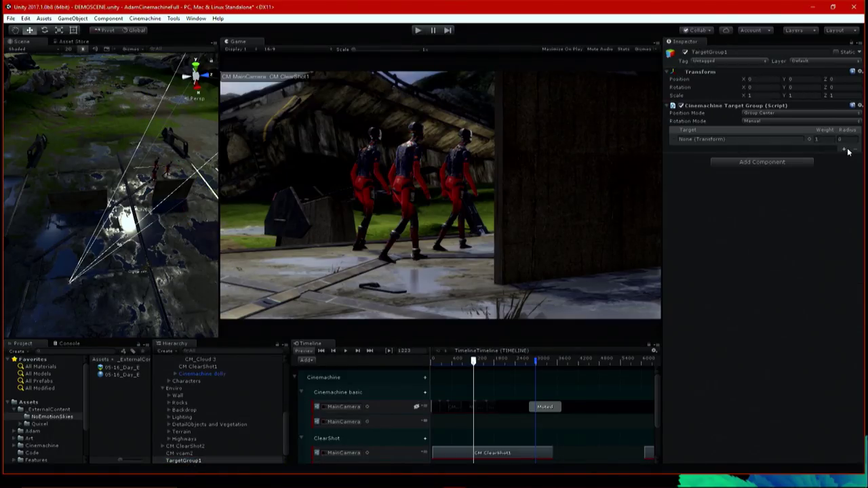
# - Add six more empty entries to the new target group's Target list, making seven in all
pyautogui.click(844, 149)
pyautogui.click(844, 158)
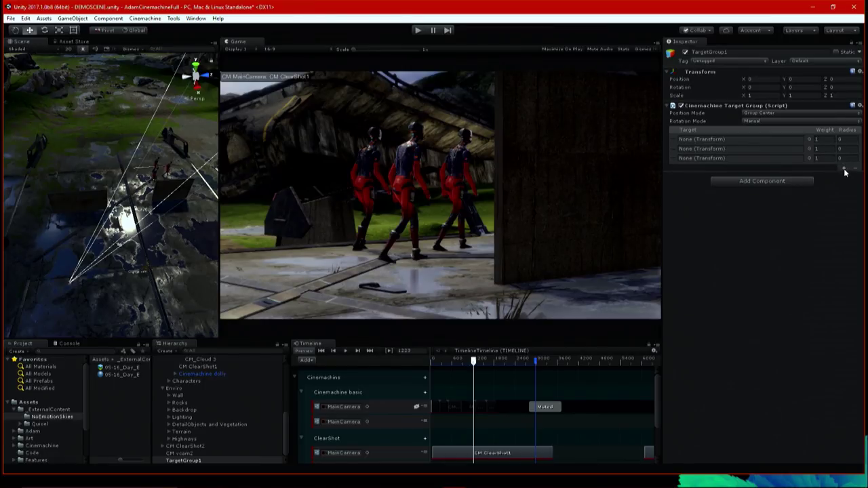
pyautogui.click(844, 169)
pyautogui.click(845, 178)
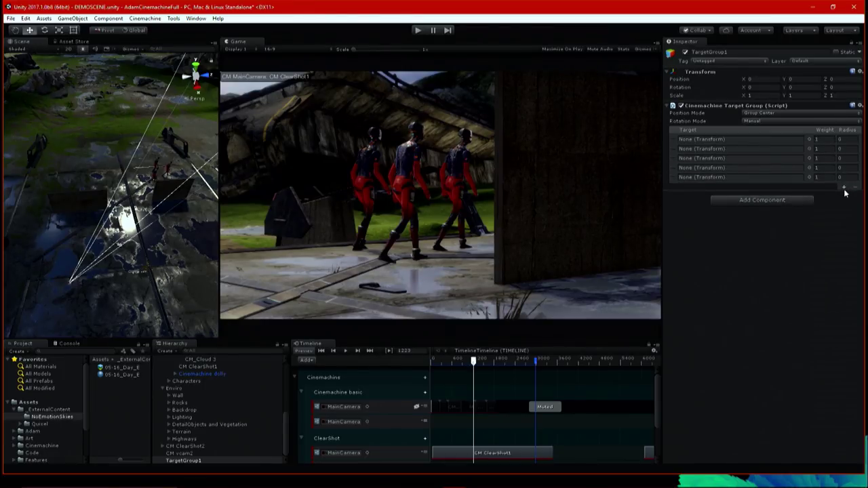
pyautogui.click(844, 189)
pyautogui.click(844, 198)
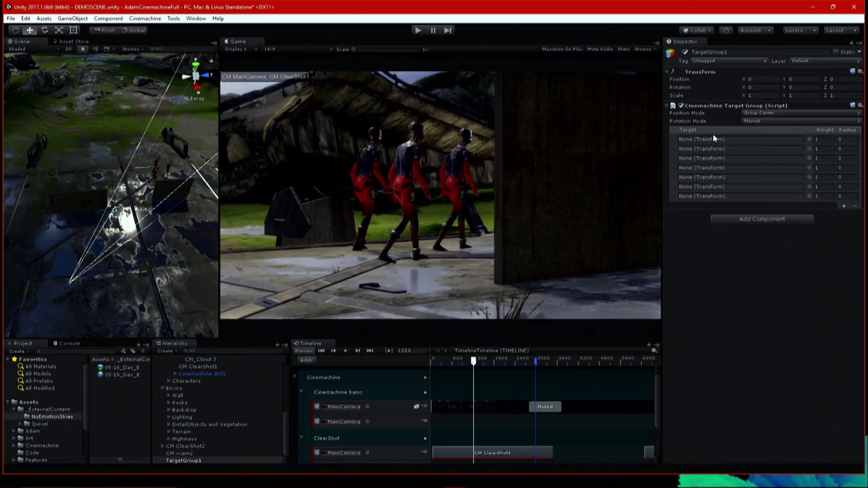
# - Set the target group's Position Mode to Group Average
pyautogui.click(795, 114)
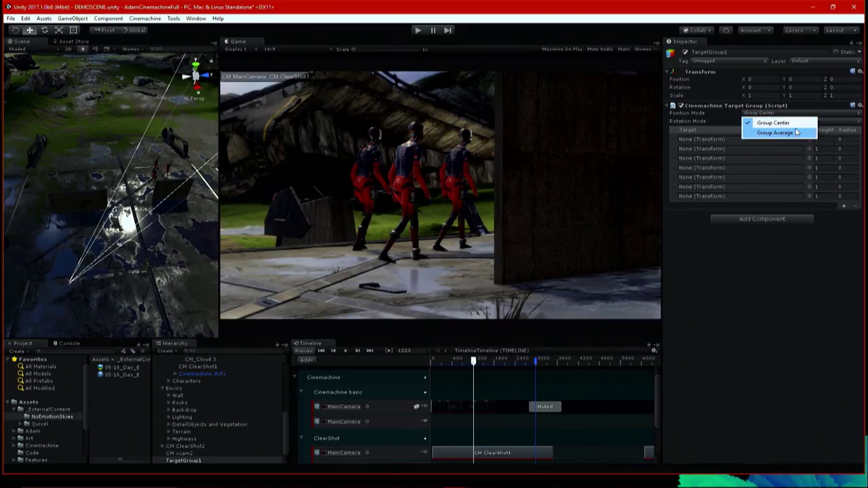
pyautogui.click(797, 133)
pyautogui.click(785, 121)
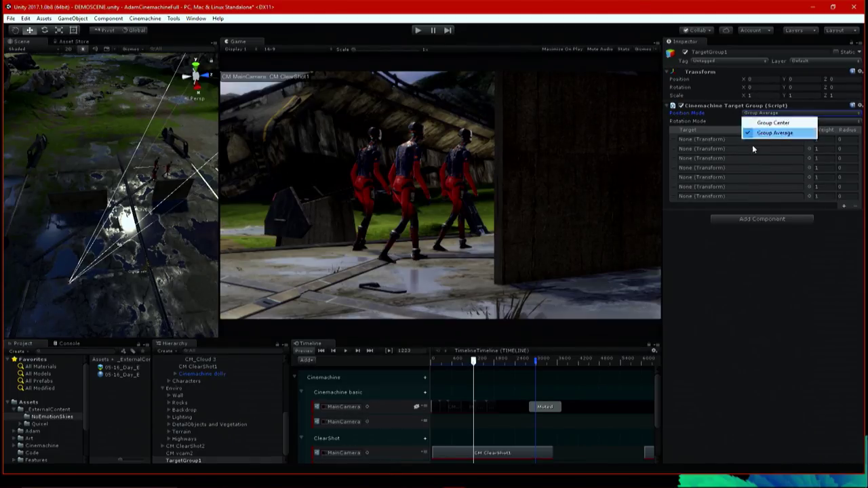
pyautogui.click(769, 291)
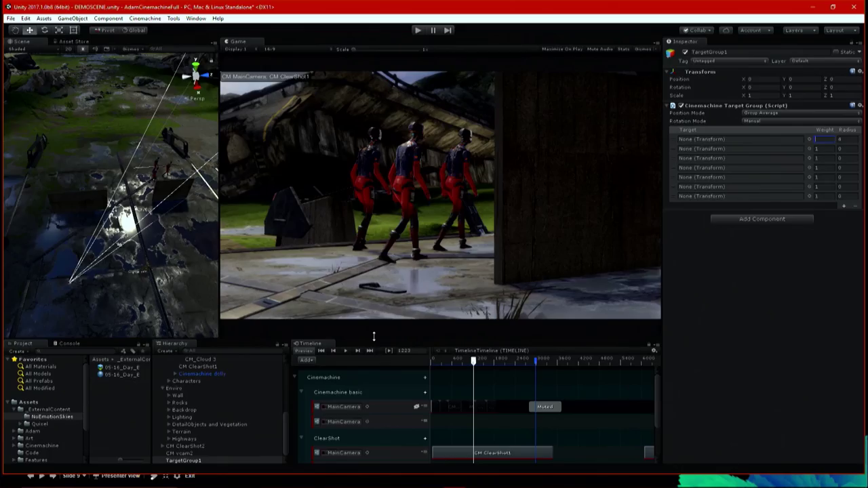
# - Select CM vcam2, keep Group Composer as its Aim mode and expand the Aim settings for inspection
pyautogui.moveTo(373, 337); pyautogui.dragTo(374, 295)
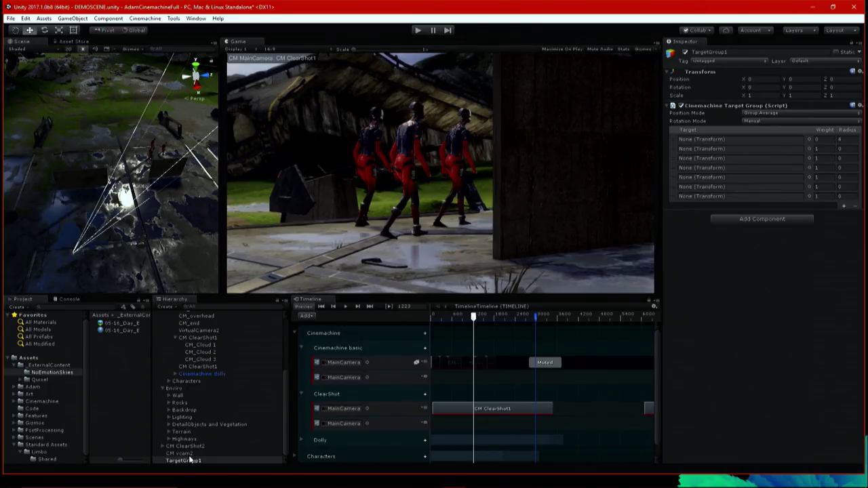
pyautogui.click(179, 453)
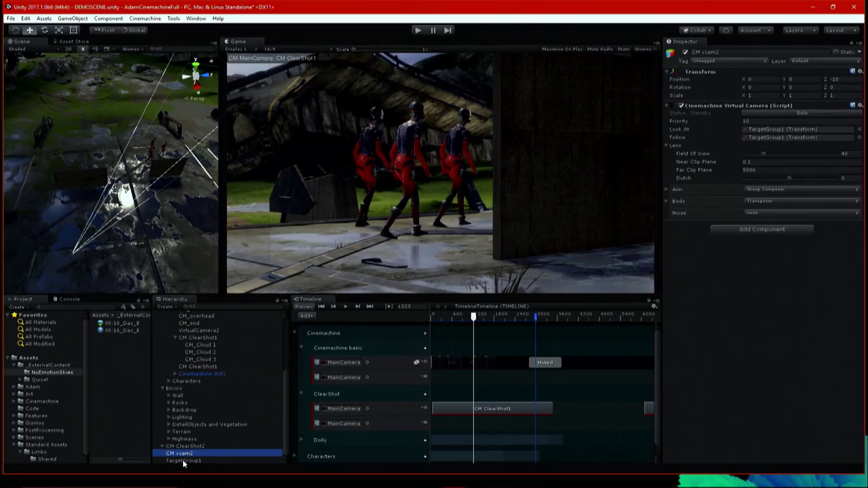
pyautogui.moveTo(185, 465); pyautogui.dragTo(761, 314)
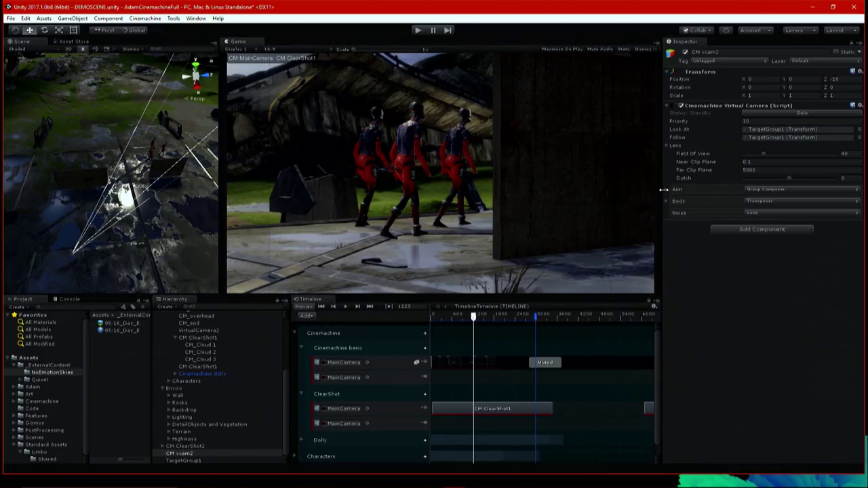
pyautogui.click(813, 188)
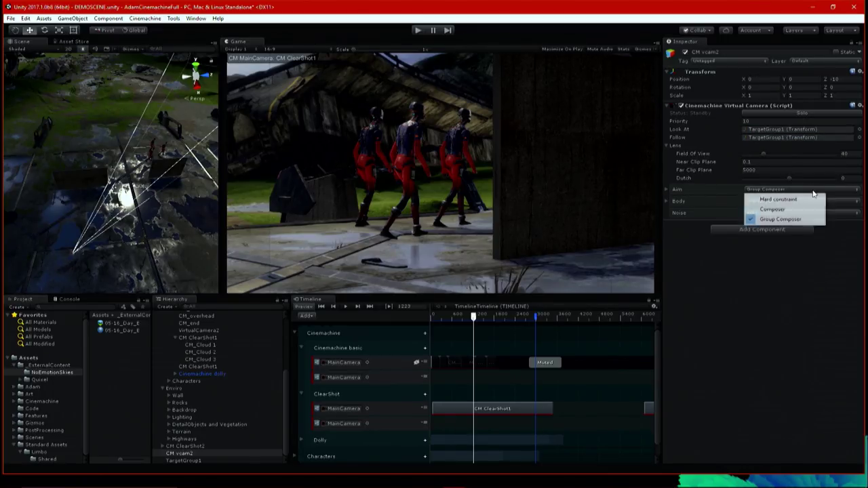
pyautogui.click(779, 224)
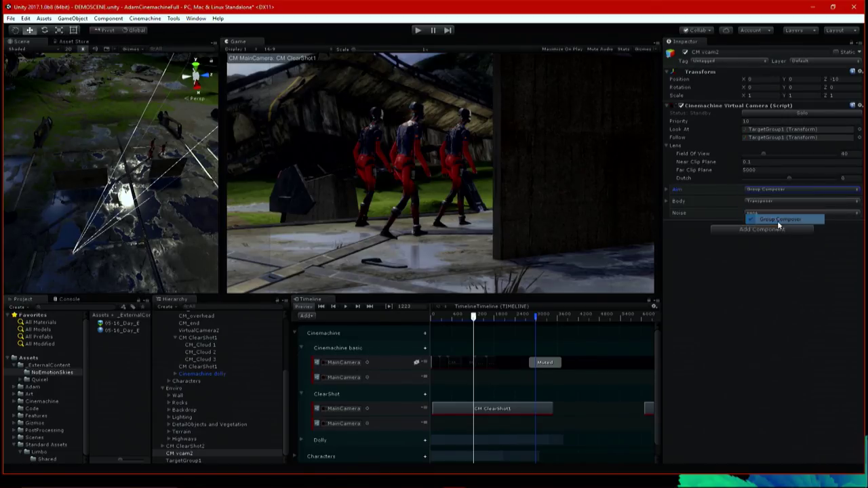
pyautogui.click(668, 190)
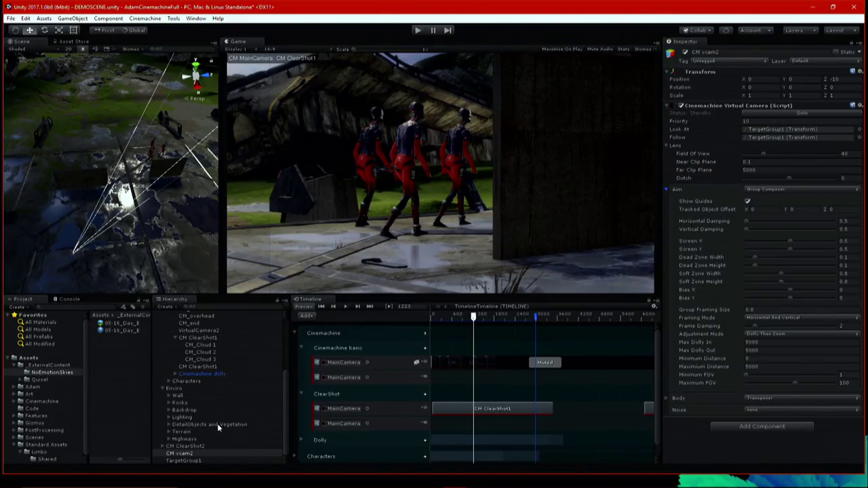
# - Remove three empty entries from the end of TargetGroup1's Target list, keeping four
pyautogui.click(195, 461)
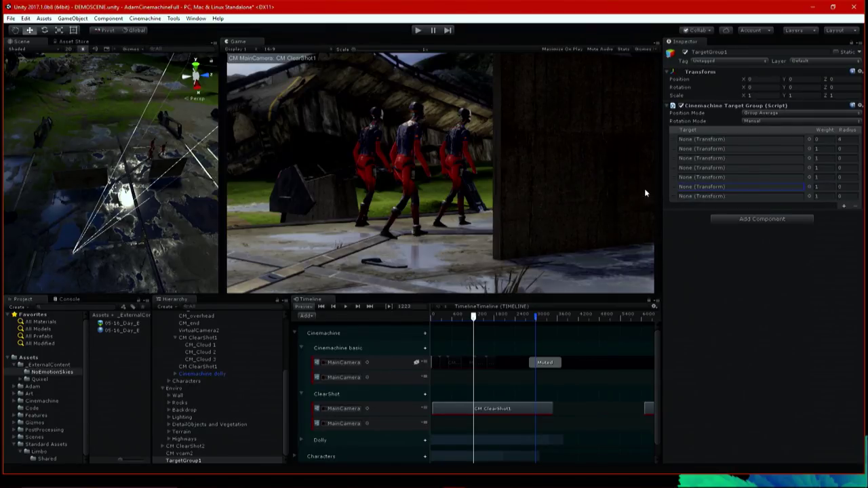
pyautogui.click(671, 198)
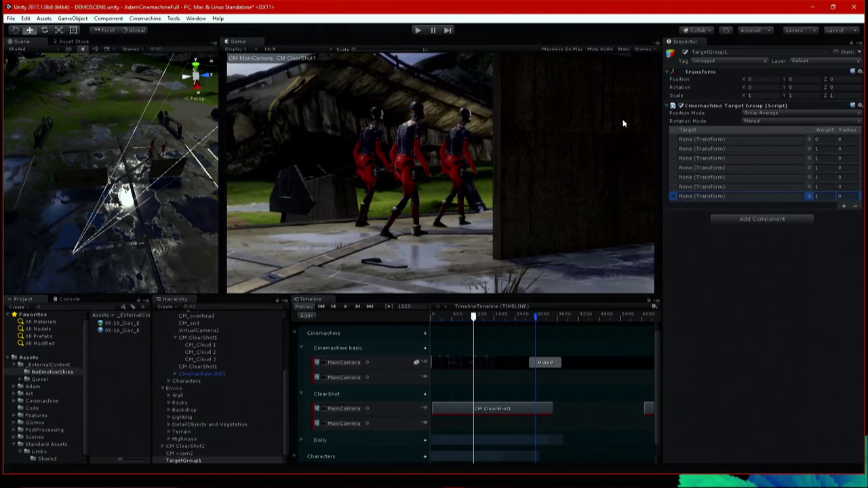
pyautogui.click(854, 207)
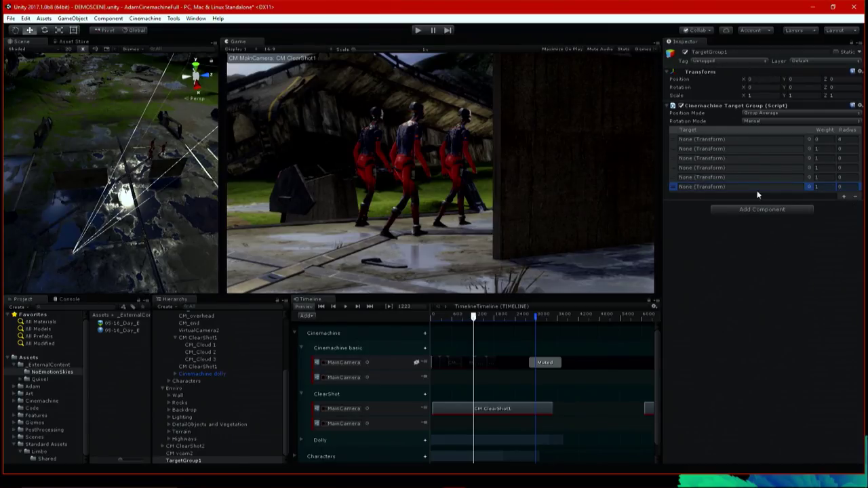
pyautogui.click(855, 197)
pyautogui.click(858, 187)
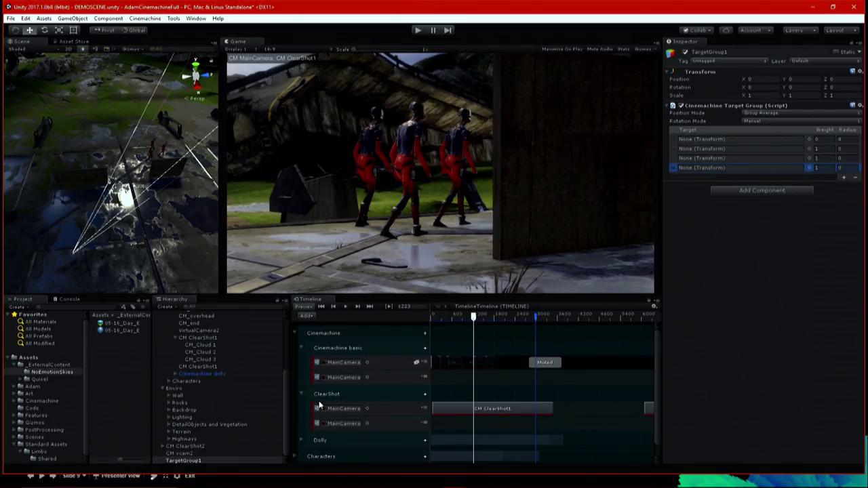
# - Assign Adam, Crowd_LOD0 and Crowd_LOD1 to TargetGroup1's first three target entries and set Adam's weight to 1
pyautogui.scroll(-1, 319, 405)
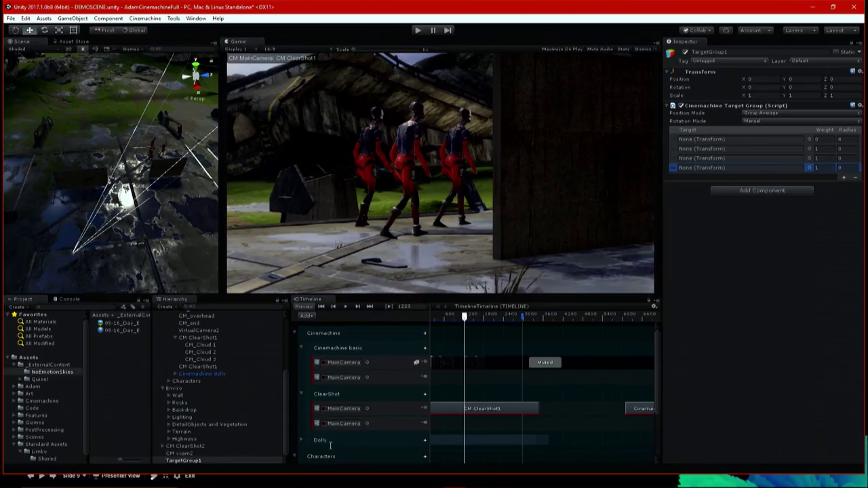
pyautogui.scroll(-1, 609, 378)
pyautogui.scroll(-3, 654, 394)
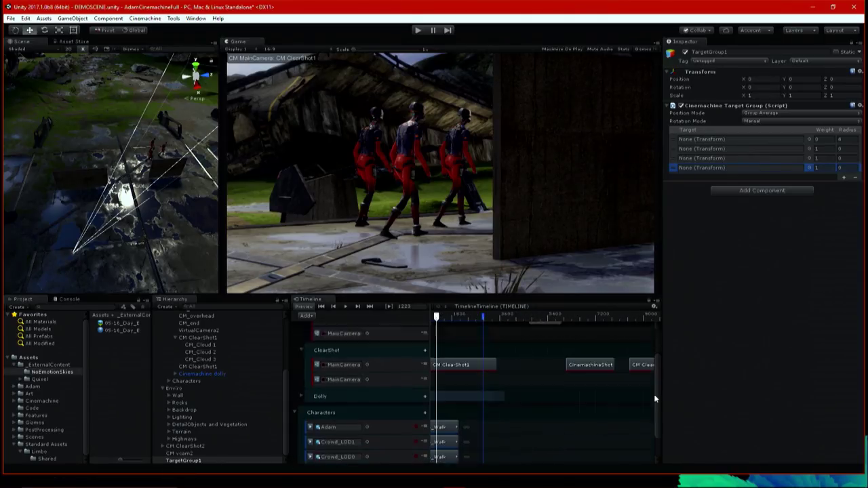
pyautogui.click(349, 413)
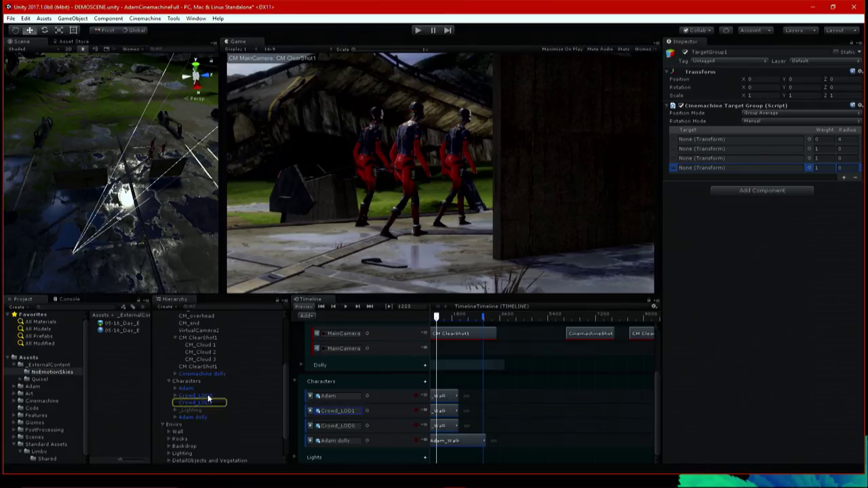
pyautogui.moveTo(187, 387); pyautogui.dragTo(734, 139)
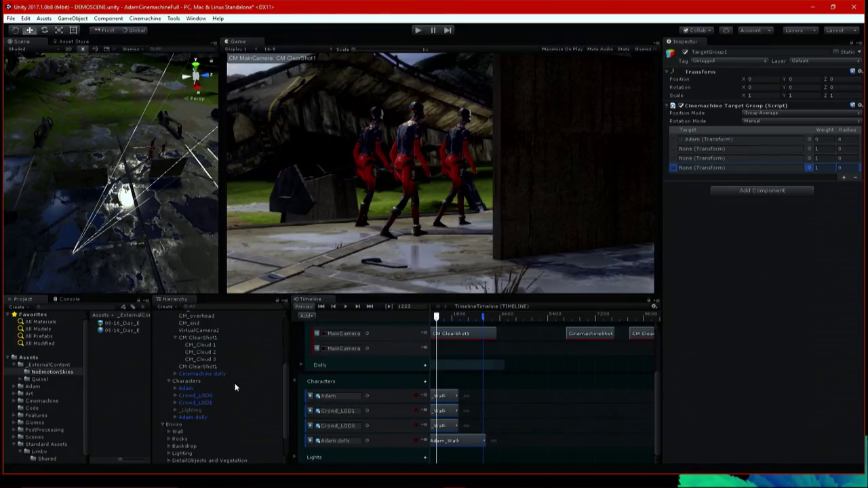
pyautogui.moveTo(203, 395); pyautogui.dragTo(705, 152)
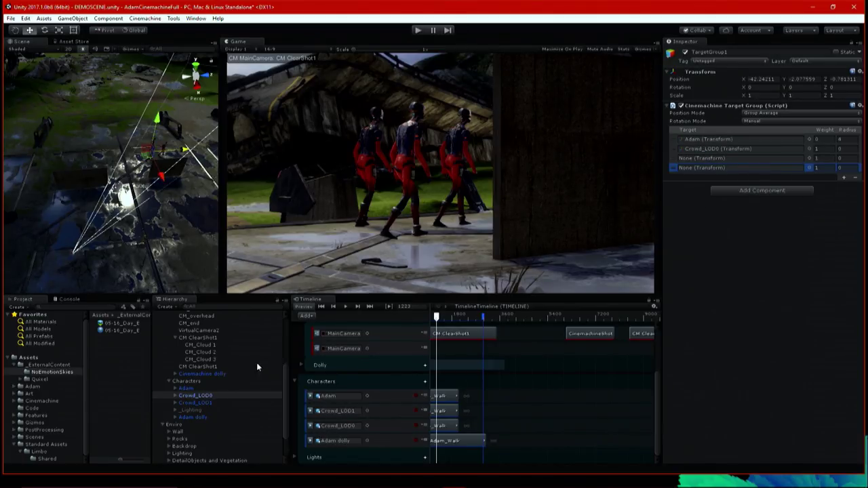
pyautogui.moveTo(204, 404); pyautogui.dragTo(750, 160)
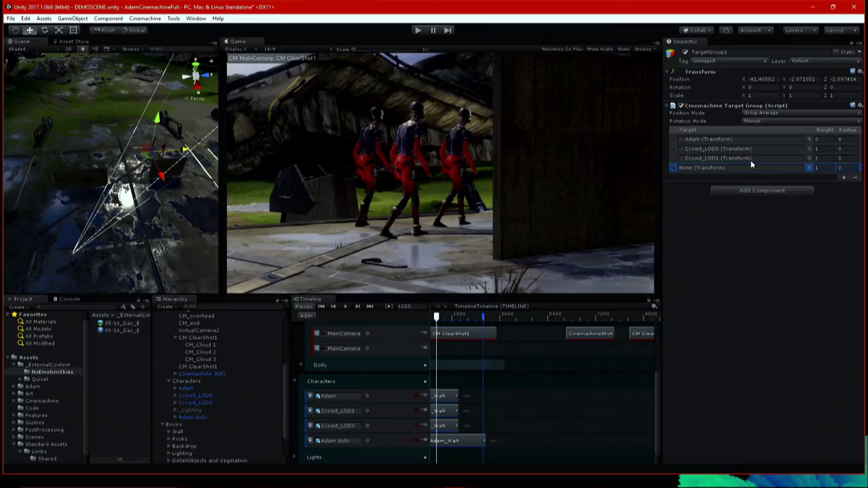
pyautogui.click(818, 139)
pyautogui.write('1')
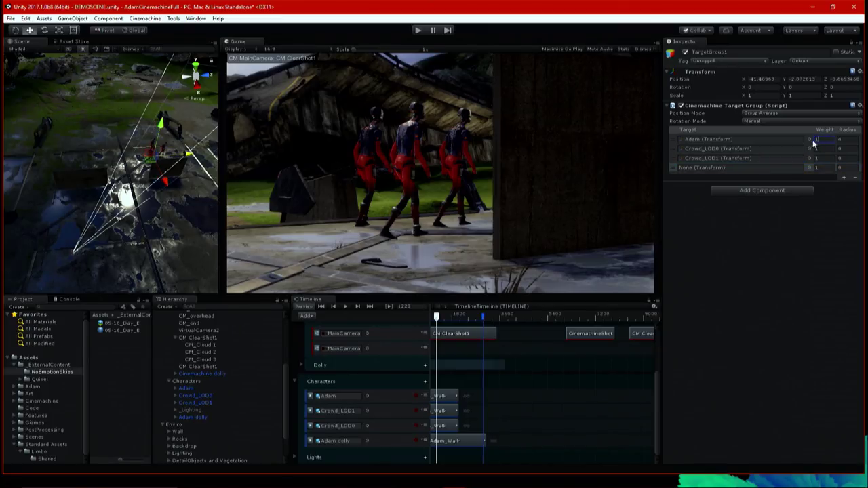
# - Frame TargetGroup1 in a widened Scene view and examine its position among the three characters from above
pyautogui.click(234, 418)
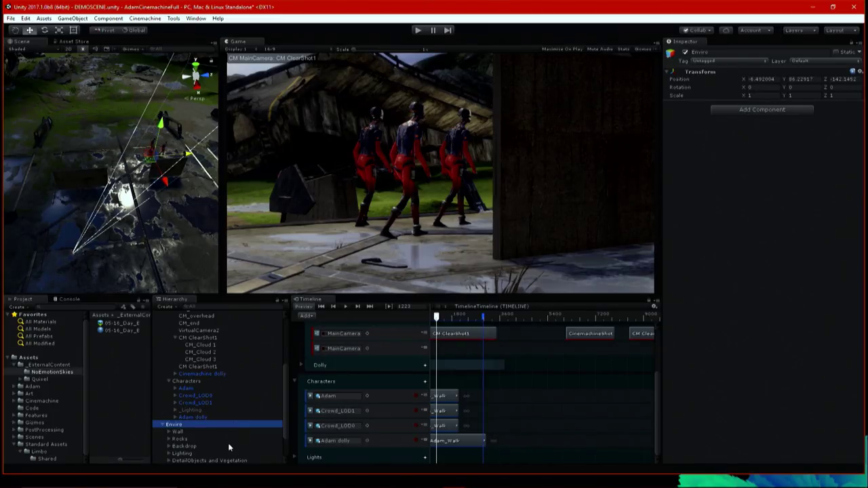
pyautogui.click(212, 374)
pyautogui.scroll(-2, 203, 398)
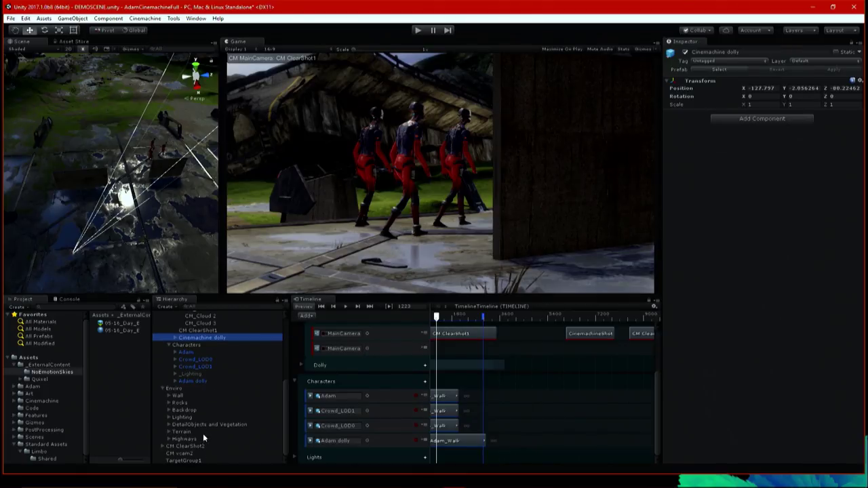
pyautogui.click(192, 461)
pyautogui.press('f')
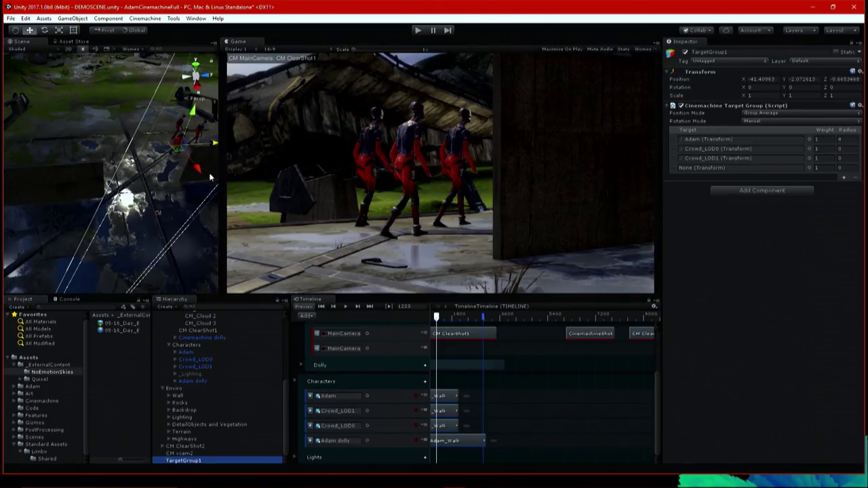
pyautogui.moveTo(225, 174); pyautogui.dragTo(286, 175)
pyautogui.keyDown('alt'); pyautogui.moveTo(224, 203); pyautogui.dragTo(211, 236); pyautogui.keyUp('alt')
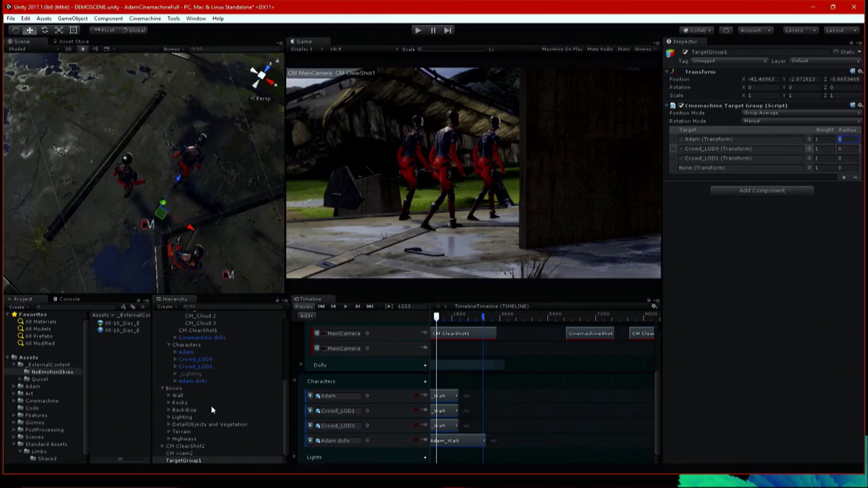
# - Select CM vcam2 and examine its view frustum around the three characters in the scene
pyautogui.click(179, 453)
pyautogui.keyDown('alt'); pyautogui.moveTo(197, 257); pyautogui.dragTo(109, 137); pyautogui.keyUp('alt')
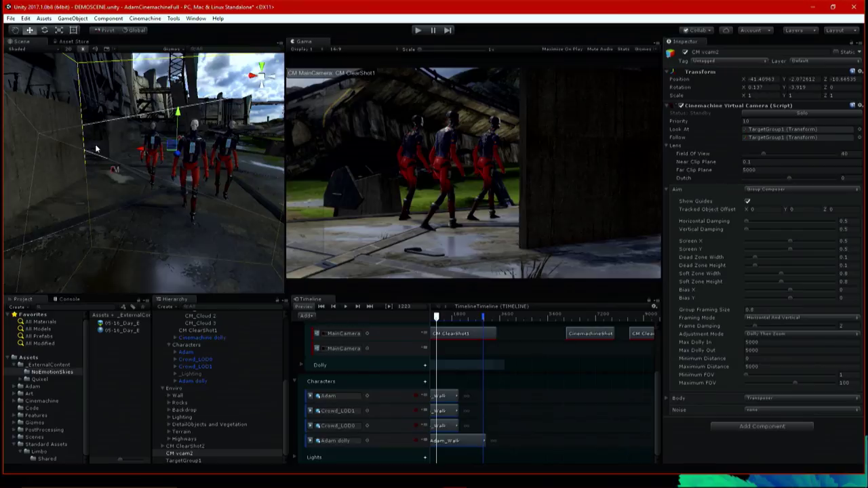
pyautogui.scroll(-3, 136, 149)
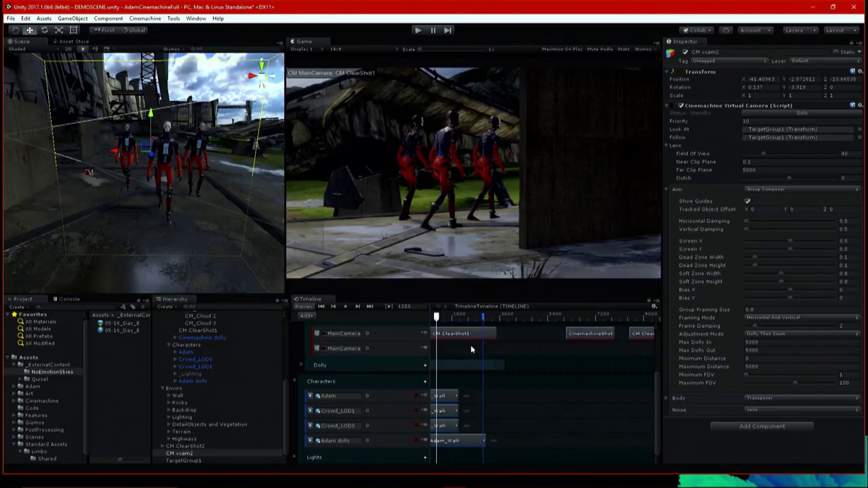
# - Add a Cinemachine Shot clip at the end of the upper ClearShot camera track and park the timeline within it at frame 15422
pyautogui.click(548, 313)
pyautogui.rightClick(523, 334)
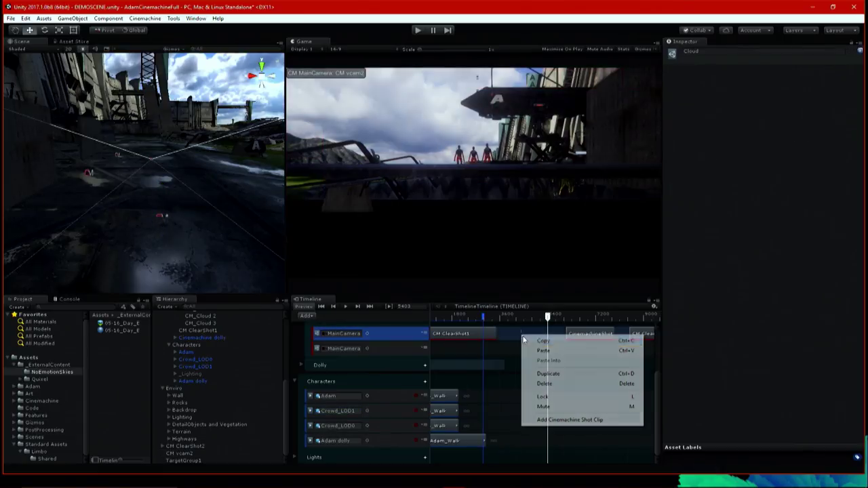
pyautogui.click(567, 420)
pyautogui.scroll(-2, 563, 390)
pyautogui.moveTo(568, 387); pyautogui.dragTo(525, 353, button='middle')
pyautogui.moveTo(459, 345); pyautogui.dragTo(567, 317)
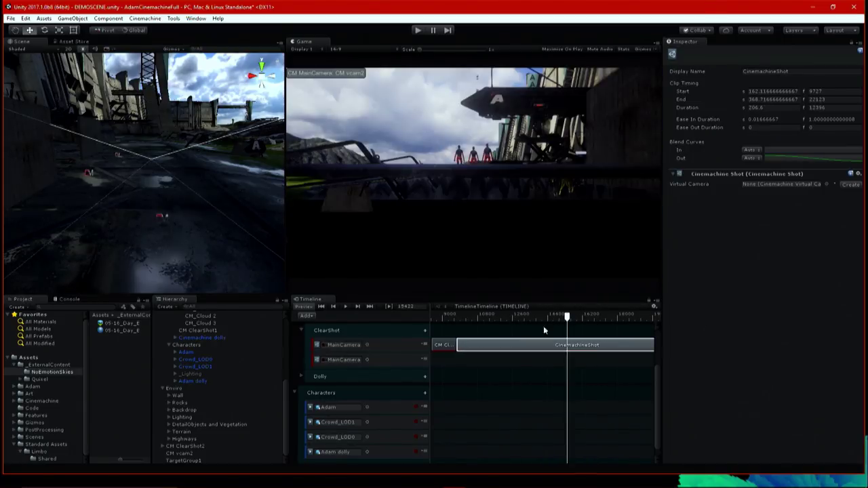
# - Assign CM vcam2 as the new shot clip's virtual camera
pyautogui.moveTo(188, 451); pyautogui.dragTo(777, 184)
pyautogui.click(776, 185)
pyautogui.scroll(-3, 785, 276)
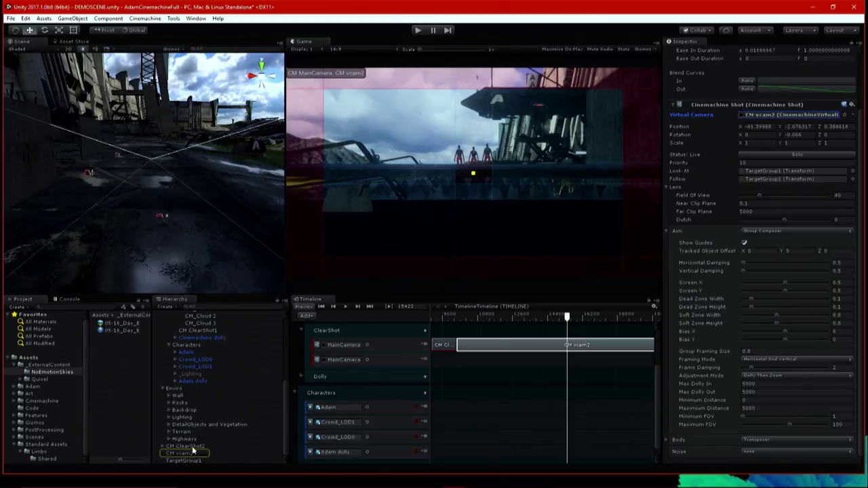
# - Make CM vcam2 a child of TargetGroup1 in the hierarchy and keep it selected
pyautogui.moveTo(156, 151); pyautogui.dragTo(197, 143, button='middle')
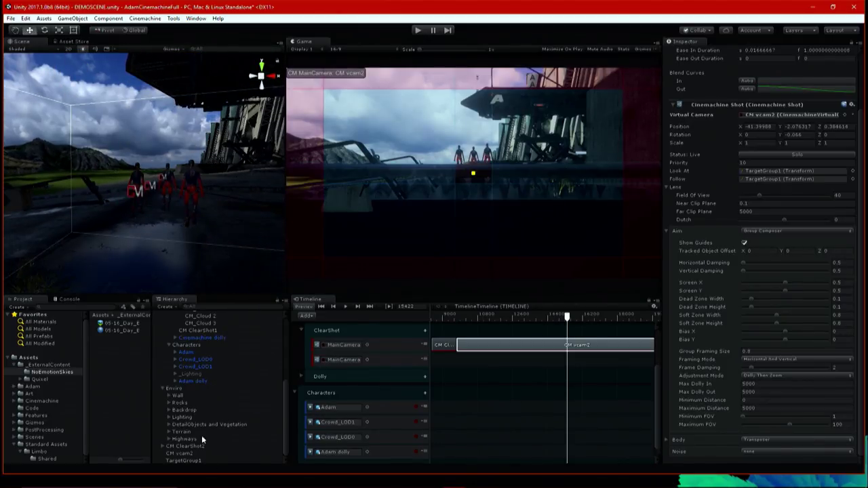
pyautogui.click(192, 455)
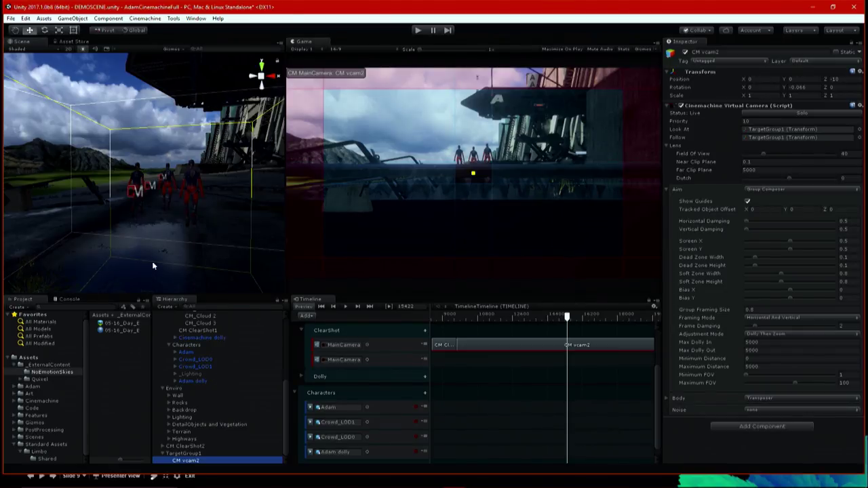
pyautogui.click(195, 192)
pyautogui.scroll(-2, 201, 438)
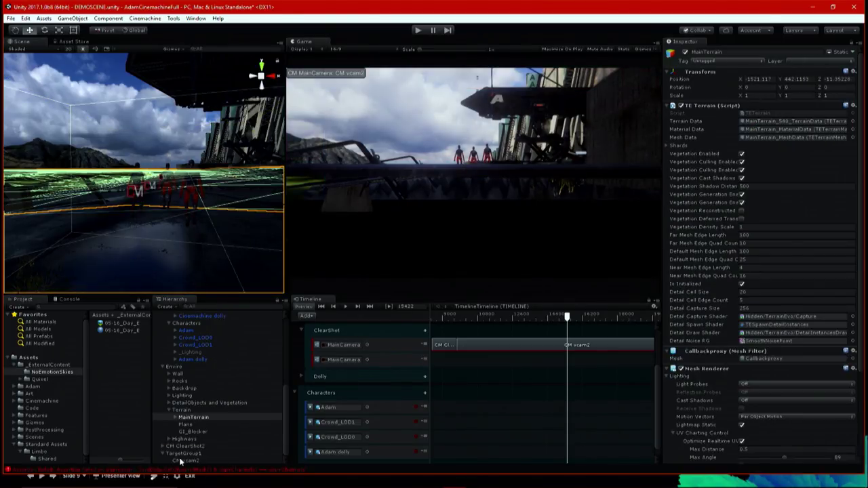
pyautogui.click(183, 460)
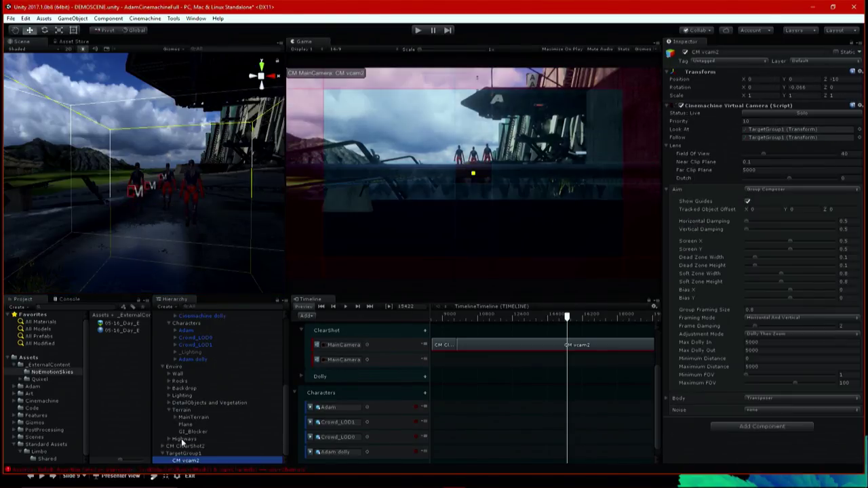
# - Move MainTerrain to about X -1451.19, Y 450.16, Z -28.54 and rotate it to X 1.239, Y -13.2
pyautogui.click(158, 182)
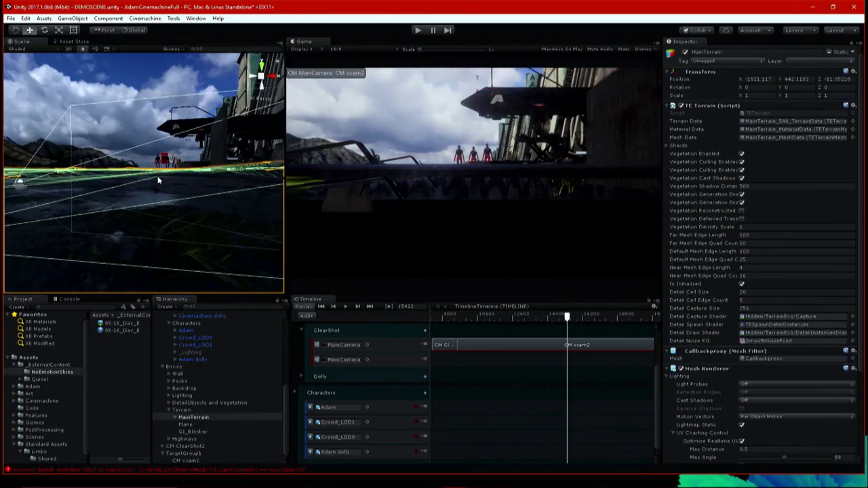
pyautogui.moveTo(152, 180); pyautogui.dragTo(210, 202, button='middle')
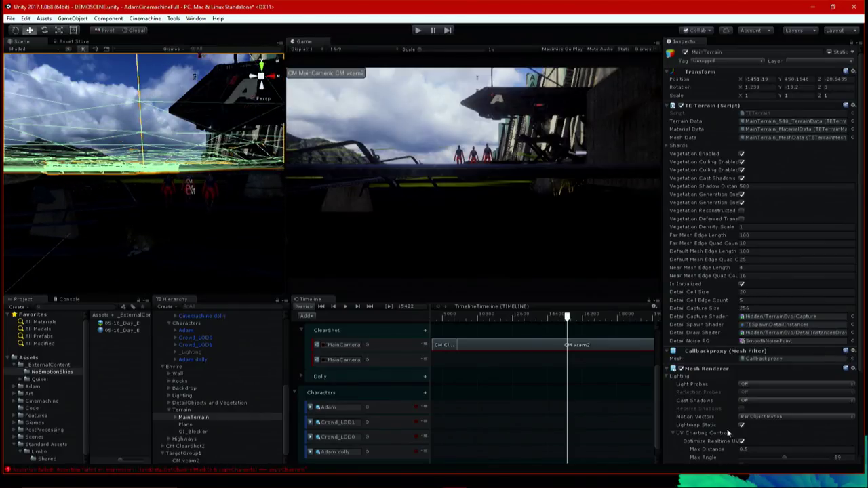
pyautogui.scroll(-5, 738, 327)
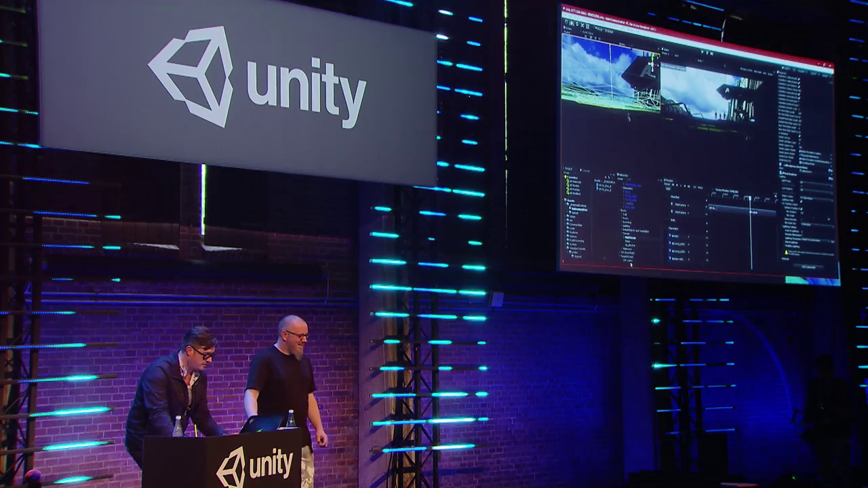
# - Set CM vcam2's Group Framing Size to 1.37 and Bias Y to about -0.203, and open the Adjustment Mode choices
pyautogui.click(631, 261)
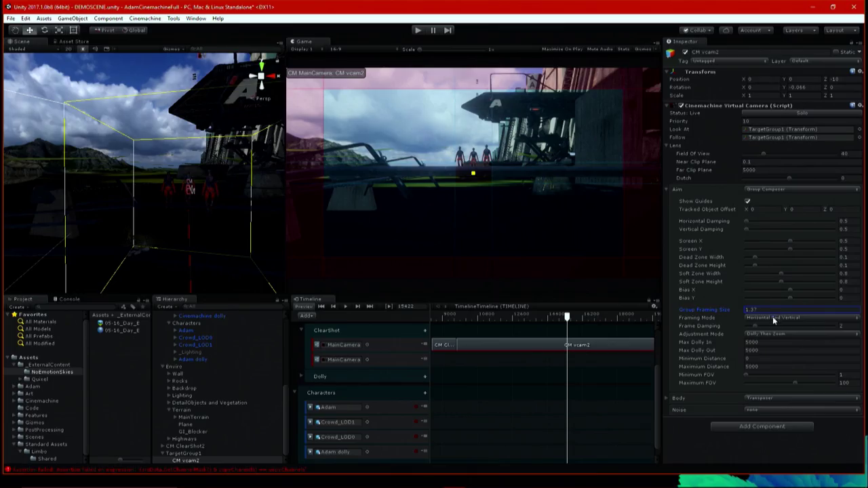
pyautogui.click(774, 319)
pyautogui.click(774, 299)
pyautogui.click(772, 334)
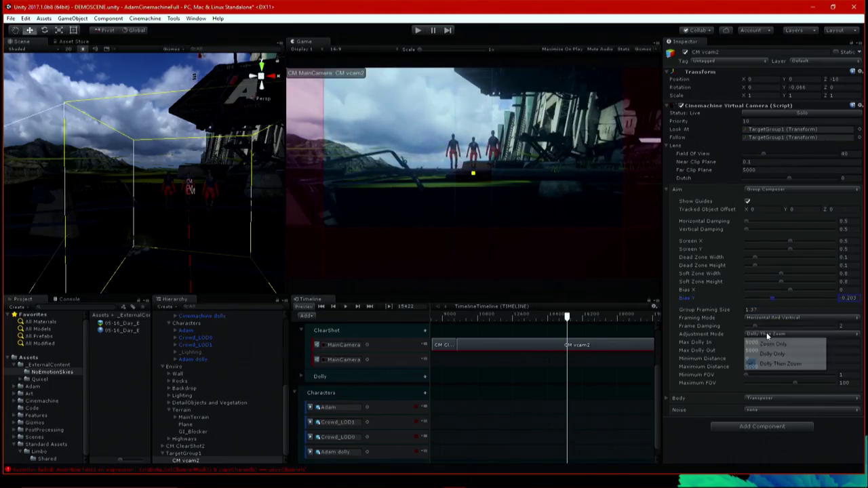